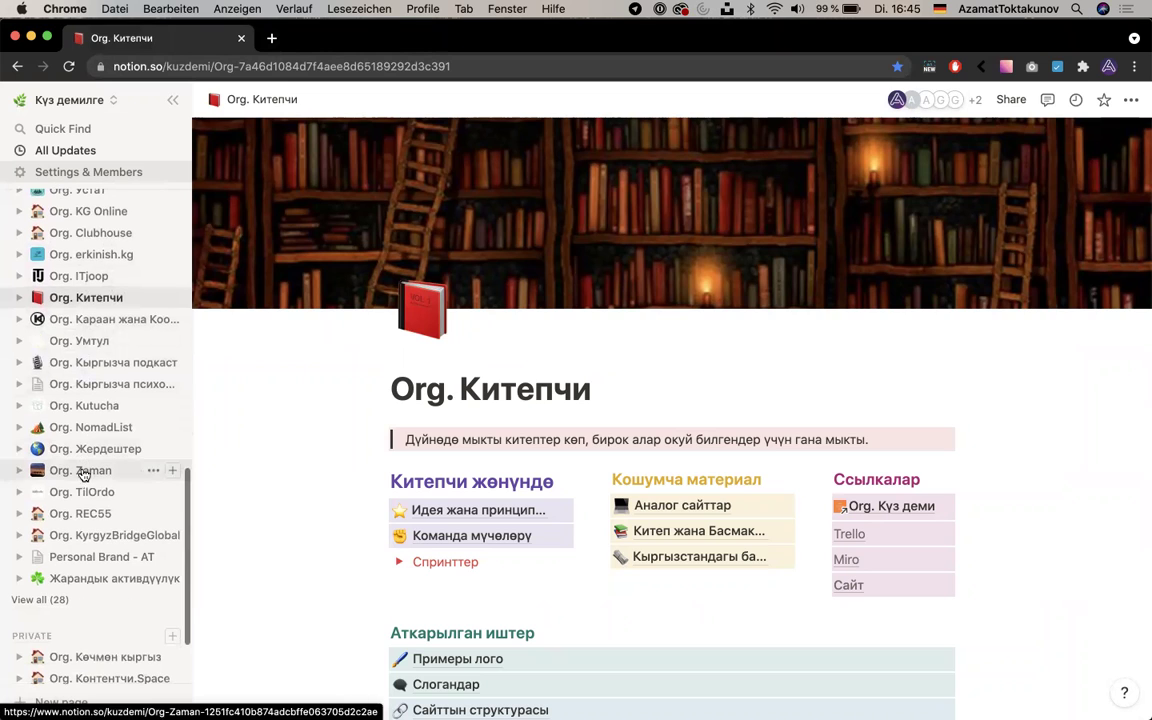
Open the Org. TilOrdo page from the shared pages and look through its team pages and project links
click(92, 493)
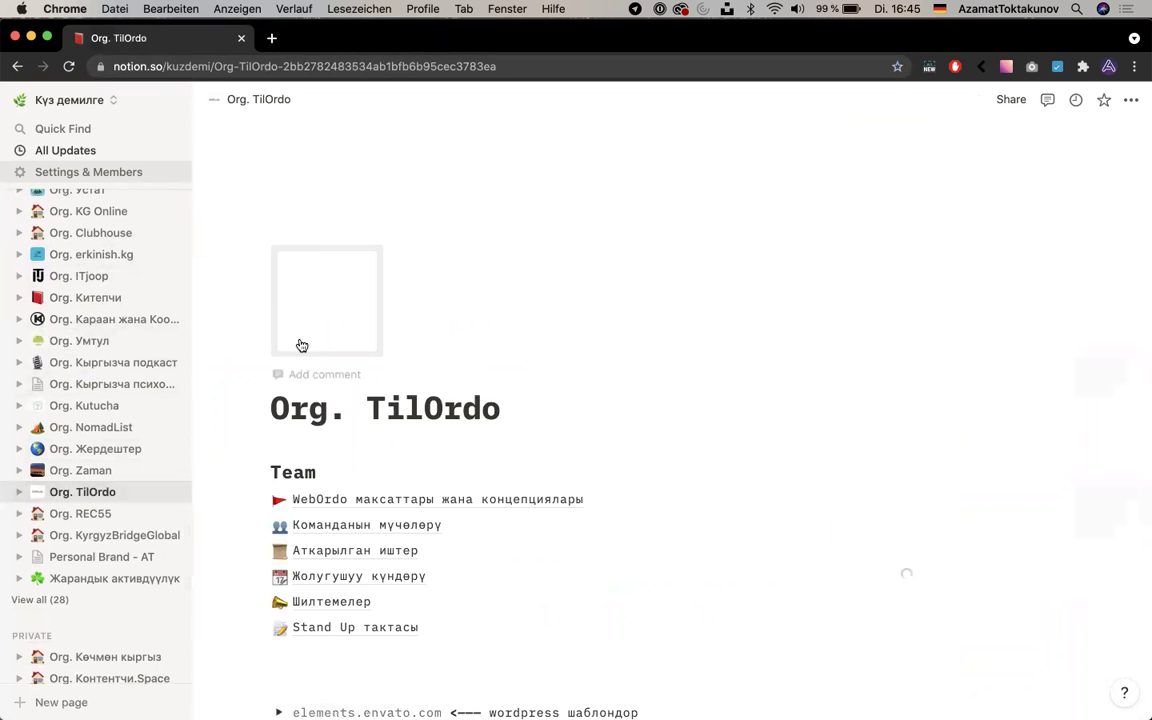
scroll(307, 384, down, 5)
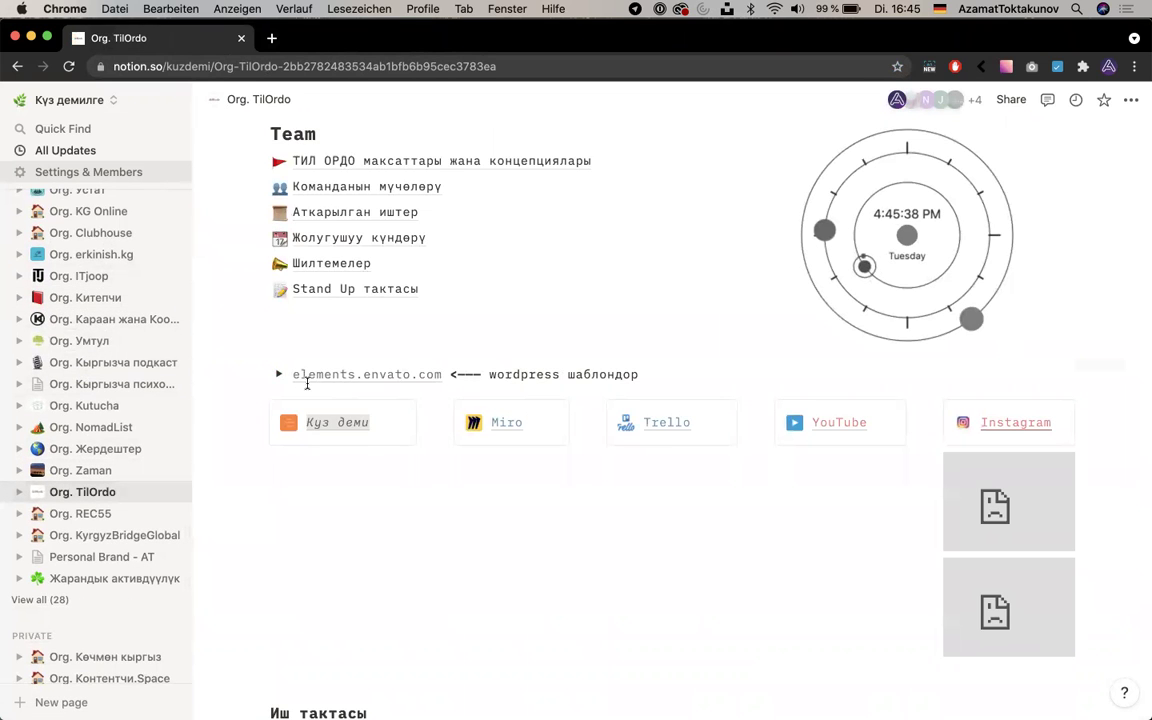
scroll(307, 384, down, 1)
scroll(129, 458, down, 1)
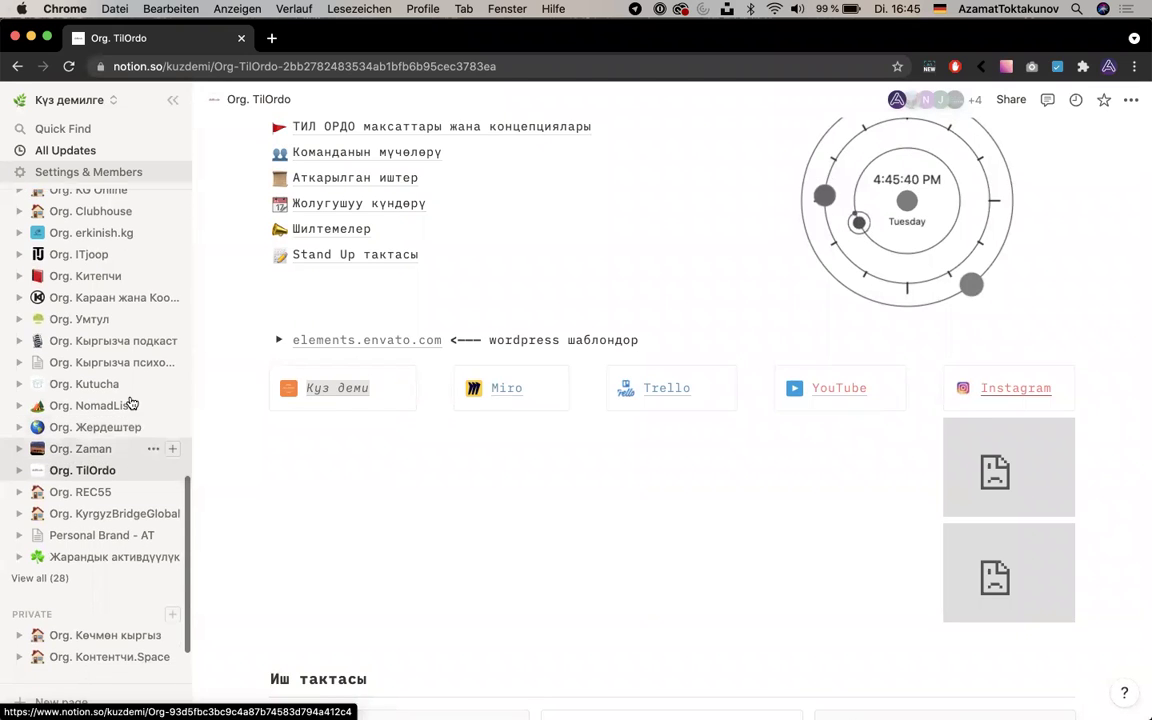
Open the Org. Күз деми page and view the WebOrdo entry in its Долбоорлор table
scroll(129, 403, up, 10)
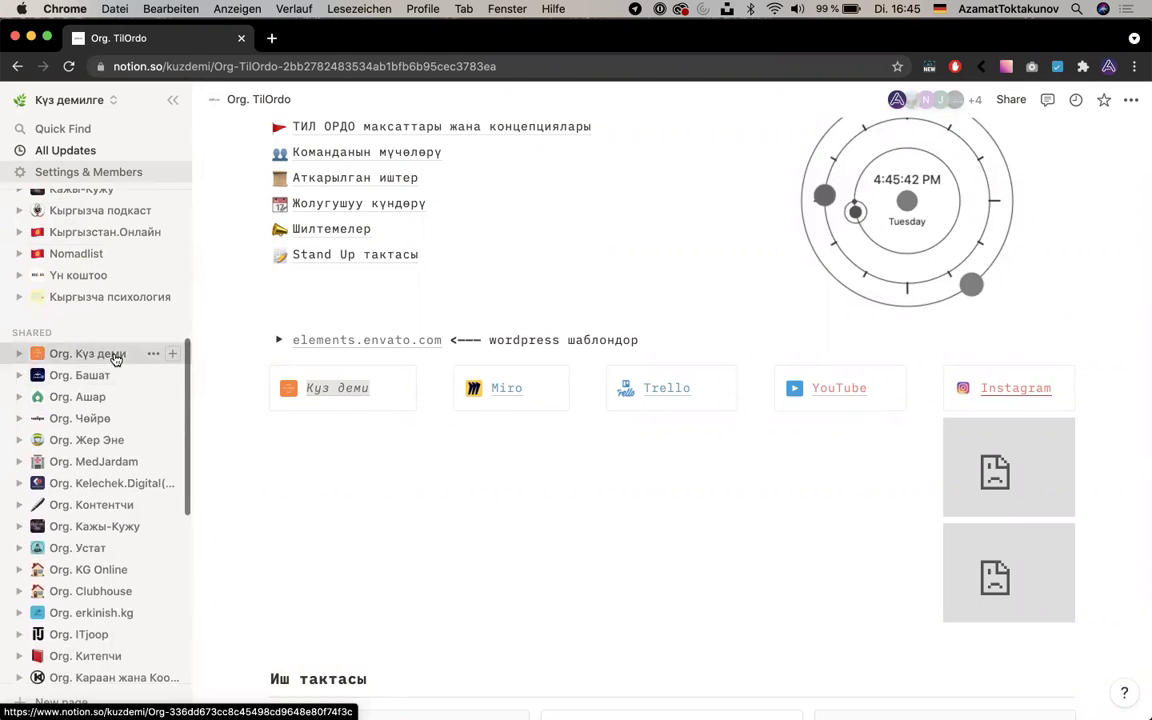
click(116, 358)
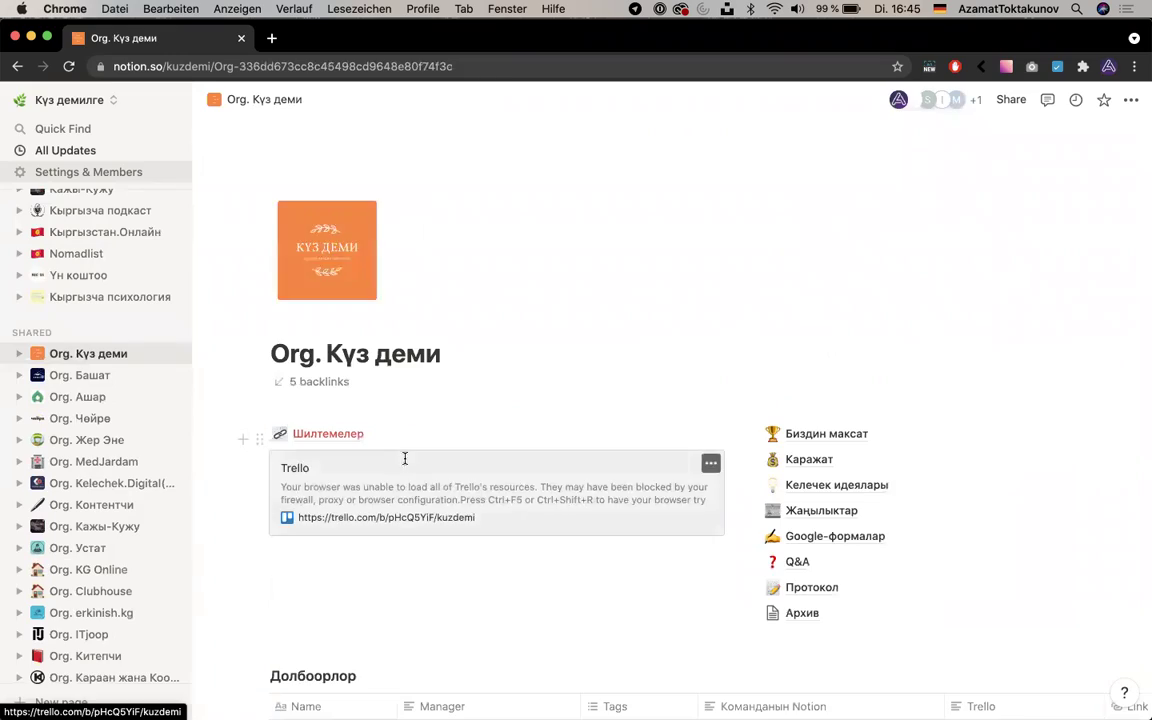
scroll(405, 458, down, 13)
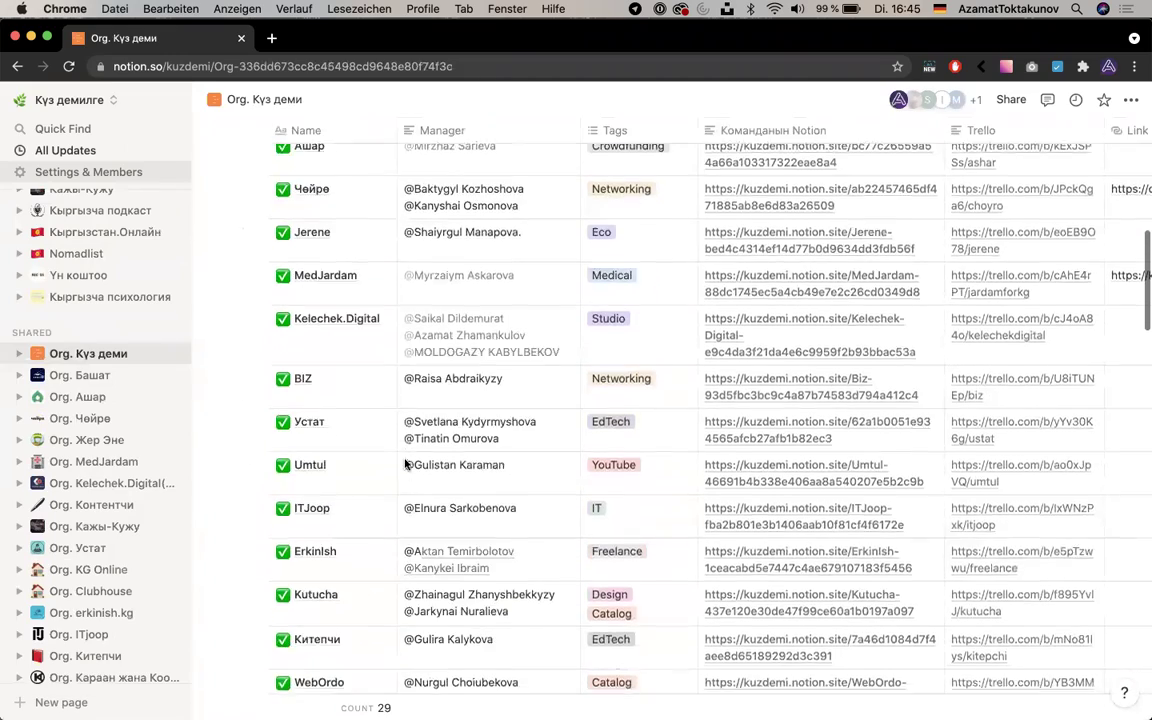
scroll(405, 462, down, 5)
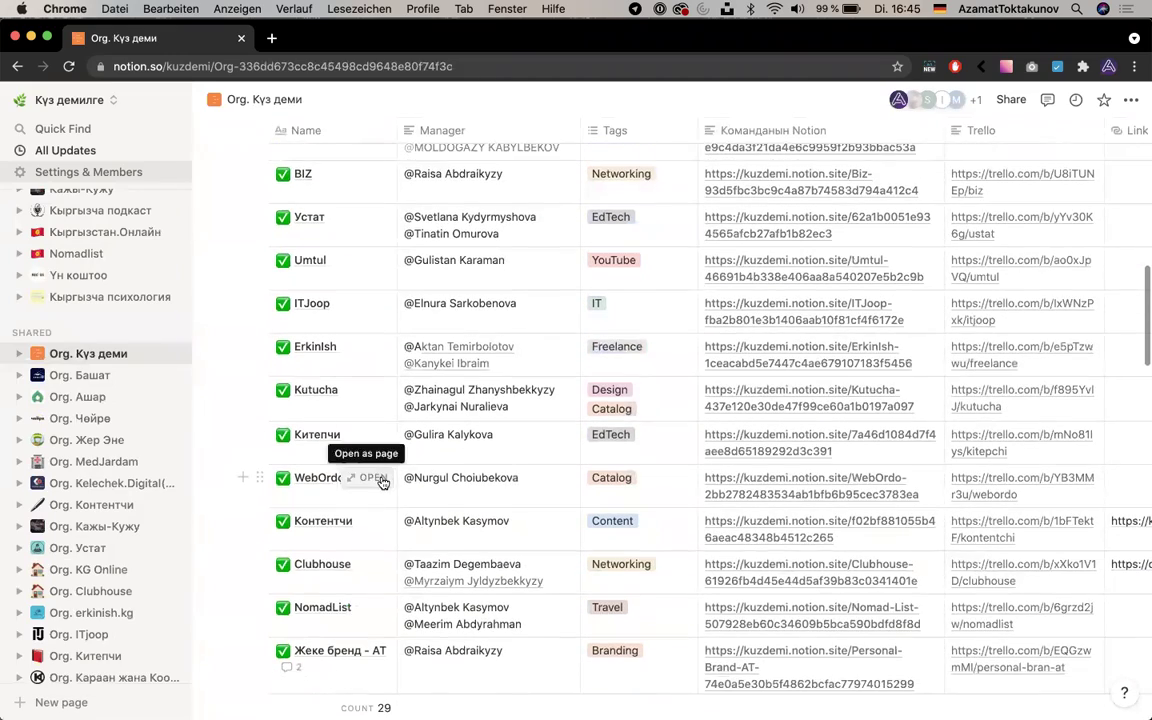
click(381, 481)
scroll(495, 484, down, 2)
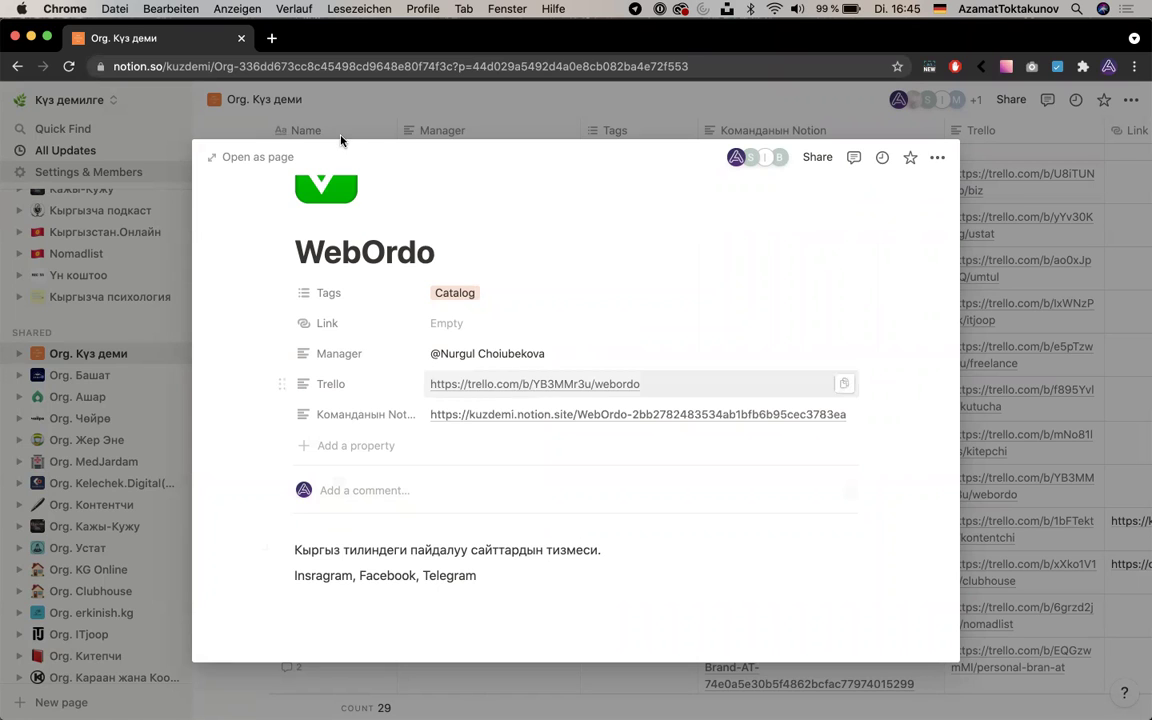
Open a new browser tab
click(270, 40)
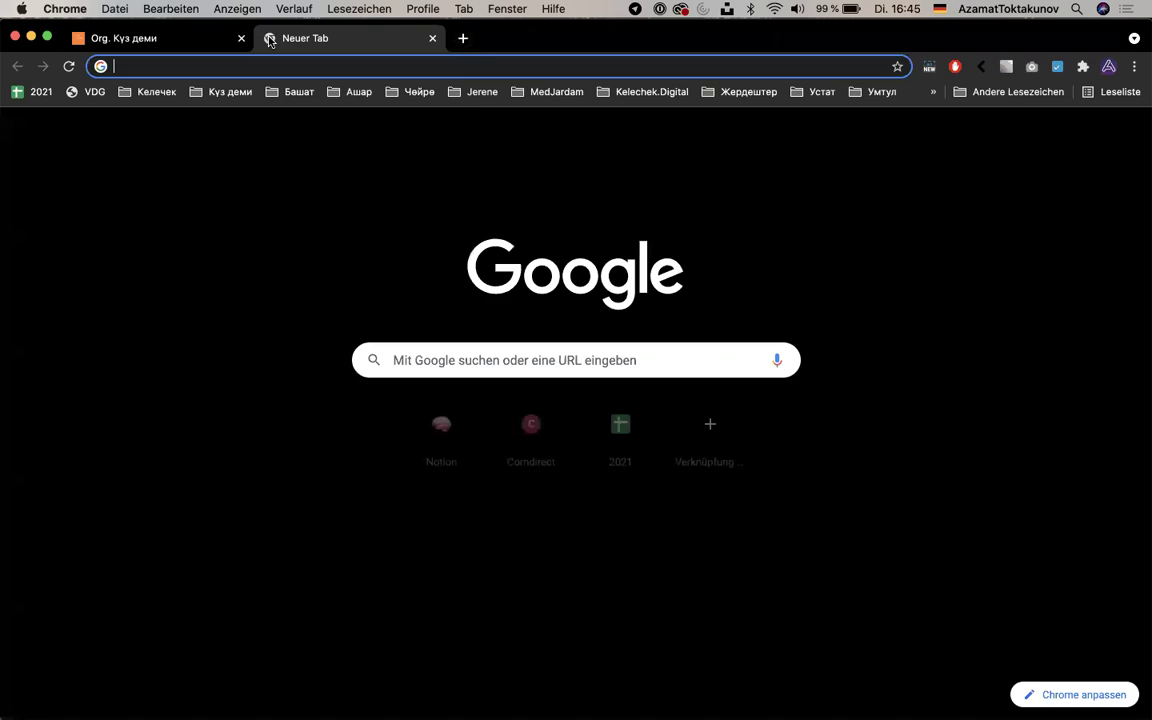
text(ш)
key(BackSpace)
text(ш)
key(BackSpace)
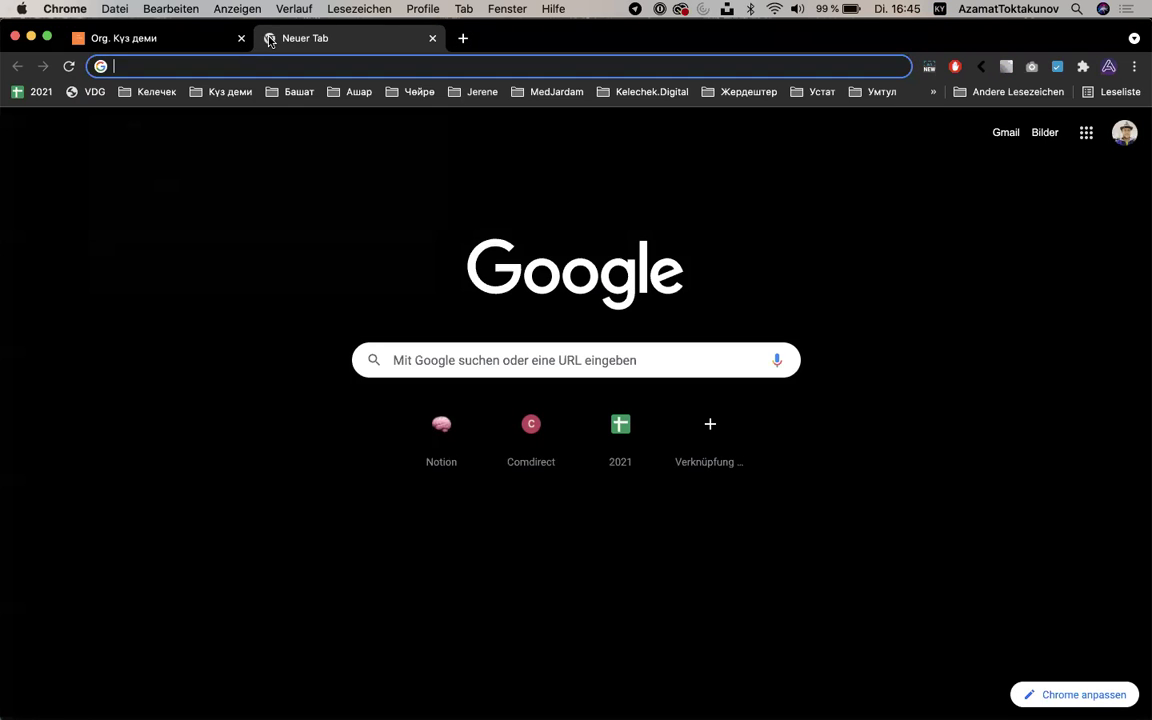
text(ешь)
key(BackSpace)
key(BackSpace)
key(BackSpace)
Look up the tilordo address from browsing history and load the site's homepage at clubhouse.kg/tilordo/
text(til)
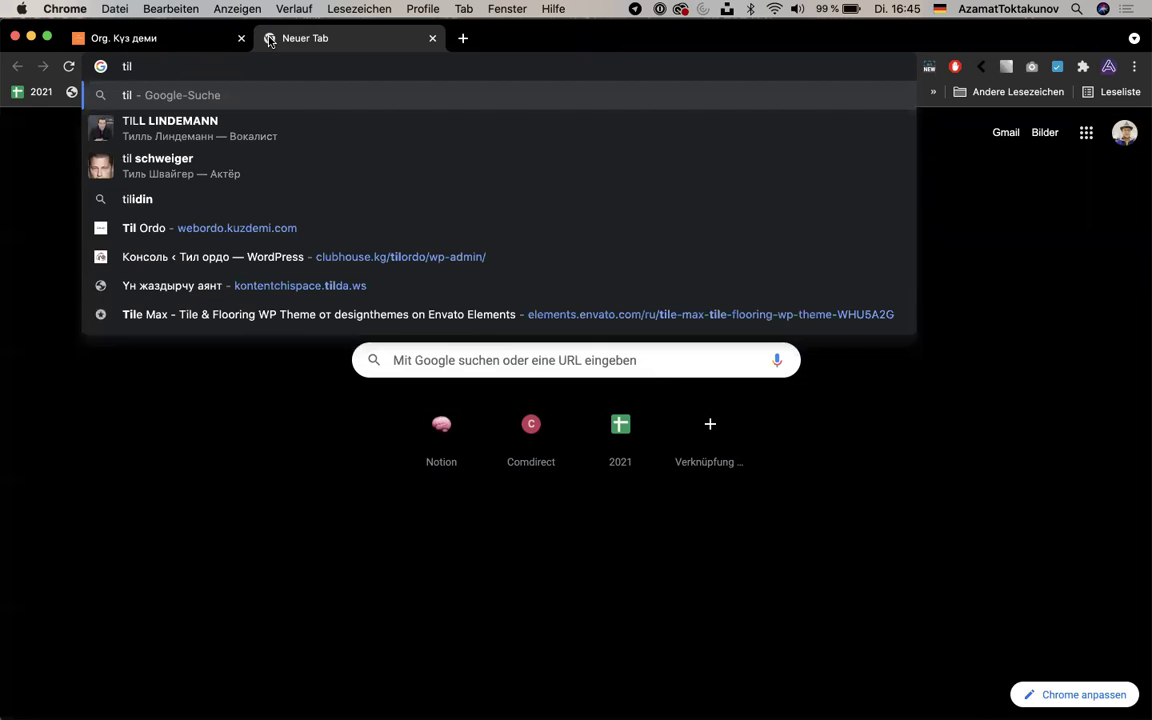
text(ordo.)
key(BackSpace)
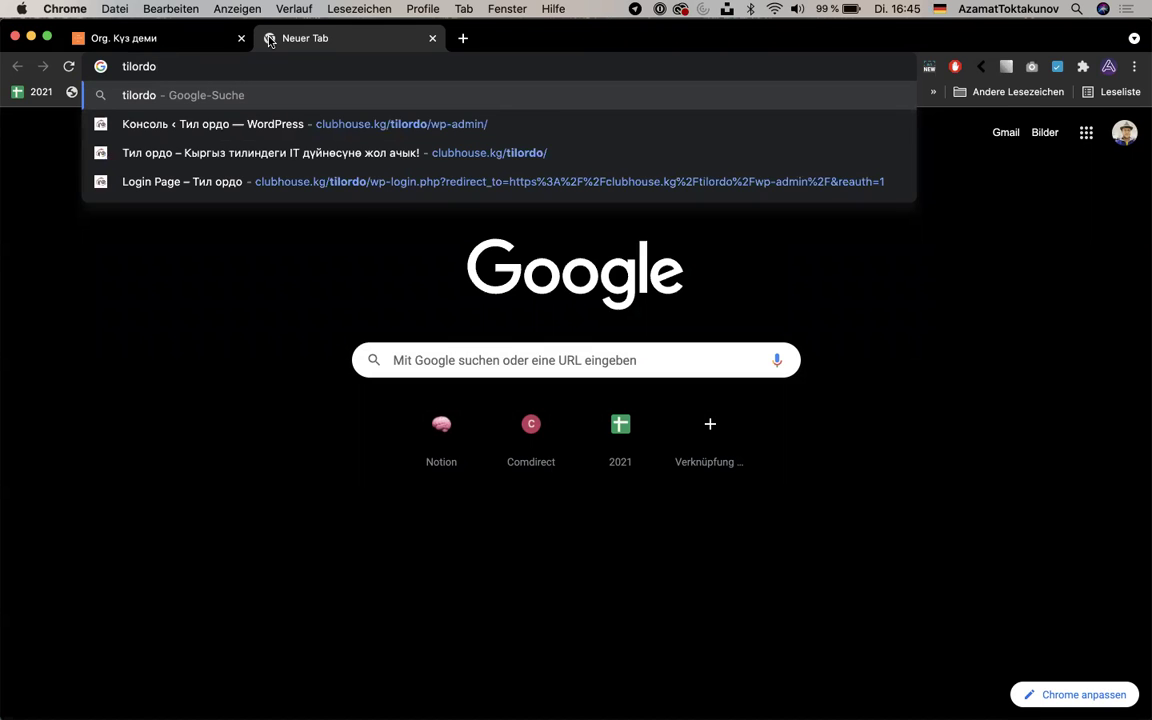
key(Down)
key(BackSpace)
key(BackSpace)
key(BackSpace)
key(BackSpace)
key(BackSpace)
key(BackSpace)
key(BackSpace)
key(BackSpace)
key(BackSpace)
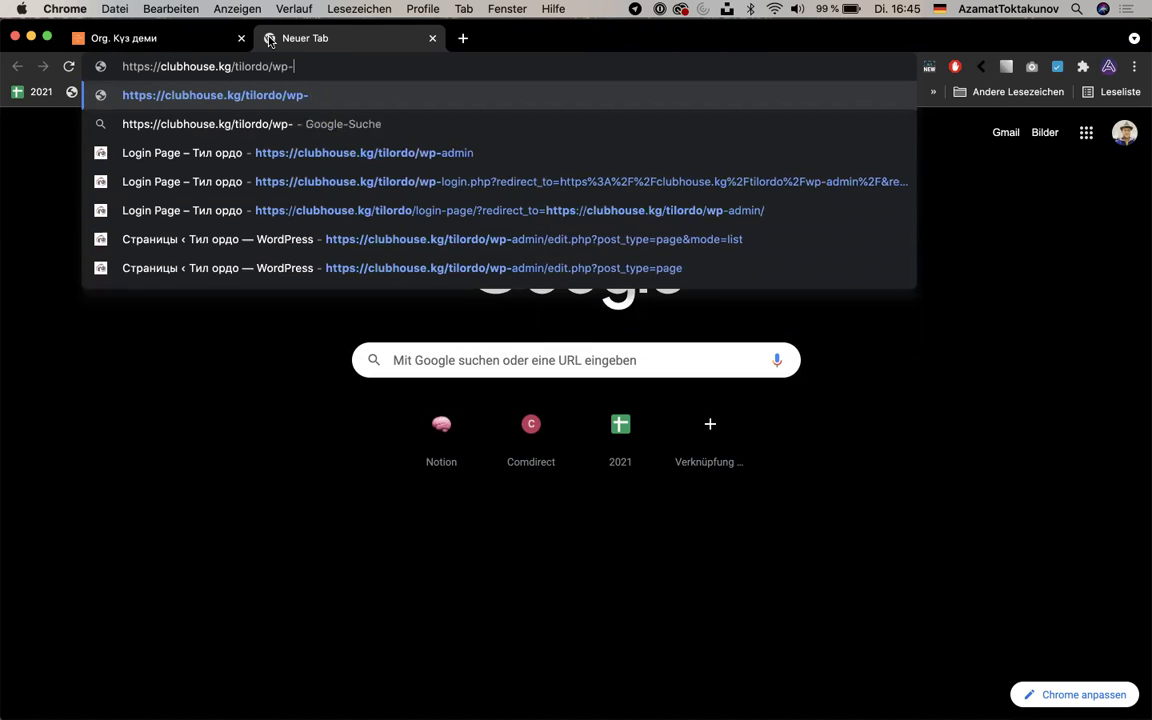
key(Return)
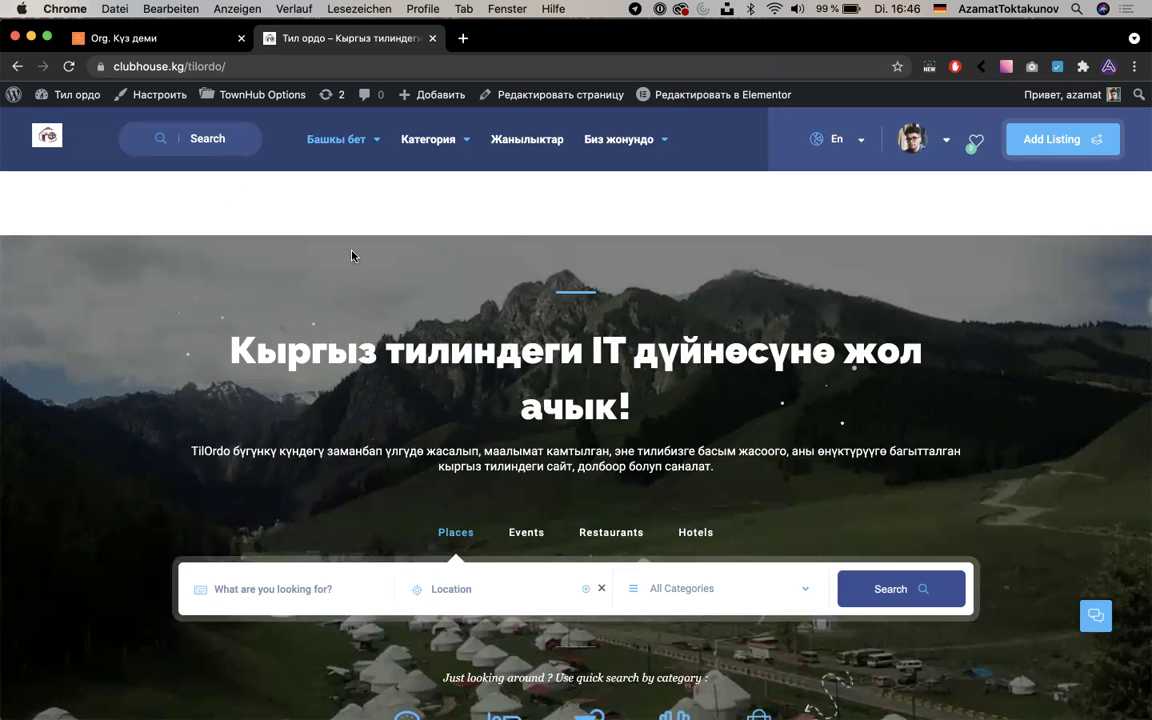
Open the Тил ордо homepage for editing in Elementor and return to the live site while the editor loads
click(677, 97)
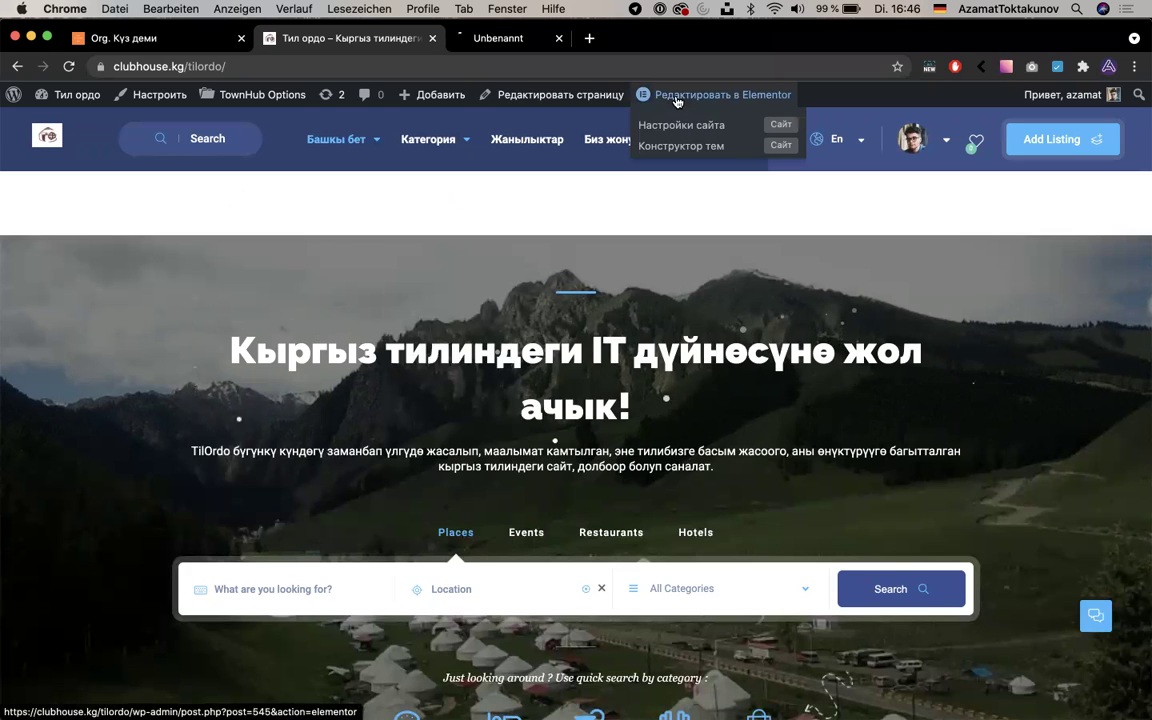
click(551, 44)
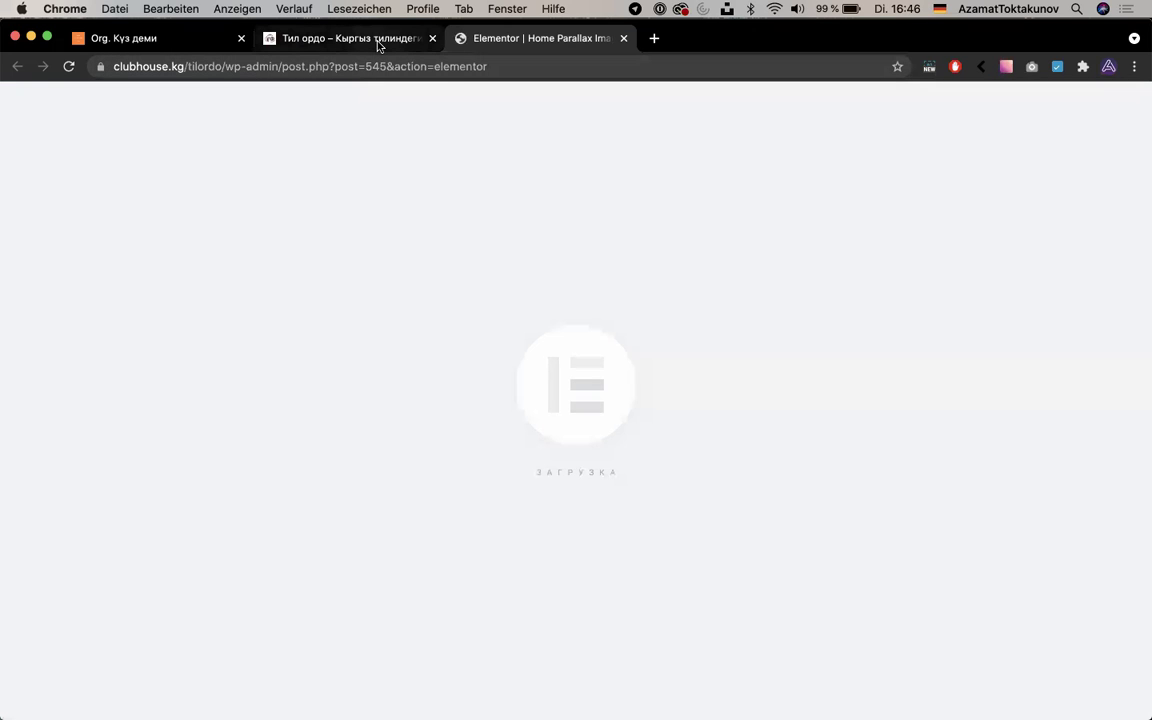
mouse_move(378, 45)
click(365, 42)
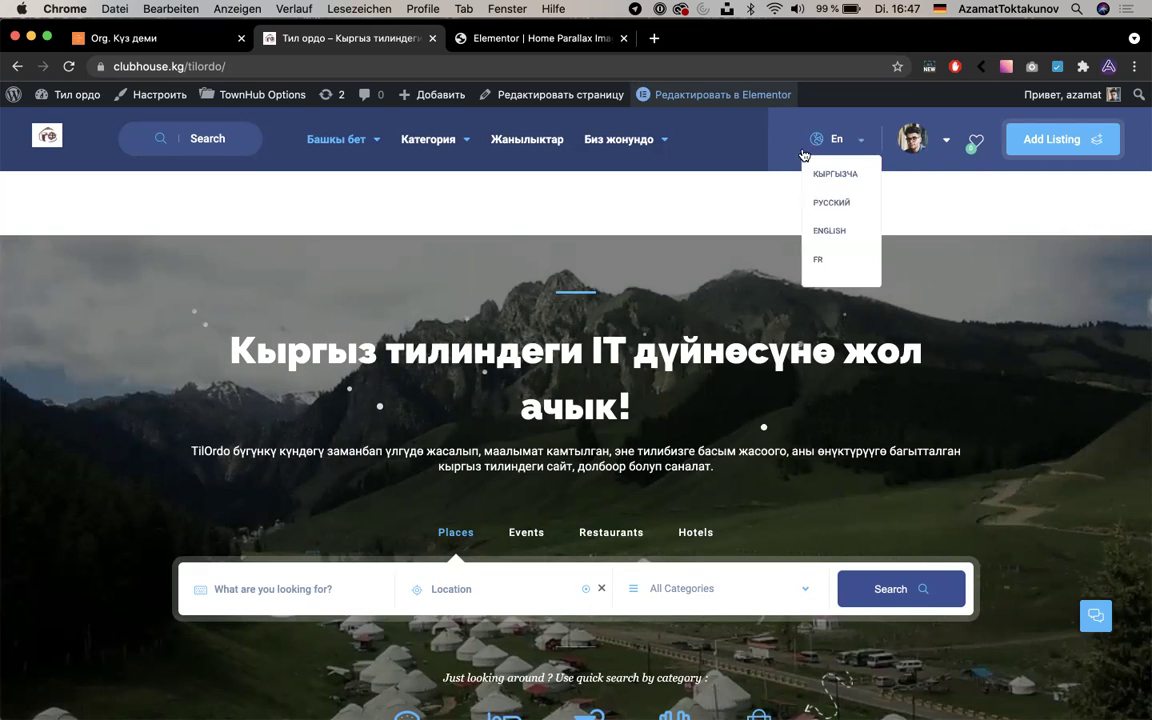
Take over editing of the homepage in Elementor and open the settings of the Hero Section containing the main heading
click(540, 48)
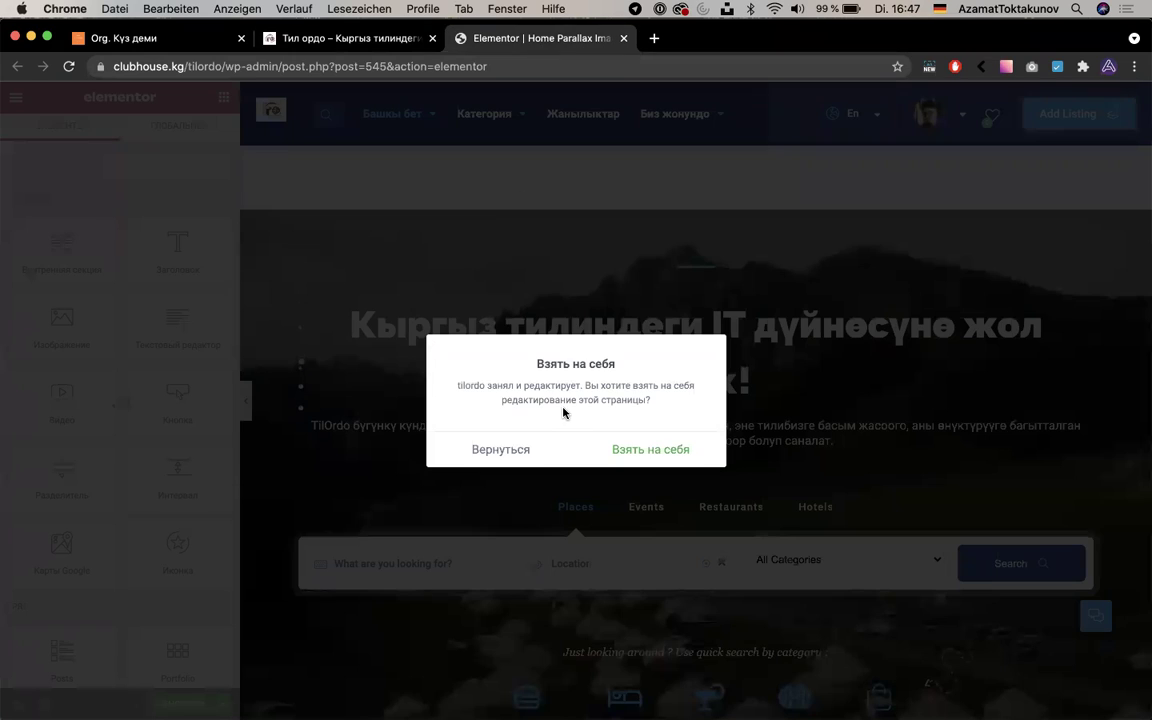
click(594, 449)
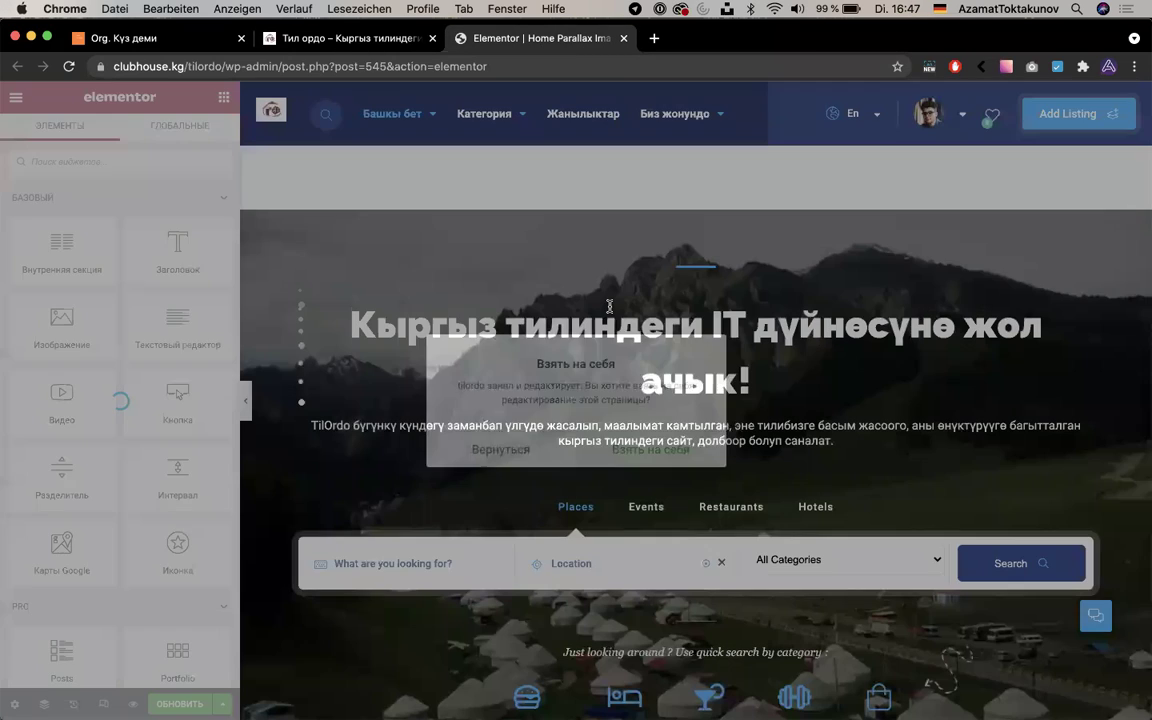
click(608, 323)
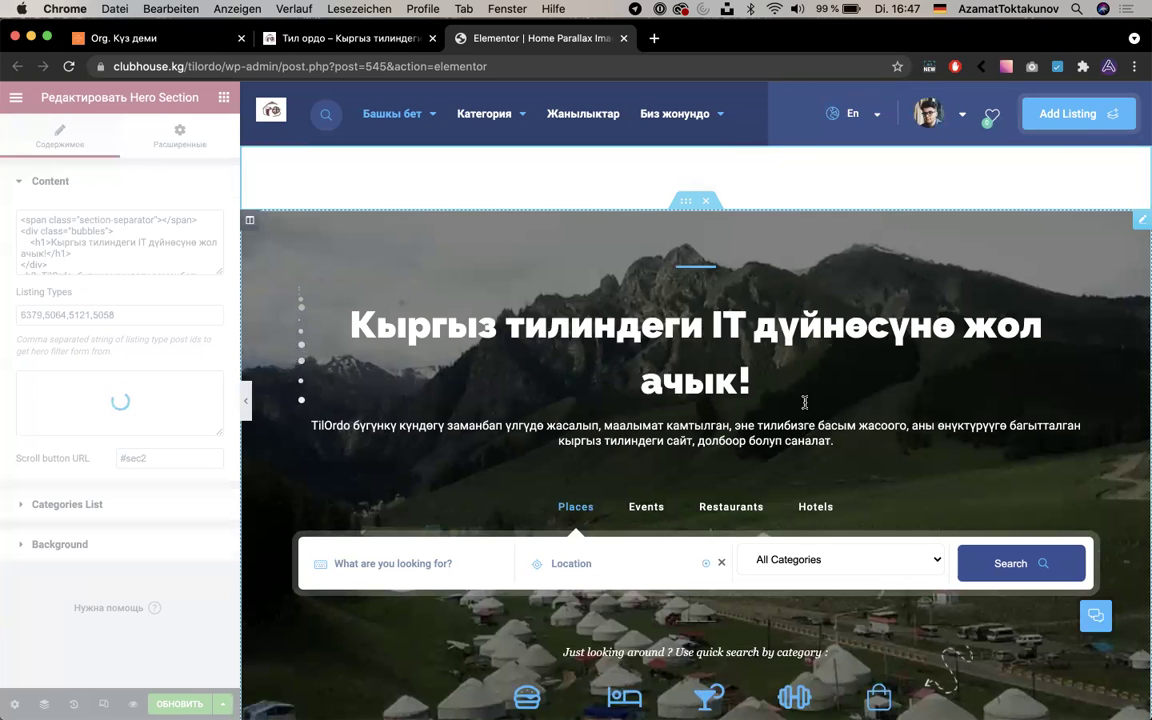
Switch to Telegram and open the kk. Til Ordo group chat
click(566, 693)
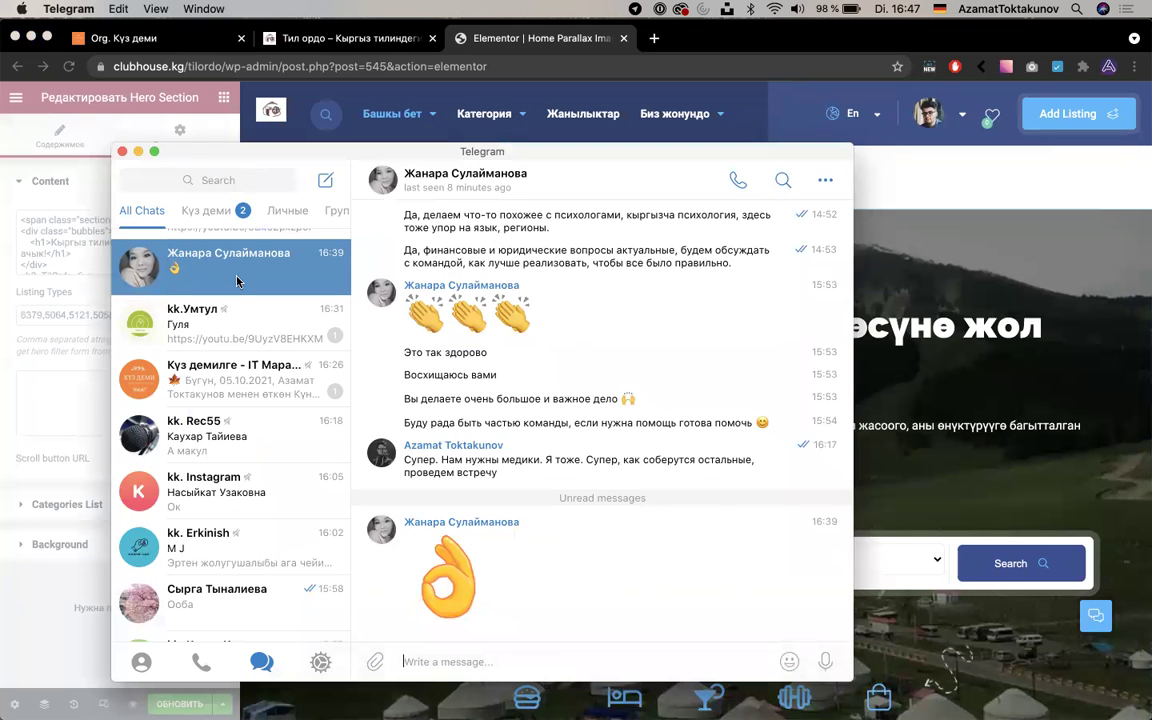
scroll(235, 345, up, 2)
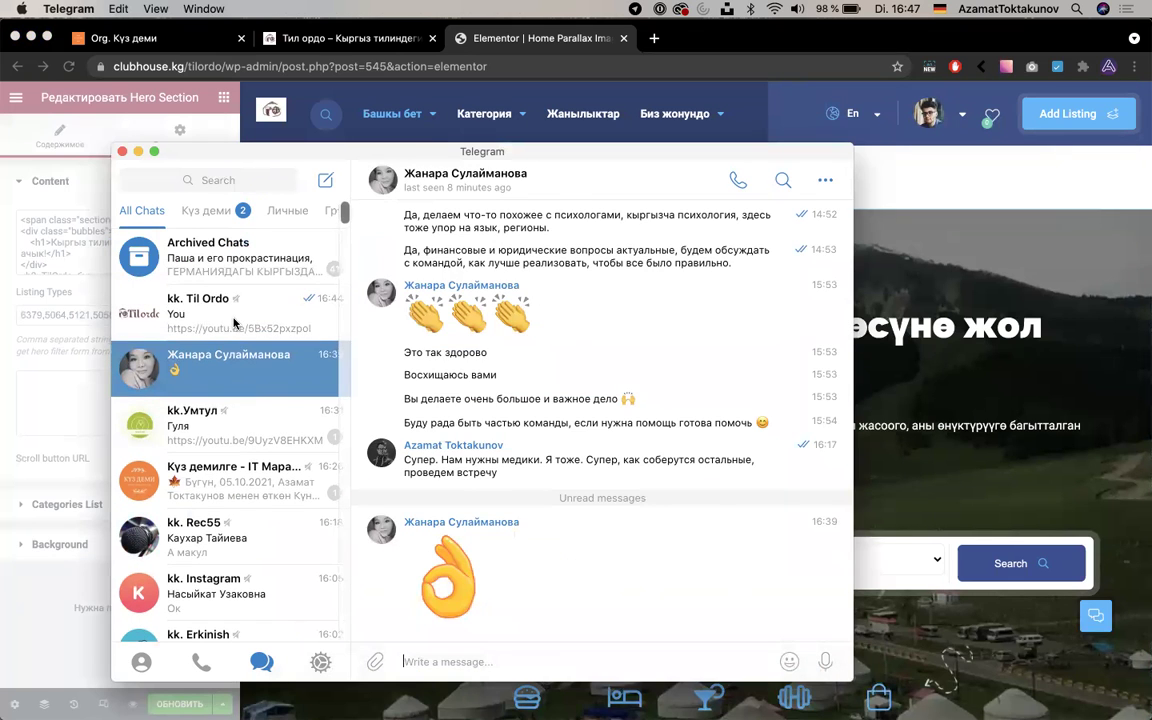
click(213, 295)
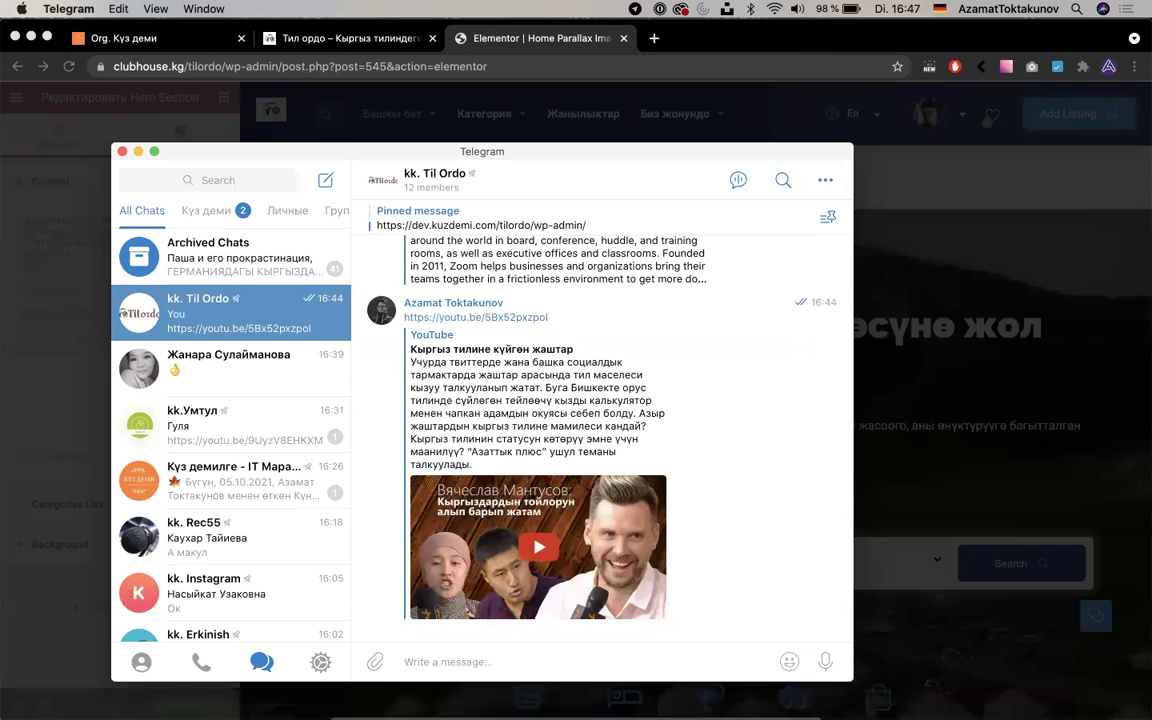
Switch to Zoom and return to the Elementor editor in Chrome
mouse_move(500, 697)
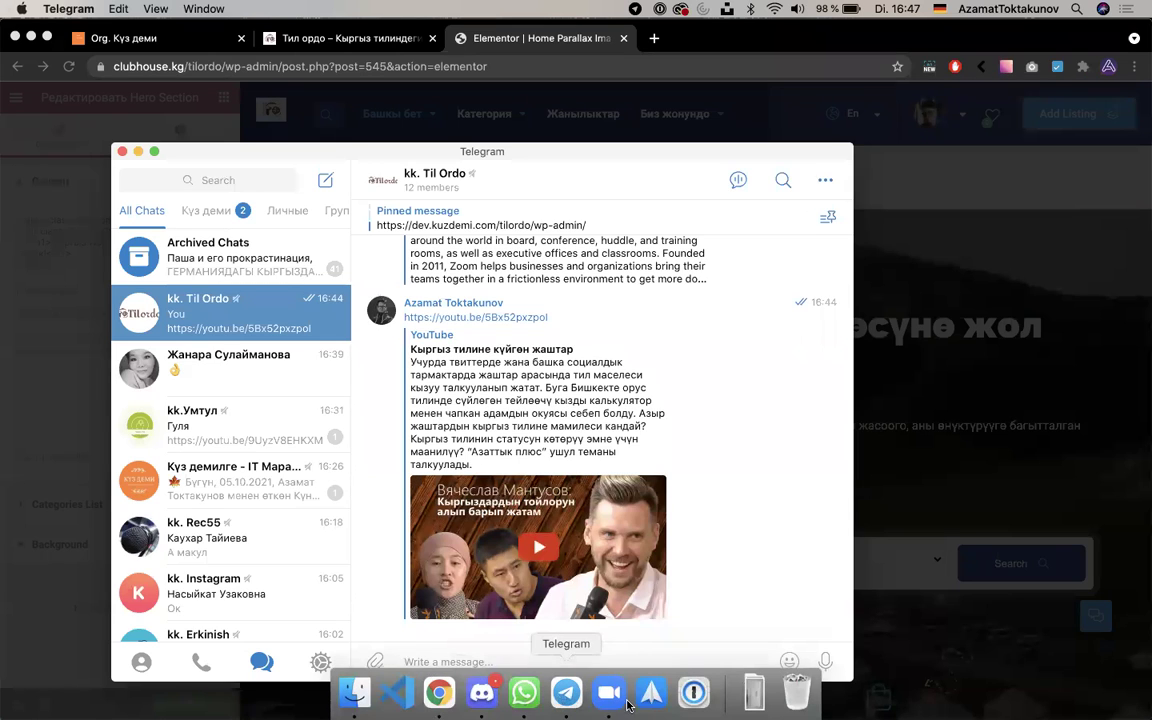
click(612, 695)
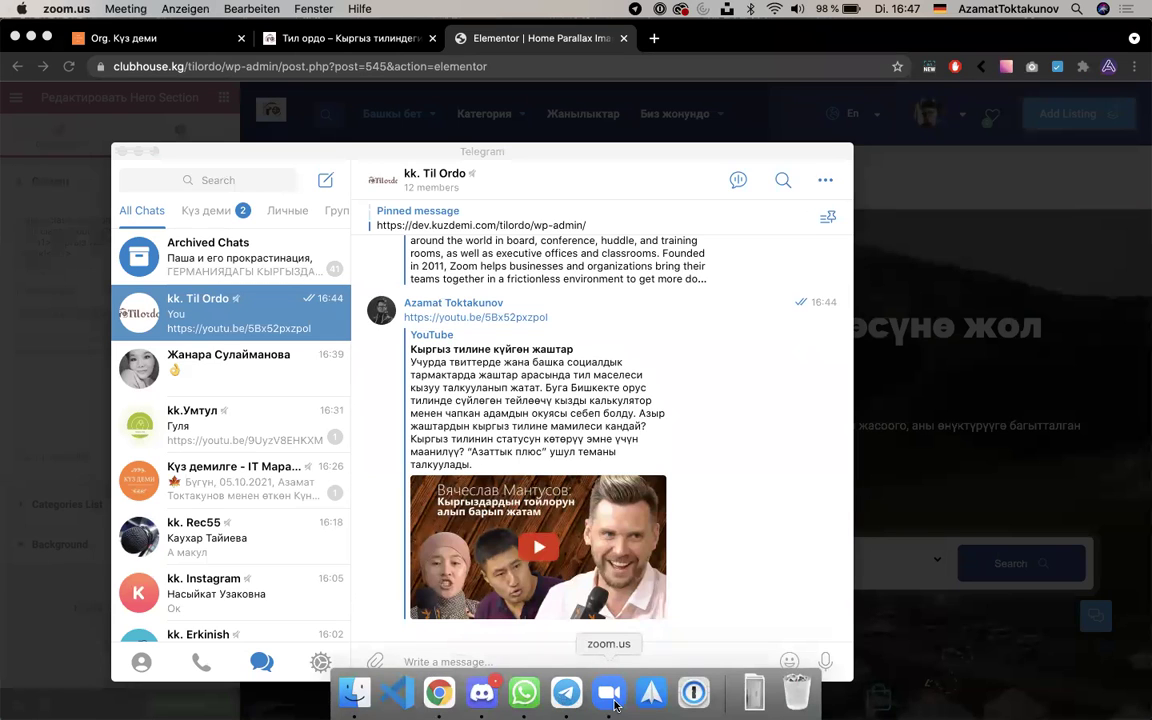
click(983, 414)
click(672, 447)
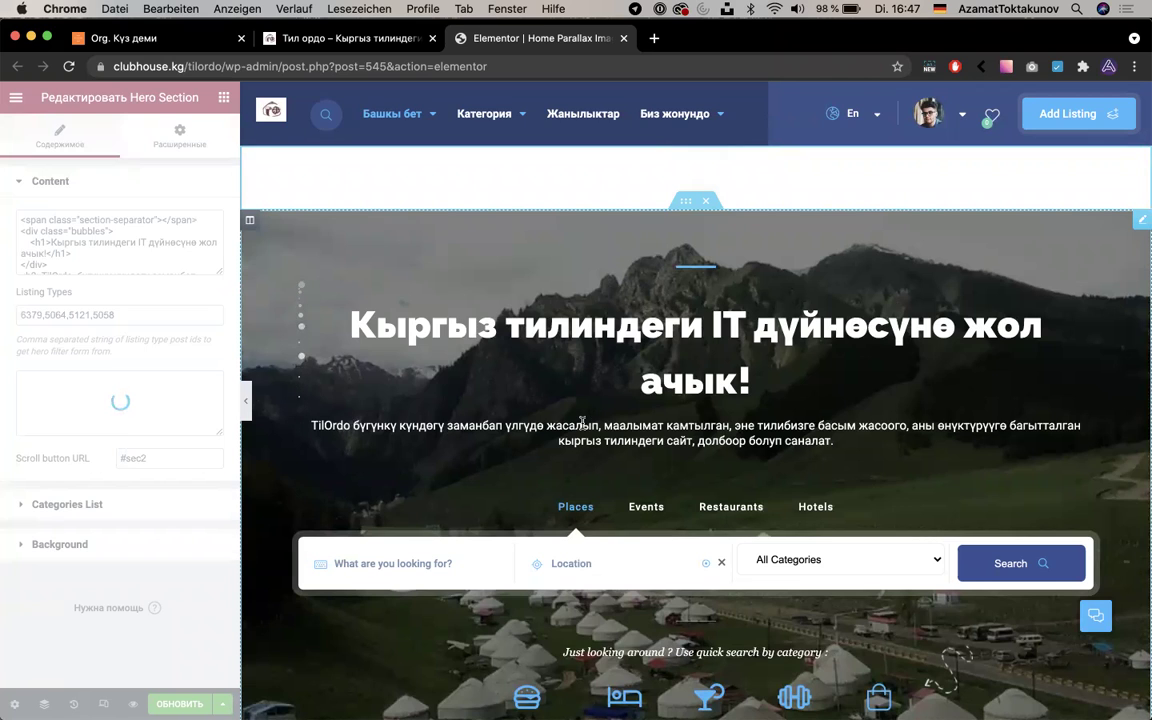
Review the live homepage's hero area, including the All Categories options in the search form and the quick-search category icons
click(387, 45)
scroll(358, 445, down, 2)
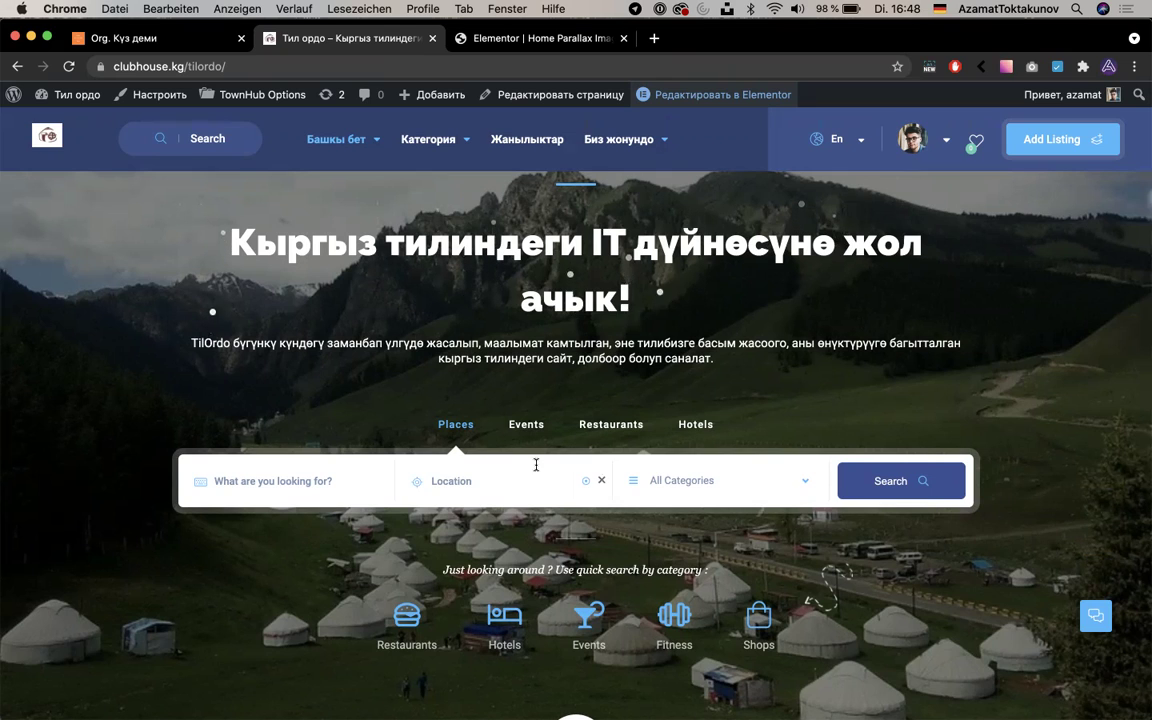
click(675, 483)
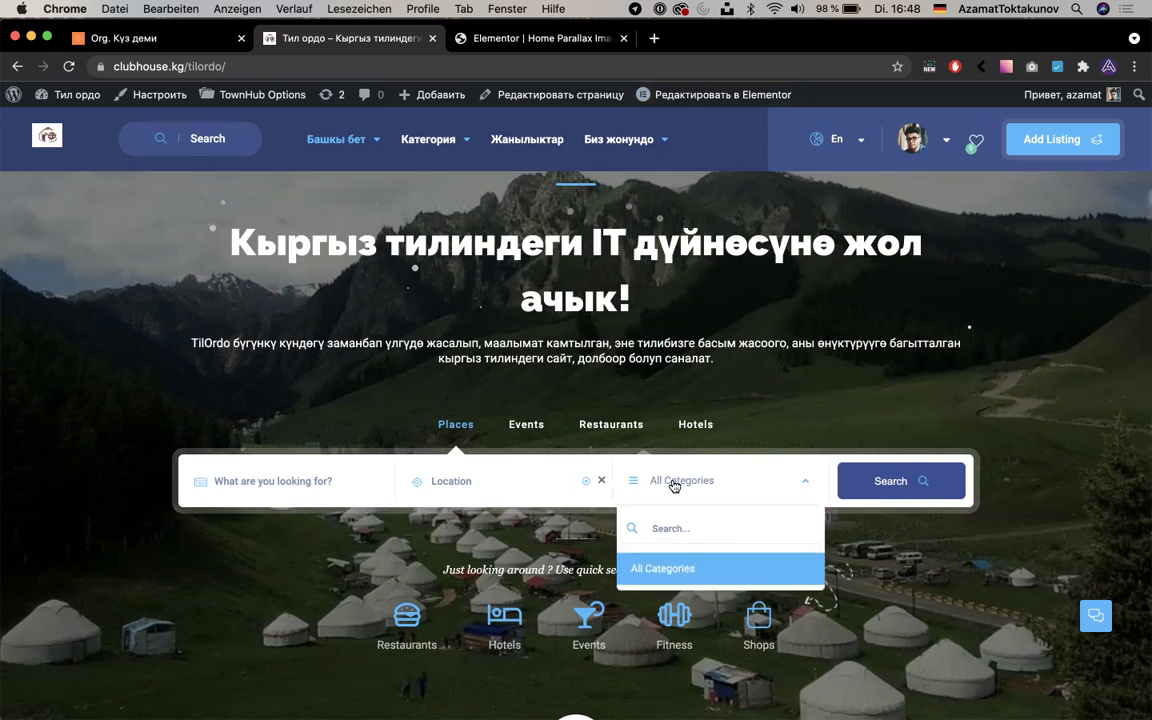
click(675, 483)
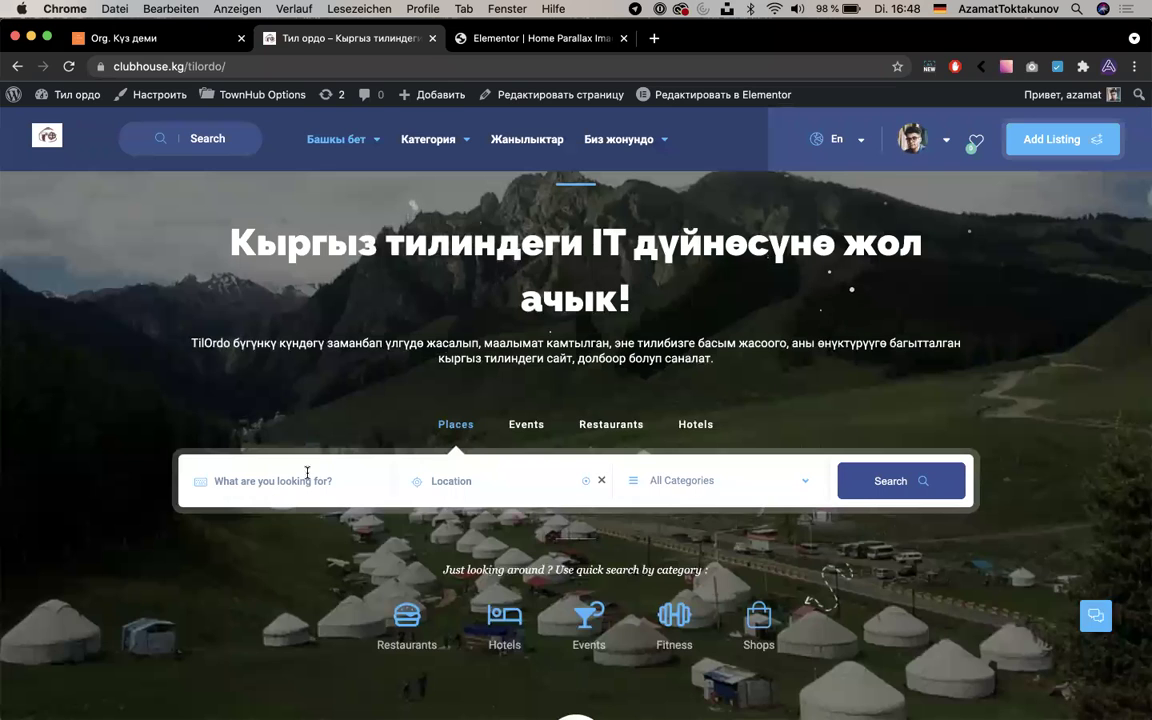
scroll(304, 476, down, 2)
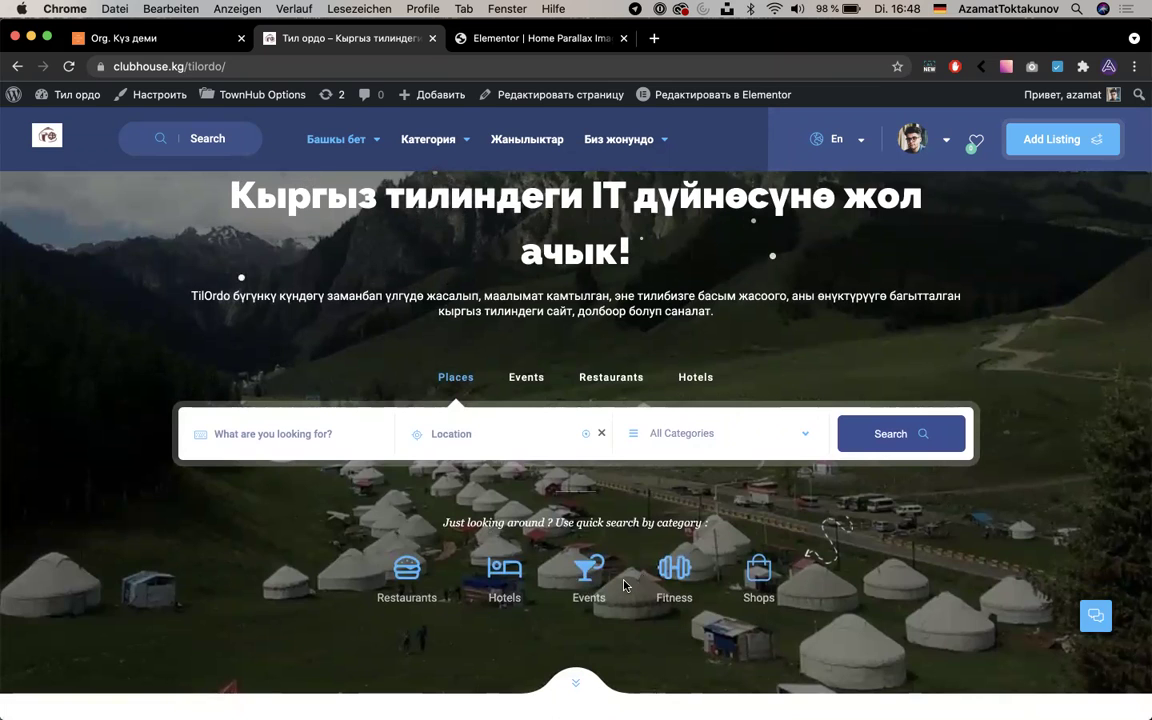
scroll(560, 587, down, 1)
scroll(560, 587, up, 1)
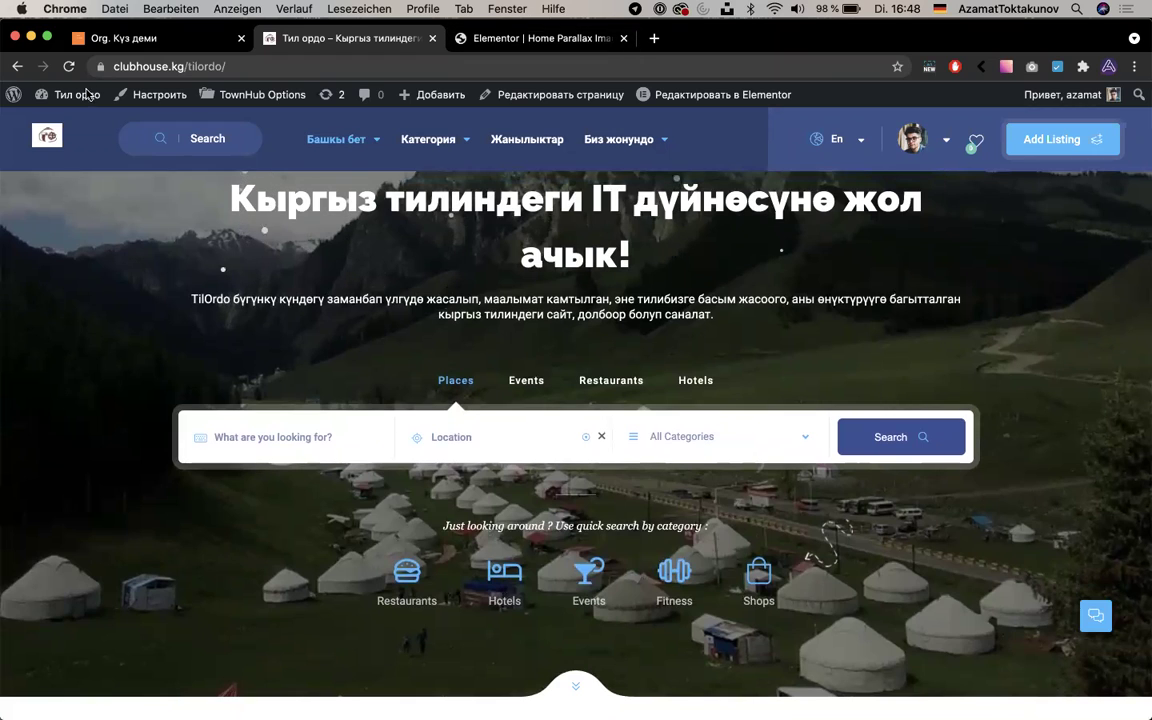
Open the site's WordPress dashboard in a separate tab and place that tab directly after the Org. Күз деми tab
super+click(68, 94)
drag(720, 36, 315, 38)
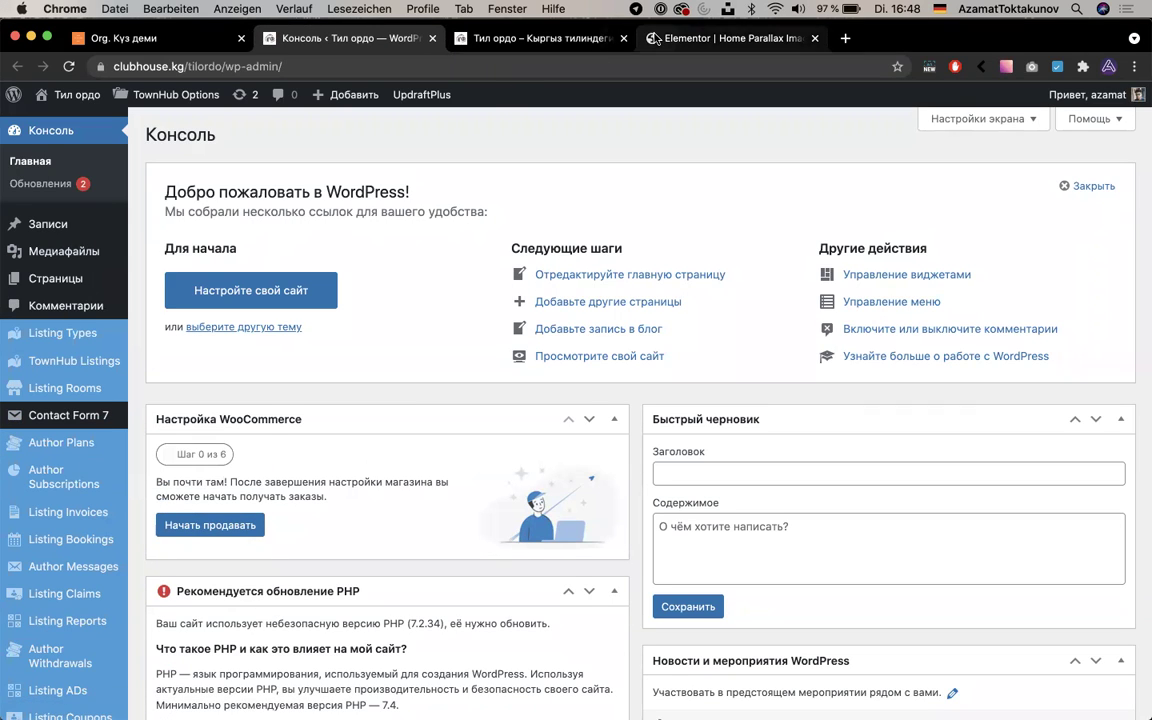
Check the homepage's hero area in Elementor and look through the live homepage down to the Жанылыктар listings
click(725, 38)
scroll(418, 477, down, 2)
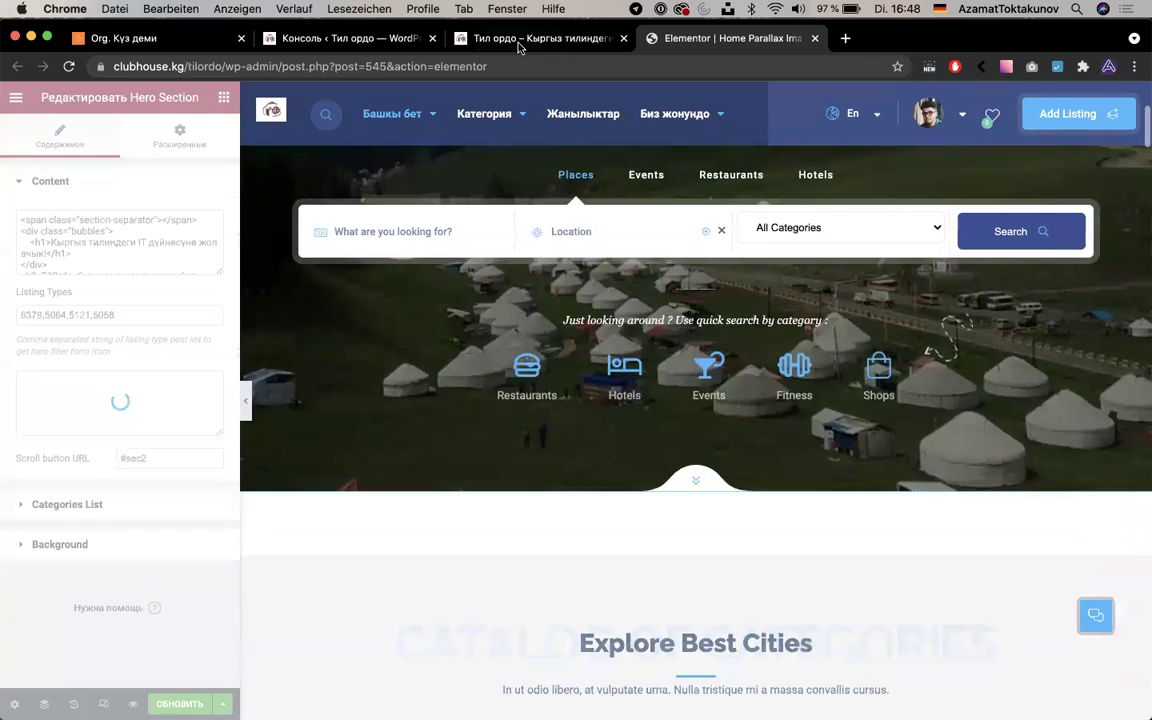
click(519, 38)
scroll(305, 492, down, 10)
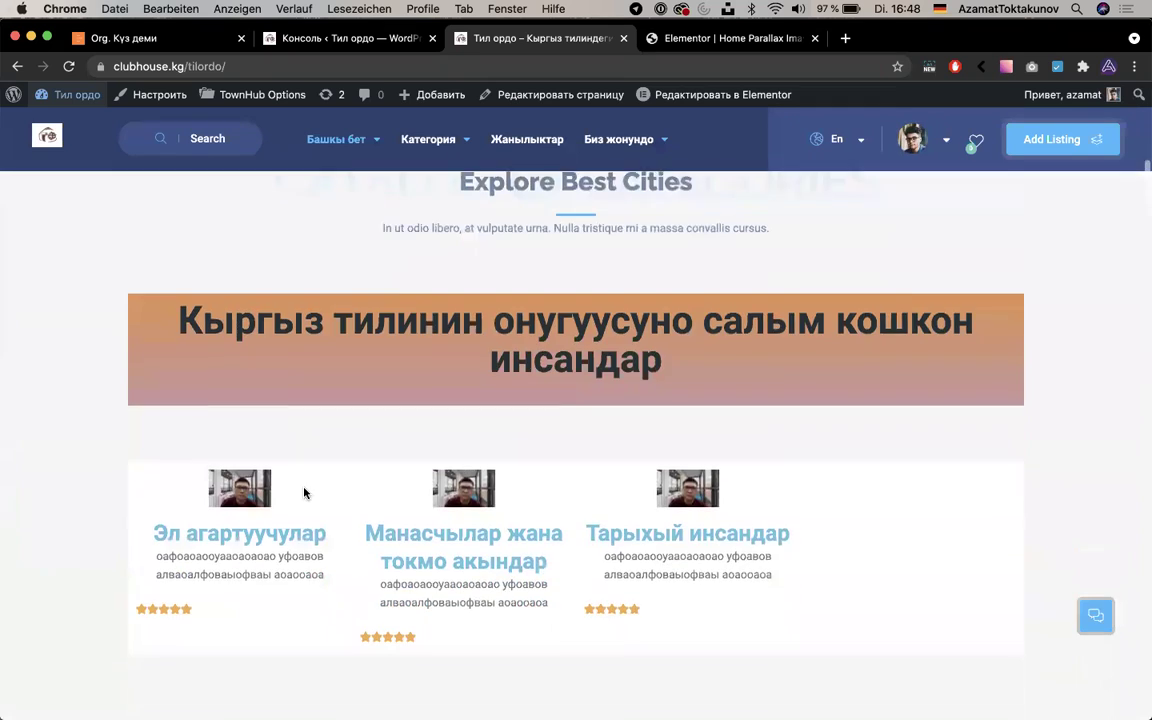
scroll(305, 494, down, 2)
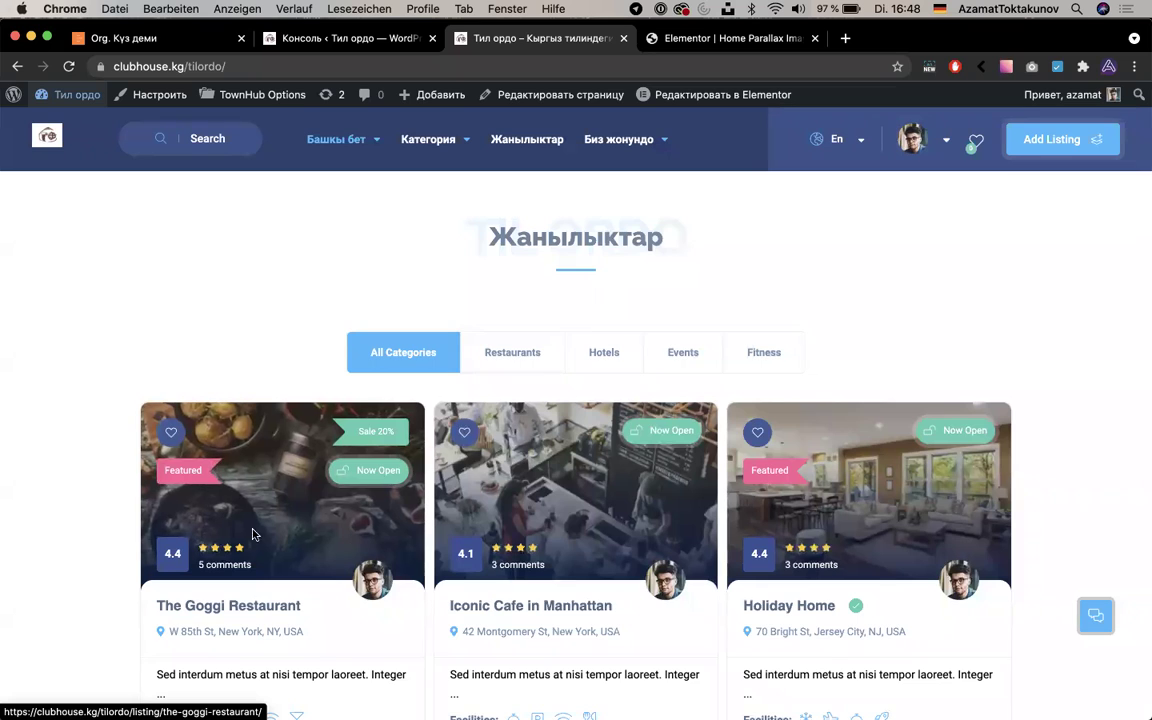
Switch to the Notion workspace tab, find the Til Ordo page among the workspace's pages and open it
scroll(246, 518, down, 1)
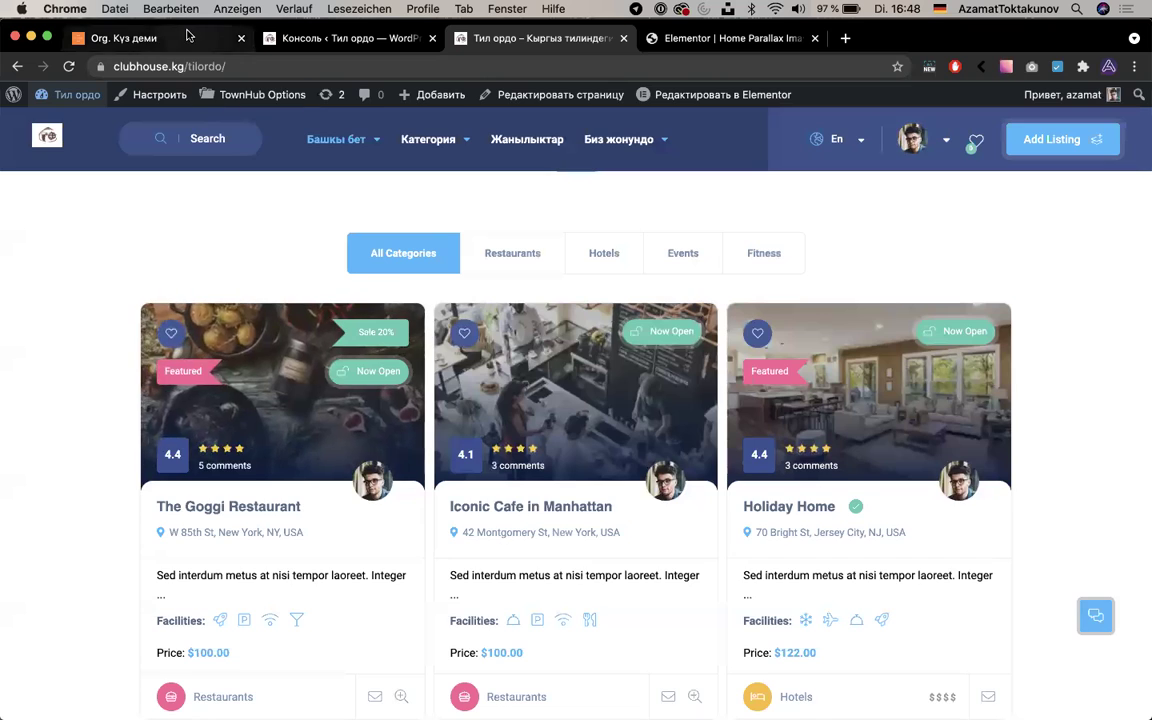
click(120, 38)
click(42, 479)
scroll(47, 541, down, 2)
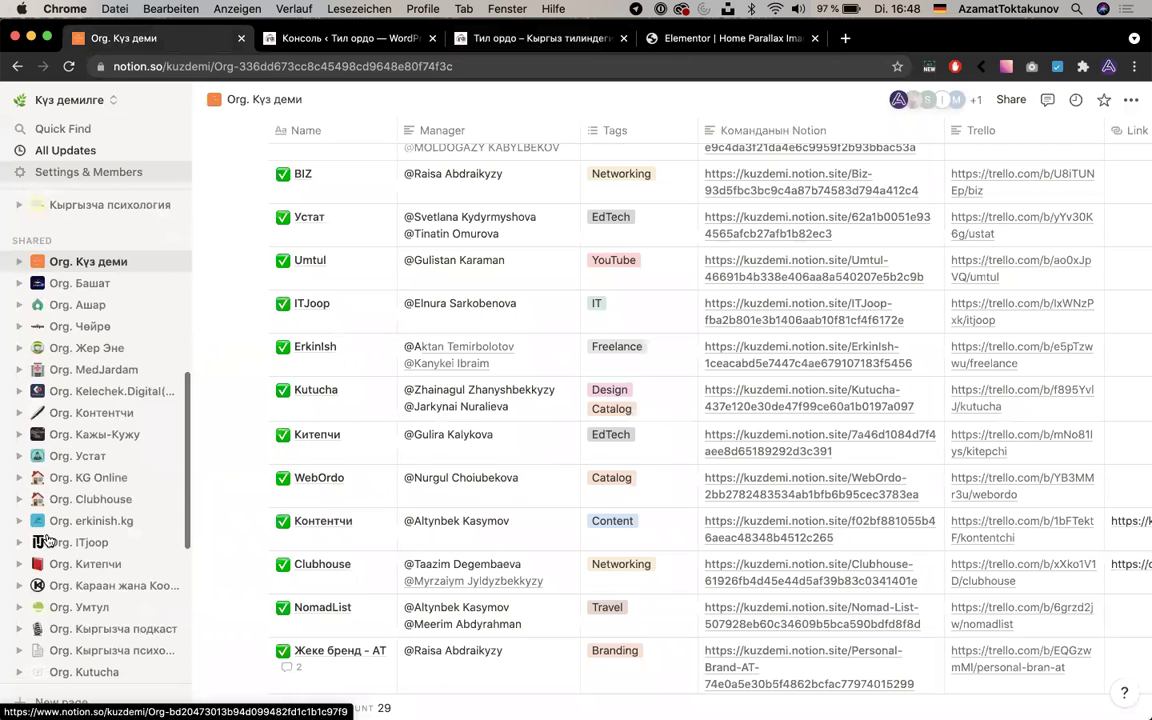
scroll(85, 577, down, 2)
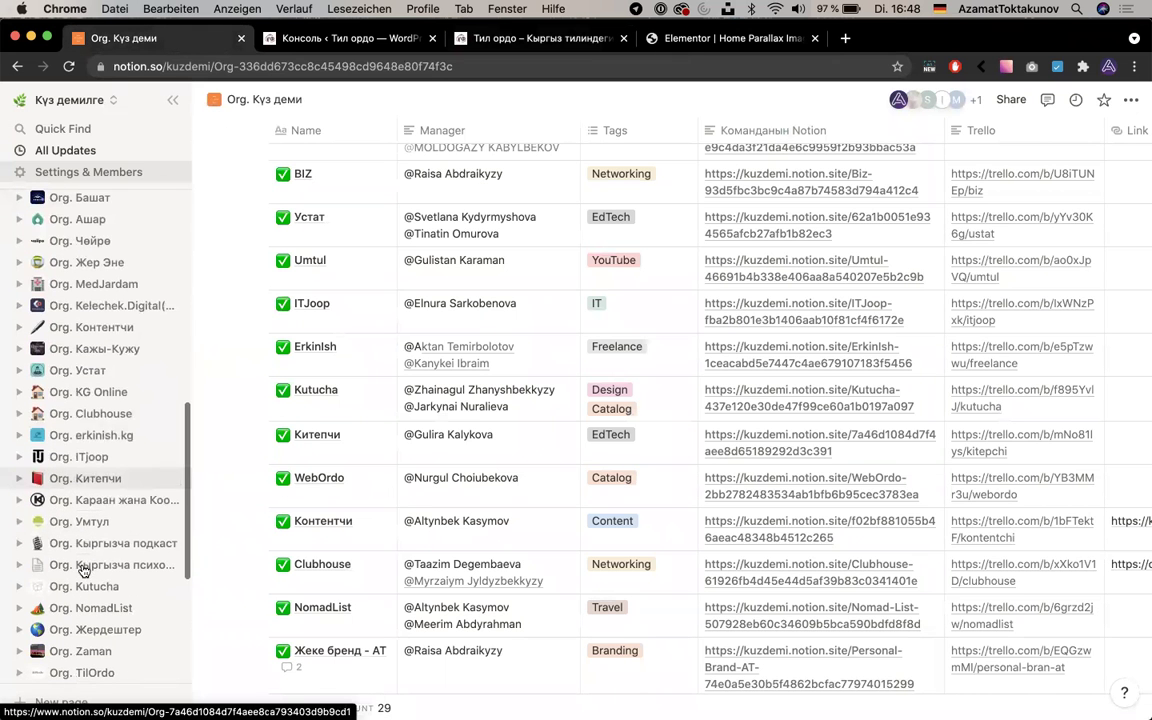
scroll(85, 577, down, 3)
scroll(85, 577, up, 10)
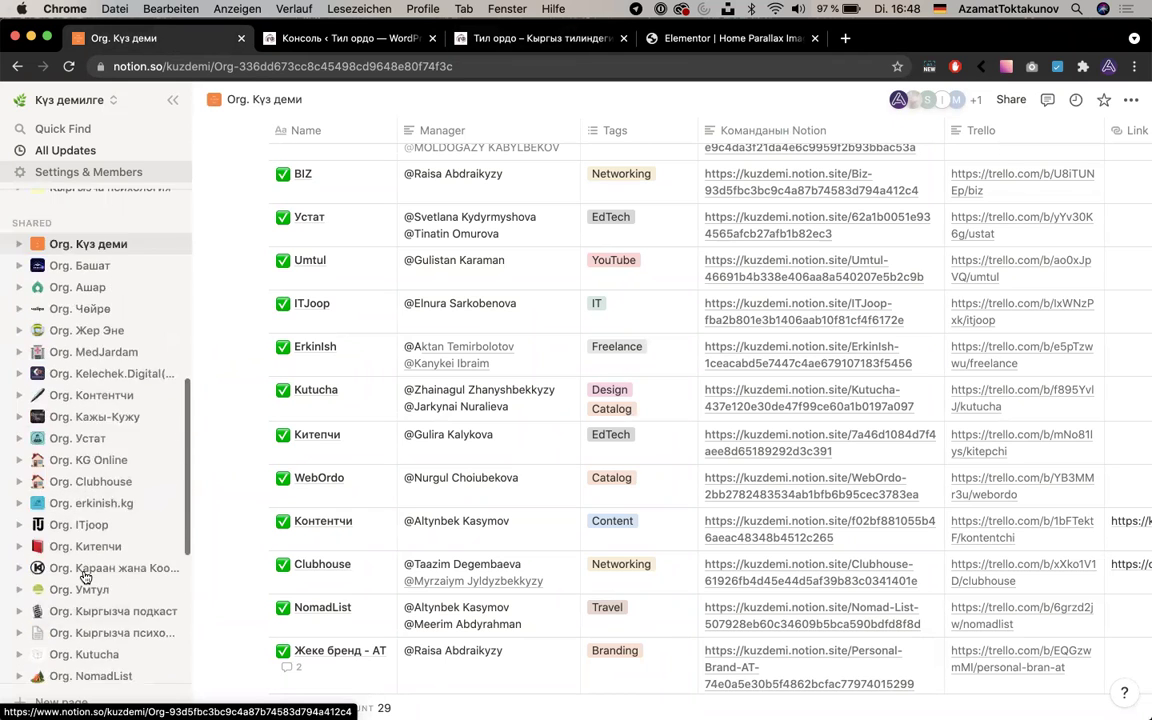
scroll(100, 407, up, 4)
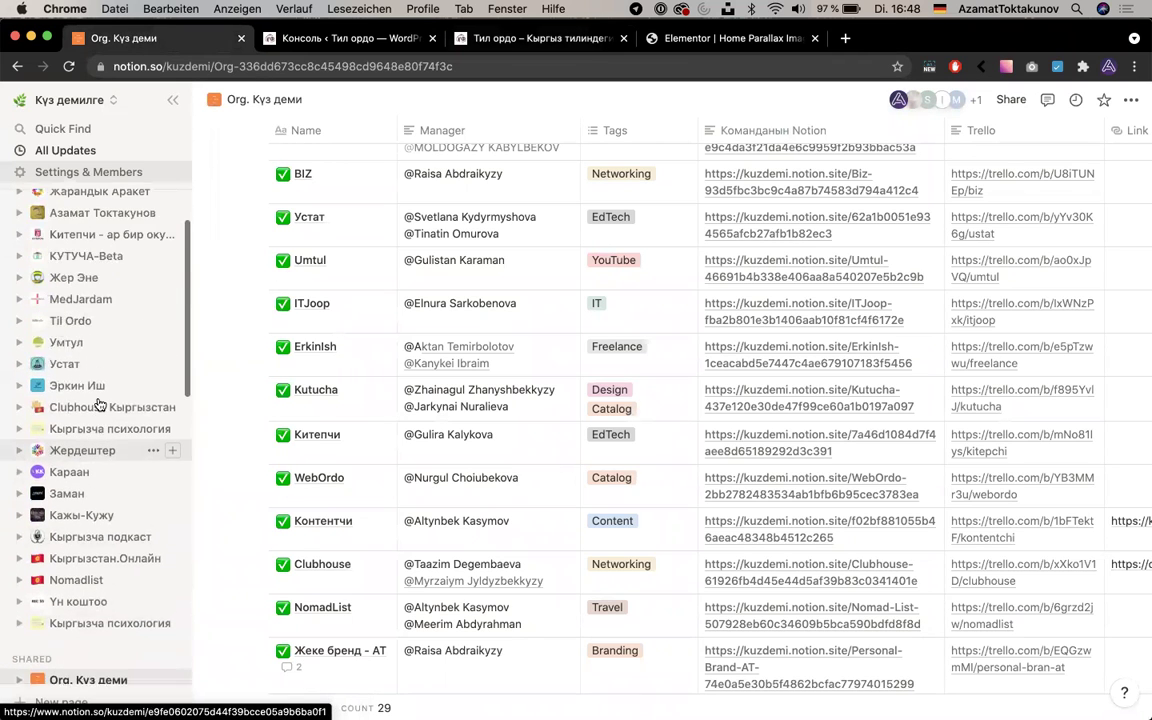
scroll(100, 404, up, 1)
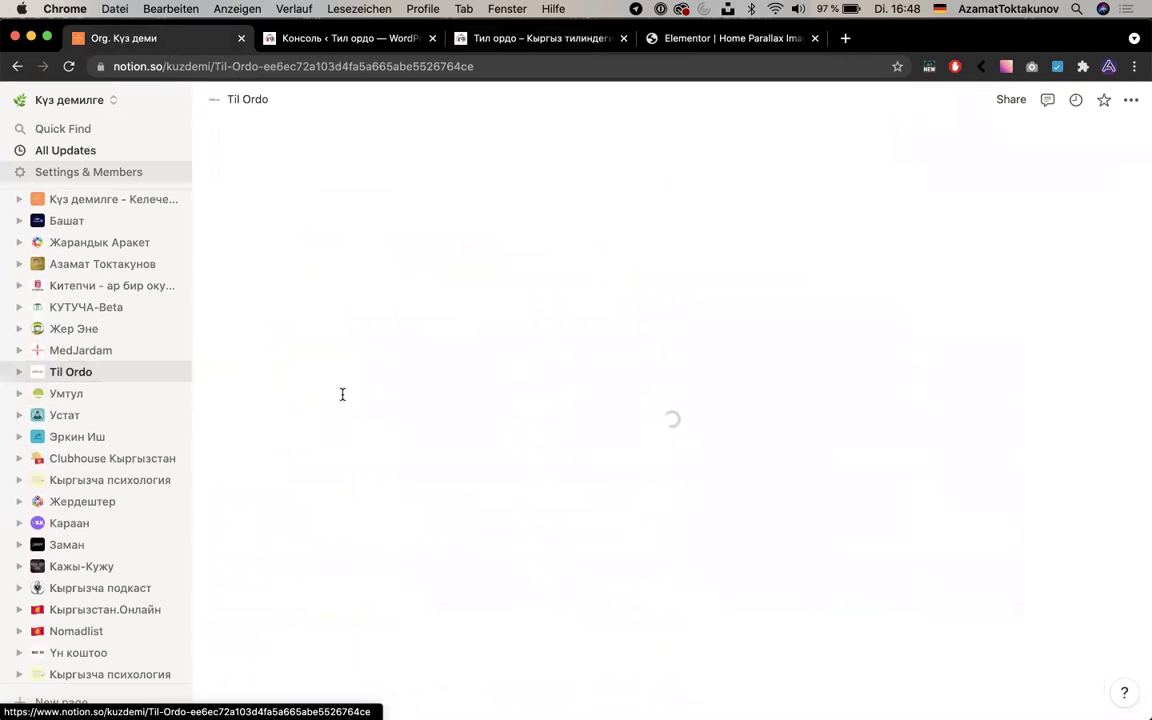
Go to the Кыргыз тилиндеги сайттардын тизмеси section and expand its Илим-билим, агартуу list of sites
scroll(448, 424, down, 6)
scroll(450, 424, down, 10)
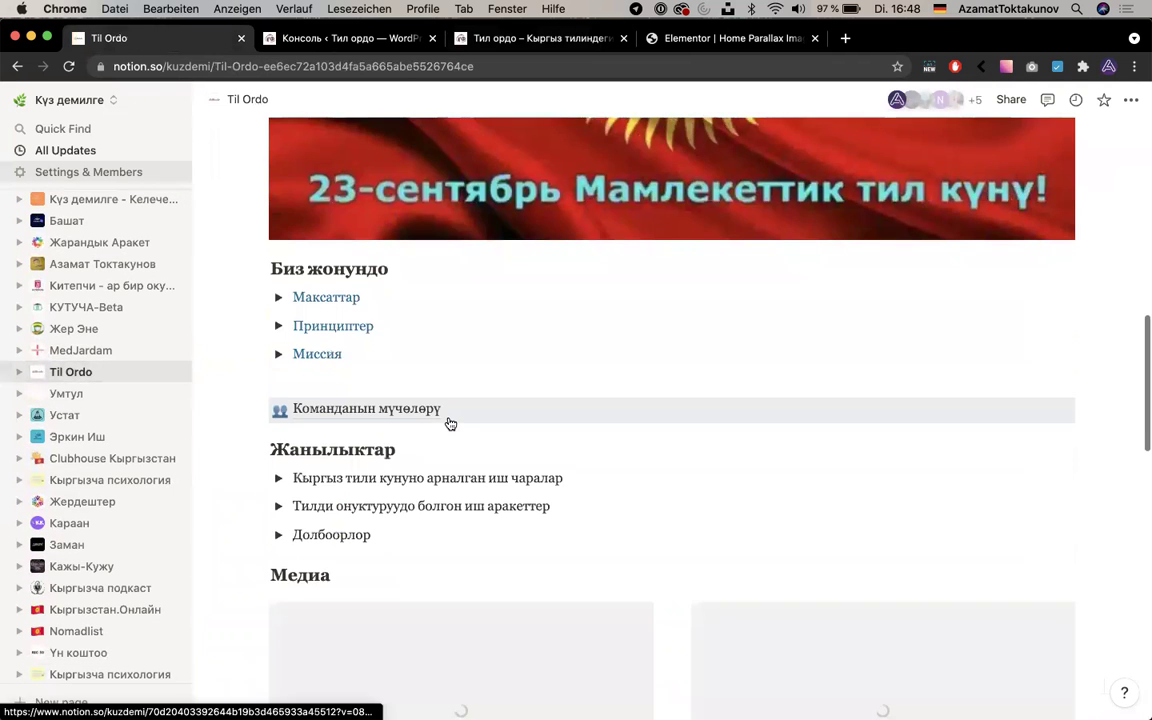
scroll(304, 483, down, 1)
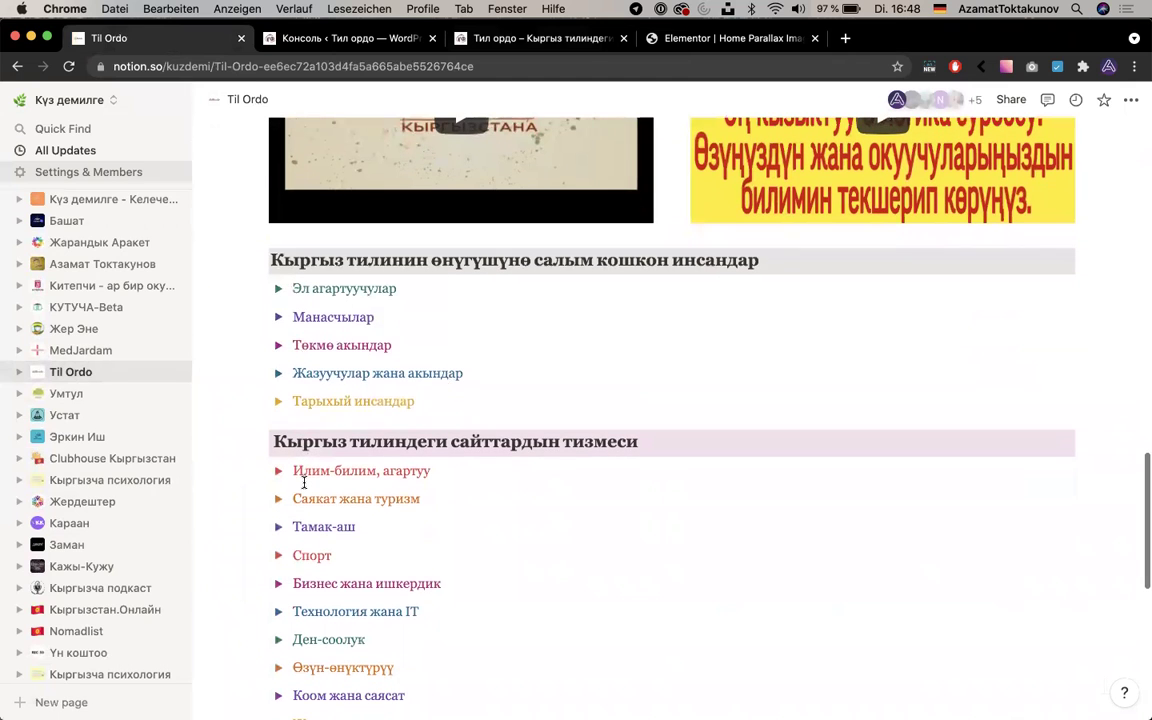
click(283, 477)
scroll(283, 474, down, 2)
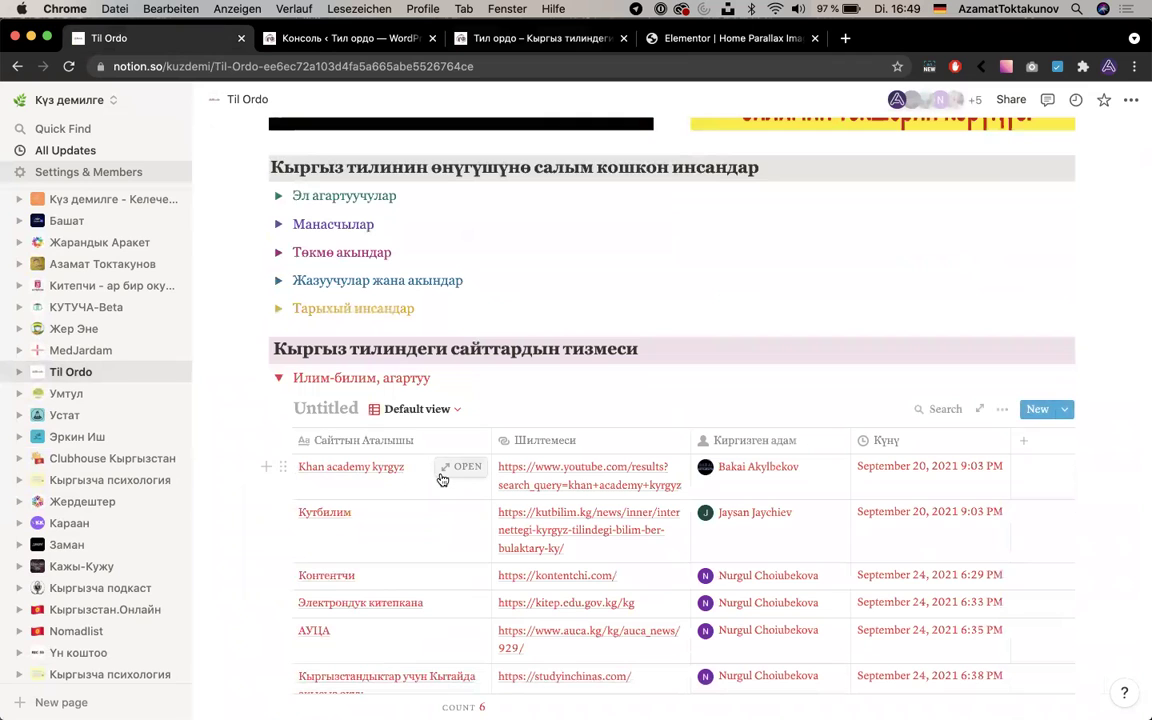
Open the Khan academy kyrgyz entry in a new tab and follow its YouTube link
super+click(450, 476)
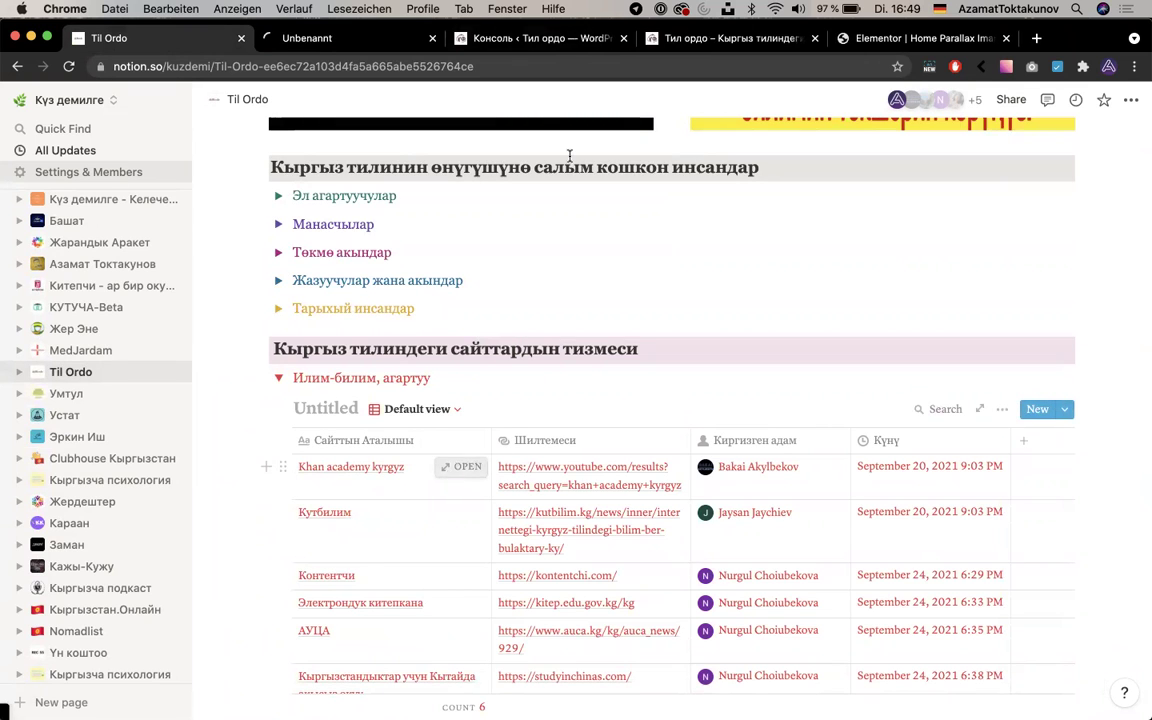
click(388, 40)
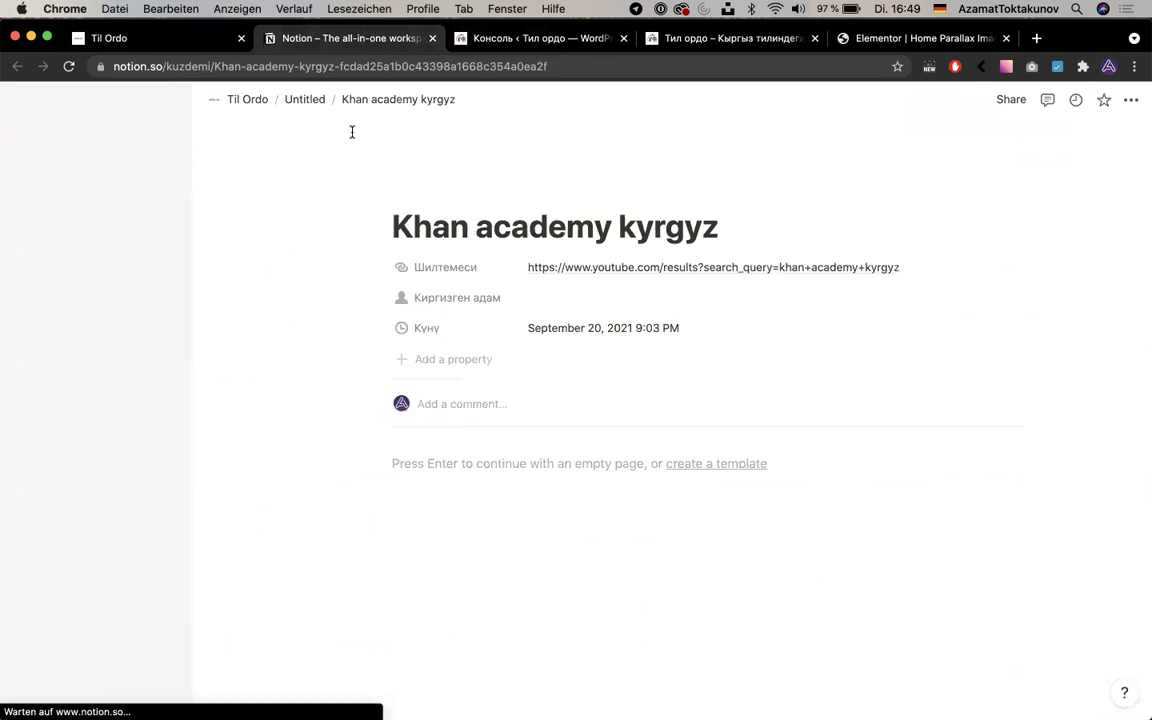
click(608, 268)
click(457, 40)
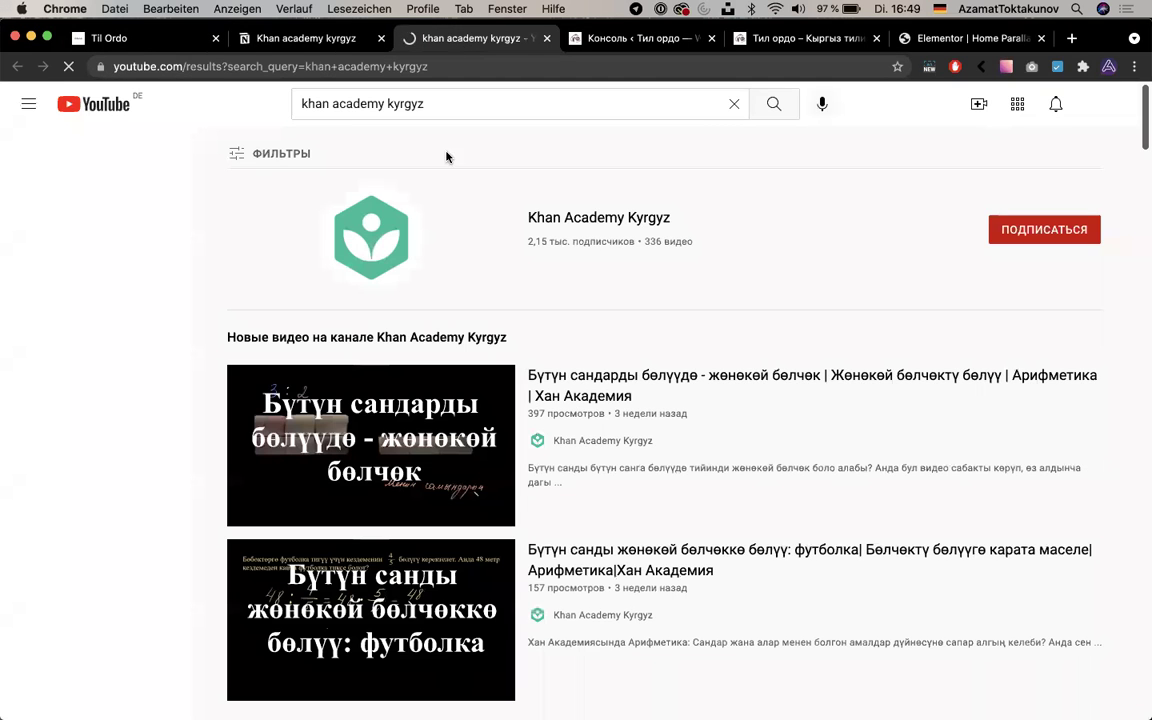
Open the Khan Academy Kyrgyz channel and check its О канале information
click(564, 219)
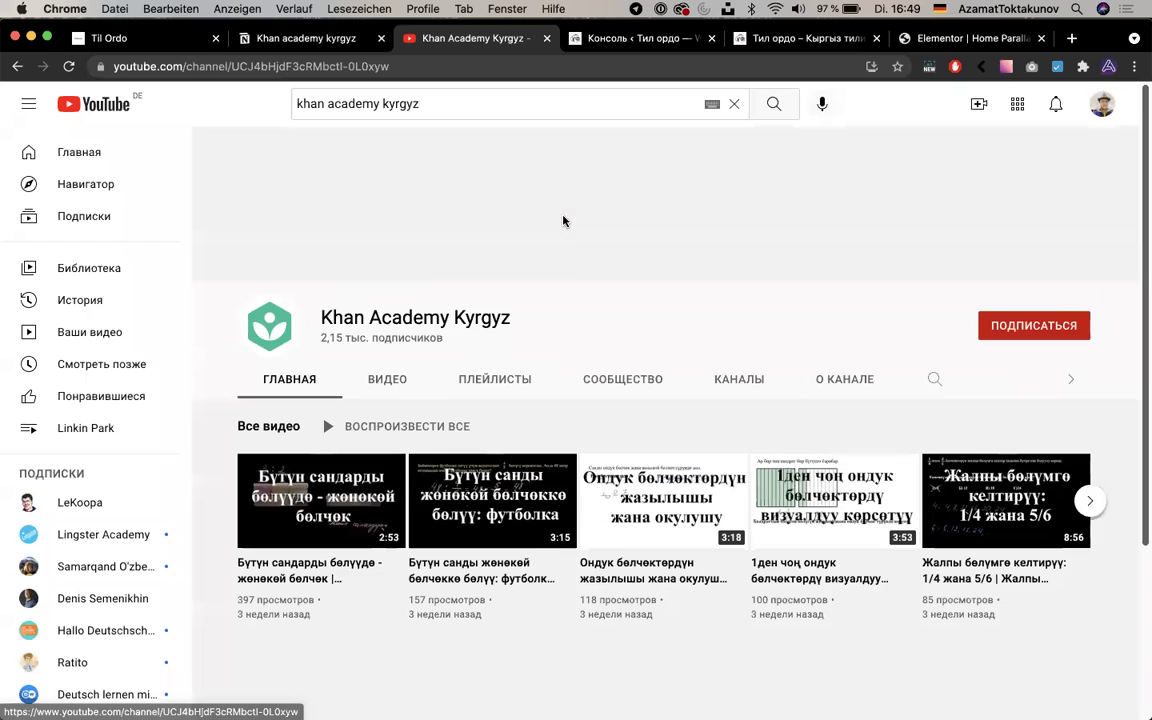
click(811, 378)
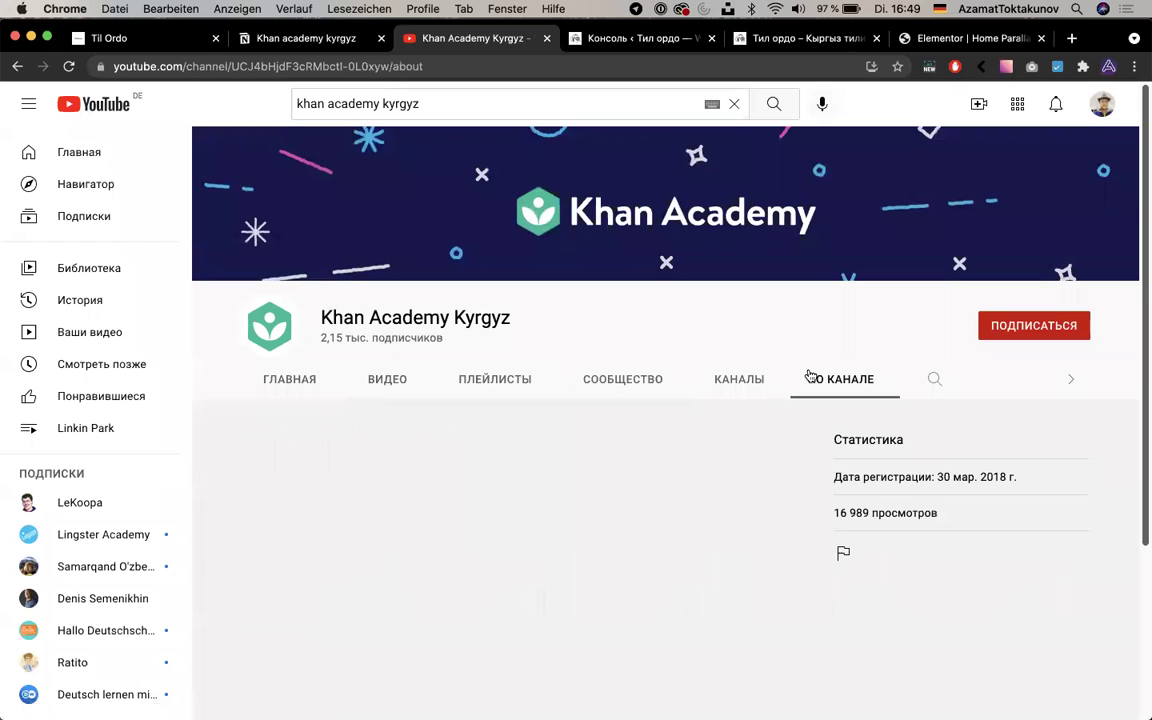
scroll(811, 376, down, 3)
scroll(811, 376, up, 3)
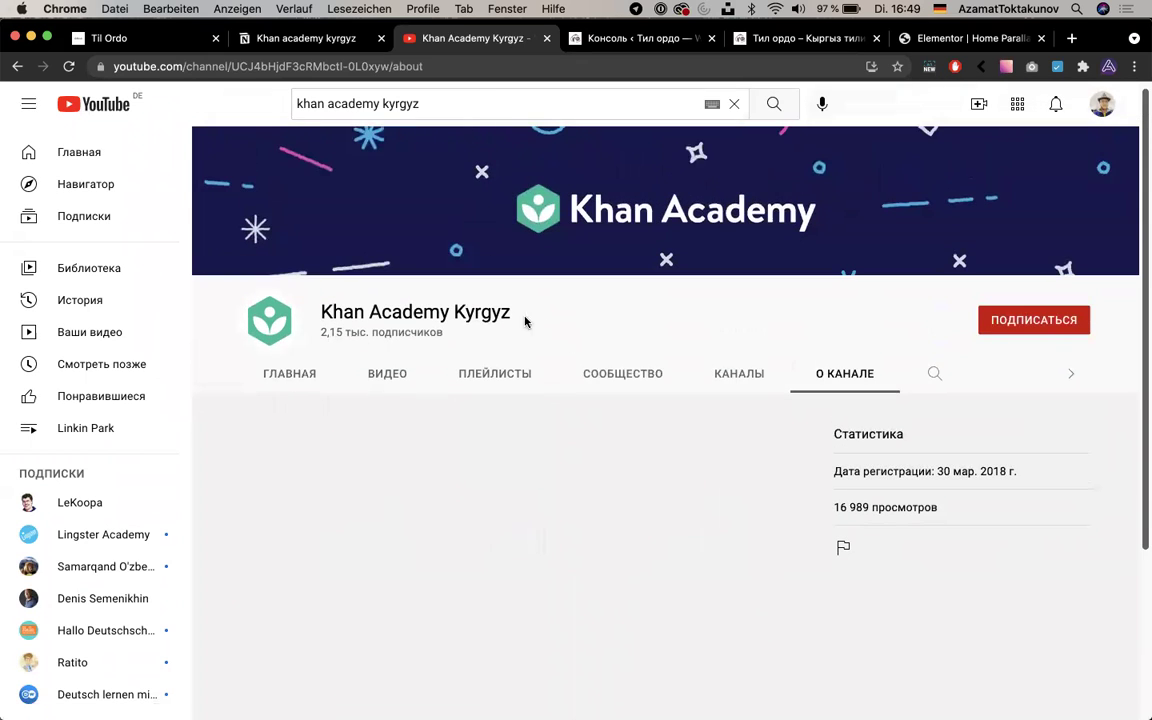
Copy the channel name, search Google for Khan Academy Kyrgyz in a new tab and open the ru.khanacademy.org result
triple_click(492, 306)
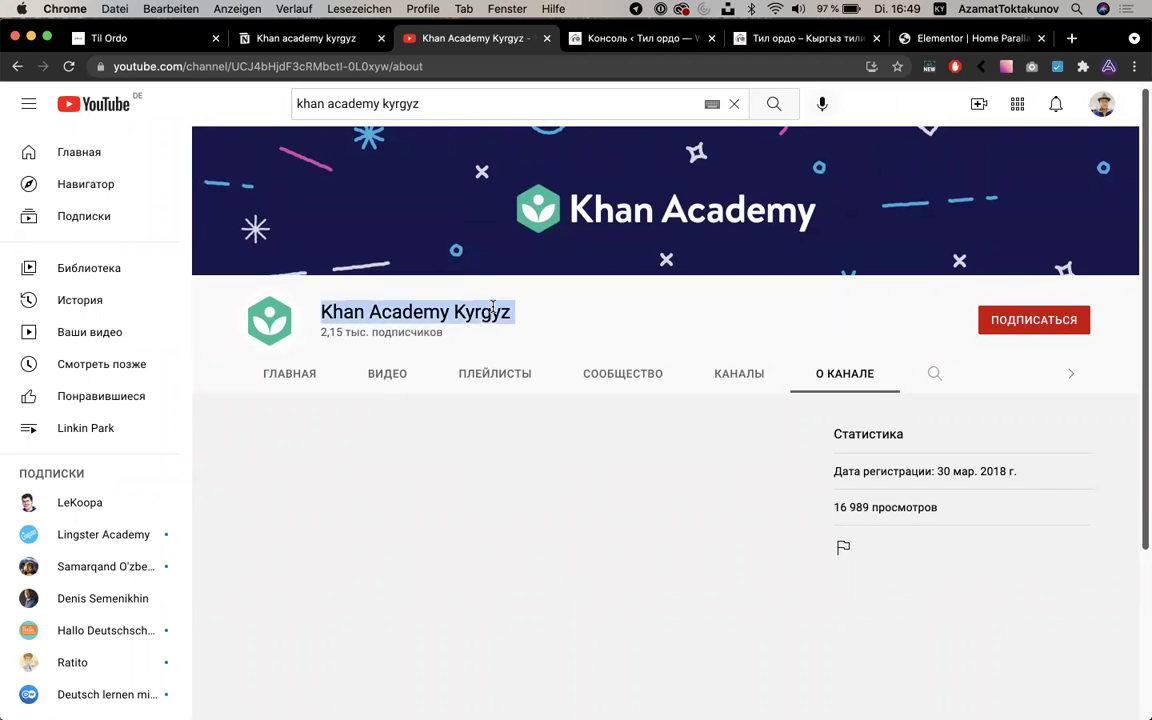
key(super+c)
key(super+t)
key(super+v)
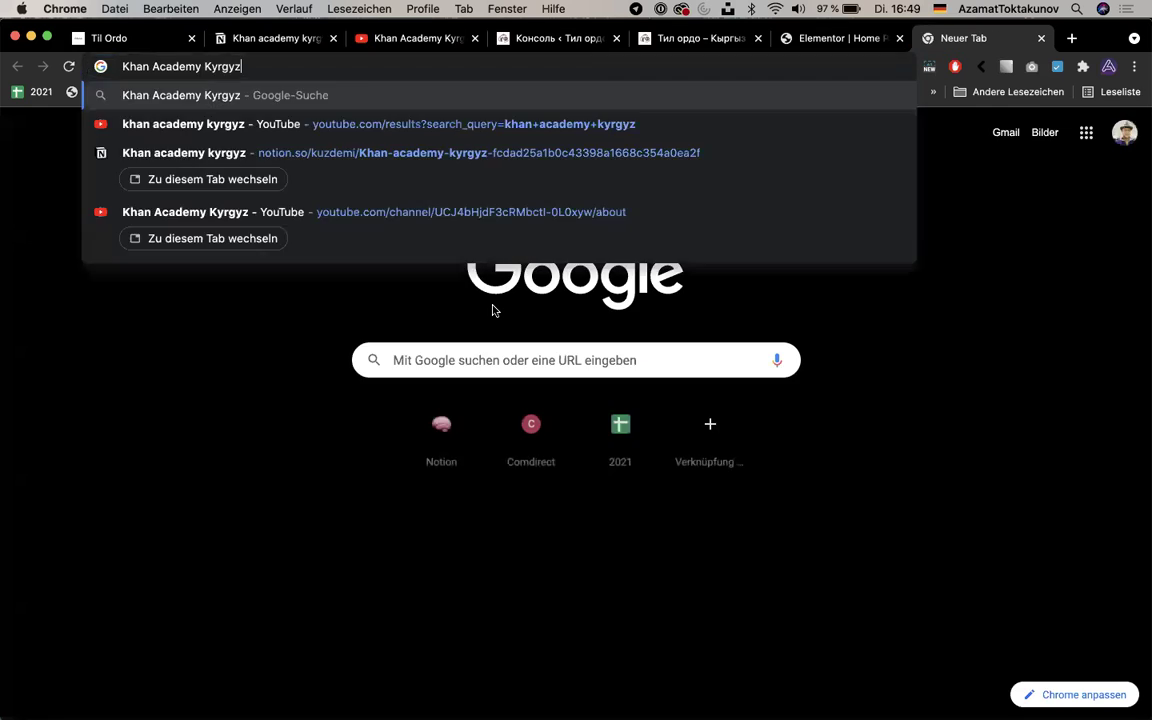
key(Return)
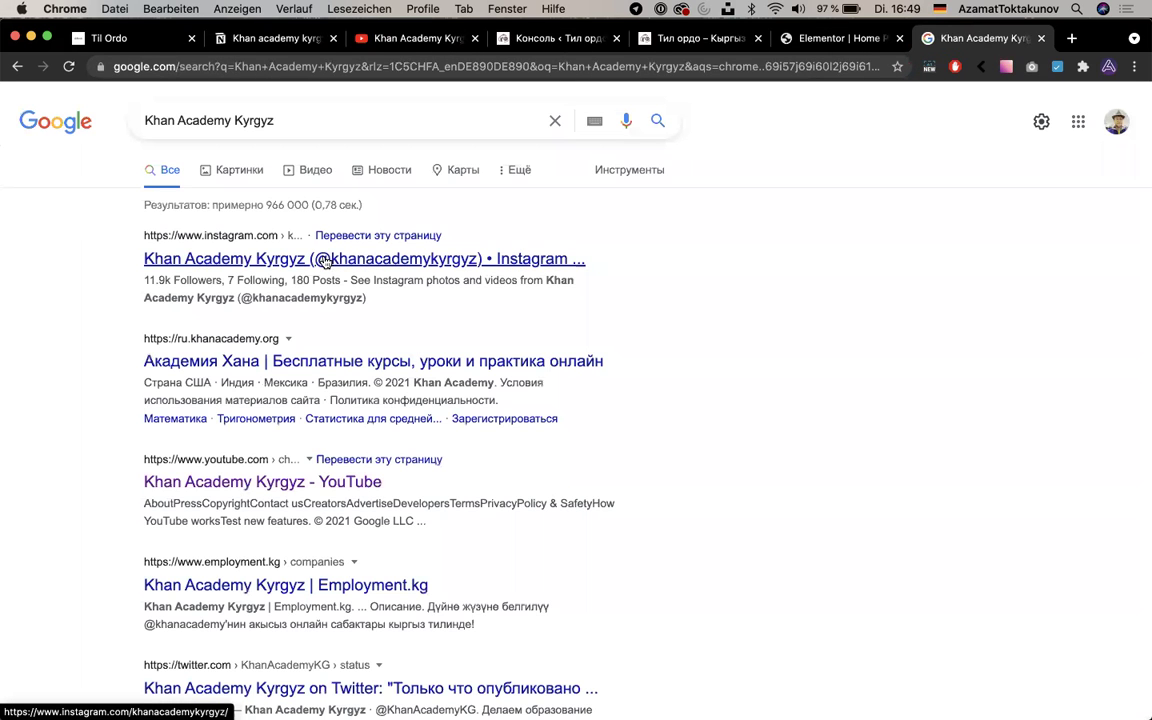
click(301, 369)
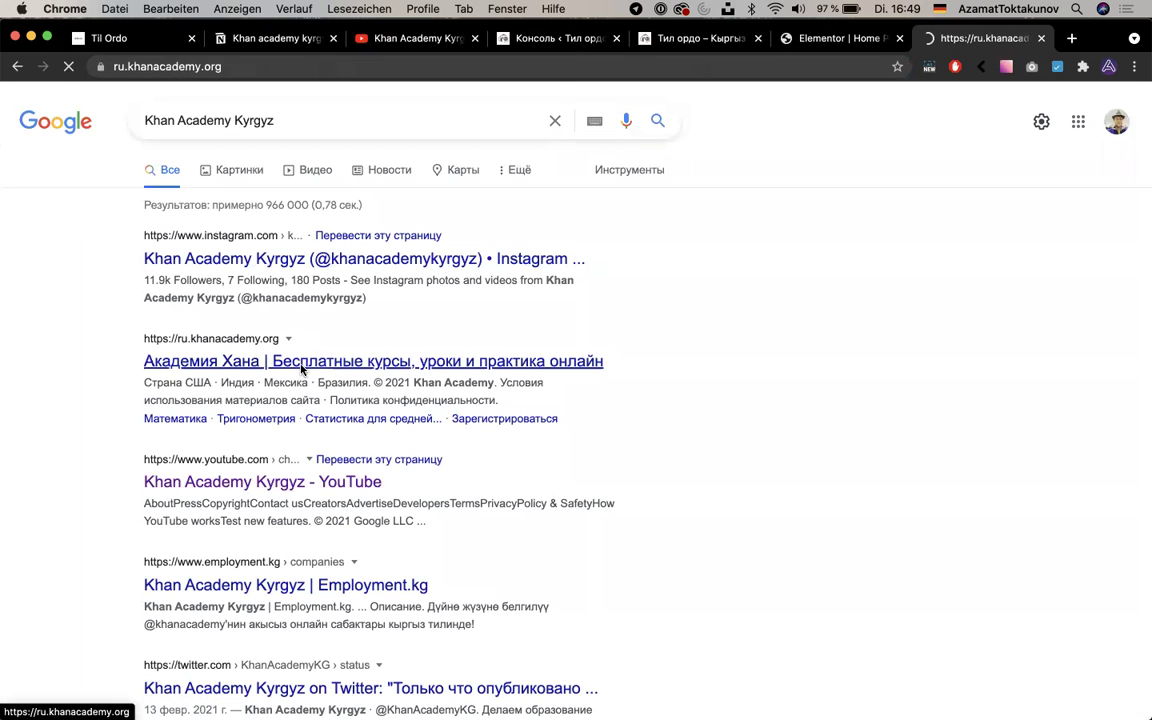
Try to load the site's Kyrgyz version by changing the address to kg.khanacademy.org
click(130, 64)
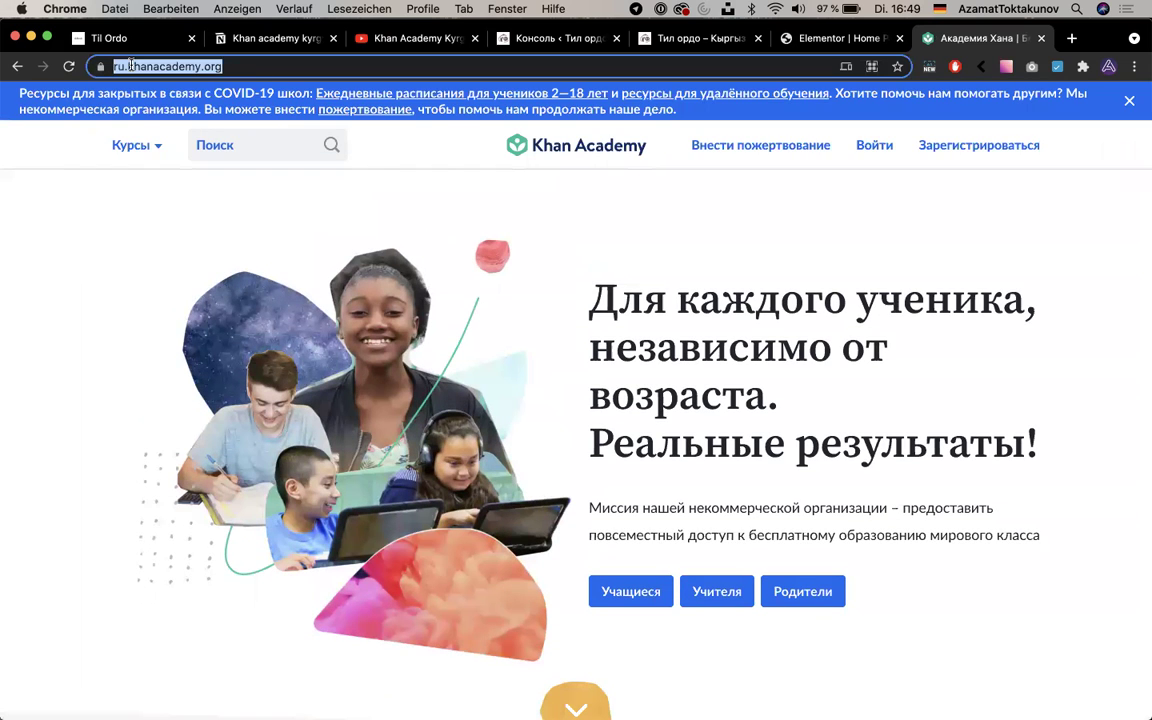
click(130, 65)
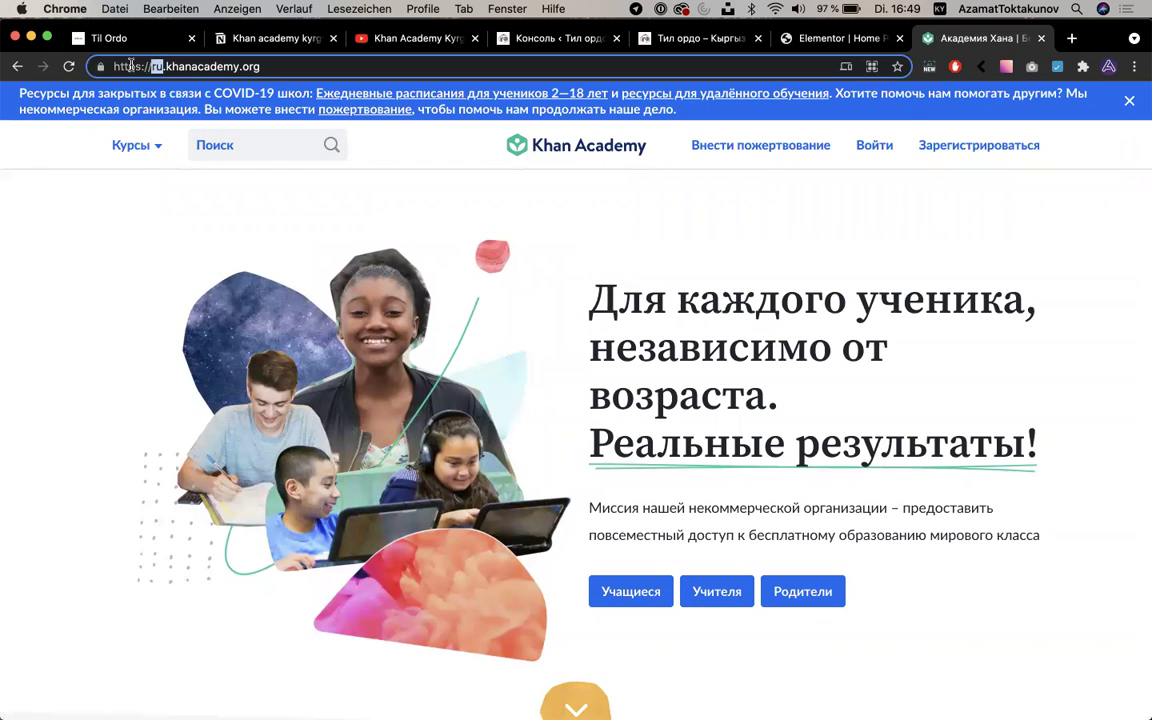
key(BackSpace)
text(kg)
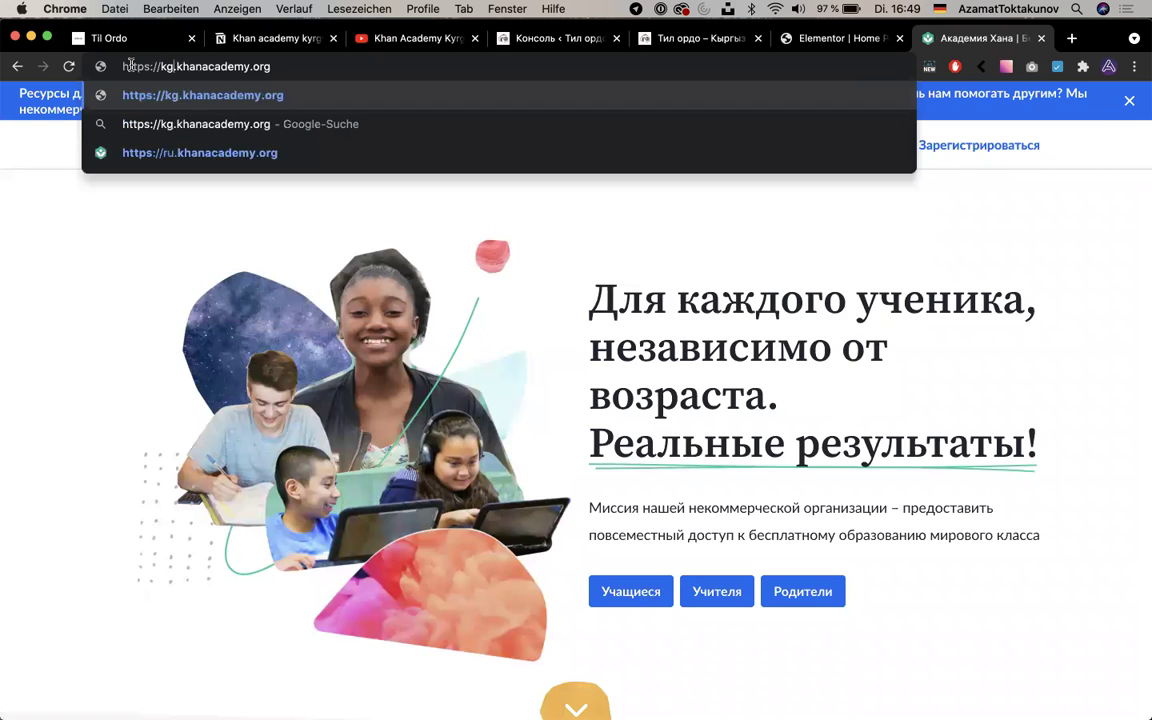
key(Return)
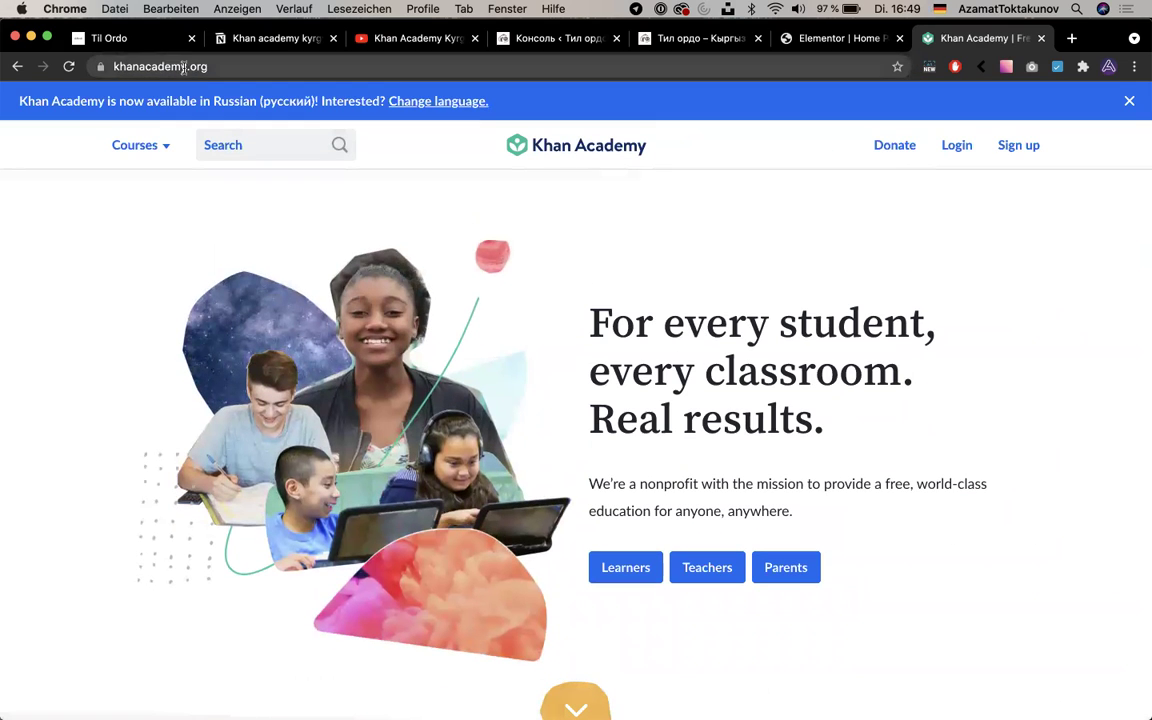
Switch the Khan Academy site to Kyrgyz using the language selection in the homepage footer
click(183, 66)
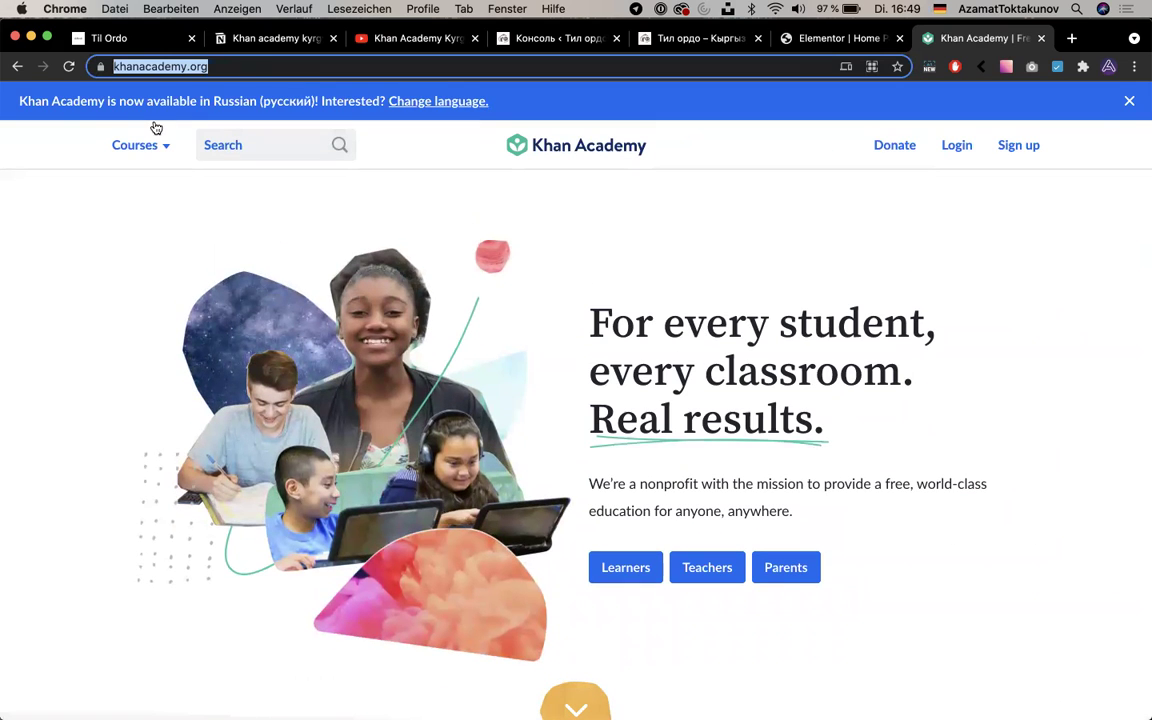
scroll(321, 172, down, 20)
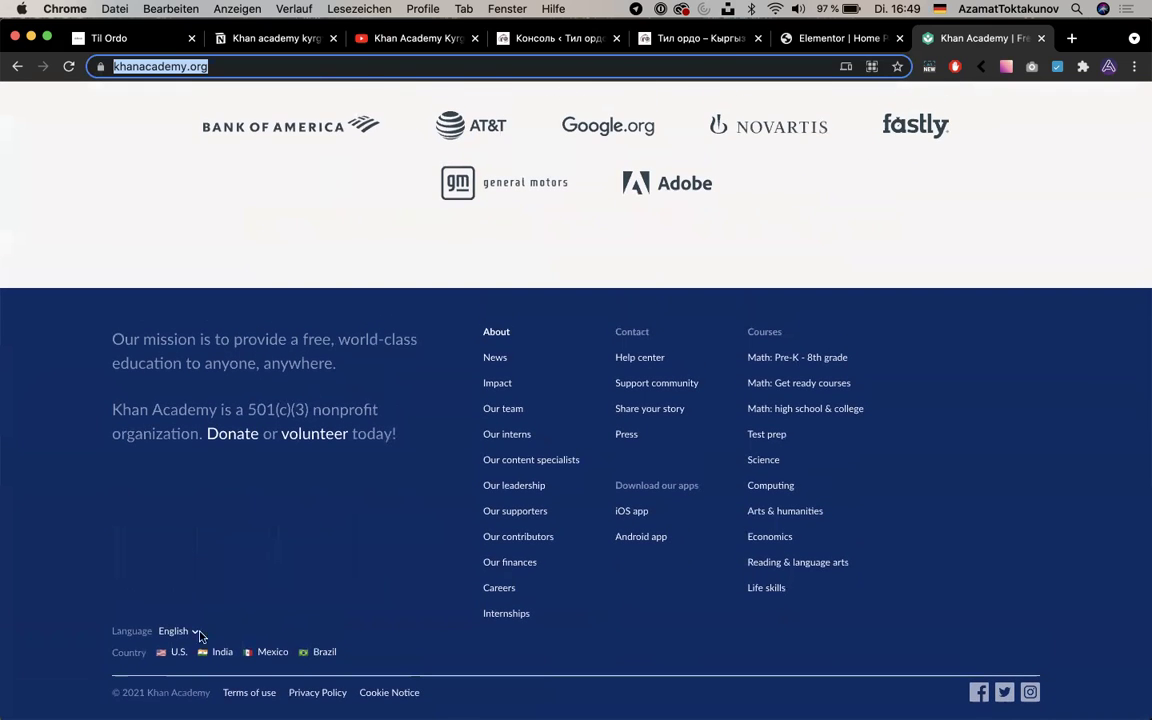
click(198, 633)
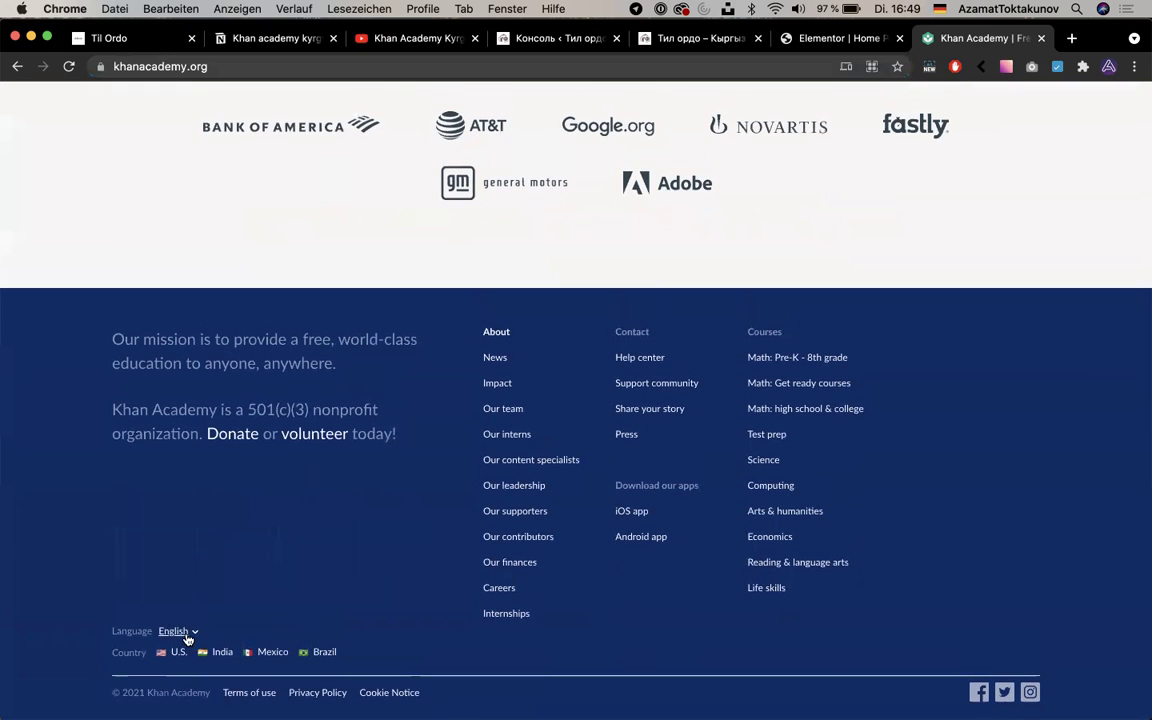
scroll(248, 467, down, 2)
scroll(248, 467, down, 10)
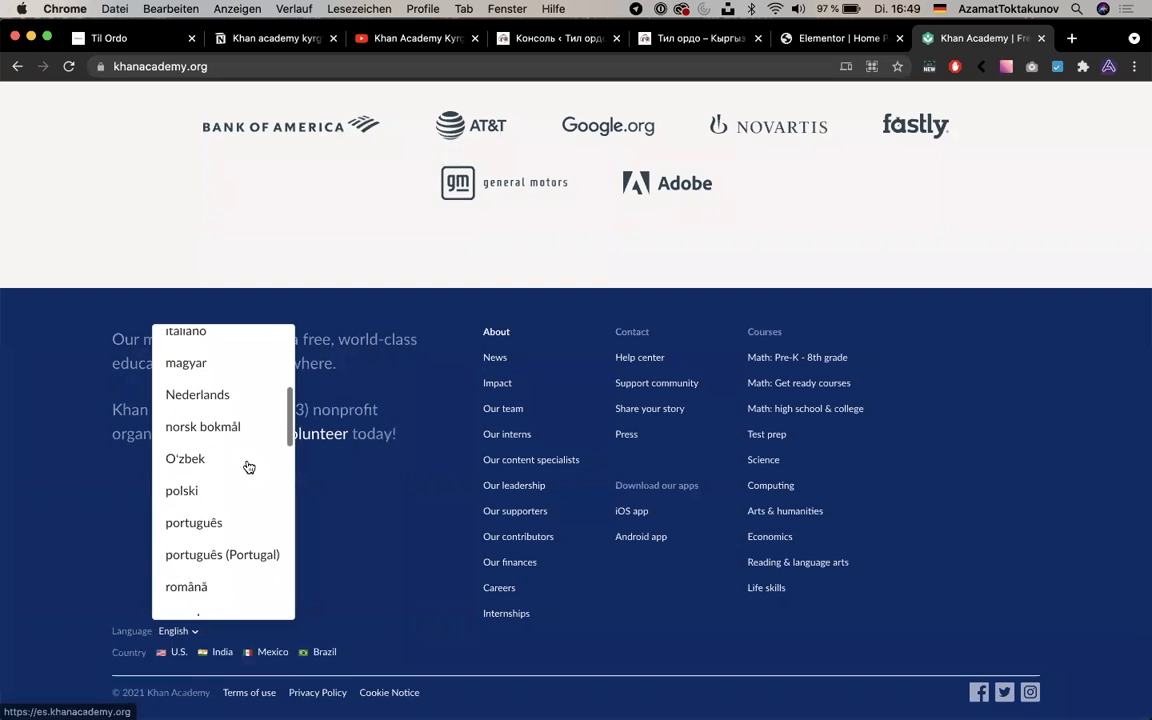
click(230, 489)
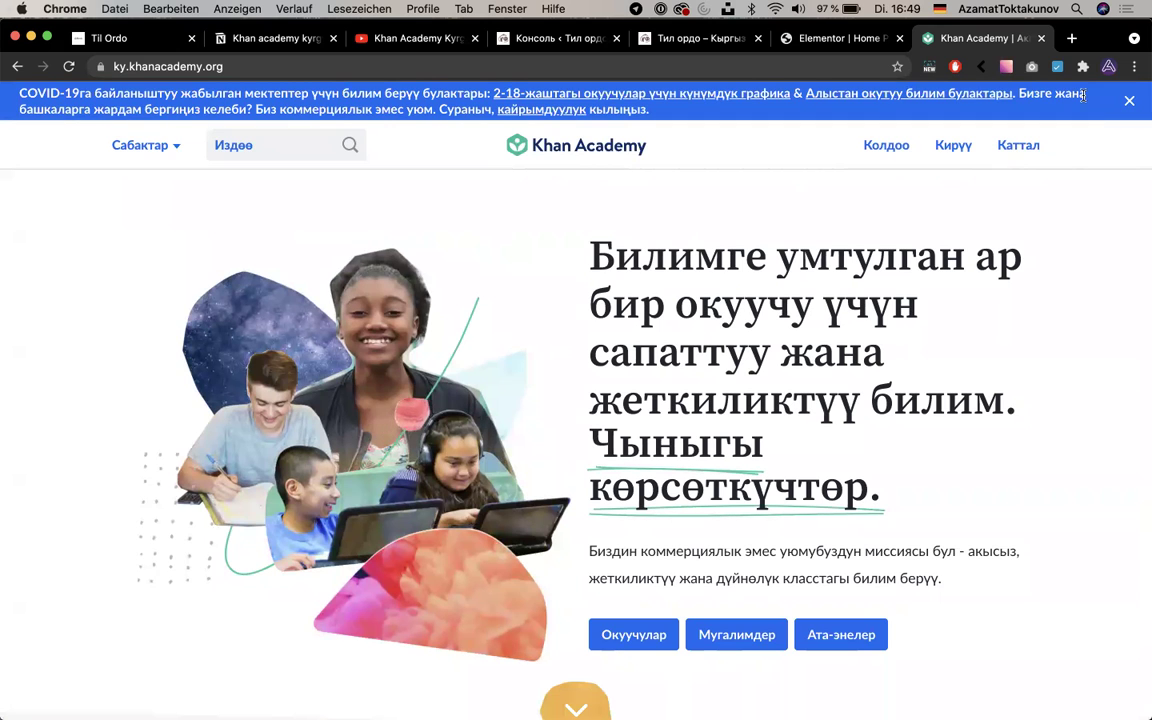
Review the Kyrgyz Khan Academy homepage and open the Окуучулар sign-up page from the Хан Академиясына мүчө болуңуз section
scroll(771, 488, down, 4)
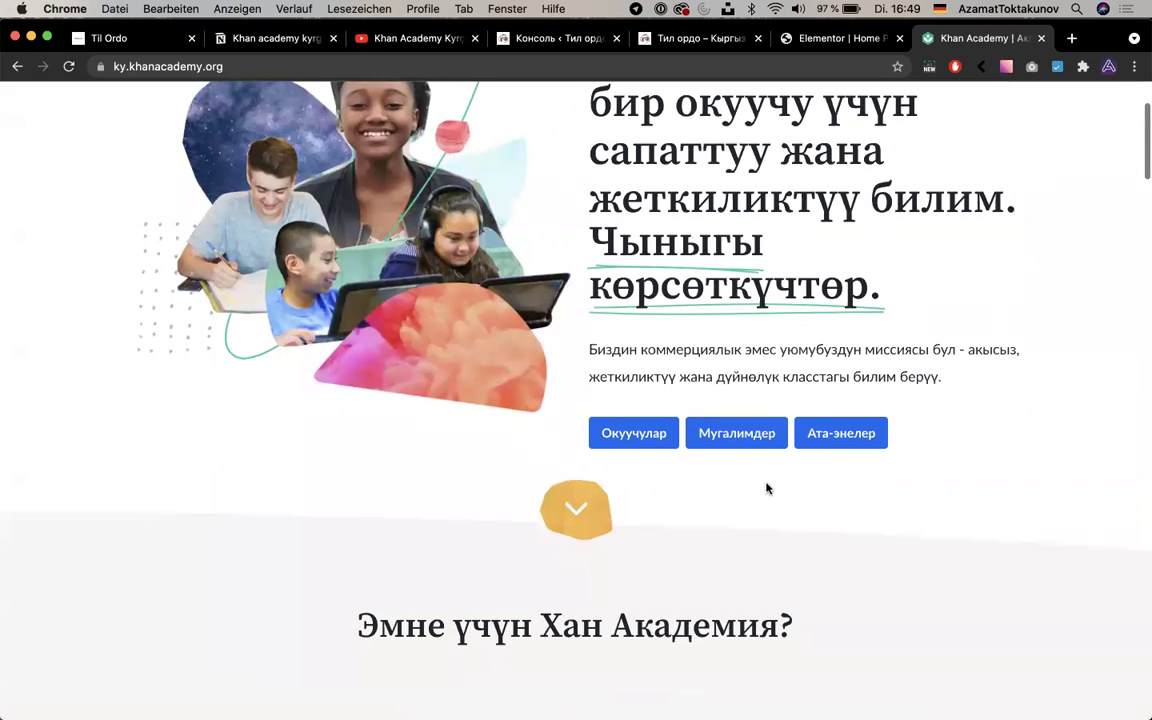
scroll(825, 447, down, 8)
scroll(825, 447, down, 15)
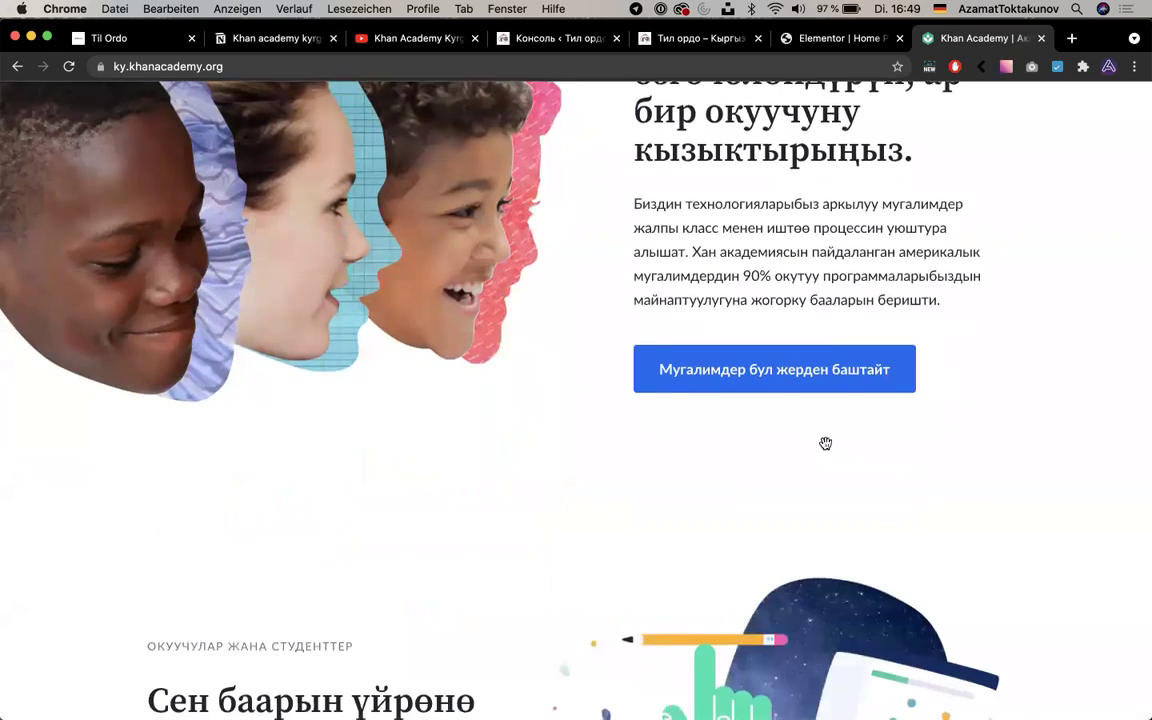
scroll(825, 448, down, 19)
scroll(825, 447, down, 18)
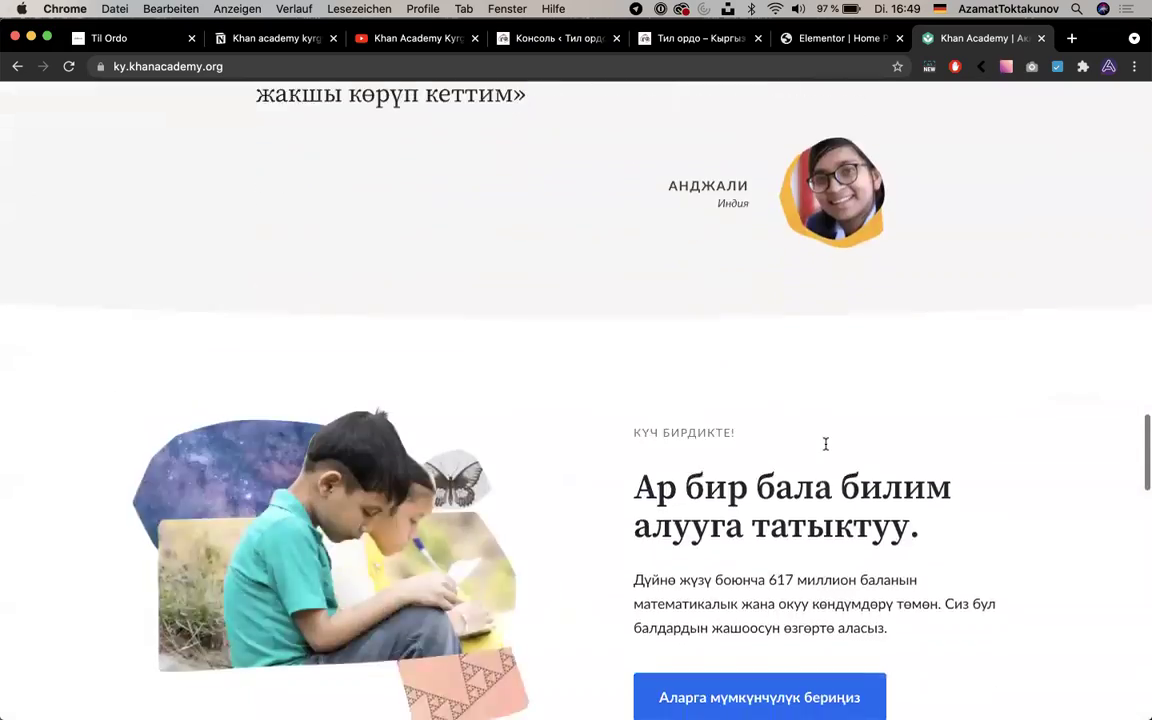
scroll(825, 448, down, 12)
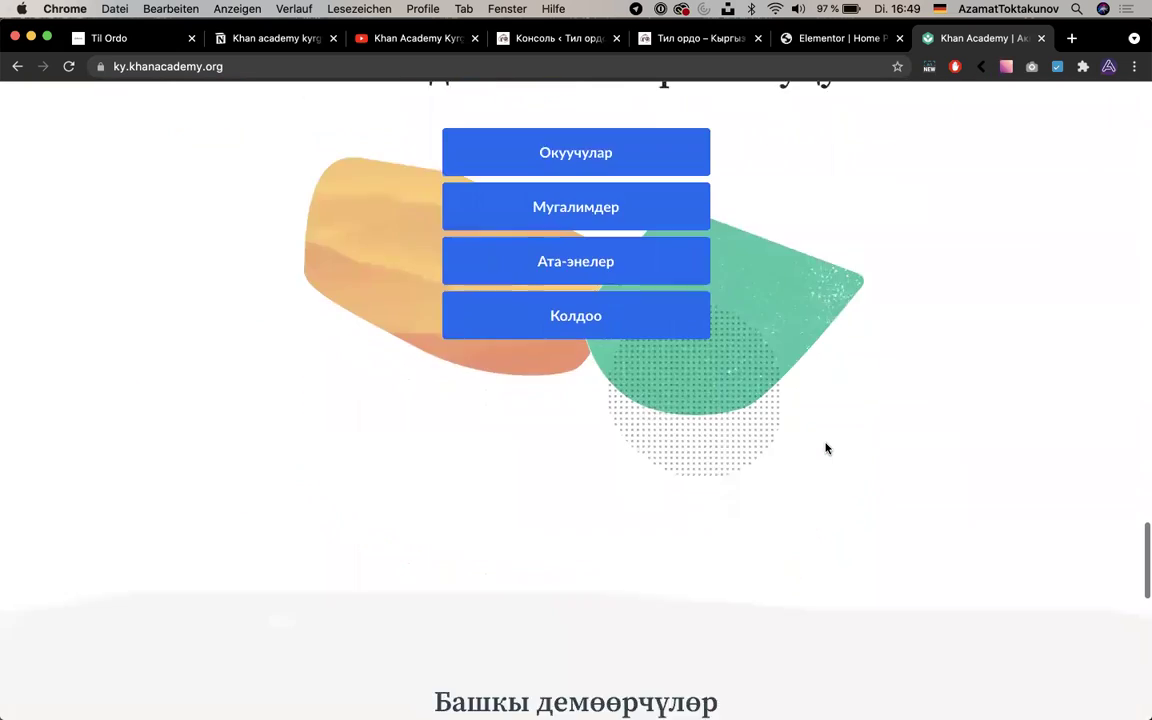
scroll(825, 448, up, 12)
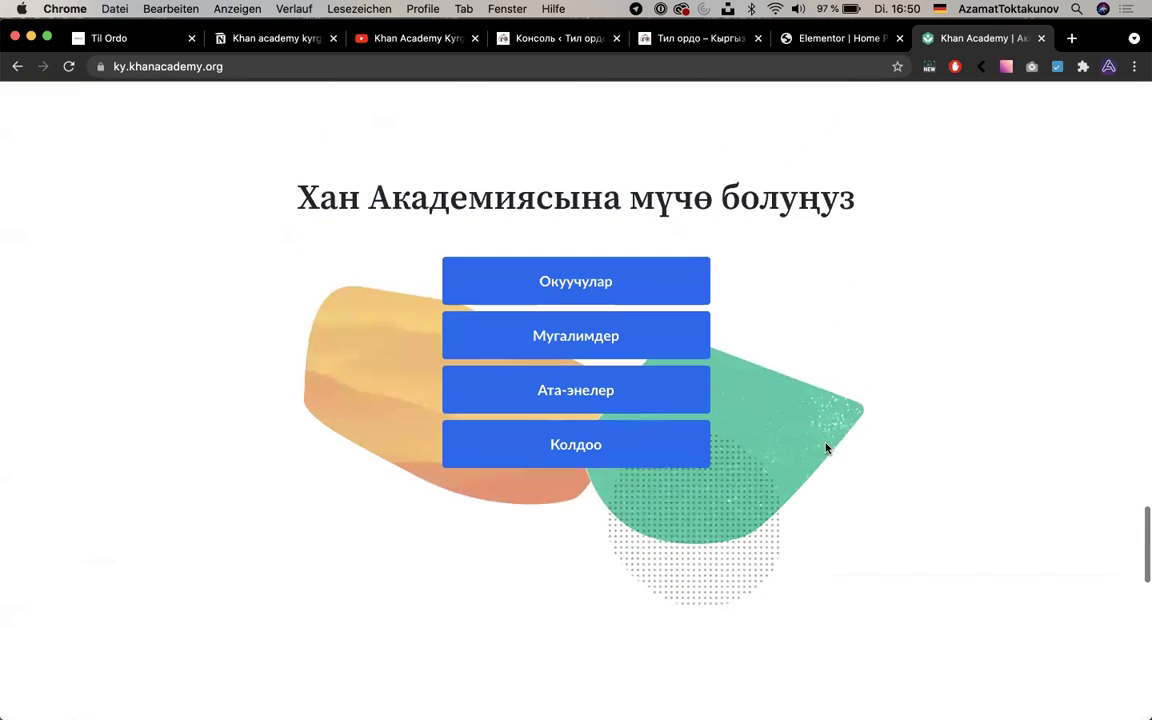
click(612, 280)
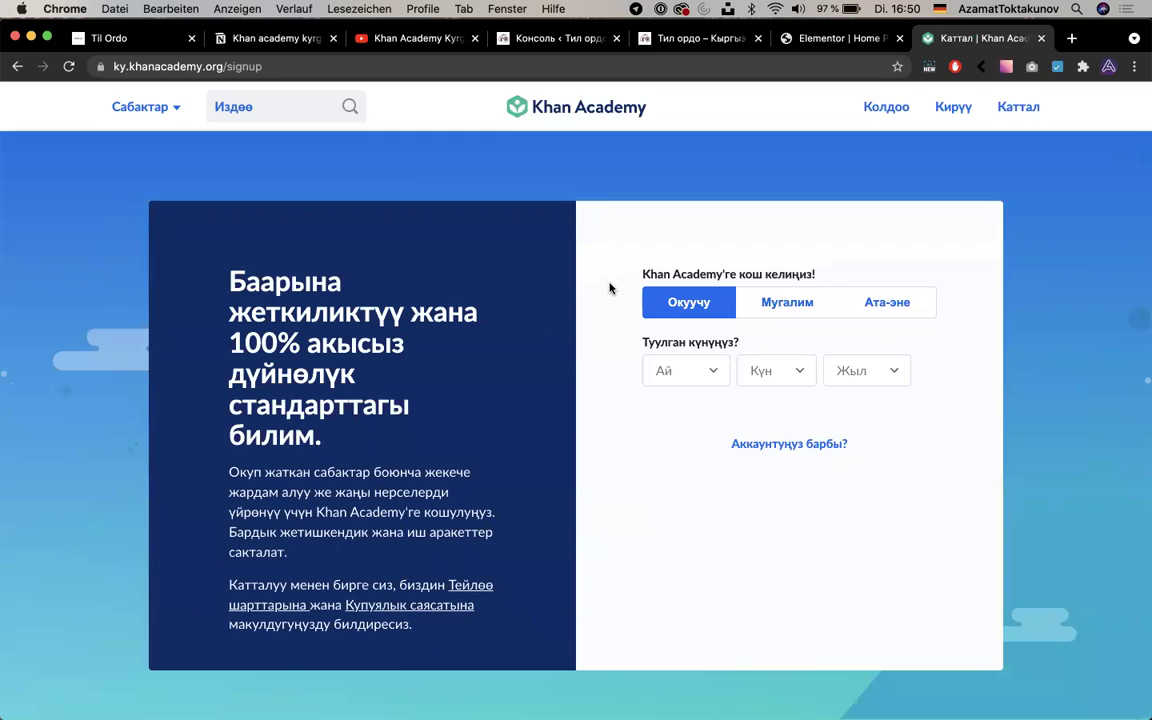
drag(427, 285, 140, 155)
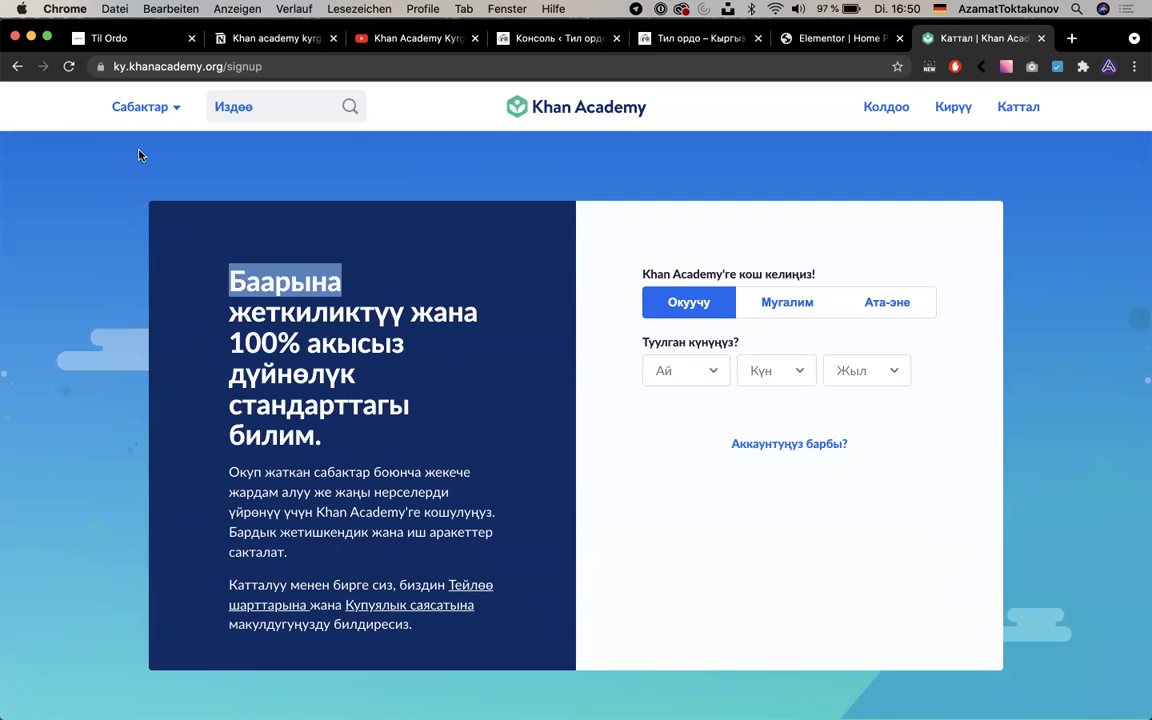
Browse the Башталгыч Математика course and open its unit 20 ичиндеги сандарды кошуу жана кемитүү
click(121, 110)
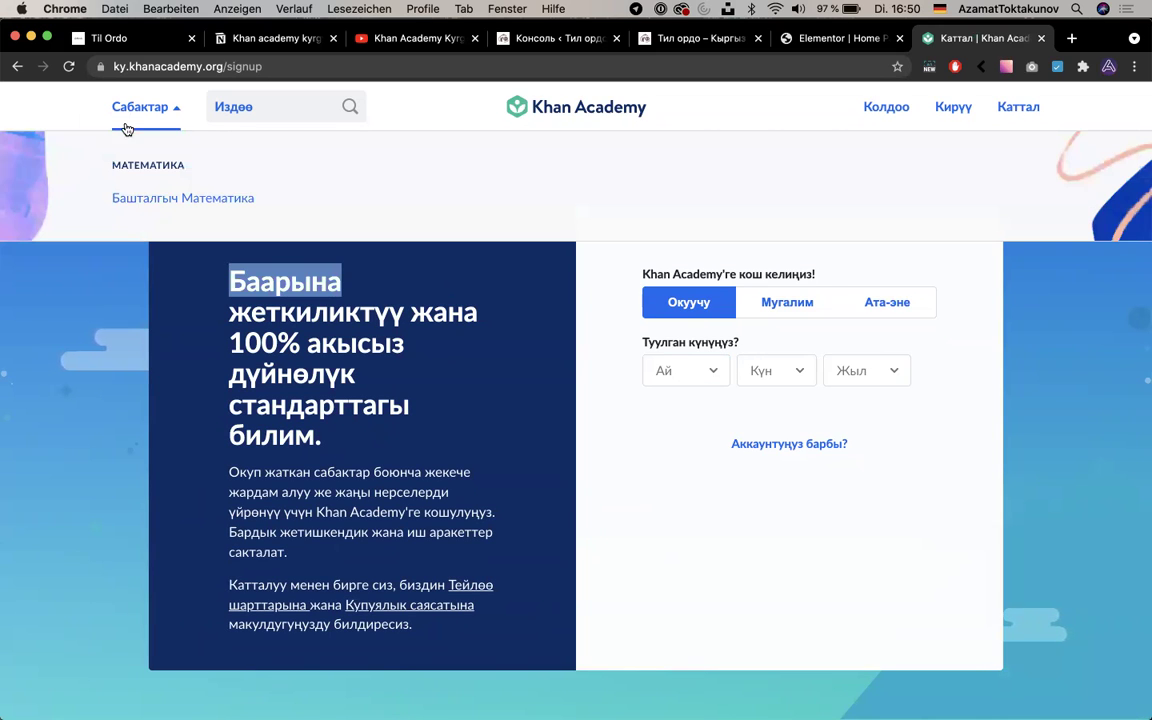
click(134, 200)
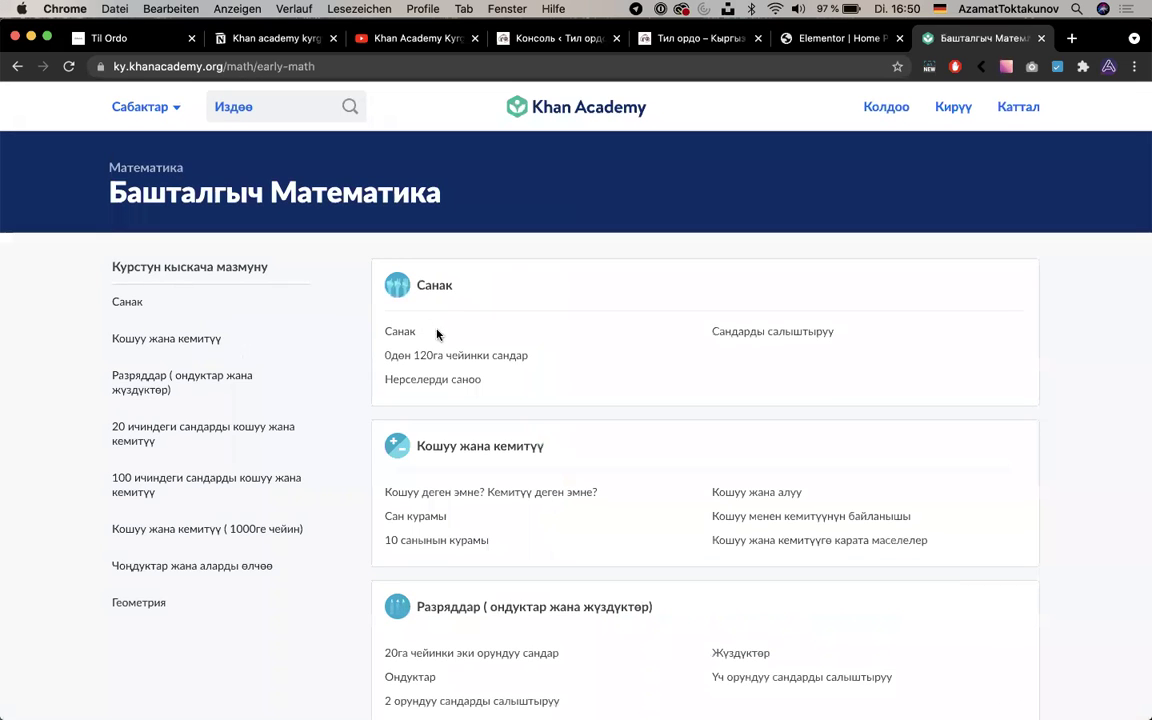
scroll(424, 433, down, 3)
scroll(420, 495, down, 6)
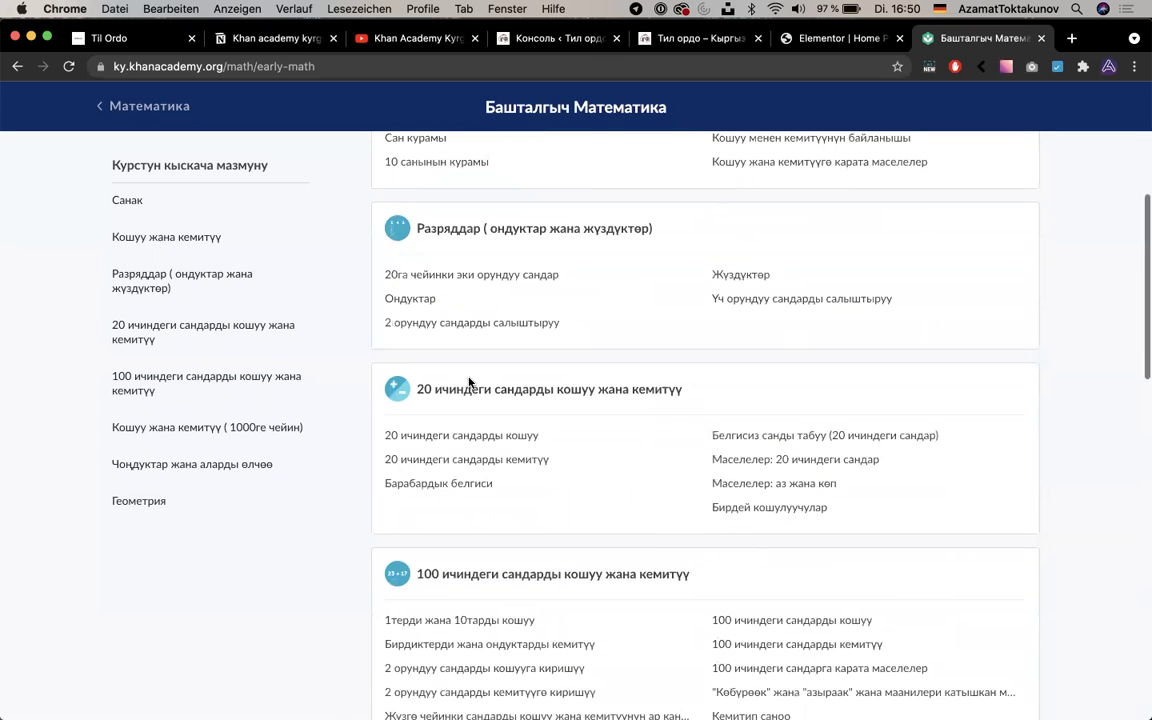
click(466, 397)
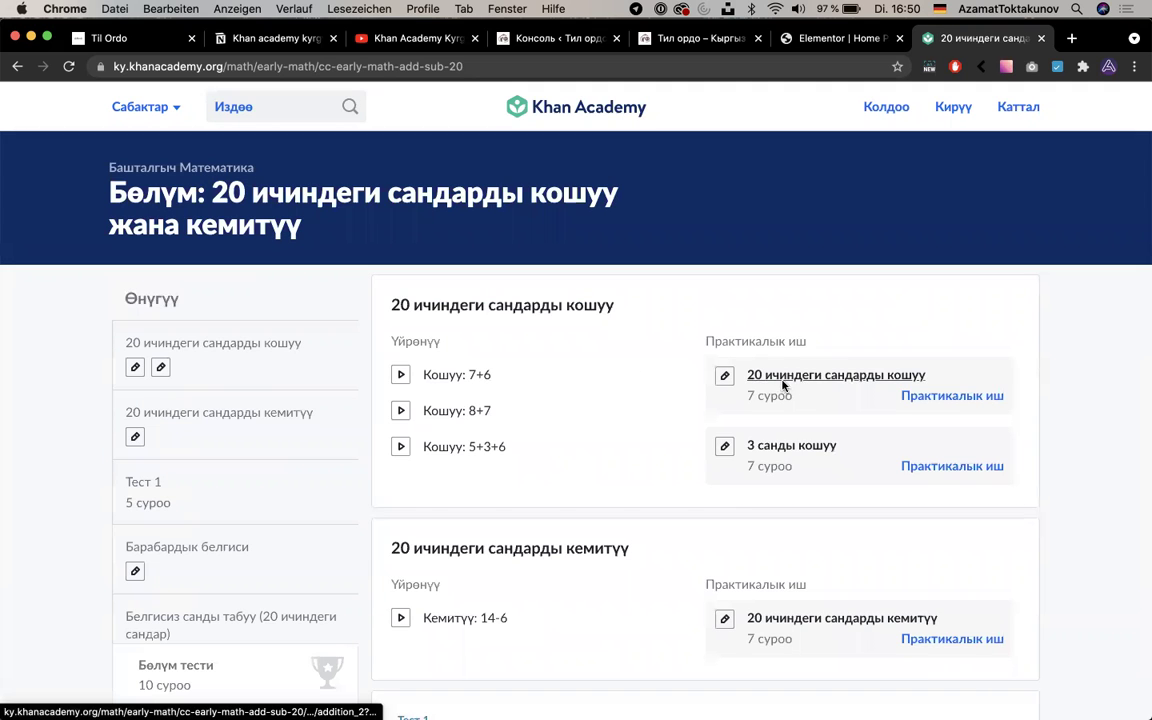
Preview the Кошуу: 7+6 lesson video with sound, skip ahead to about 0:59, and close it
click(391, 378)
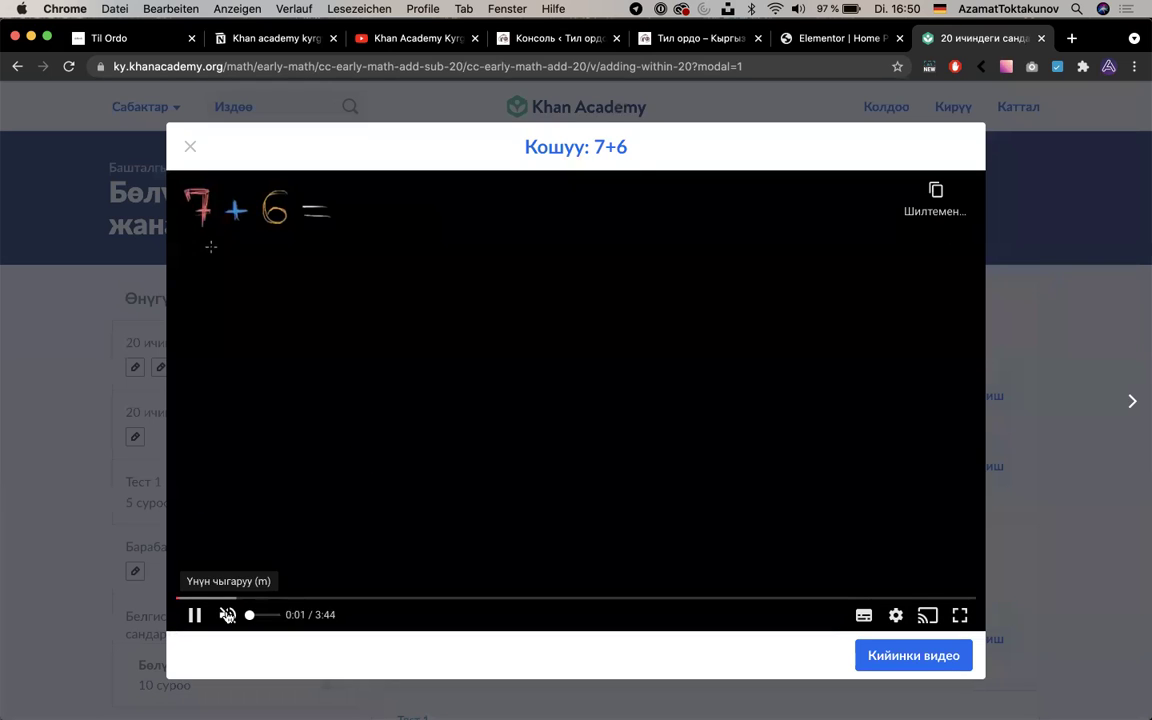
click(228, 615)
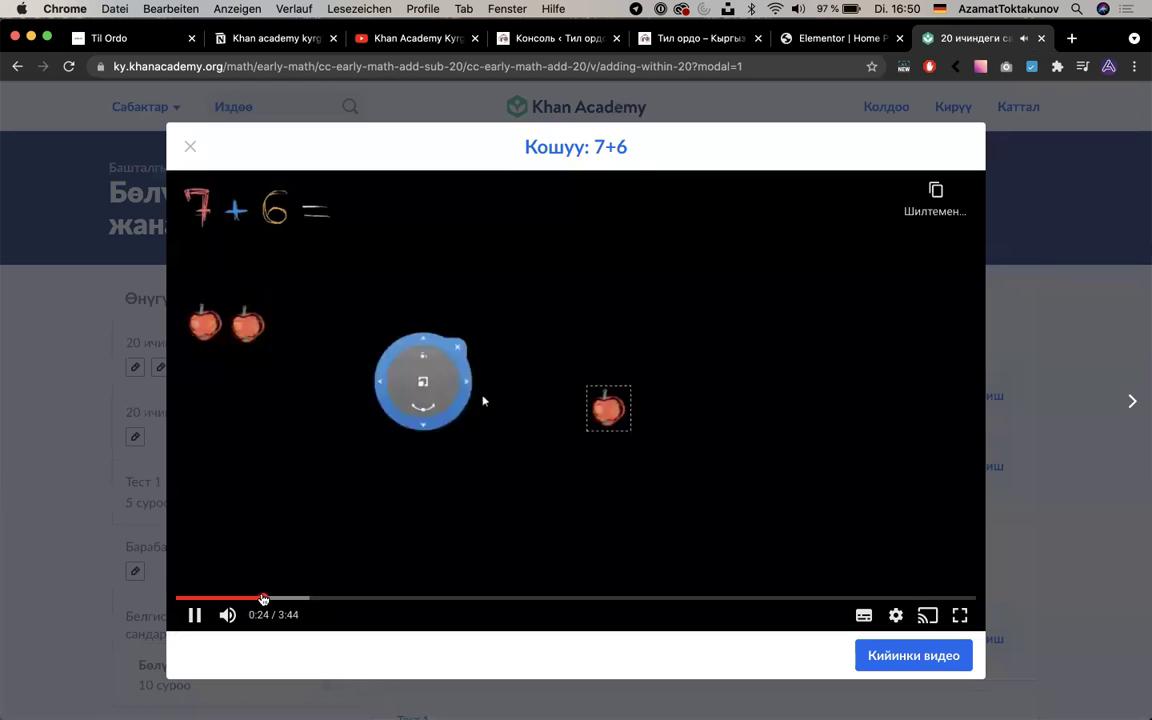
click(388, 597)
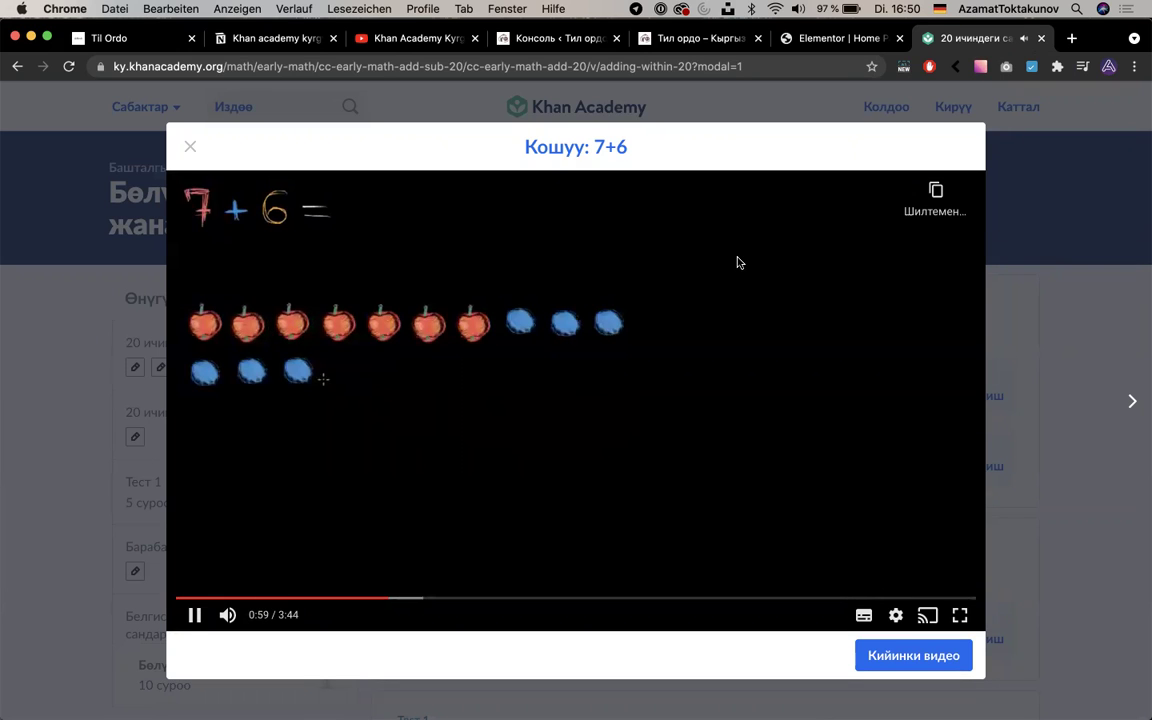
click(167, 176)
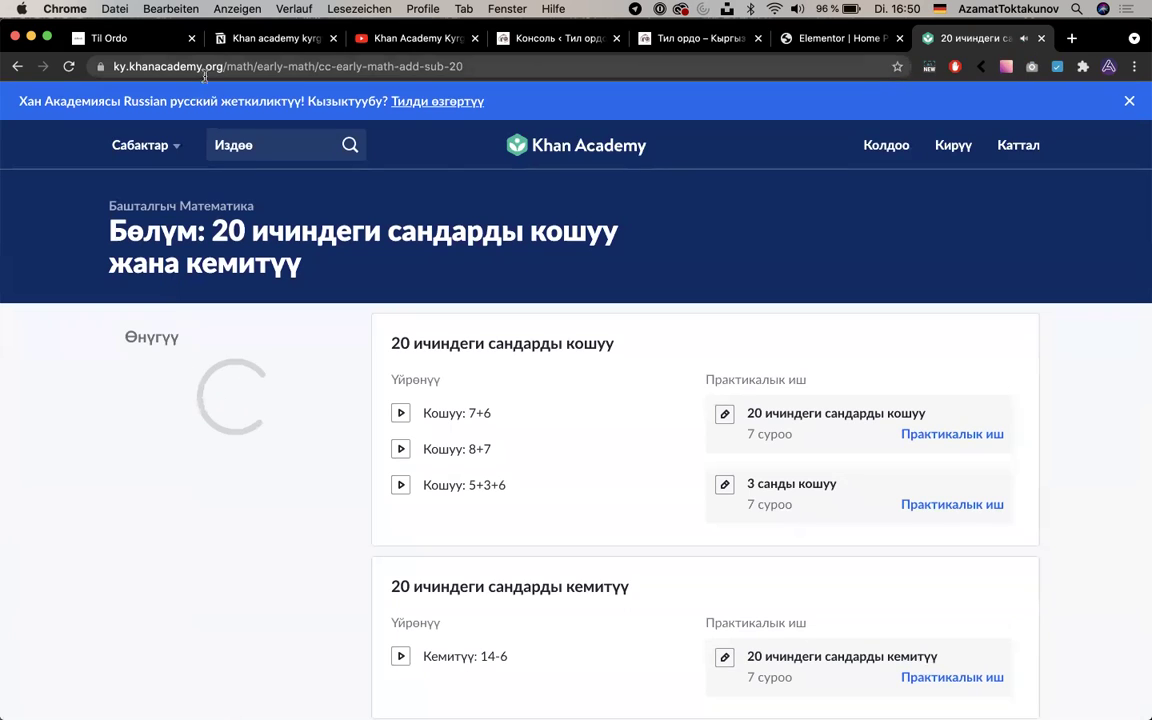
click(226, 66)
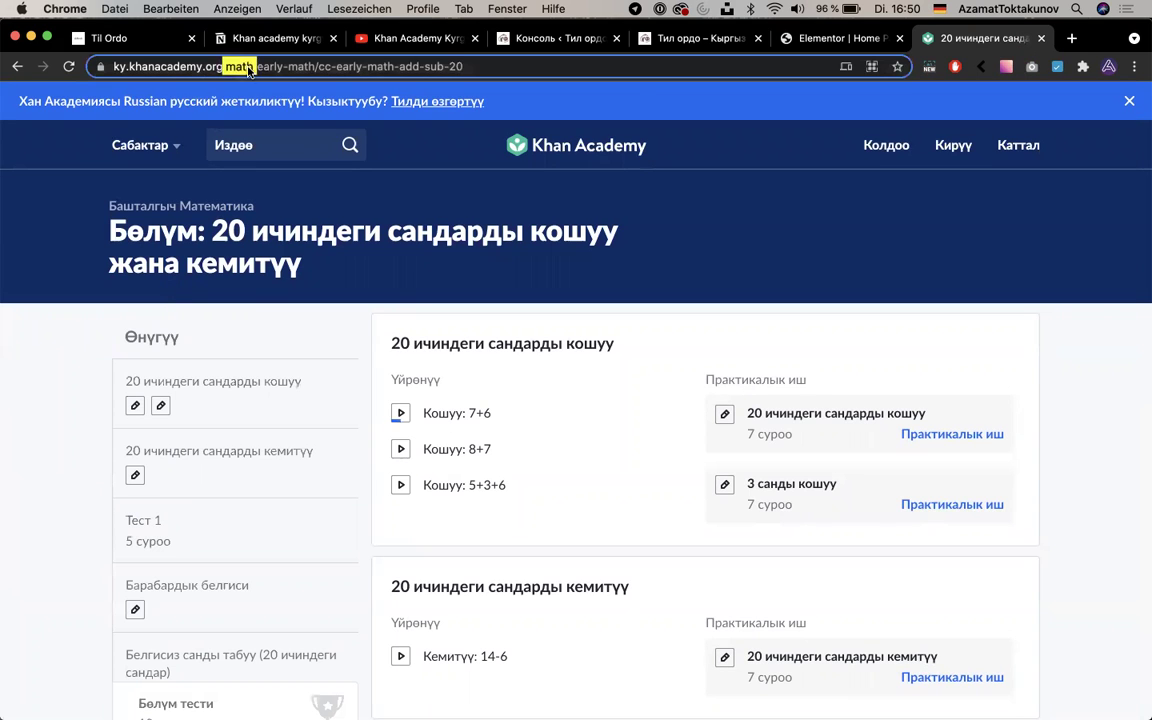
click(633, 72)
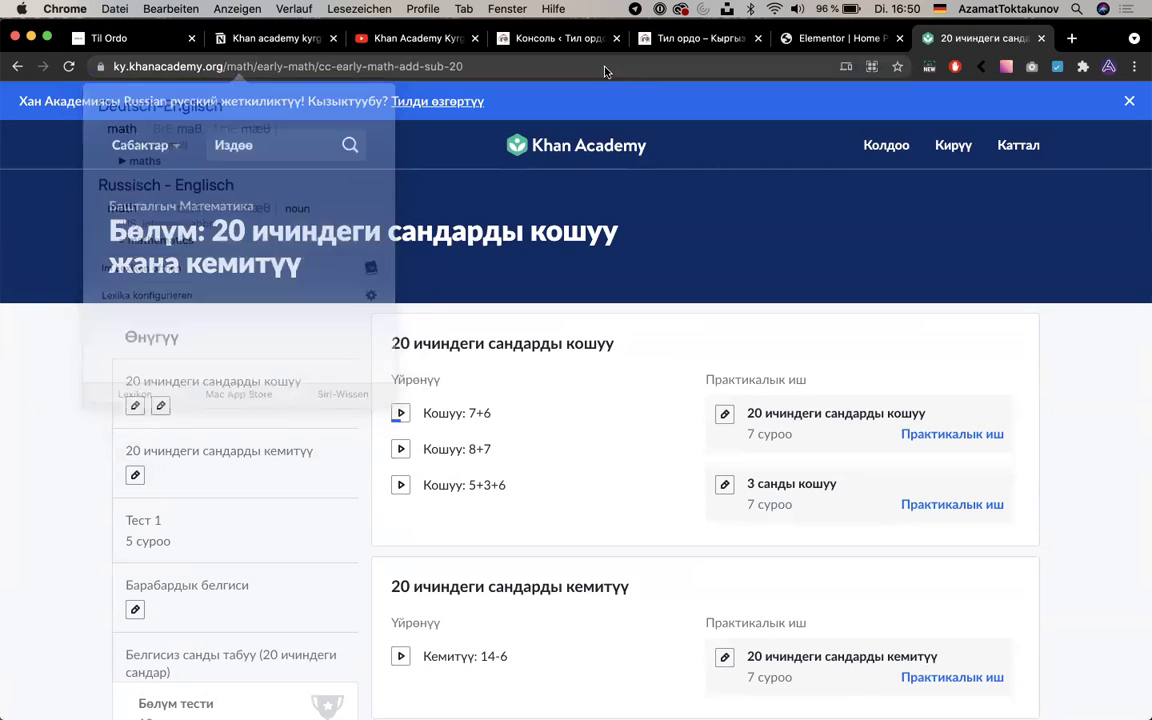
shift+click(265, 66)
key(BackSpace)
key(super+BackSpace)
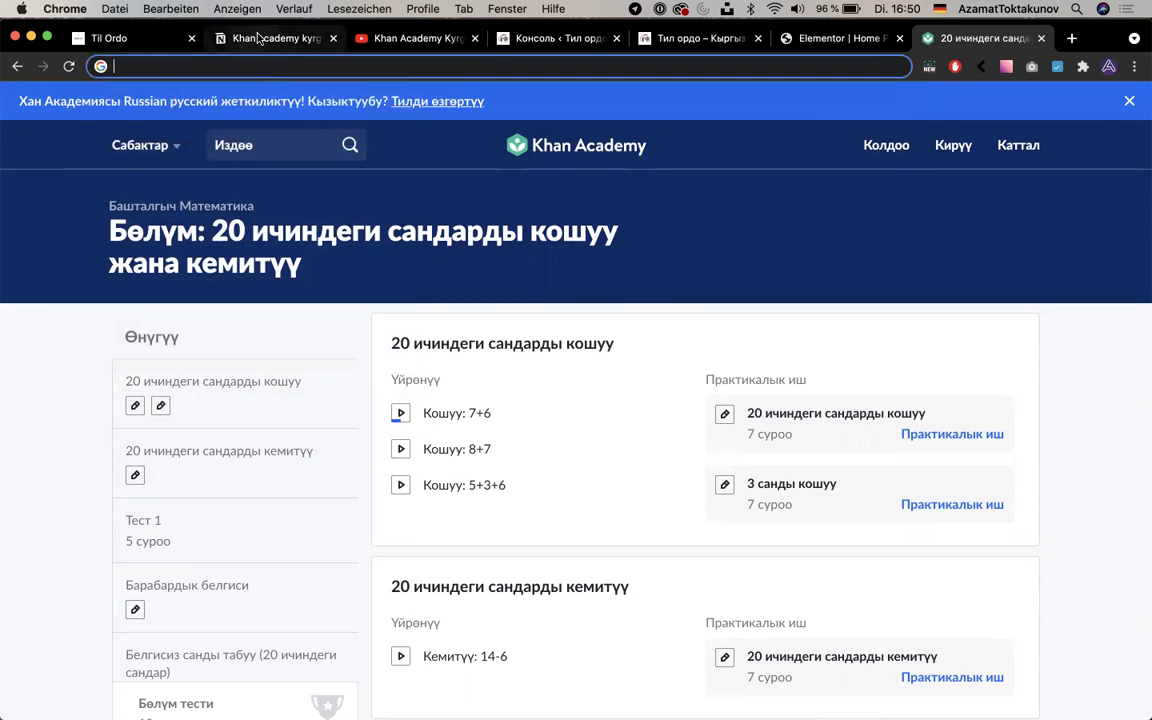
Open The Goggi Restaurant listing from the TilOrdo homepage and start editing it in WordPress
click(234, 38)
click(152, 40)
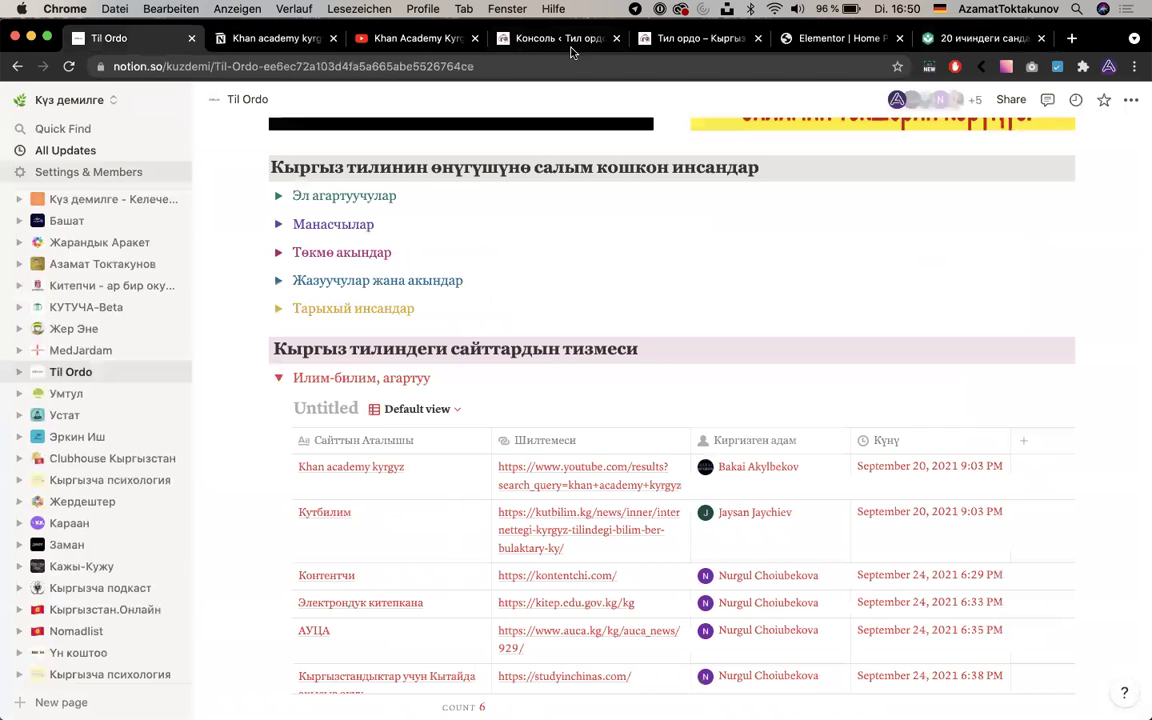
click(668, 38)
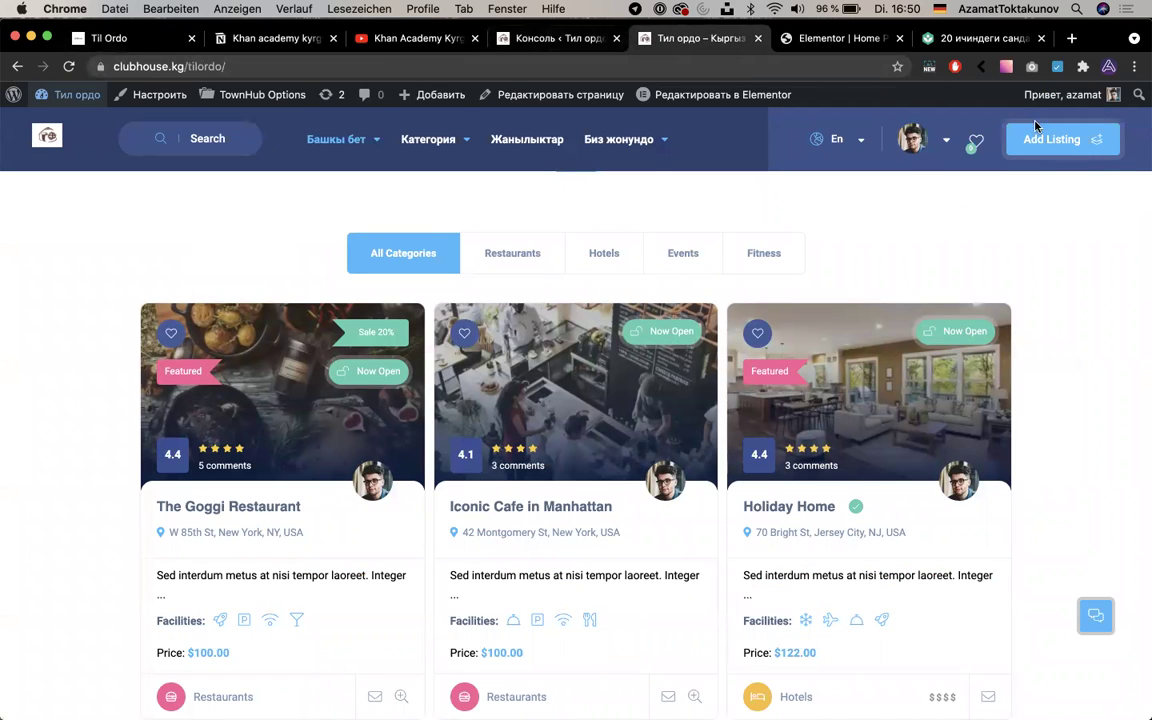
click(527, 42)
mouse_move(339, 96)
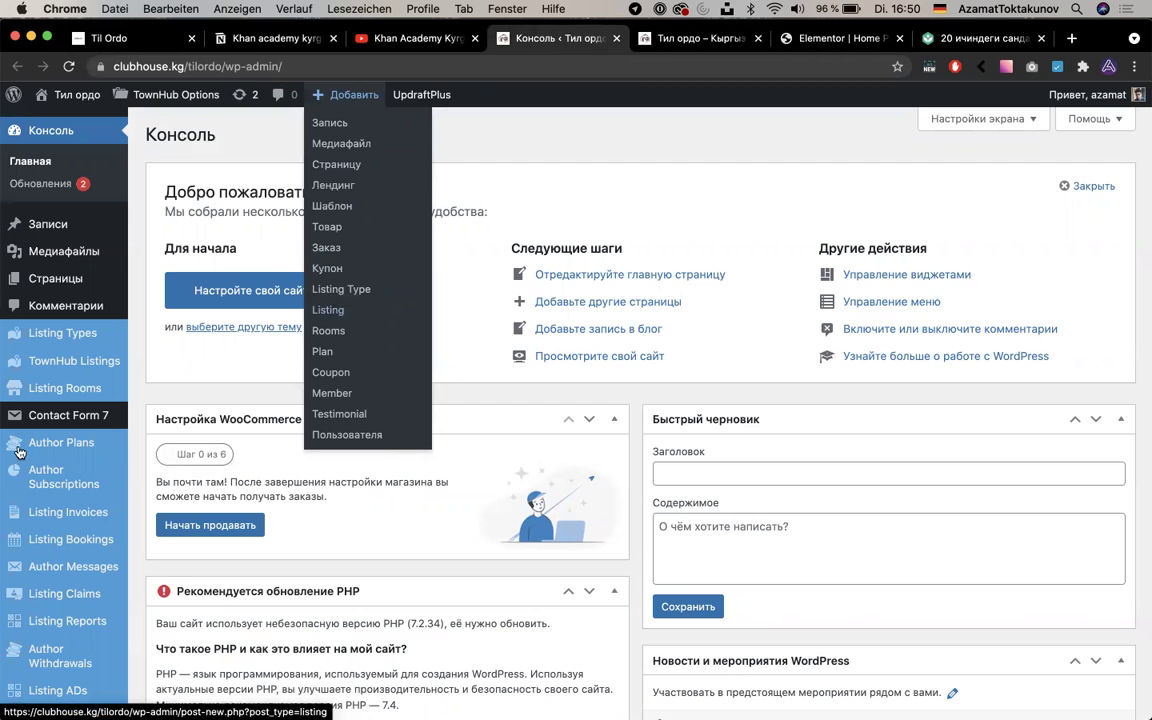
click(719, 37)
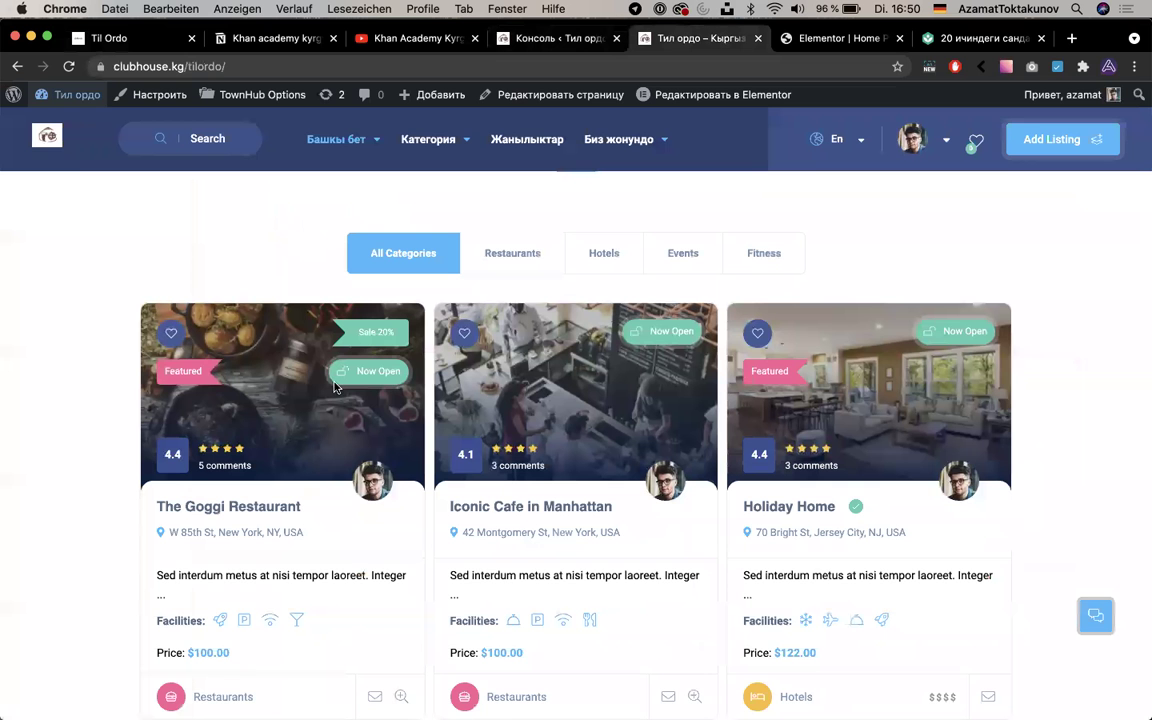
click(250, 523)
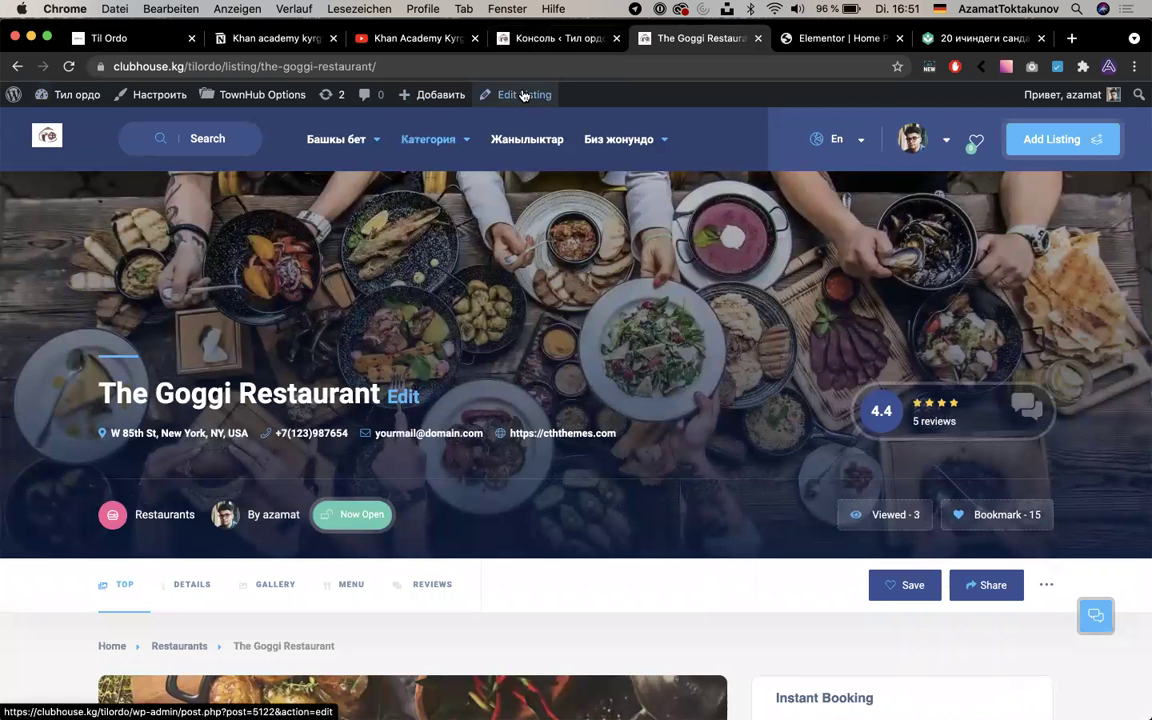
click(522, 95)
Review the Listing Rooms entries in the other WordPress admin tab
click(540, 37)
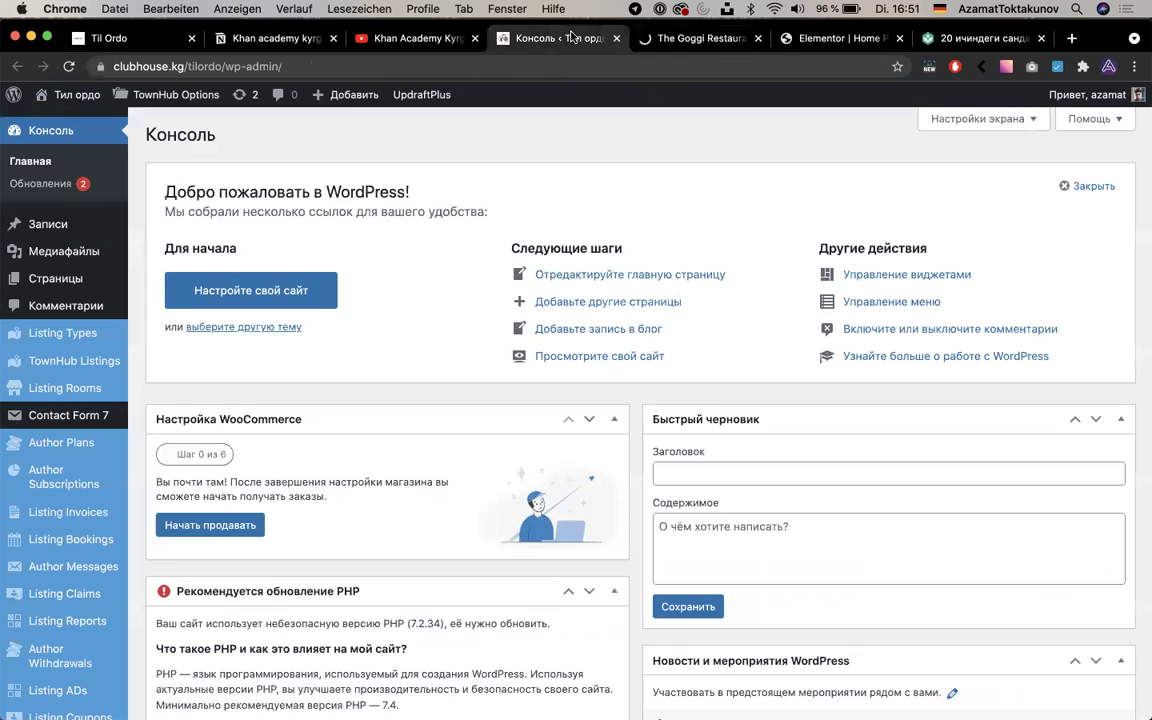
mouse_move(68, 400)
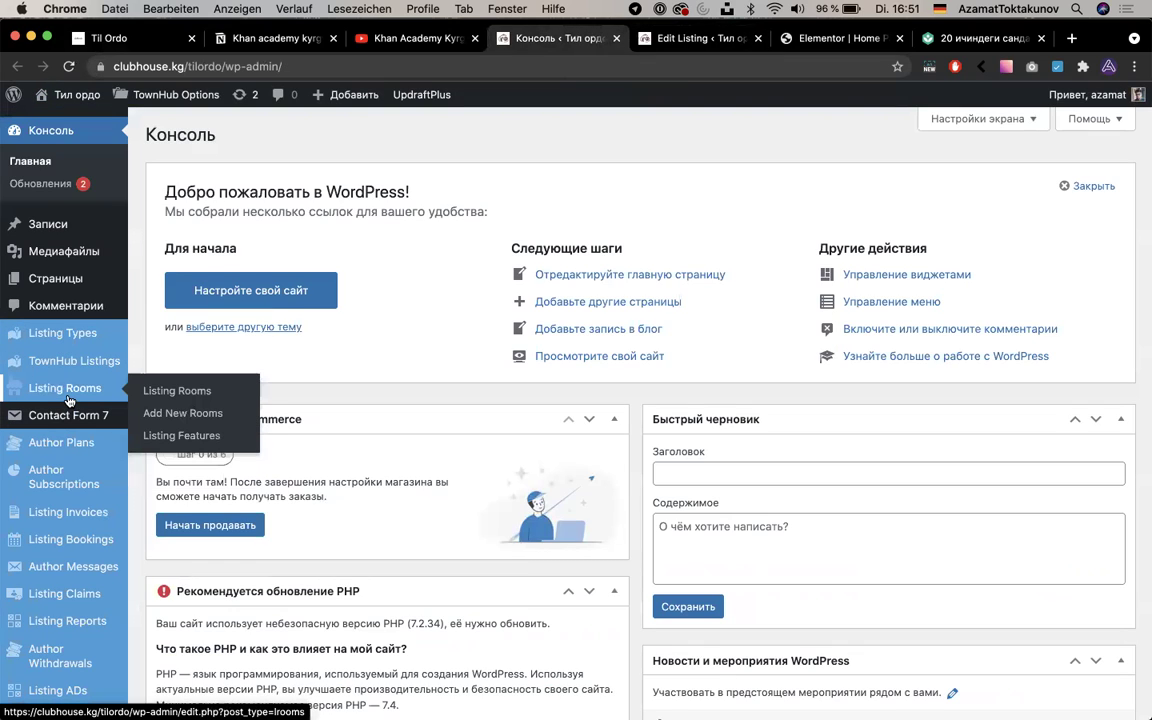
click(72, 393)
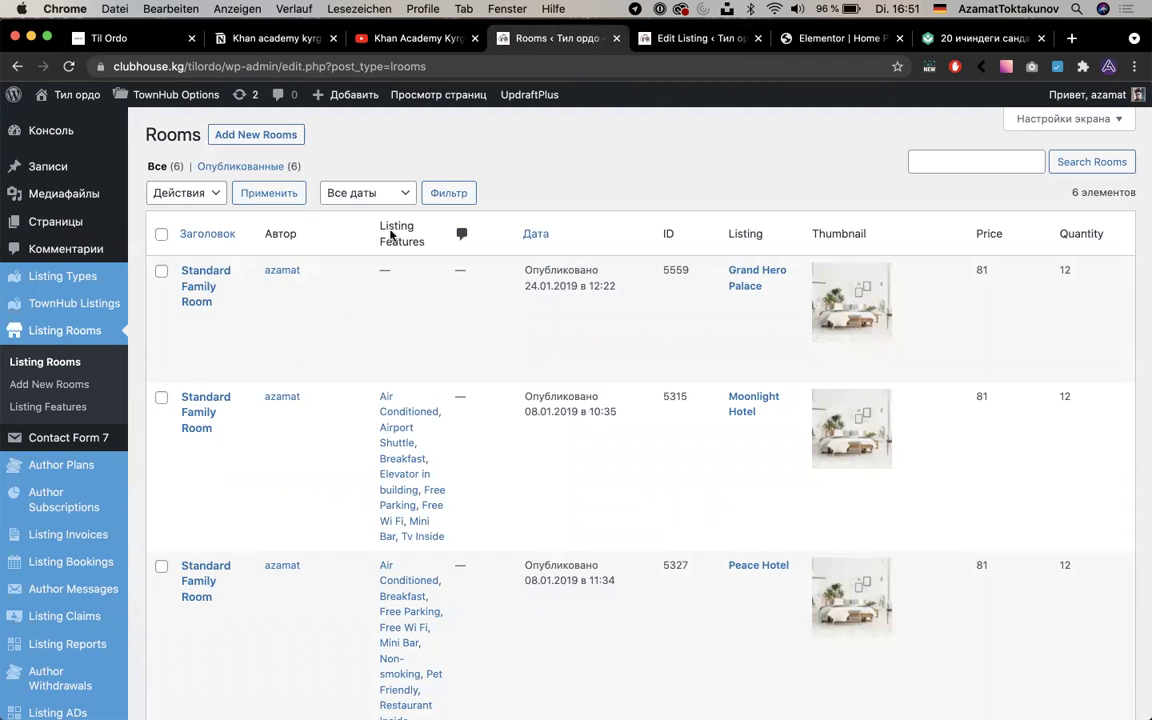
mouse_move(82, 283)
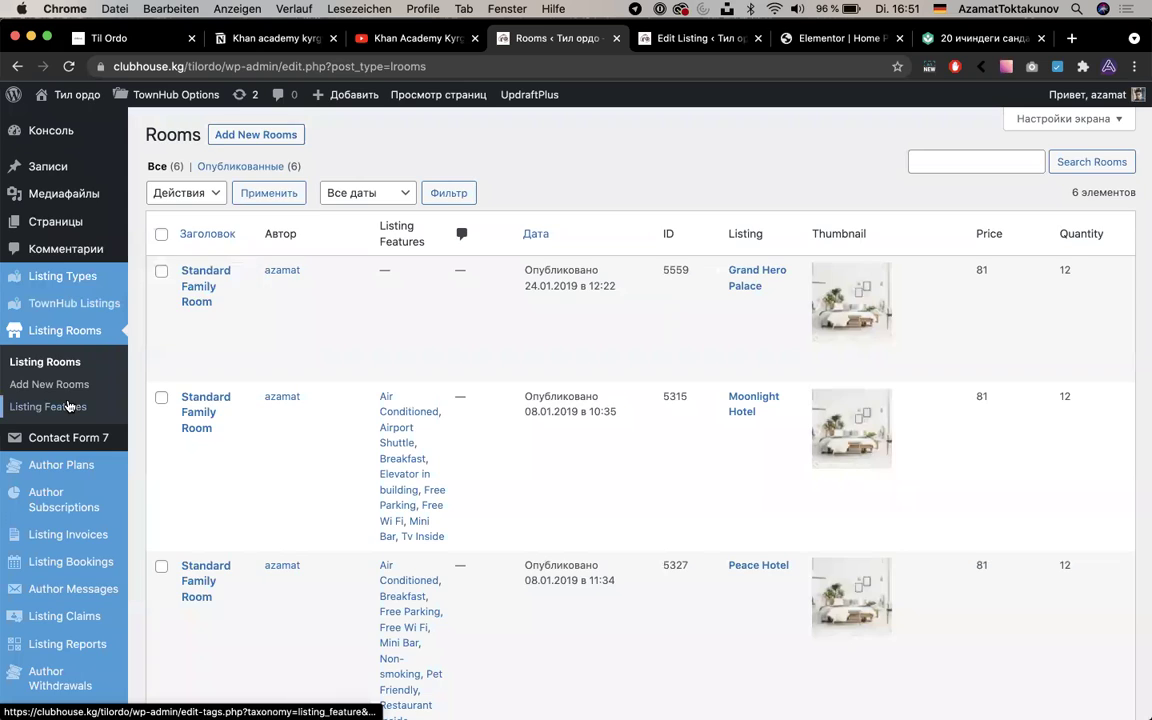
Replace The Goggi Restaurant listing's title with Хан Академия кыргызча
click(705, 43)
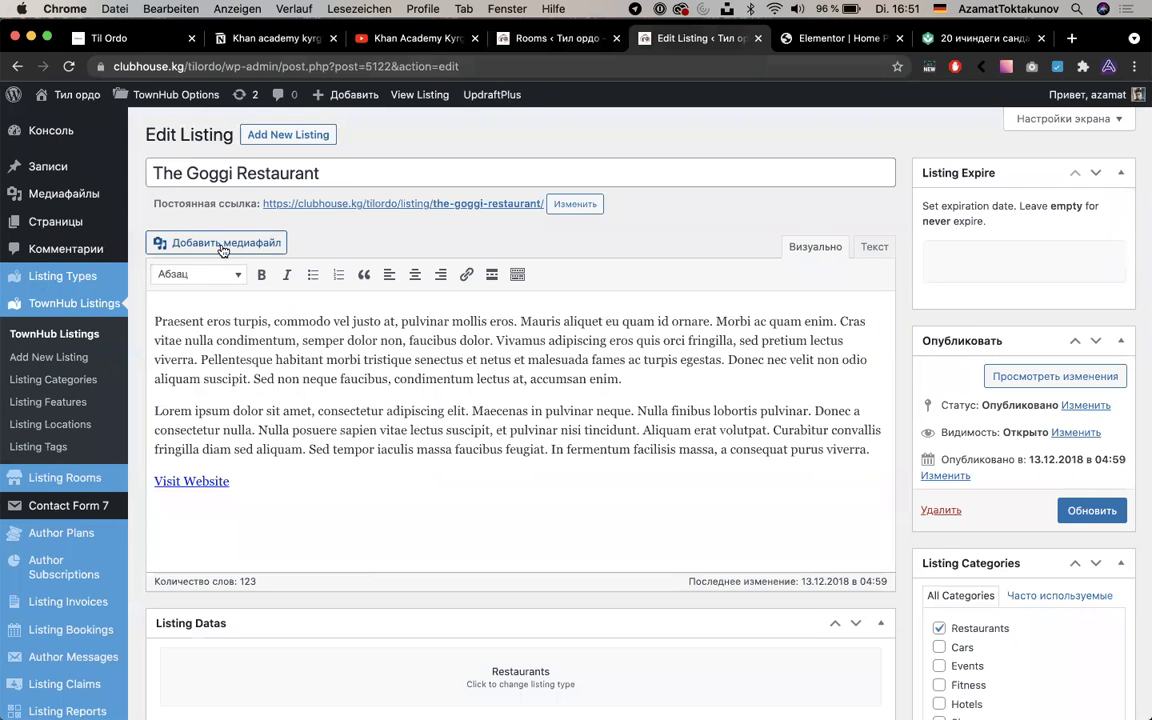
click(366, 171)
key(super+a)
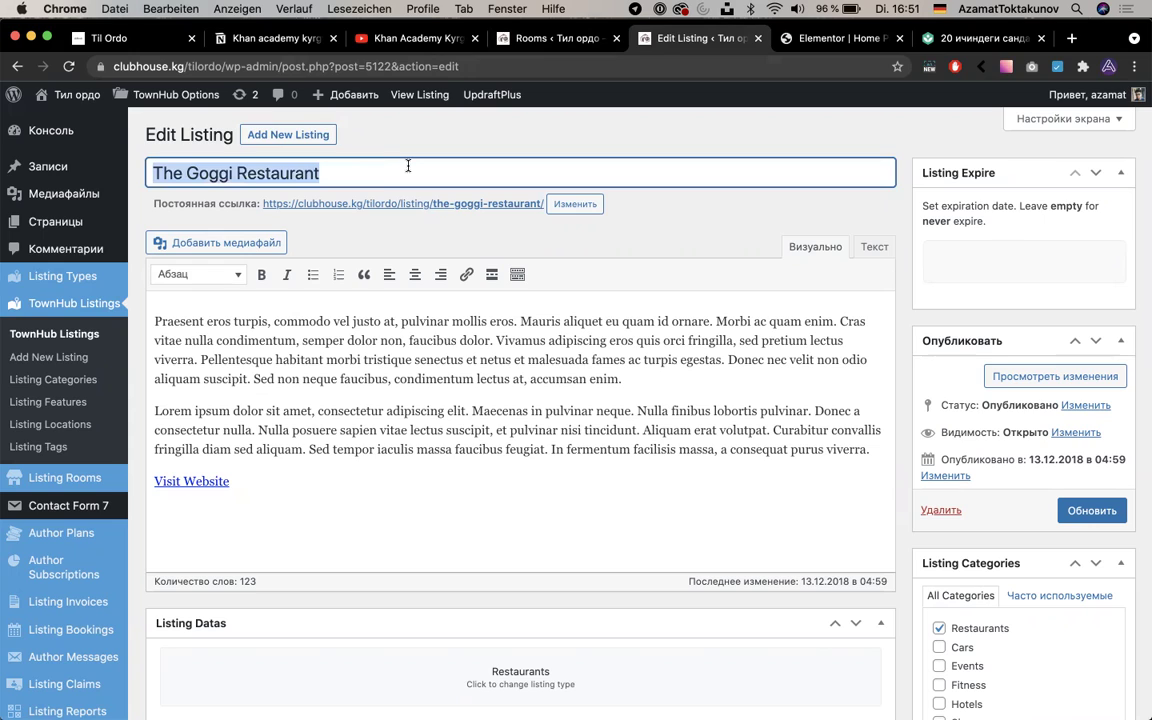
text(Хан Академия кыргызча)
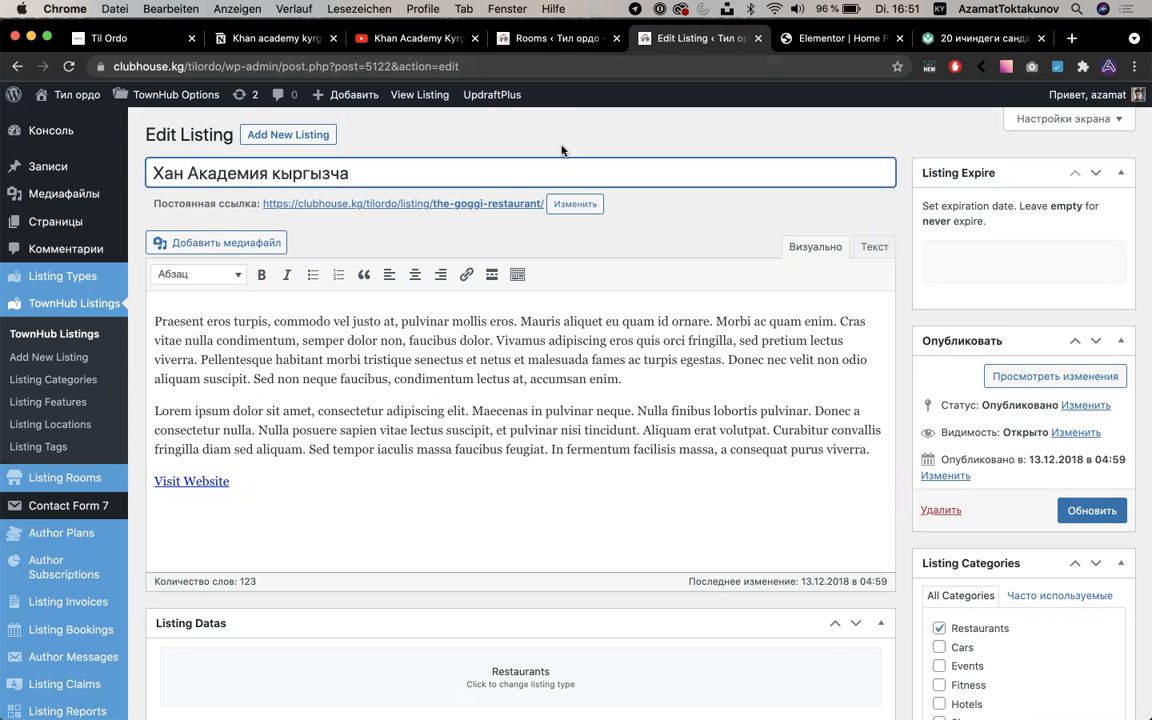
Search Google for Хан академия кыргызча in a new tab and open the Khan Academy Kyrgyz YouTube video result
key(super+t)
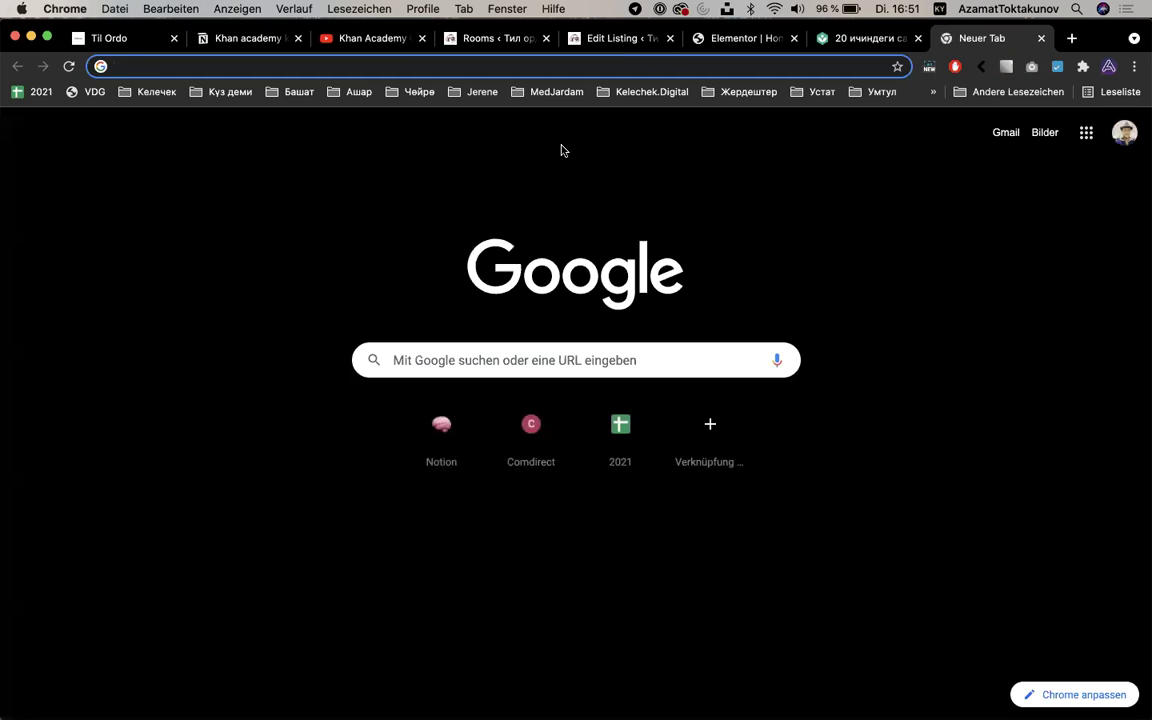
text(Хан академ)
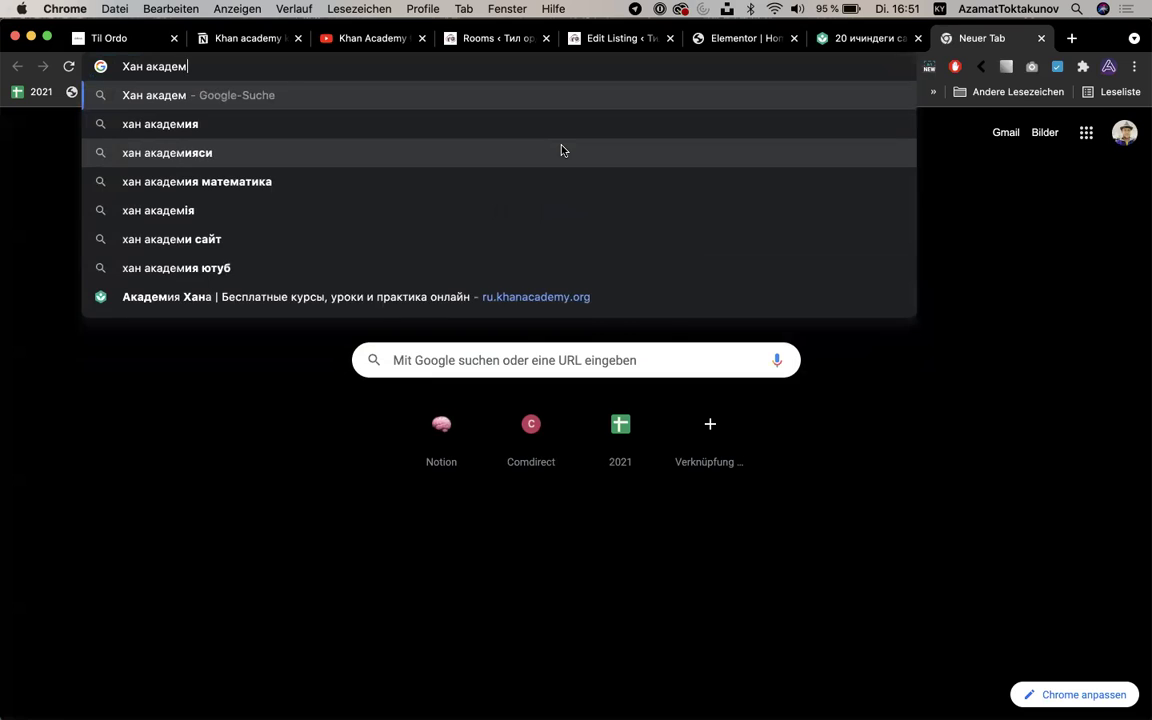
text(ия кыргызча)
key(Return)
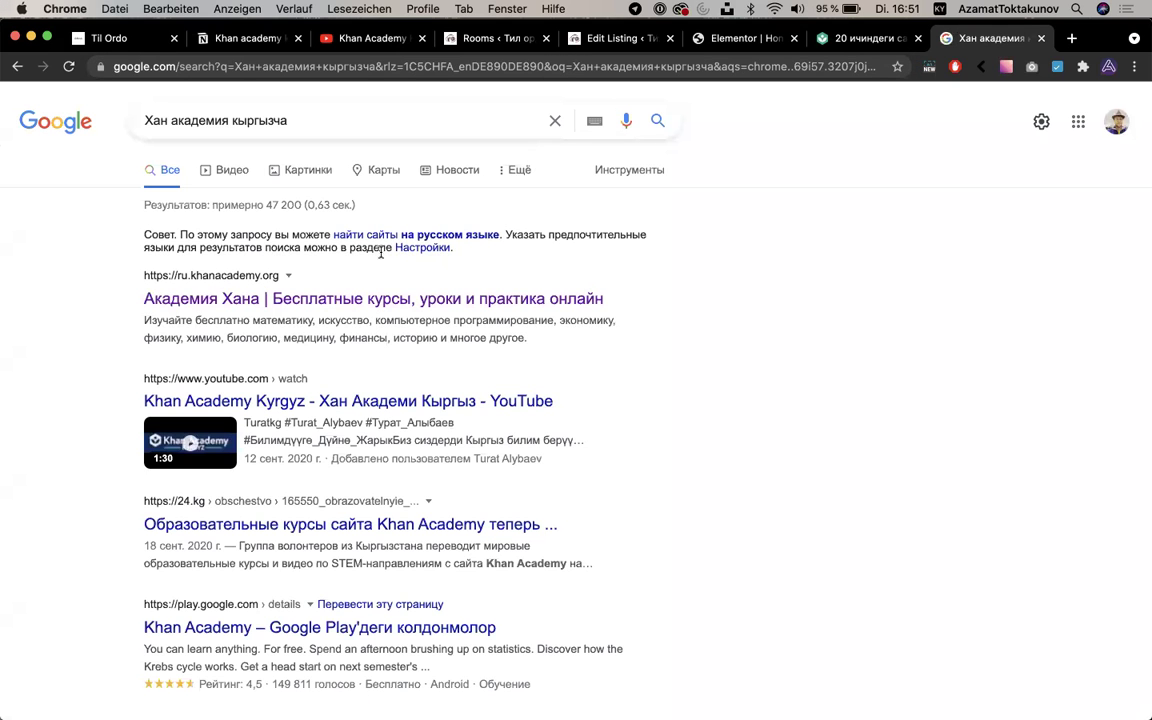
click(326, 408)
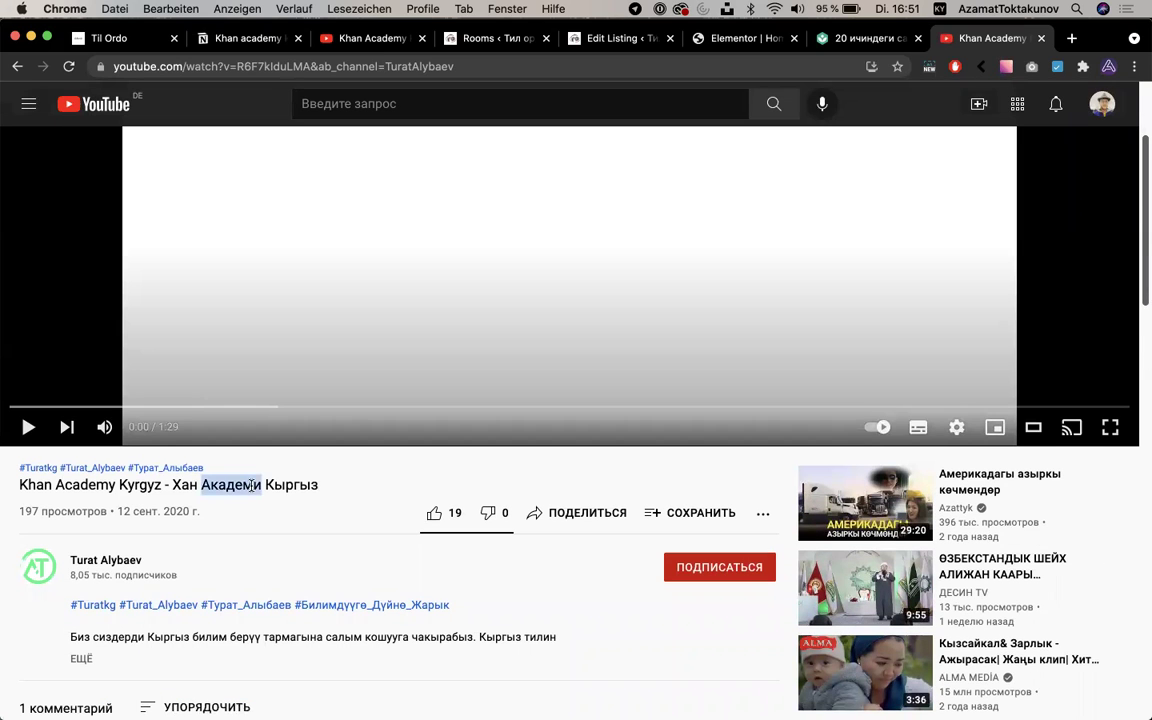
Copy Хан Академи Кыргыз from the YouTube video's title and pause the video
triple_click(251, 486)
click(177, 485)
drag(175, 485, 282, 488)
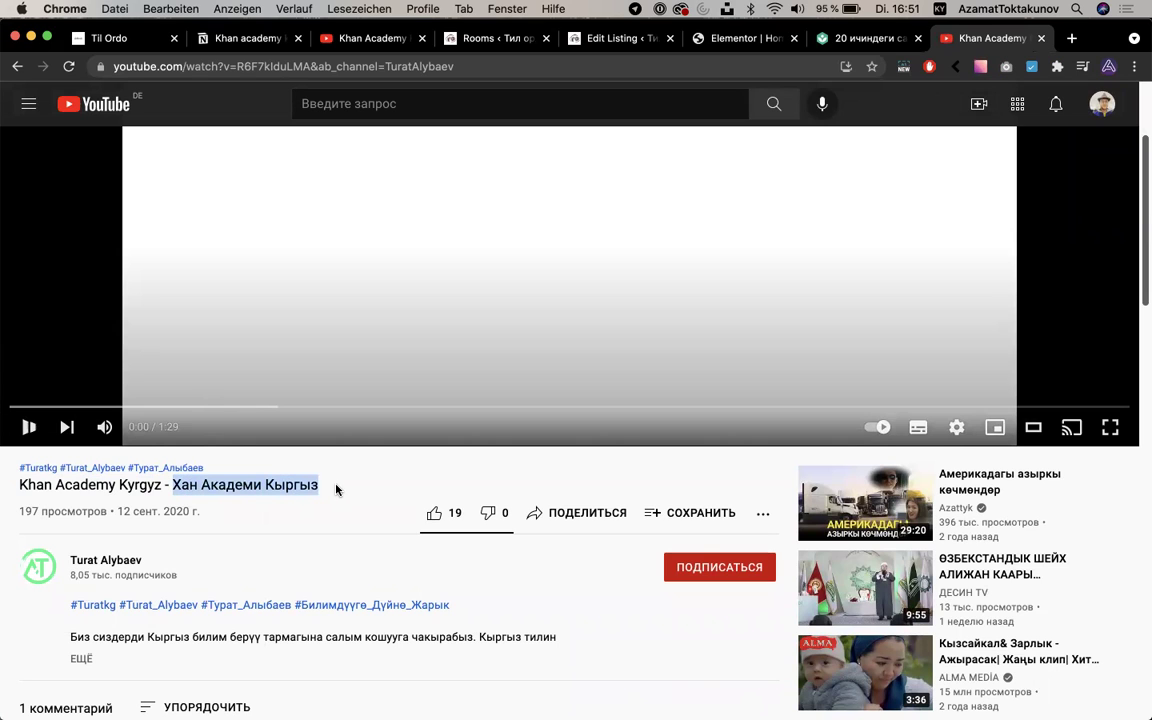
click(362, 340)
scroll(365, 300, up, 2)
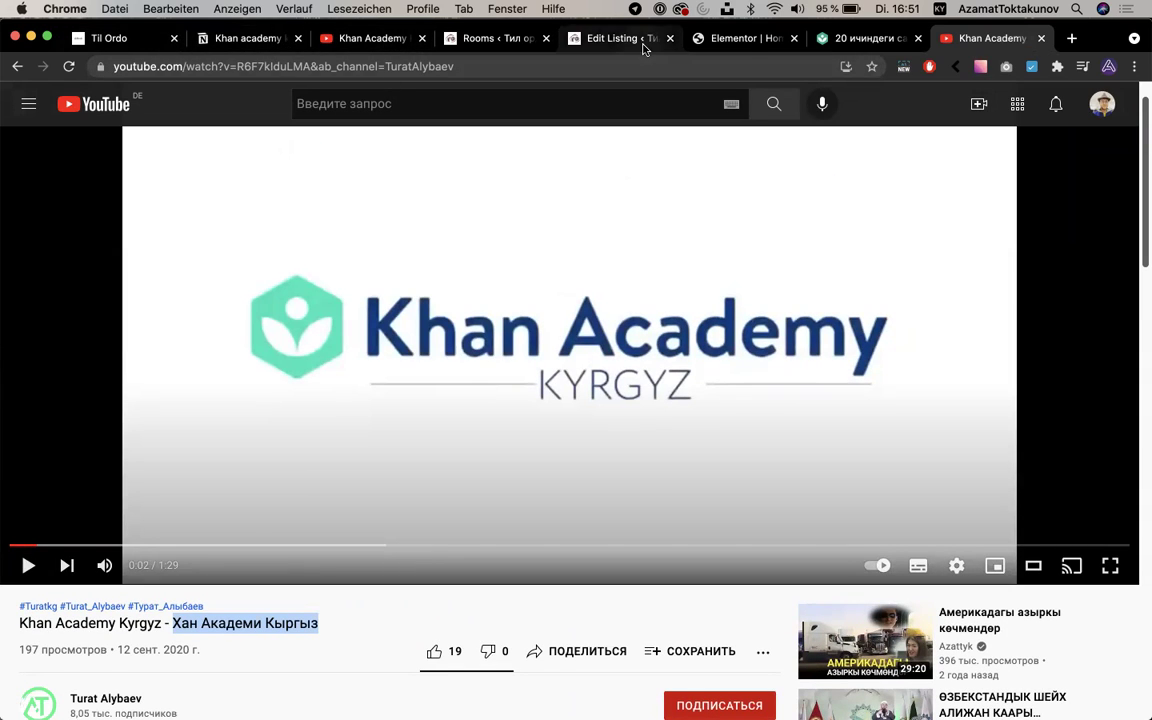
Return to the listing being edited and replace its title with Хан Академи Кыргыз
click(740, 38)
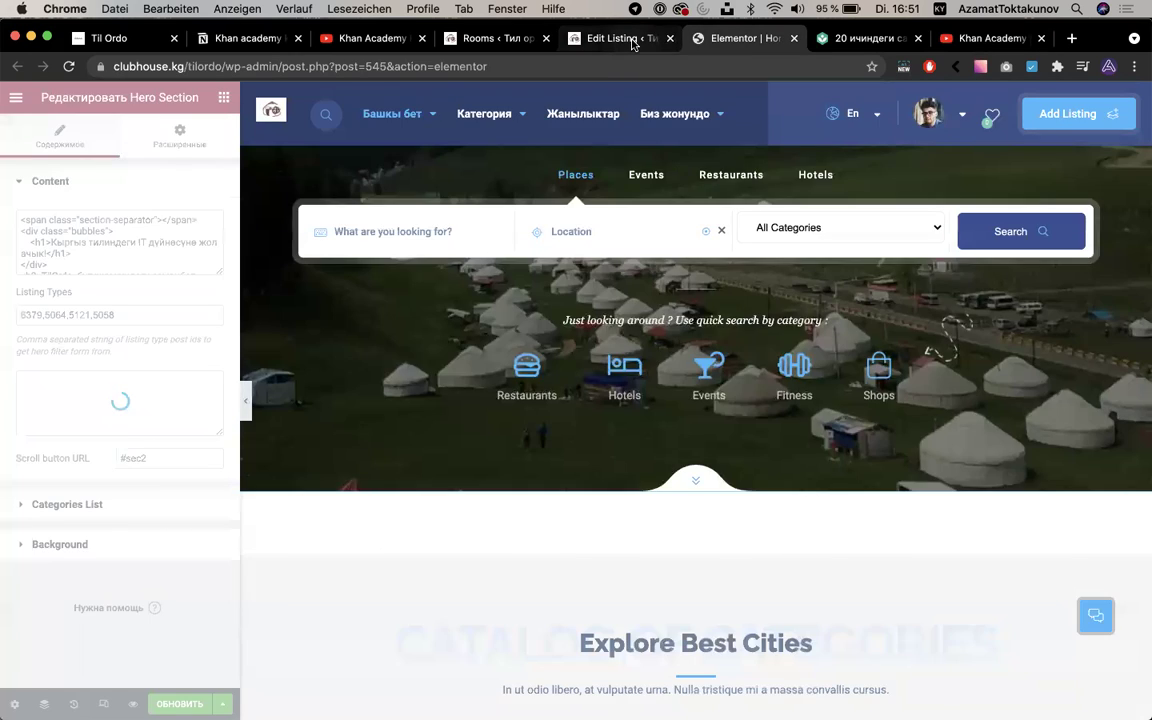
click(632, 42)
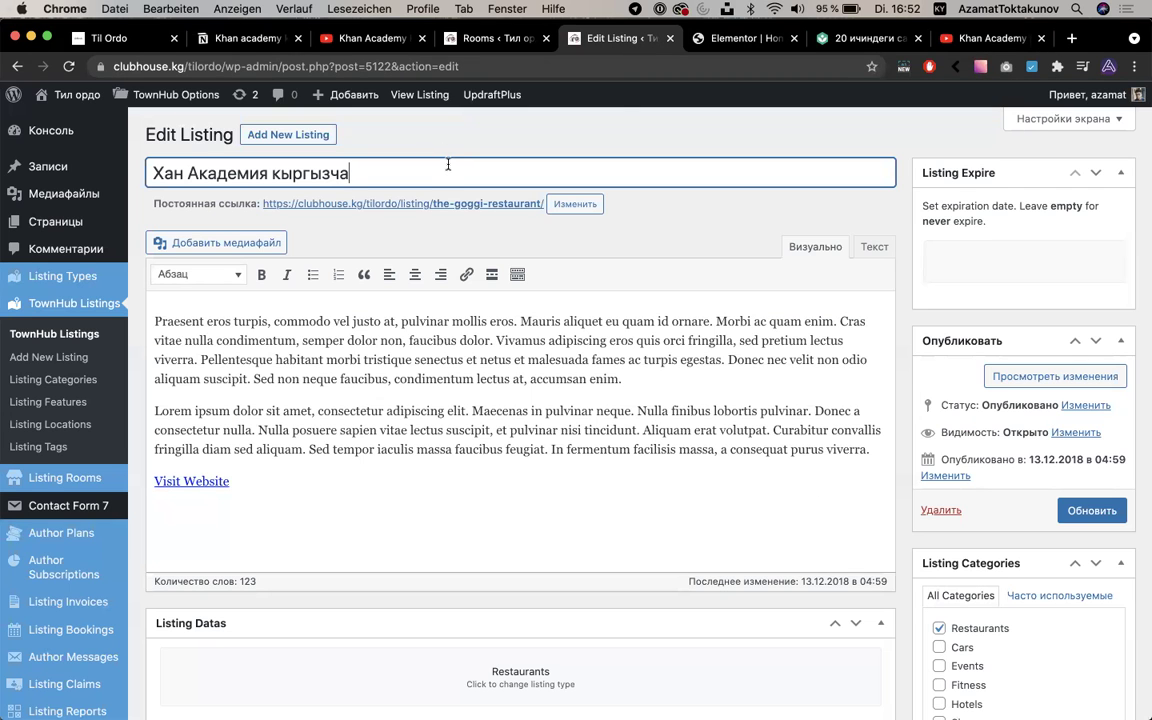
click(968, 38)
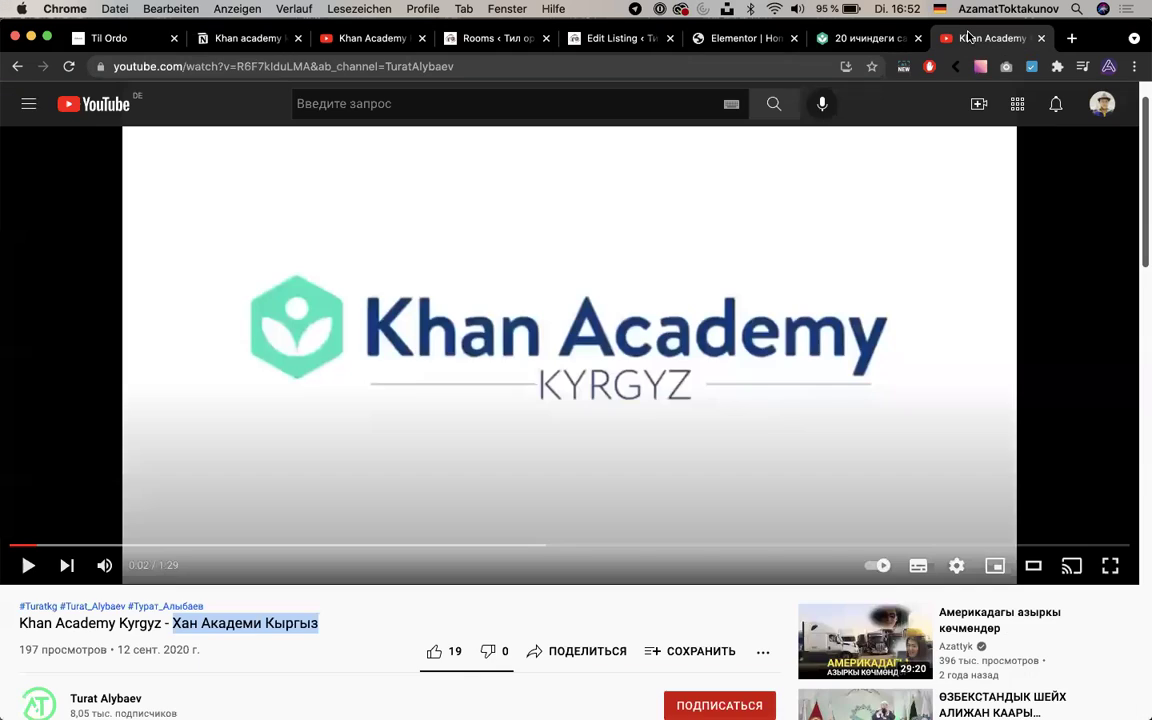
click(620, 40)
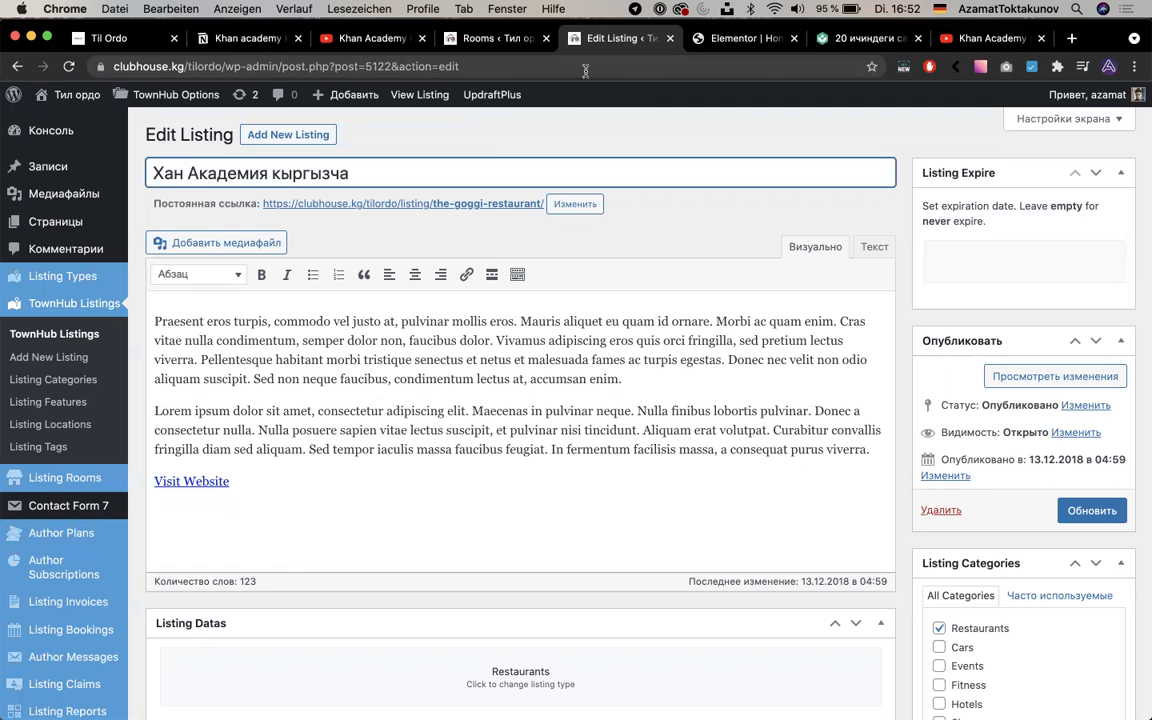
key(super+z)
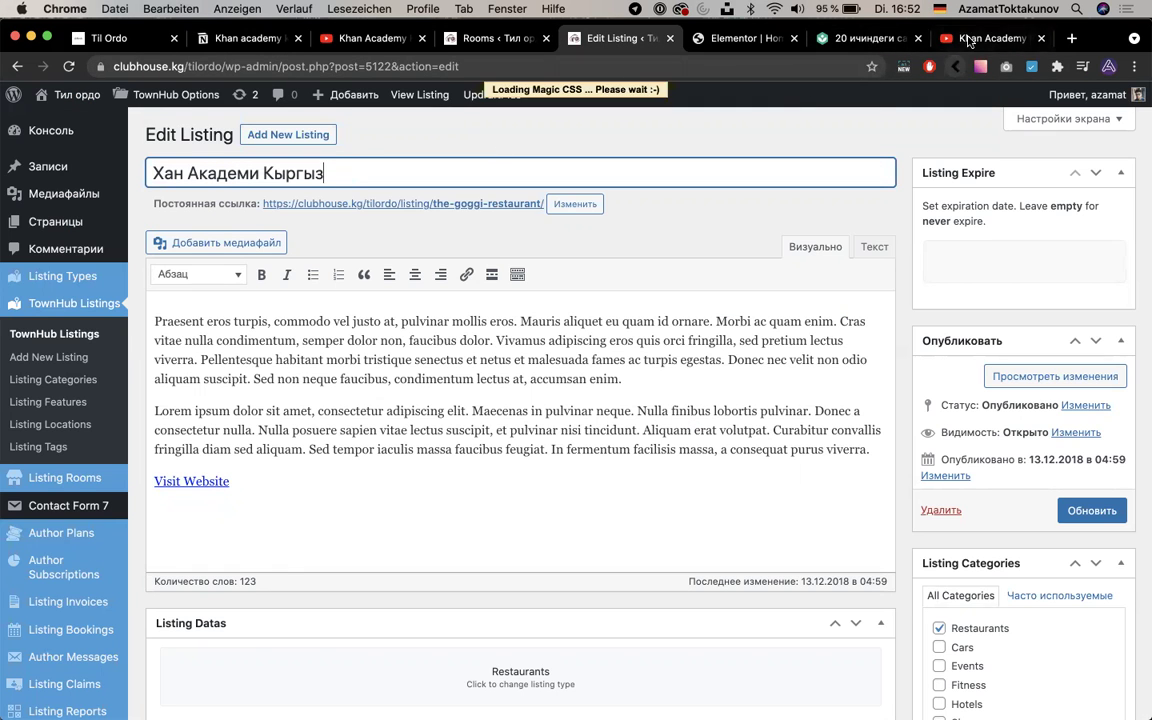
Check the full description of the Khan Academy Kyrgyz YouTube video for text about the organisation
click(985, 38)
scroll(702, 341, down, 5)
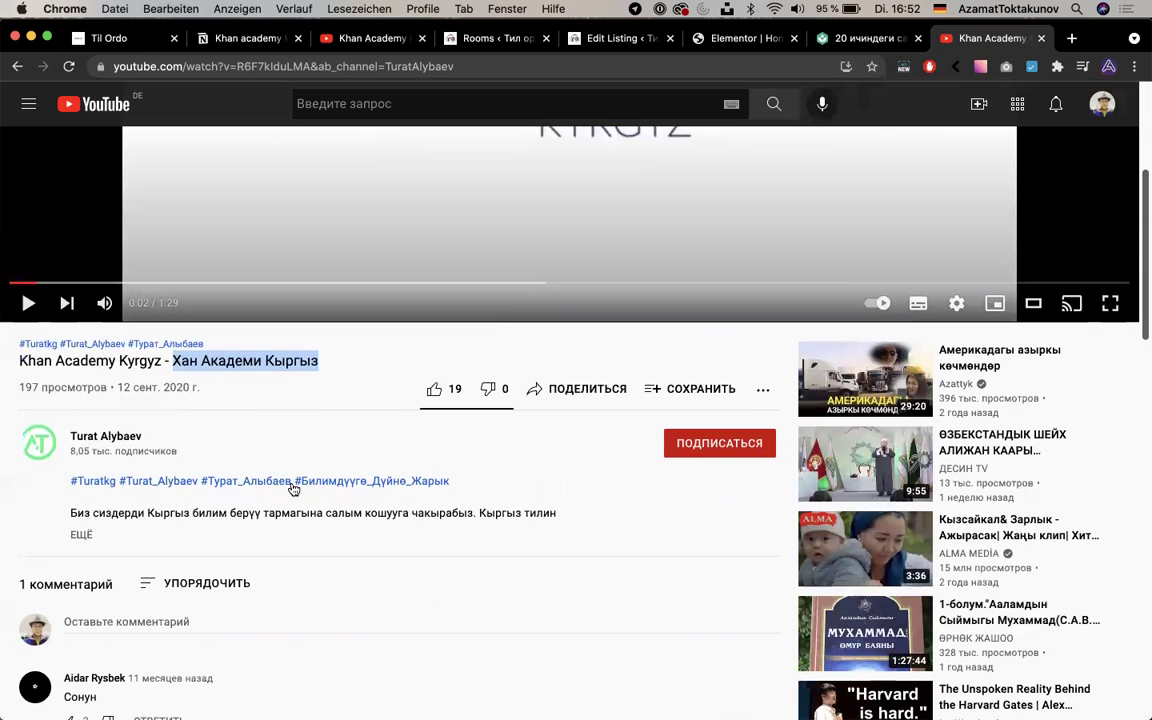
click(80, 534)
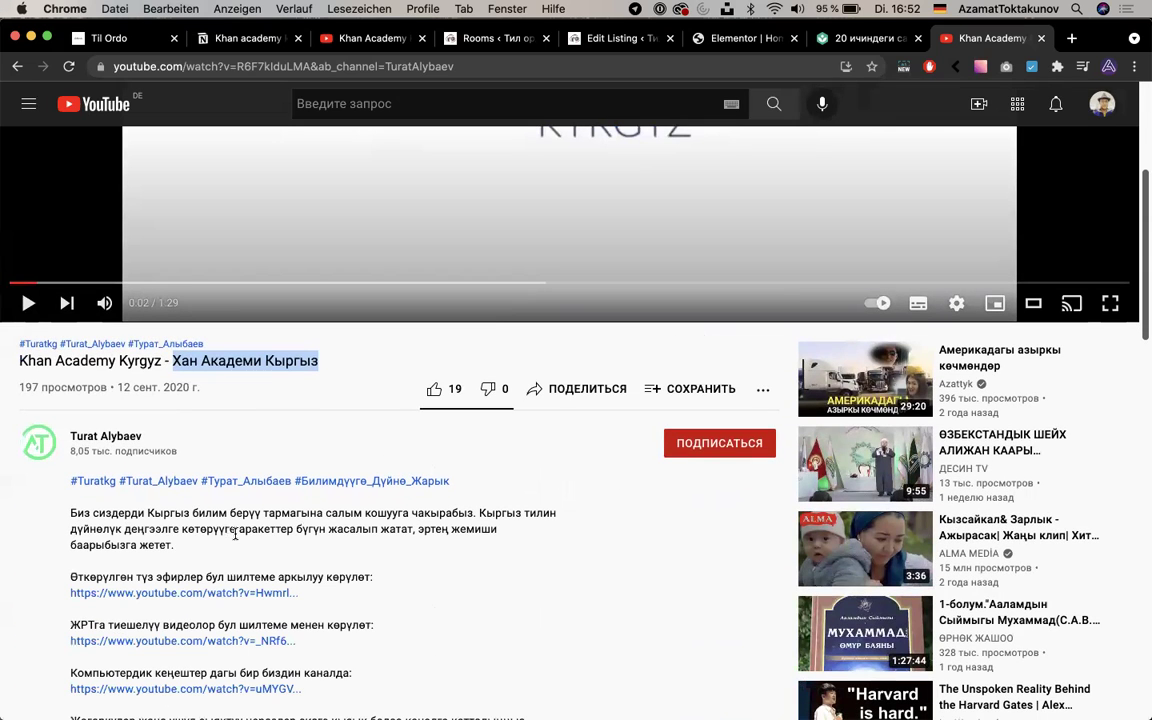
scroll(206, 489, down, 1)
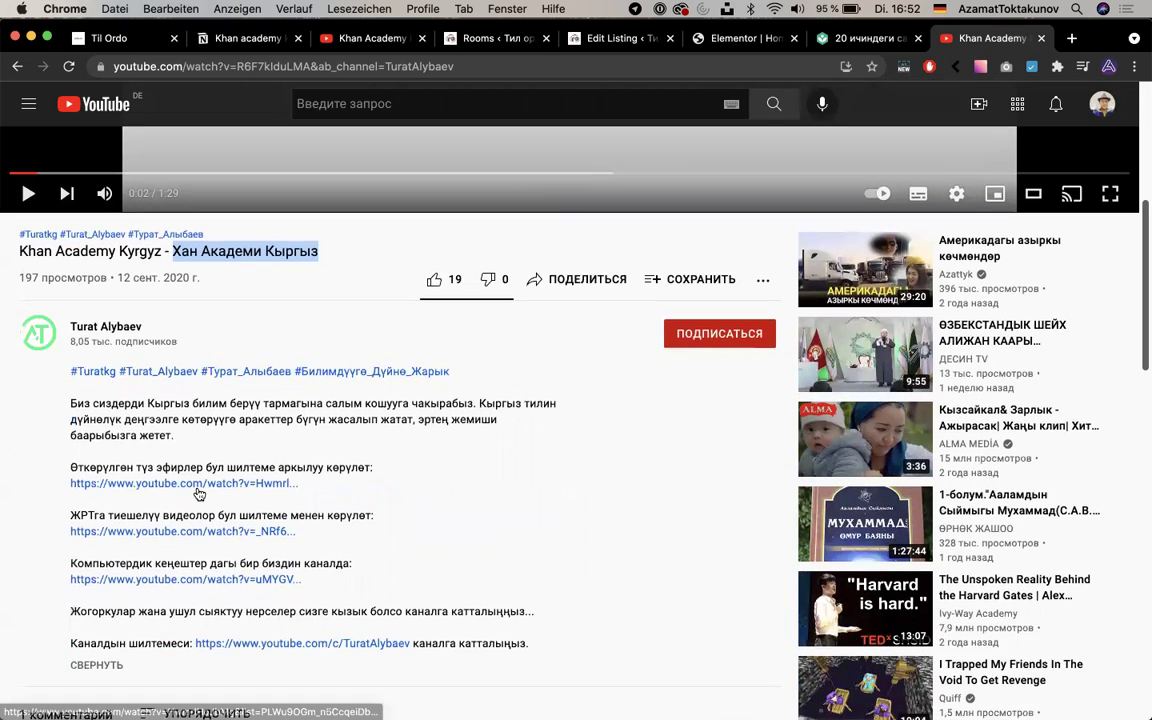
scroll(150, 480, up, 3)
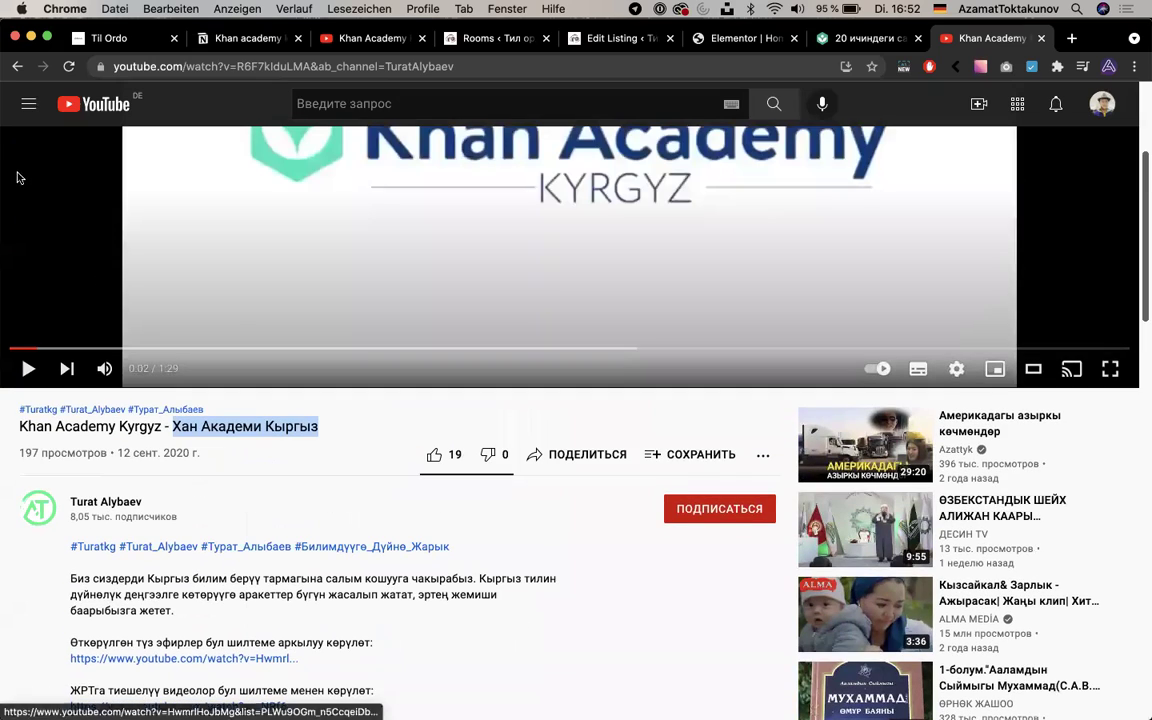
Go back to the Google results for Хан академия кыргызча and look through them for other sources
click(17, 66)
scroll(62, 443, down, 1)
scroll(62, 443, down, 5)
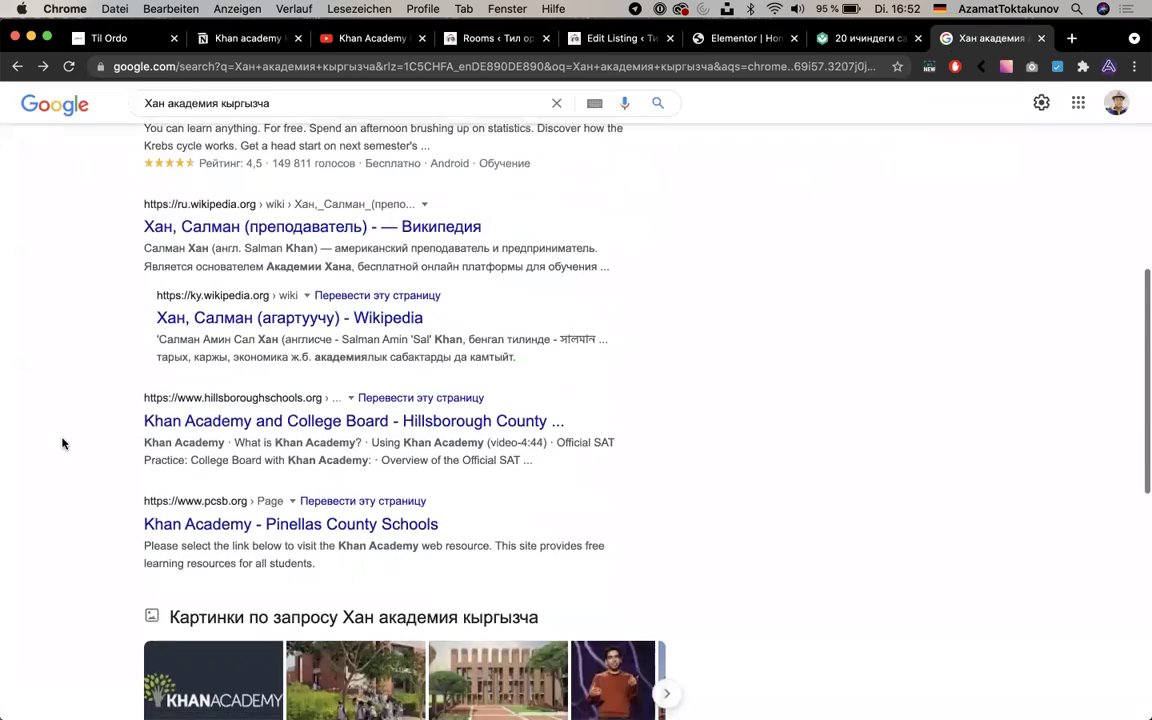
scroll(62, 443, up, 4)
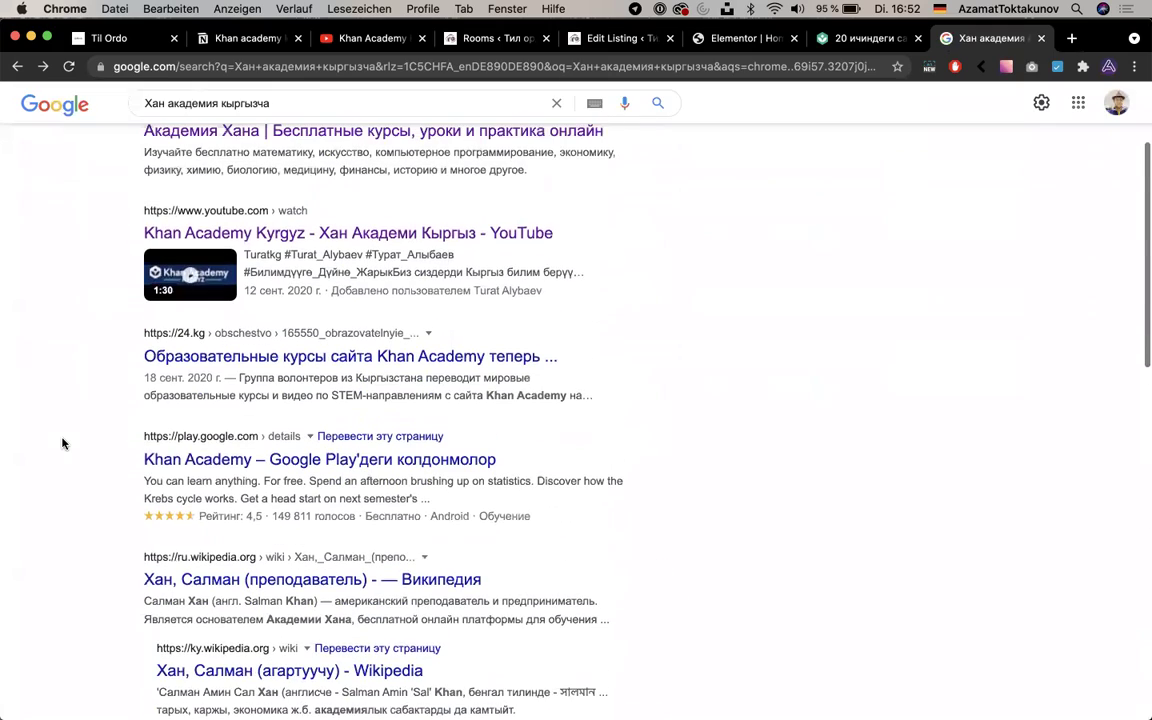
scroll(147, 367, up, 3)
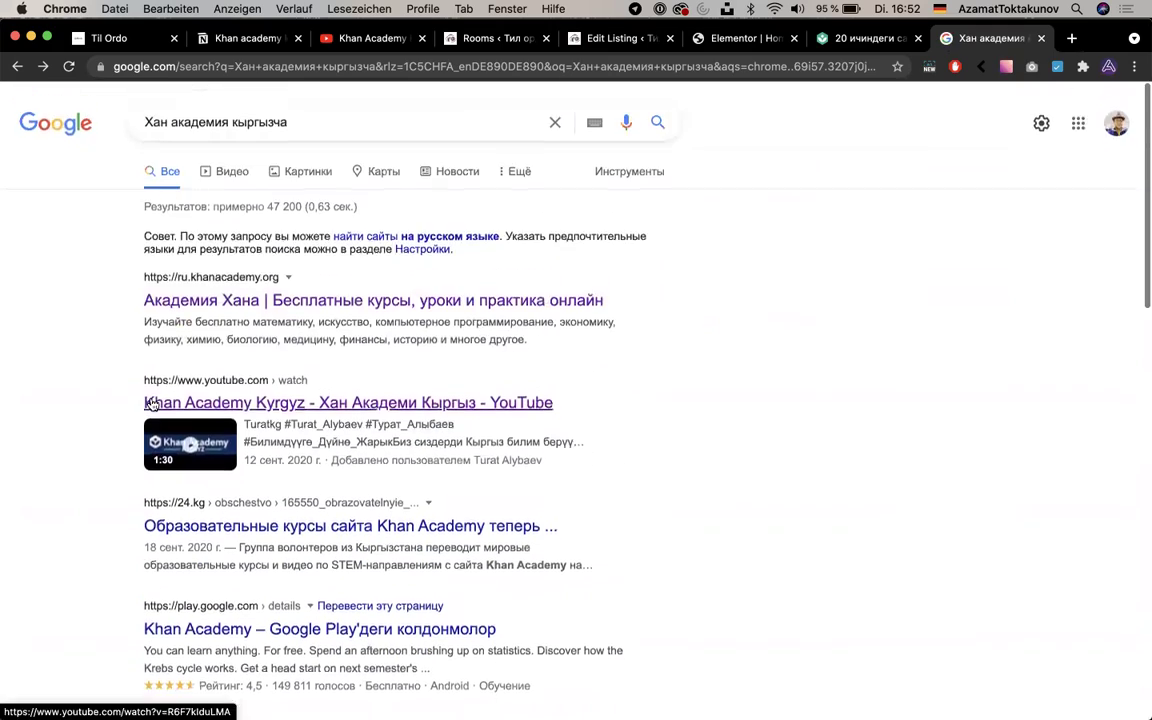
Shorten the Google query to Хан академия кыргыз and run the search
click(331, 118)
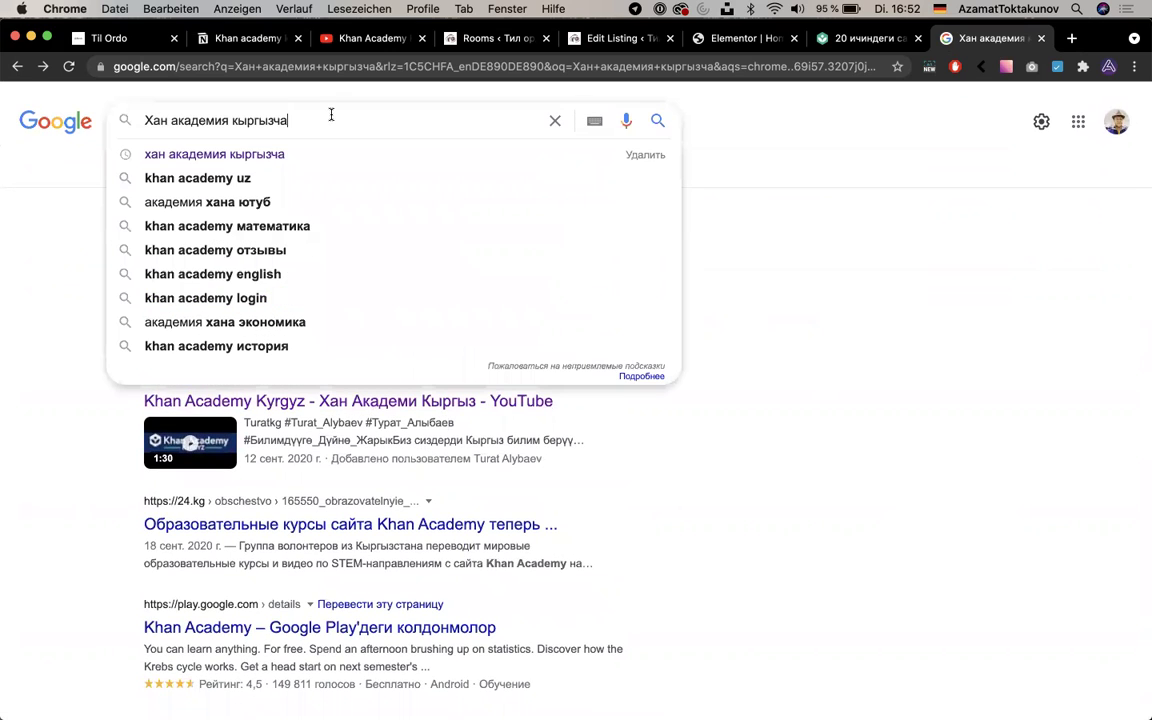
key(super+a)
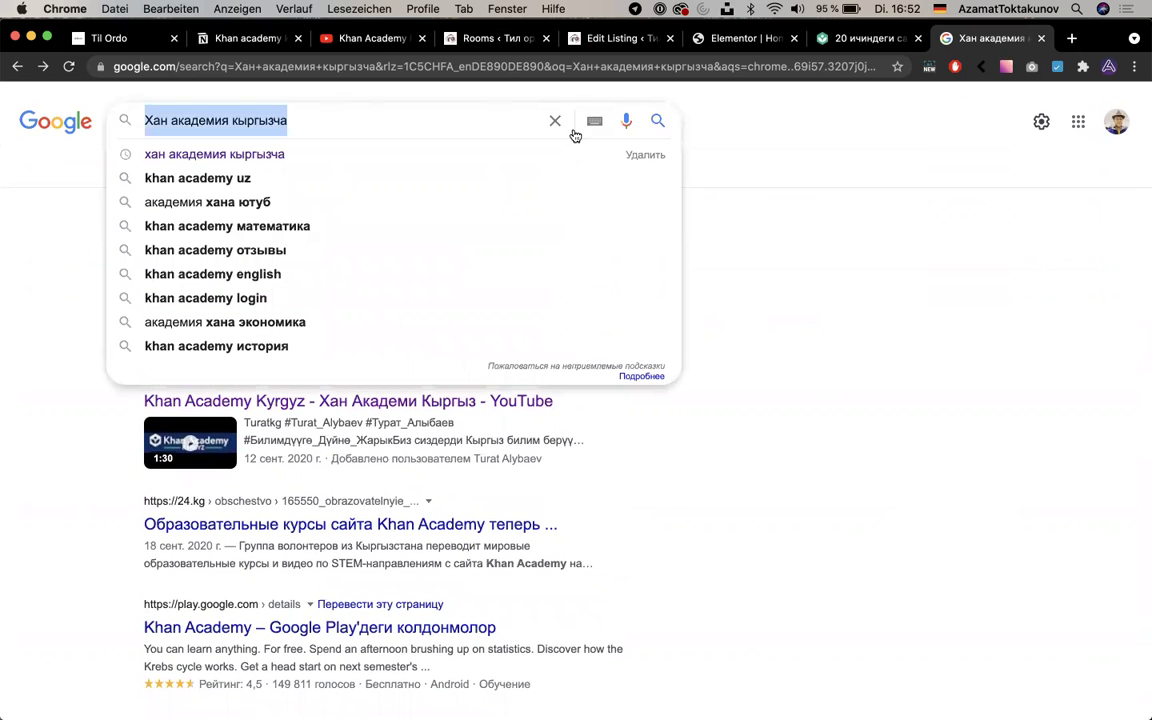
click(342, 113)
key(BackSpace)
key(BackSpace)
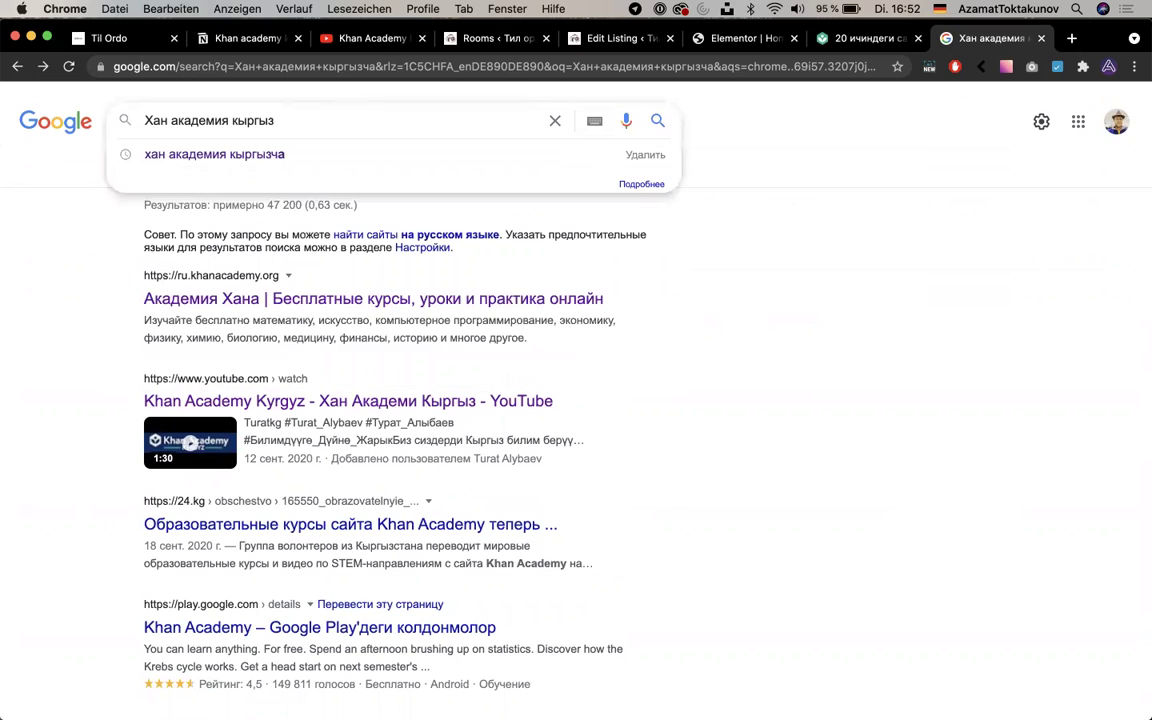
text(р)
key(BackSpace)
text(р)
key(BackSpace)
key(Return)
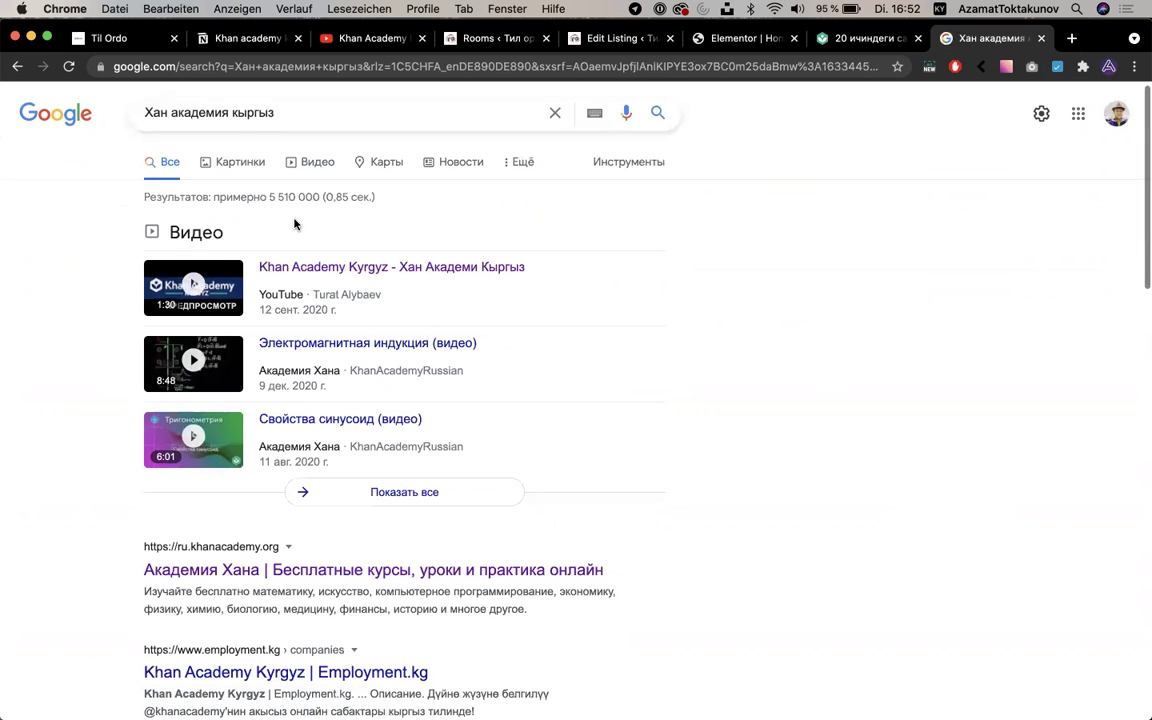
Open the Khan Academy Kyrgyz result from Employment.kg in a new tab, keeping the search results in view
scroll(296, 224, down, 3)
scroll(296, 224, down, 2)
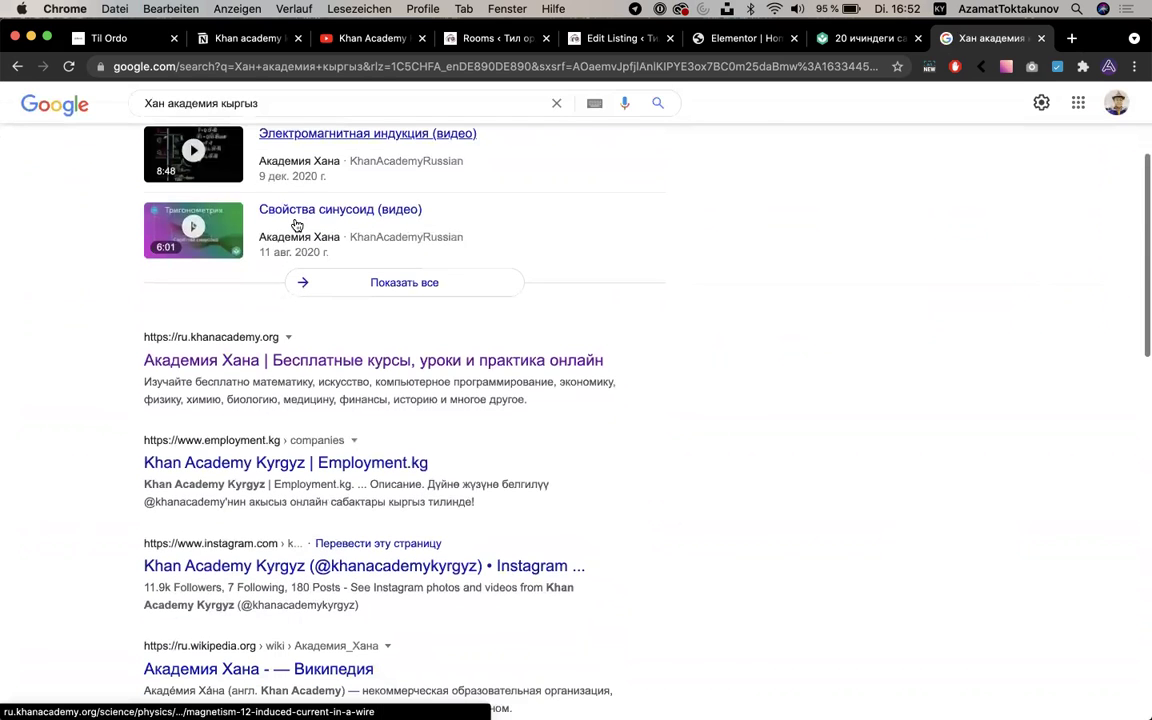
scroll(296, 224, down, 1)
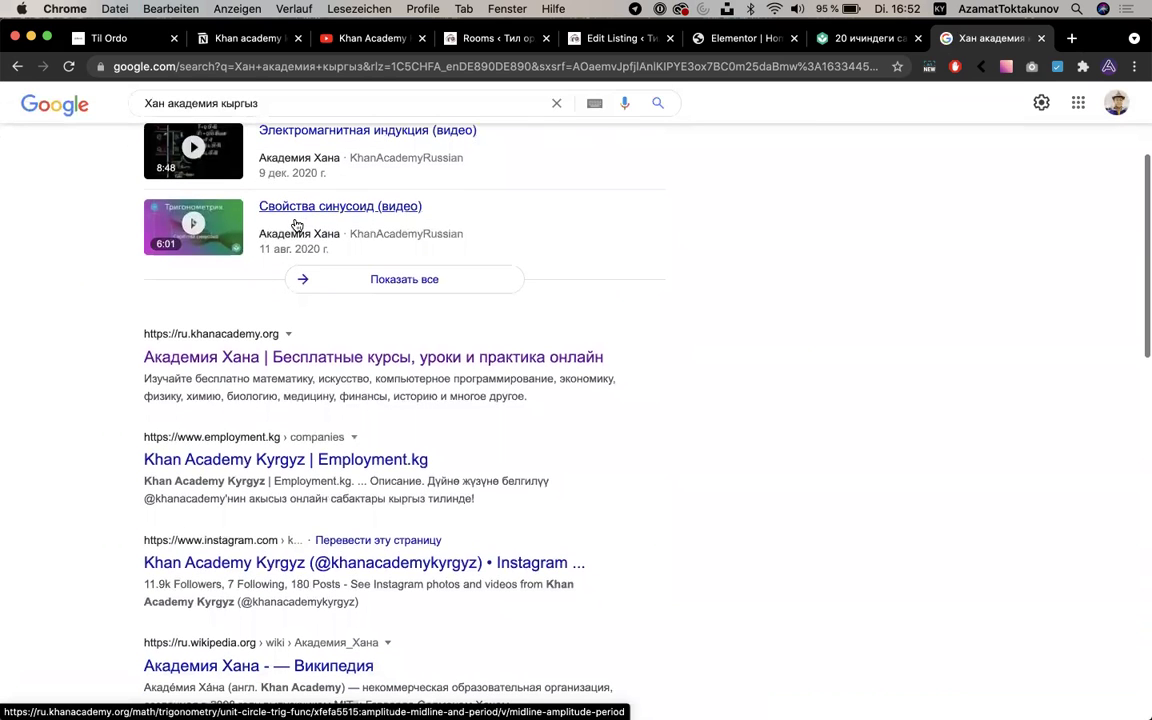
super+click(288, 460)
scroll(290, 460, down, 2)
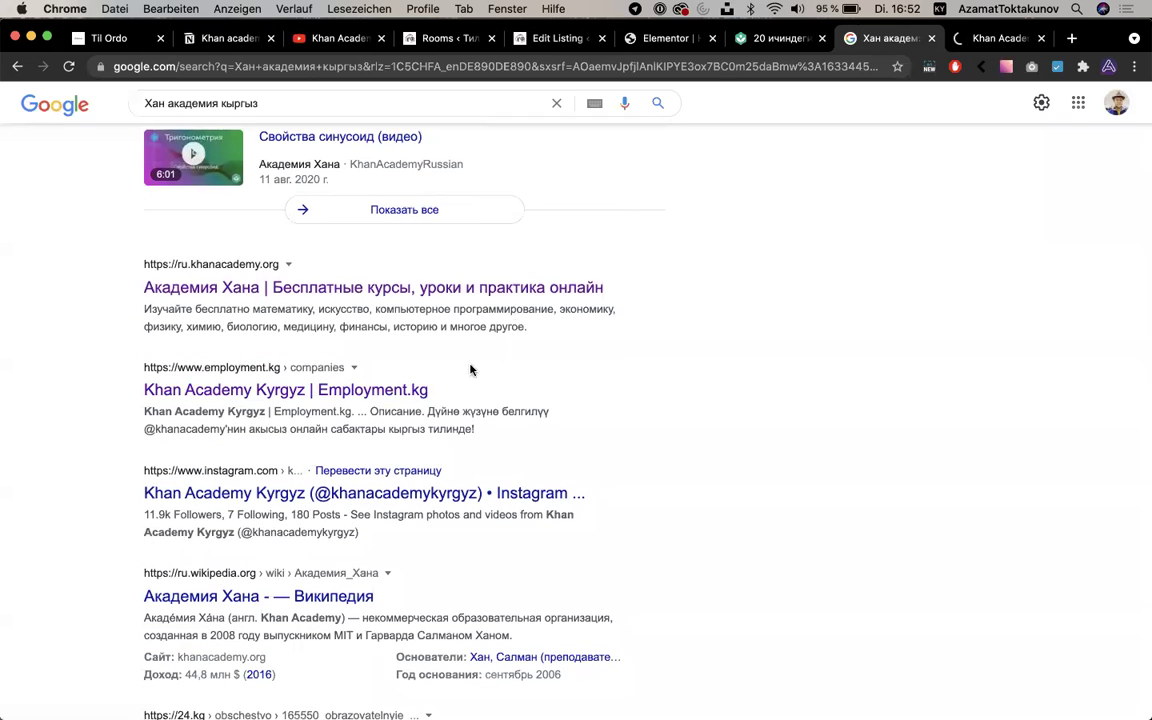
Switch to the open Khan Academy lesson page and load its site's home page, ky.khanacademy.org
click(778, 38)
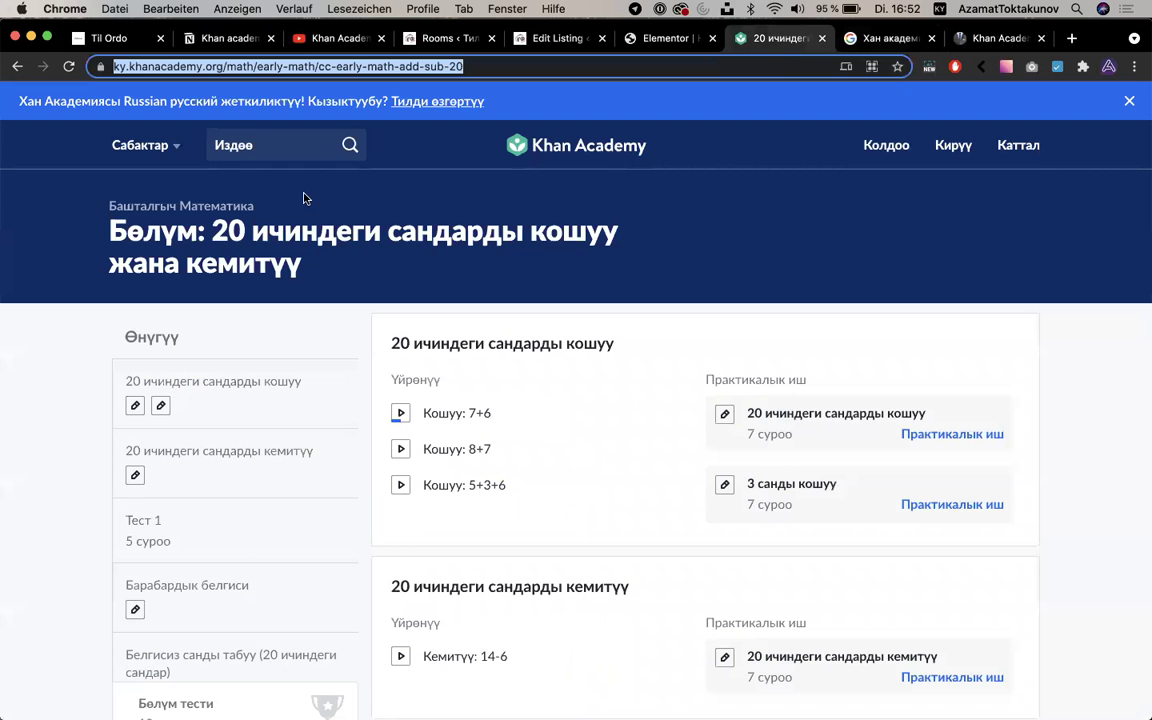
click(222, 66)
key(shift+End)
key(BackSpace)
key(Return)
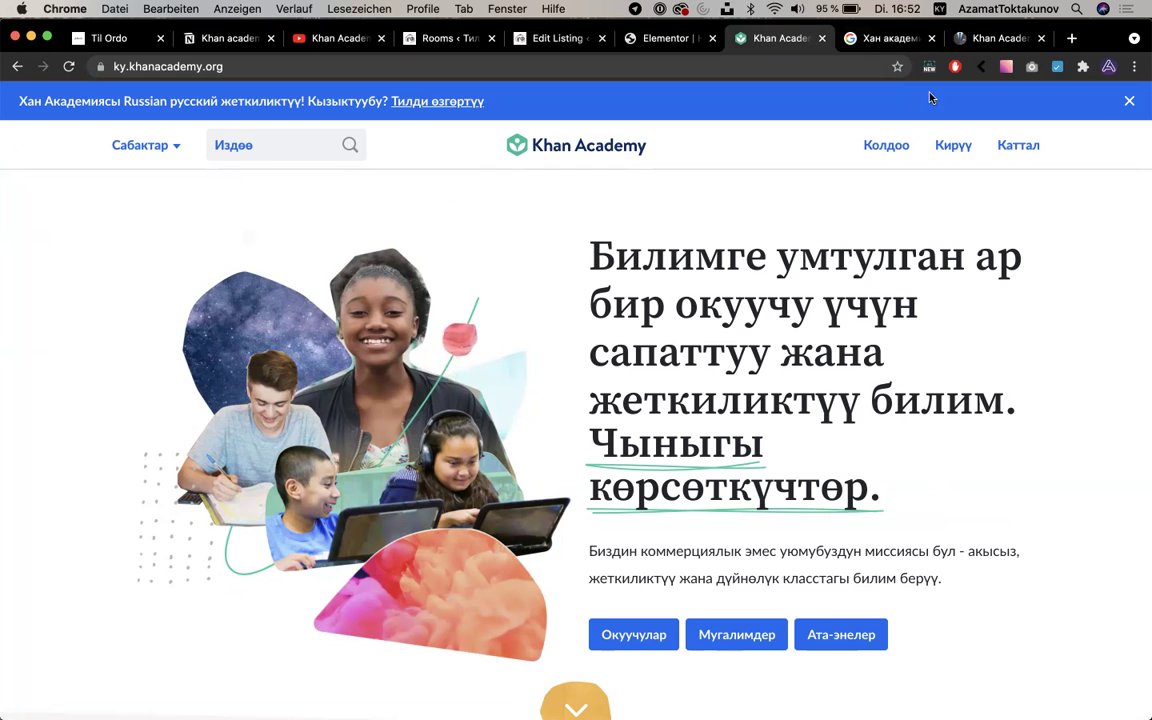
Copy the Khan Academy home page's headline and mission text and replace the listing's whole description with it
drag(941, 581, 588, 258)
key(ctrl+c)
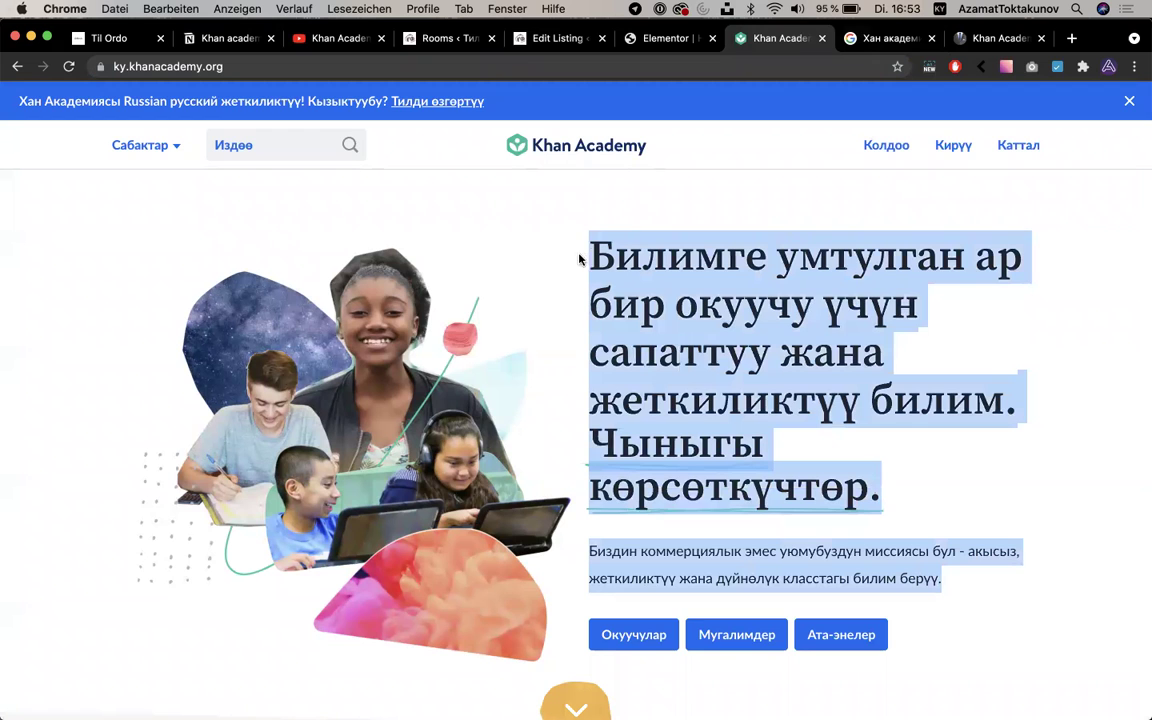
click(531, 40)
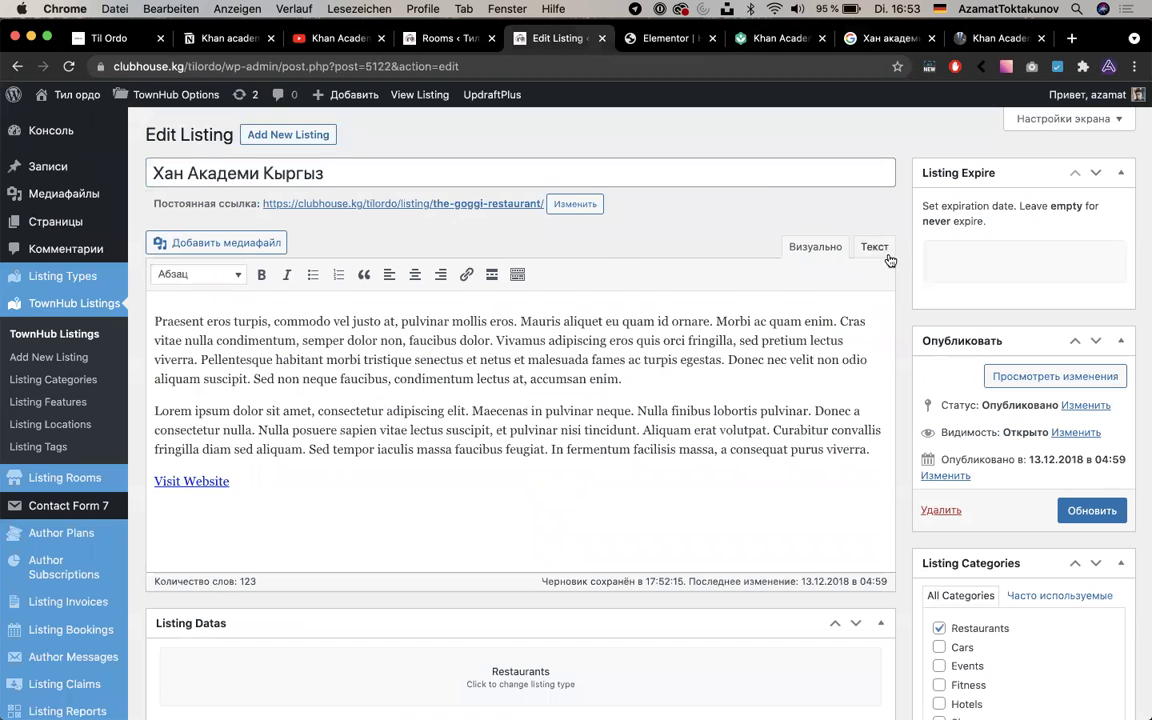
click(875, 247)
key(ctrl+a)
key(ctrl+v)
click(815, 247)
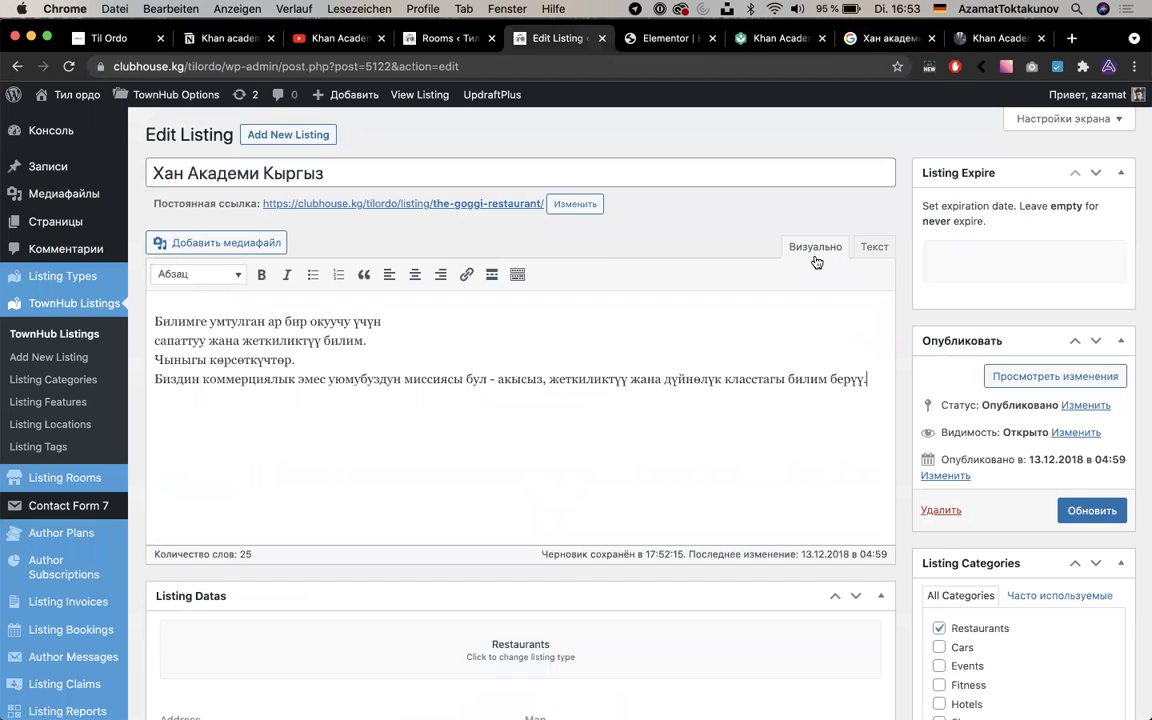
Copy the Khan Academy Kyrgyz description sentence from the Employment.kg company page
click(995, 38)
scroll(728, 368, down, 5)
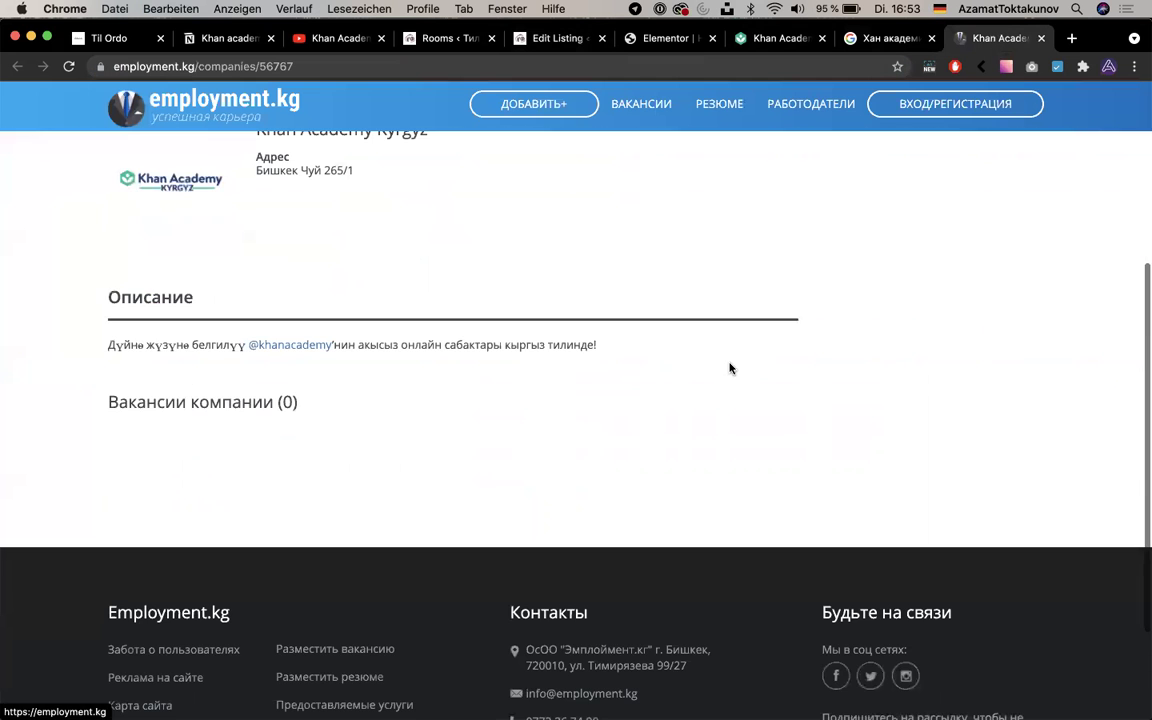
scroll(730, 368, up, 2)
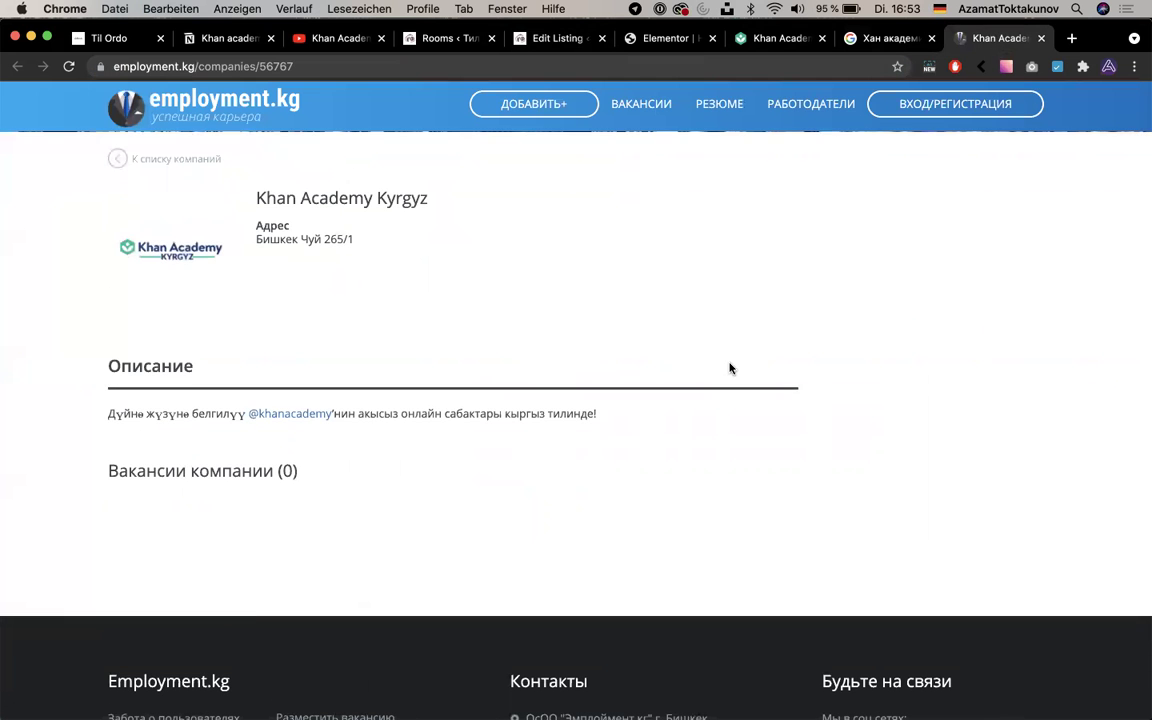
triple_click(565, 413)
key(super+c)
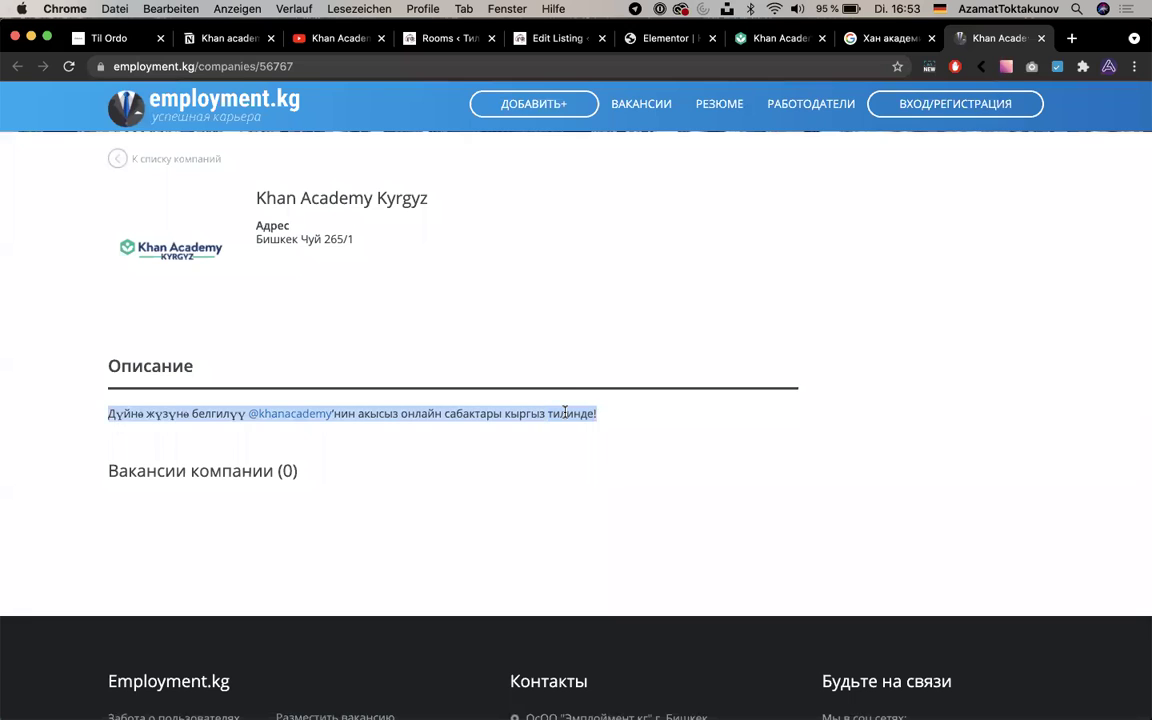
Insert the copied Employment.kg sentence as the opening paragraph of the listing's description, above the existing text
click(540, 38)
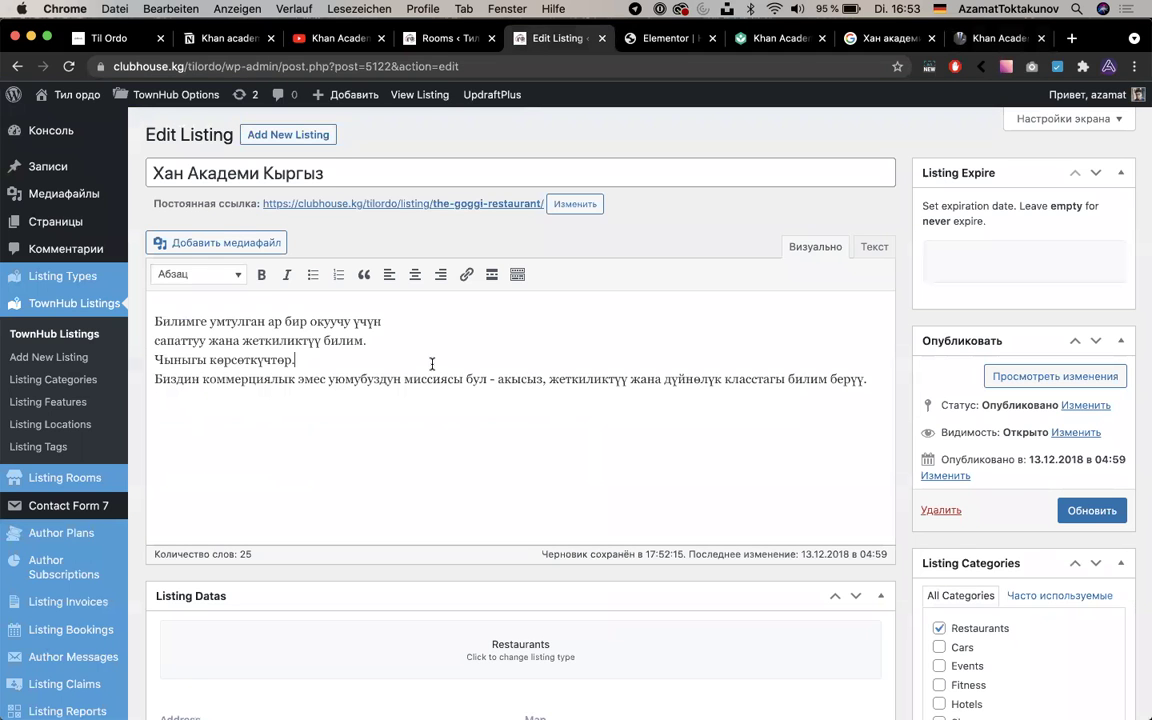
click(874, 246)
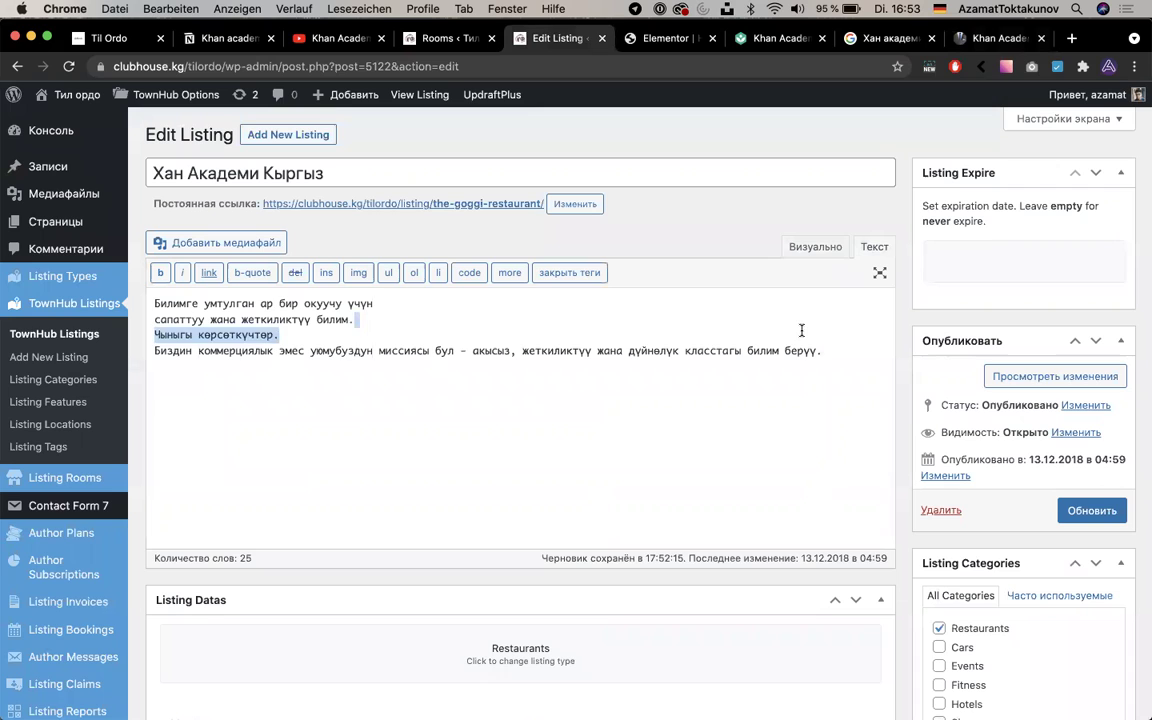
key(Up)
key(Up)
key(super+v)
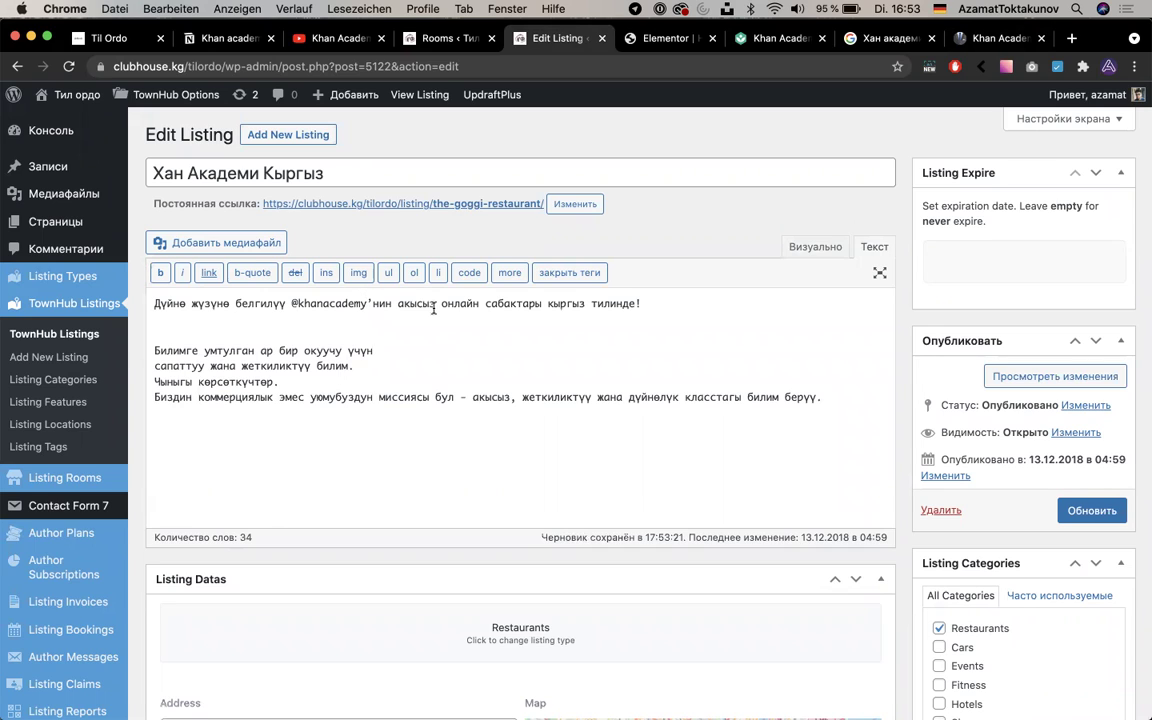
drag(374, 303, 298, 303)
key(ctrl+space)
text(Хан Ак)
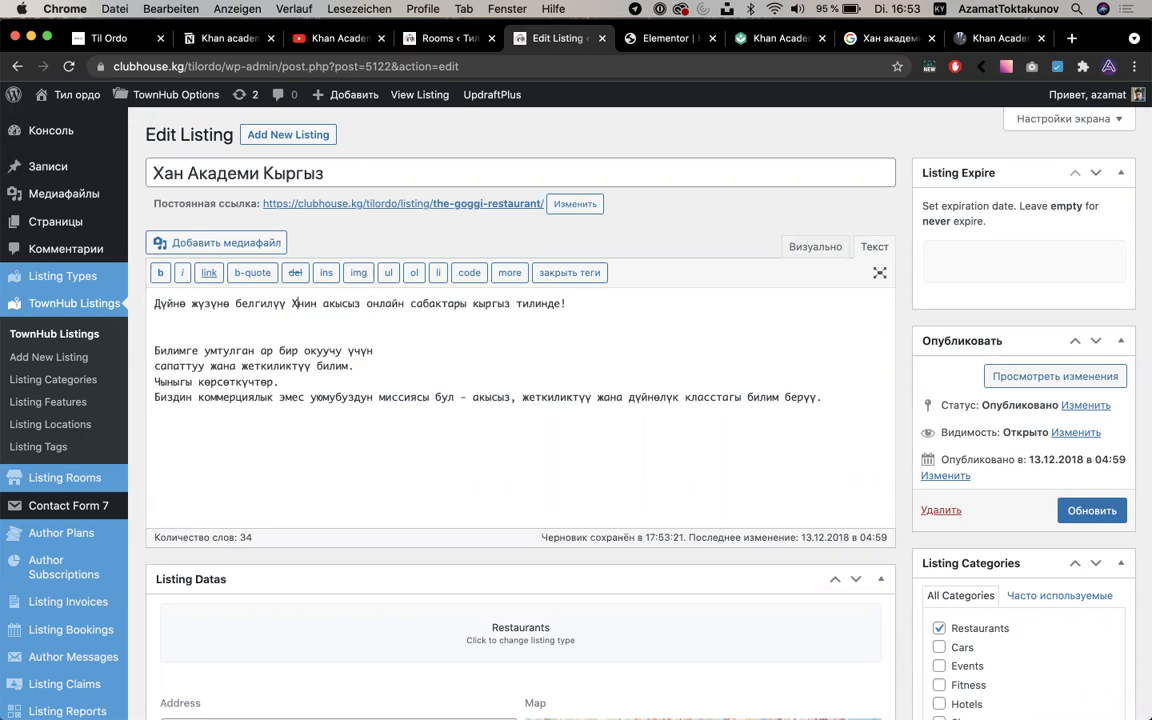
text(адеми)
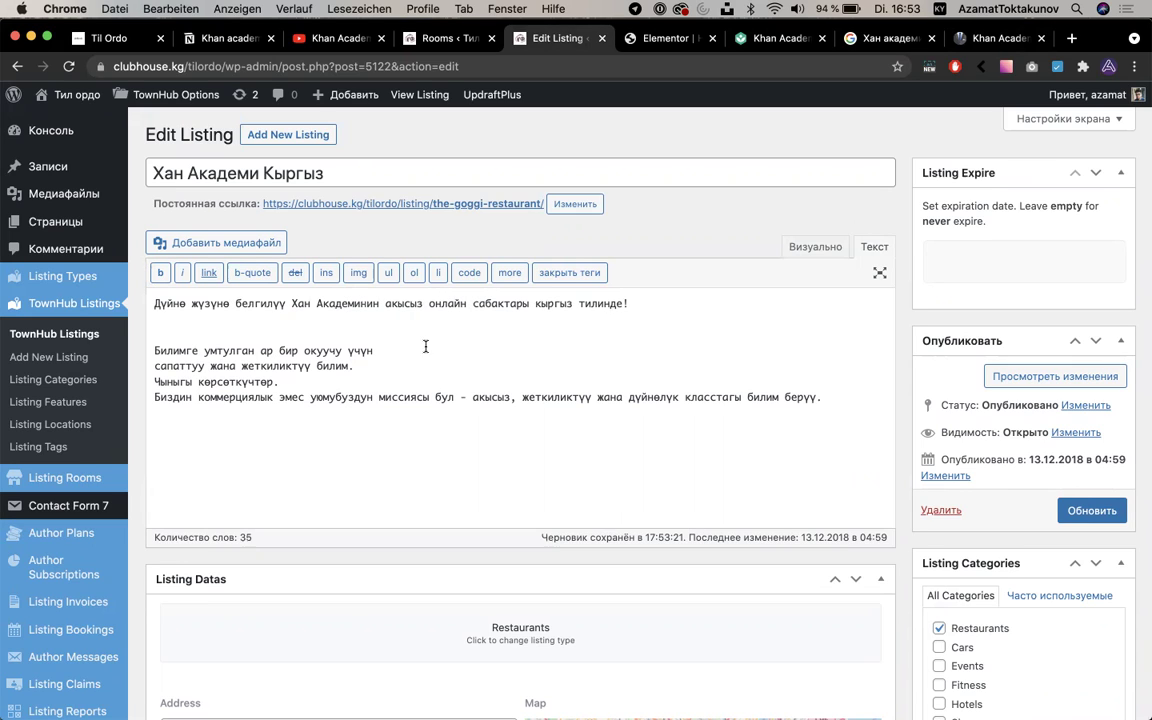
key(BackSpace)
key(Down)
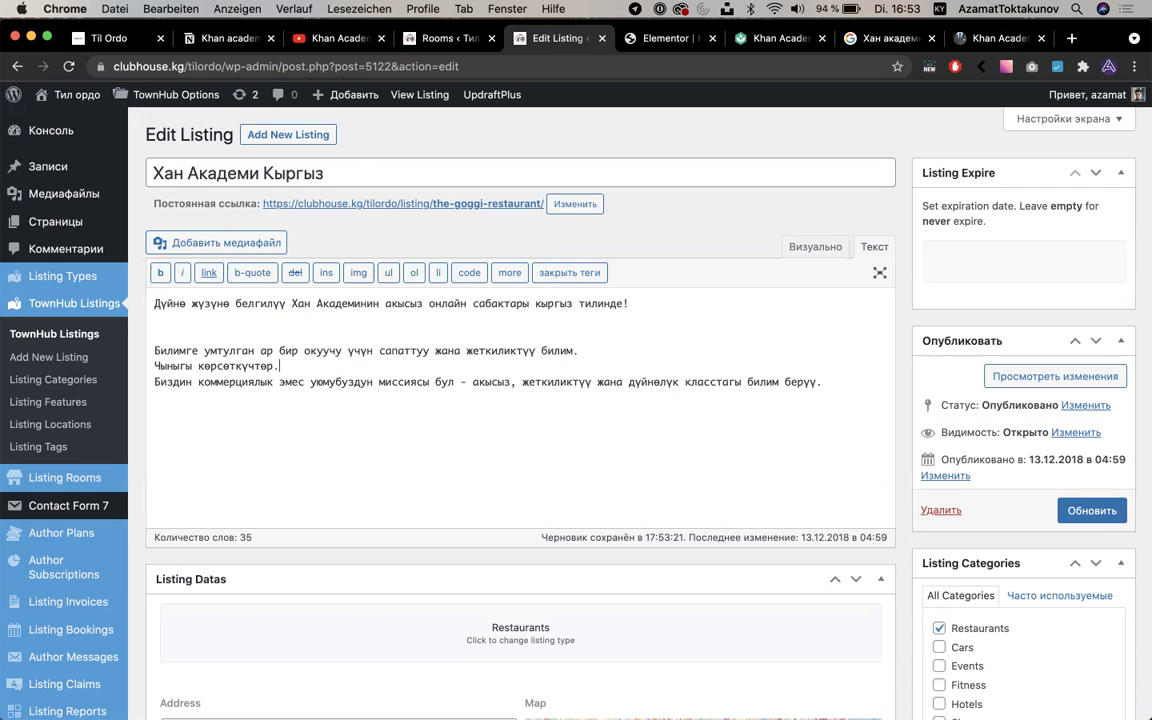
Open the listing categories in a new tab and add a category named Билим with the slug bilim
scroll(558, 420, down, 4)
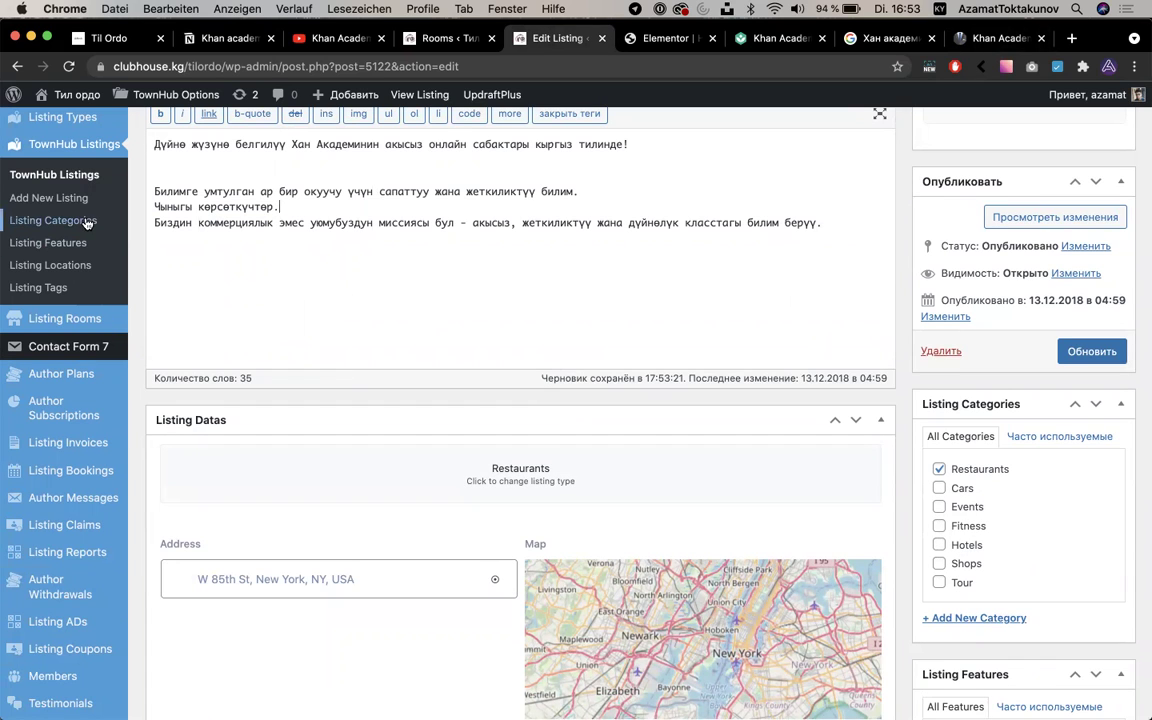
super+click(50, 220)
click(612, 37)
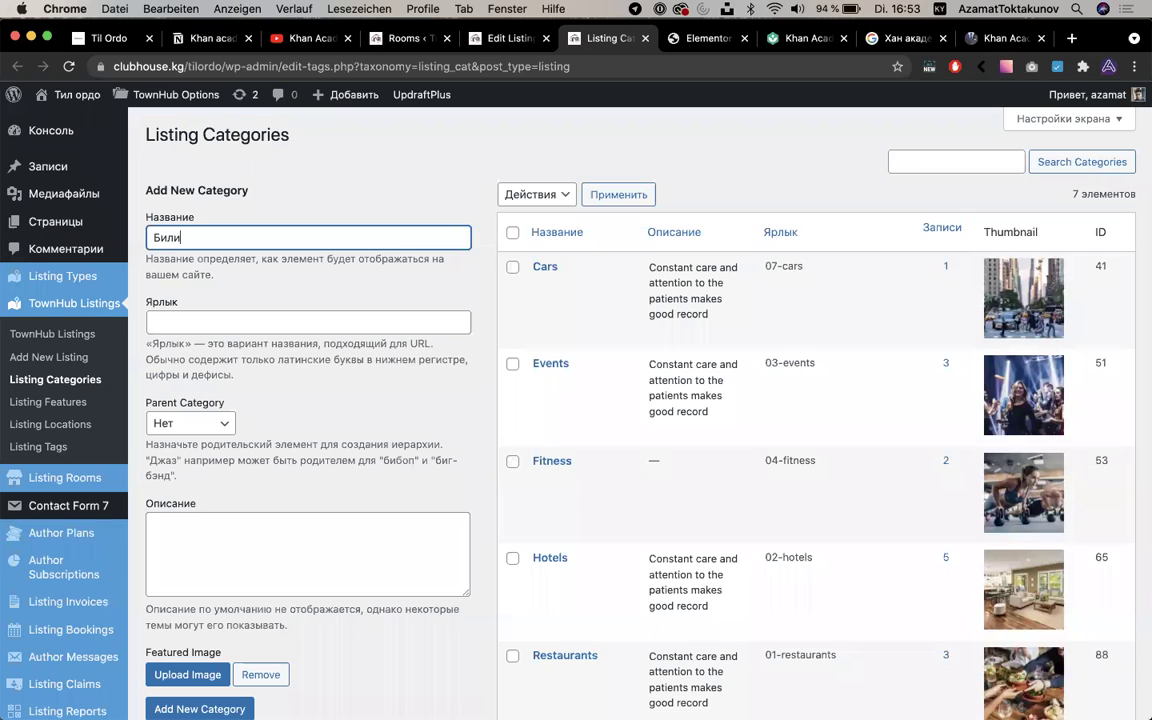
click(331, 322)
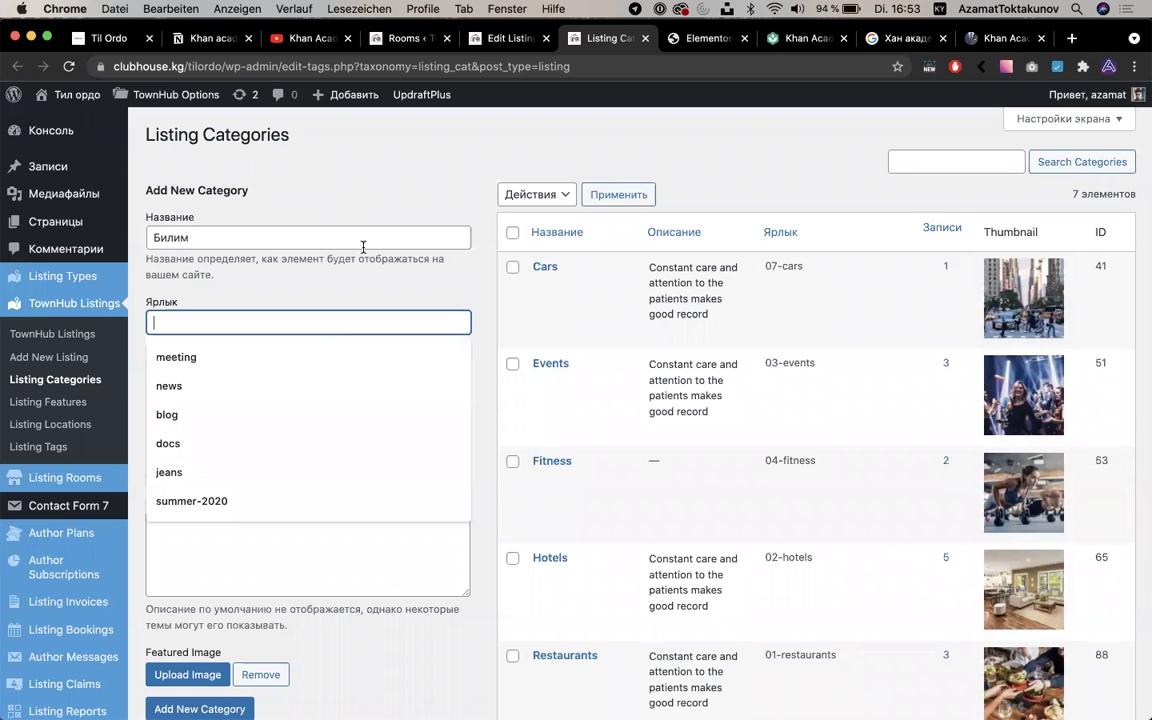
text(bilim)
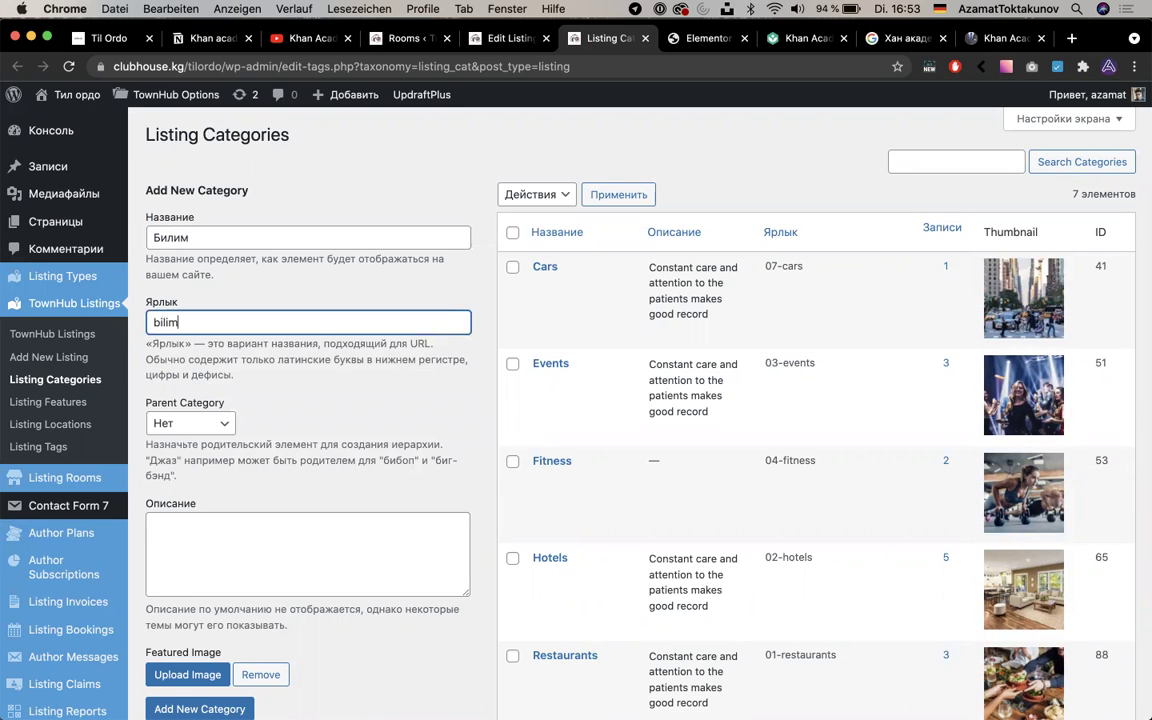
scroll(280, 400, down, 1)
click(218, 664)
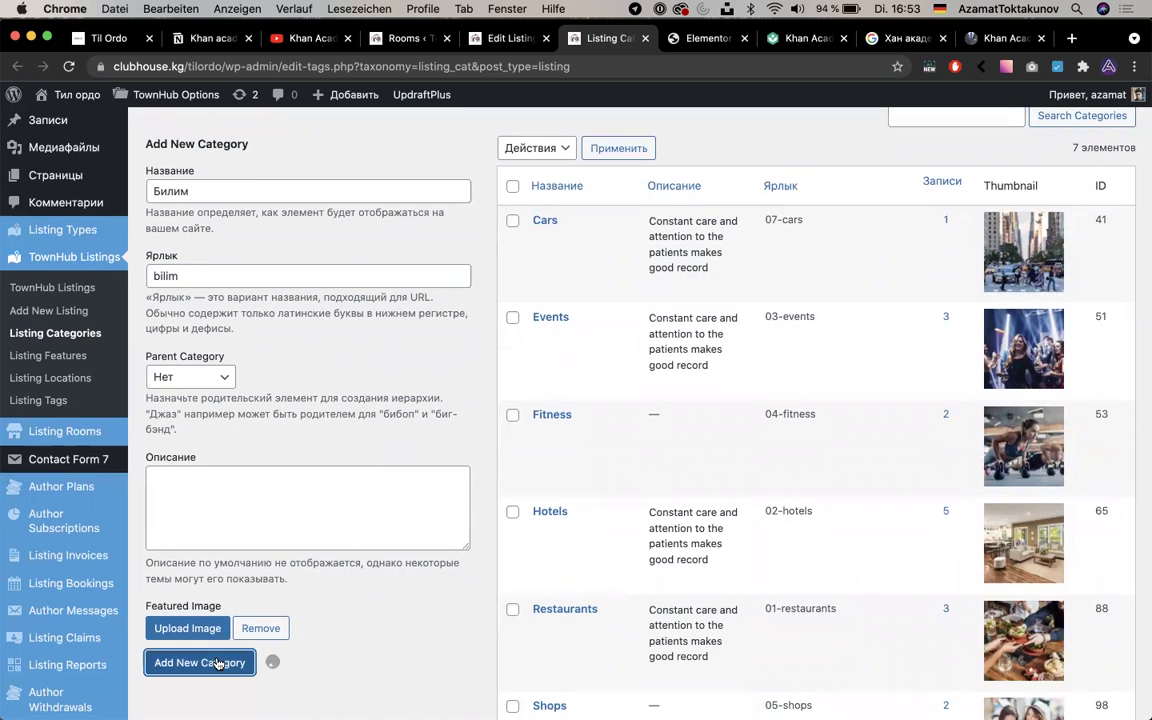
Return to the Хан Академи Кыргыз listing and update it
click(508, 38)
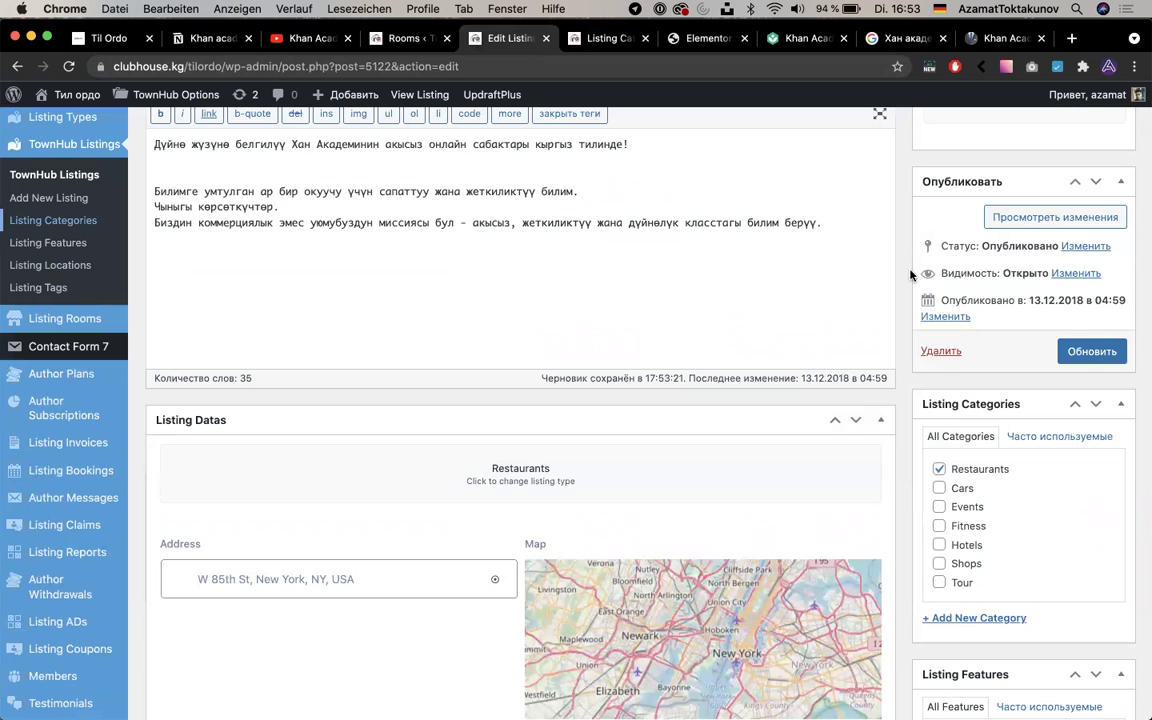
click(1084, 352)
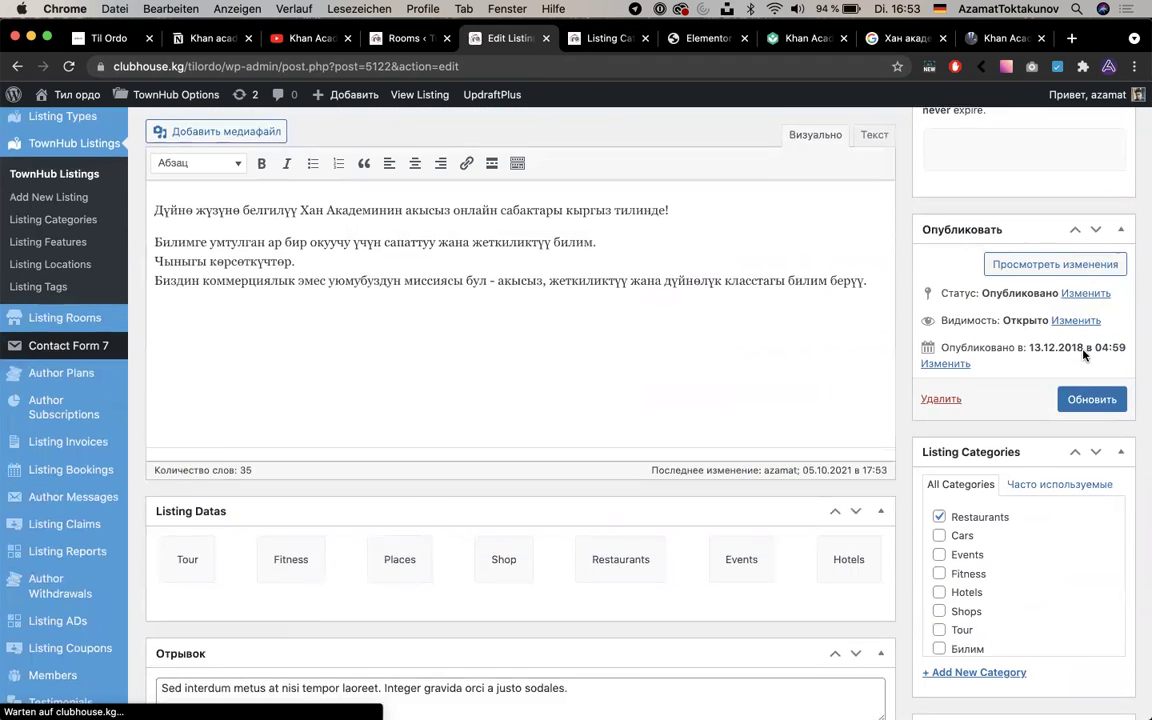
Change the listing's category from Restaurants to Билим
scroll(1000, 352, down, 3)
click(1000, 394)
click(970, 525)
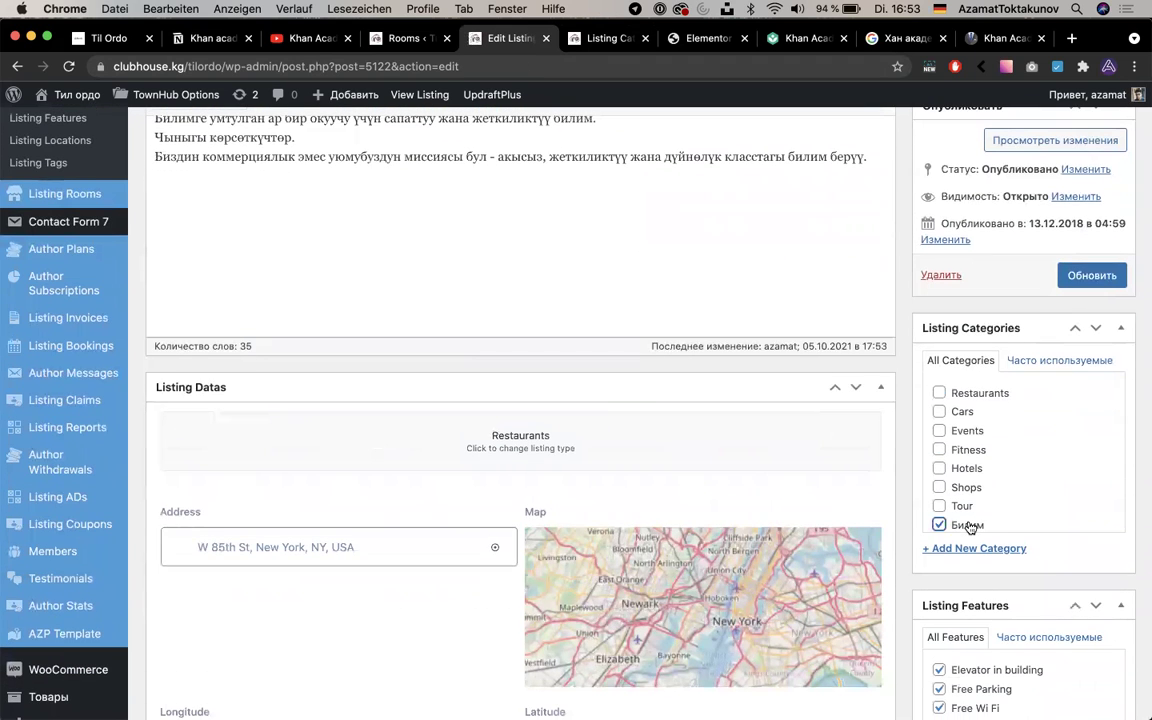
Clear the listing's address, map longitude and map latitude
scroll(505, 587, down, 1)
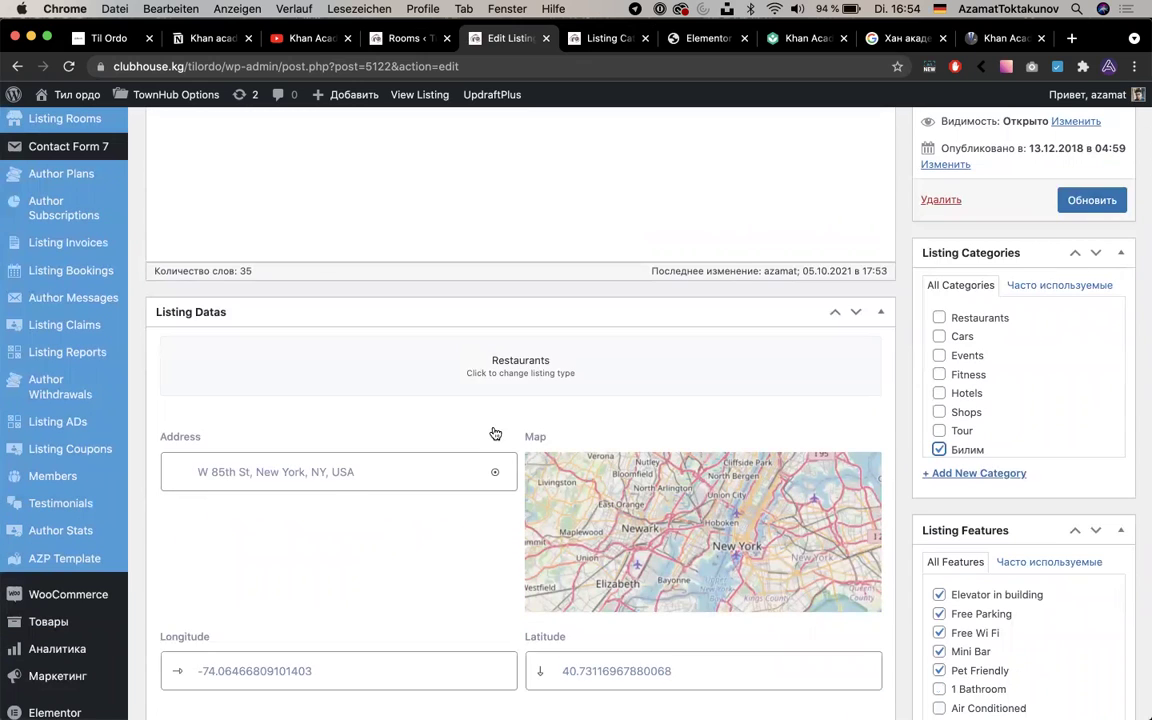
click(401, 472)
key(super+a)
key(BackSpace)
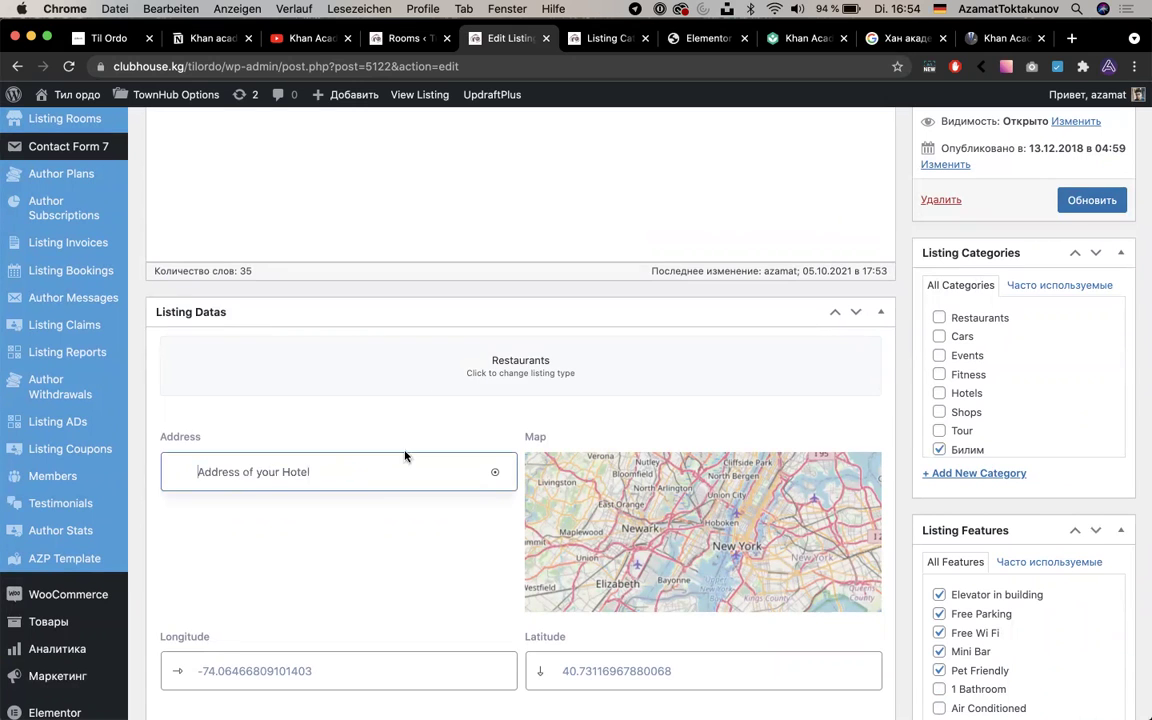
scroll(403, 455, down, 3)
click(400, 525)
key(super+a)
key(BackSpace)
click(651, 512)
key(super+a)
key(BackSpace)
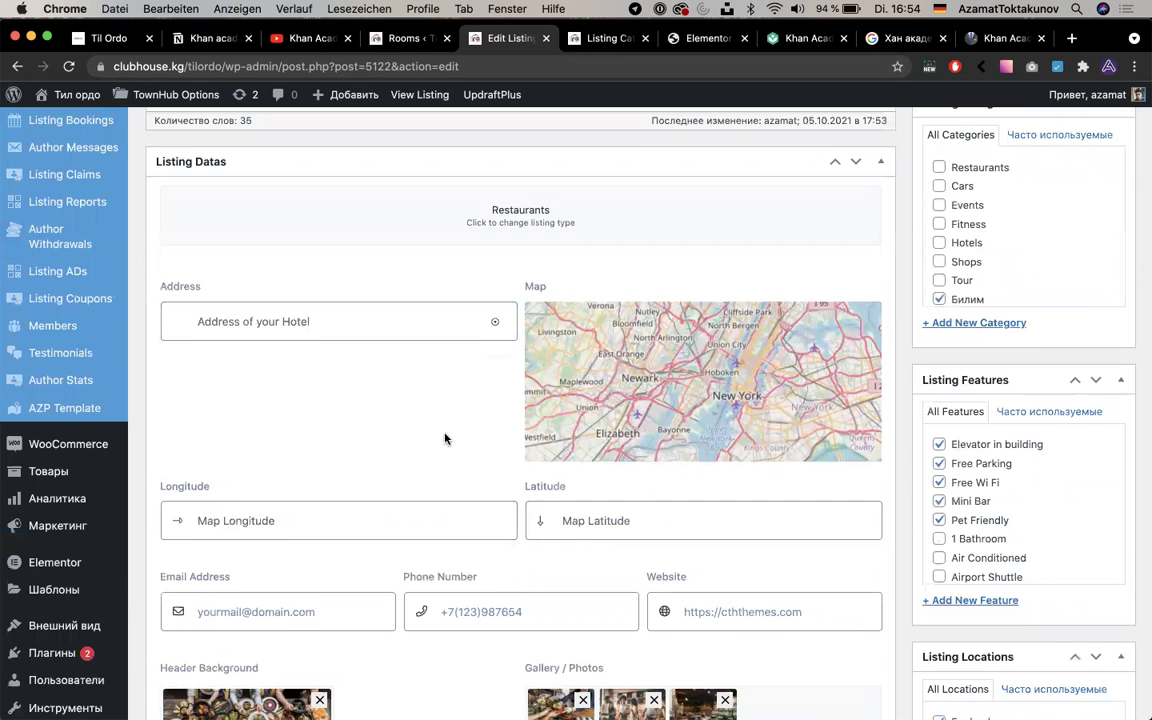
scroll(445, 437, down, 3)
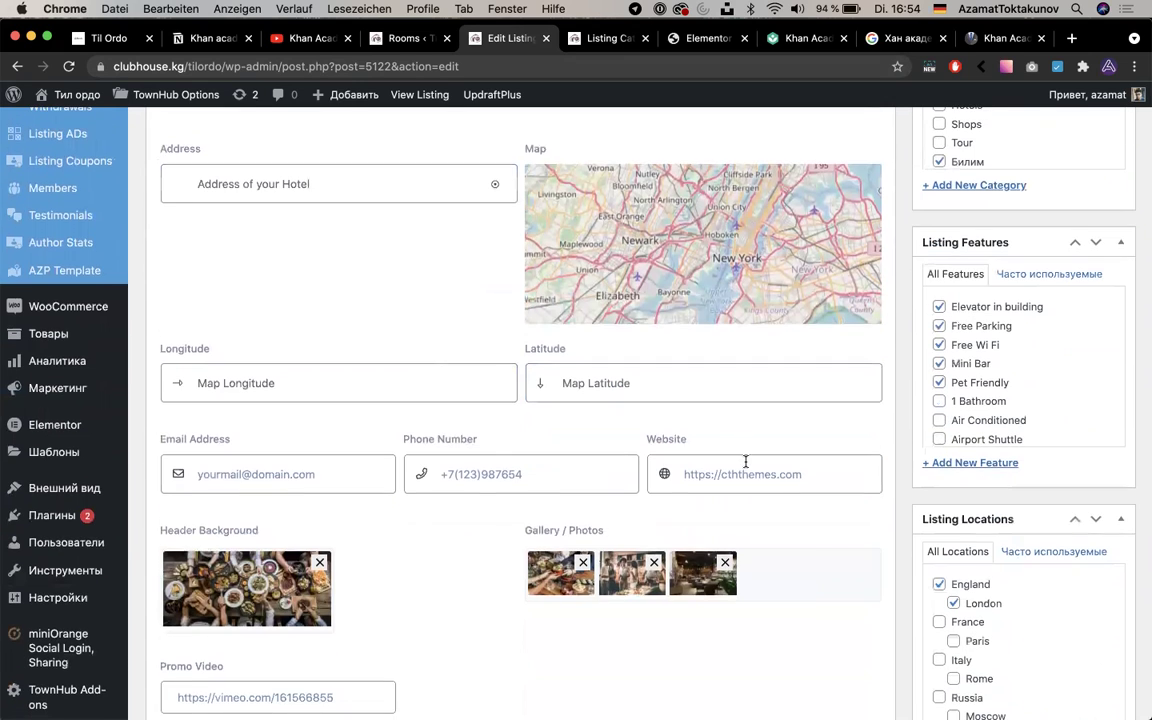
click(805, 38)
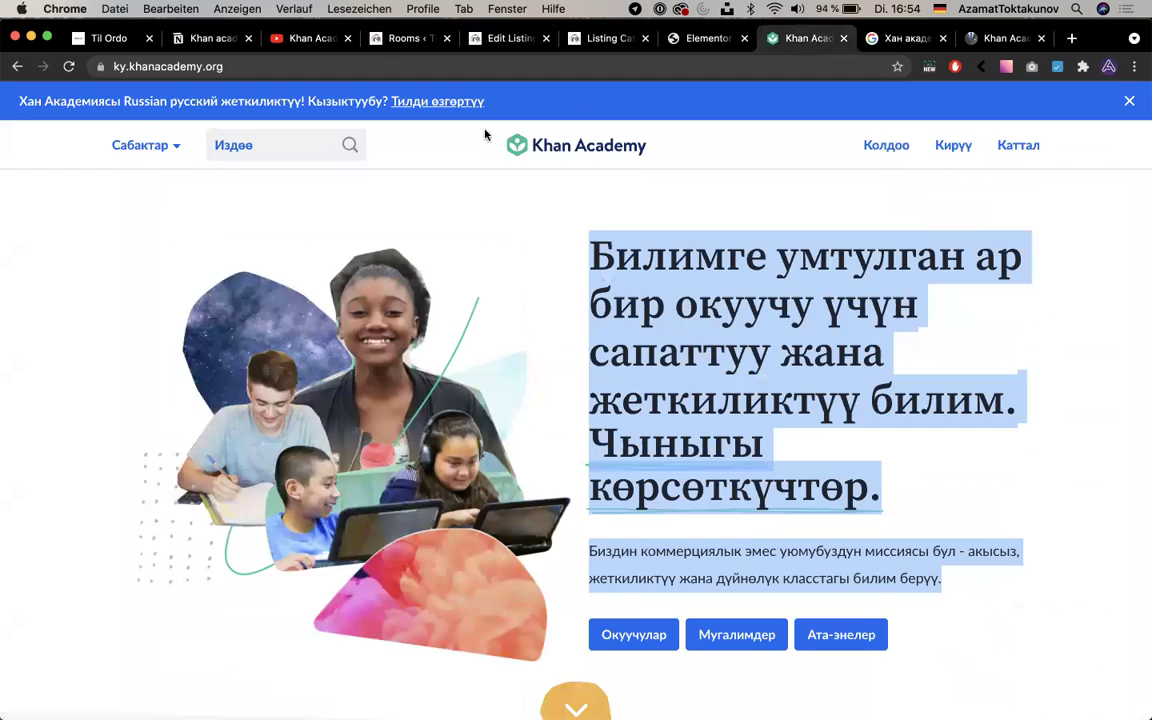
click(511, 74)
key(super+c)
click(519, 42)
click(660, 476)
key(super+v)
Clear the demo phone number from the listing's contact details
click(589, 476)
key(super+a)
key(BackSpace)
Look through the Khan Academy home page for contact details and return to the listing's e-mail field
click(800, 38)
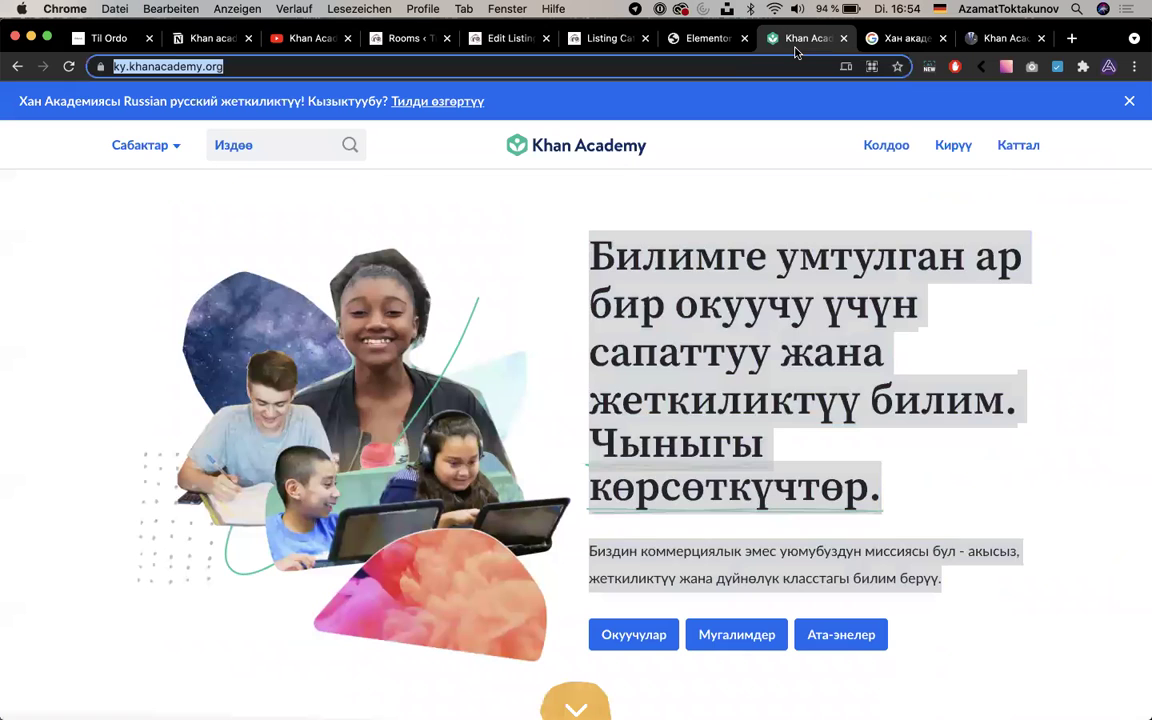
click(630, 328)
scroll(666, 344, down, 3)
scroll(663, 342, up, 3)
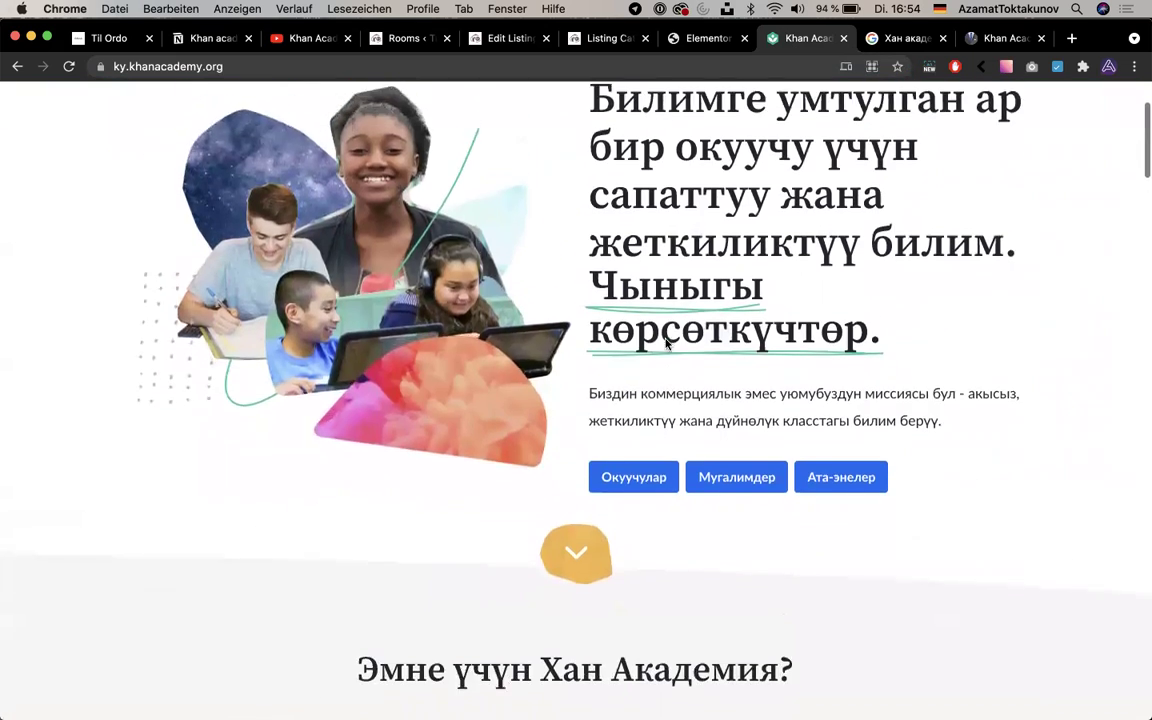
scroll(663, 342, down, 15)
scroll(666, 342, down, 20)
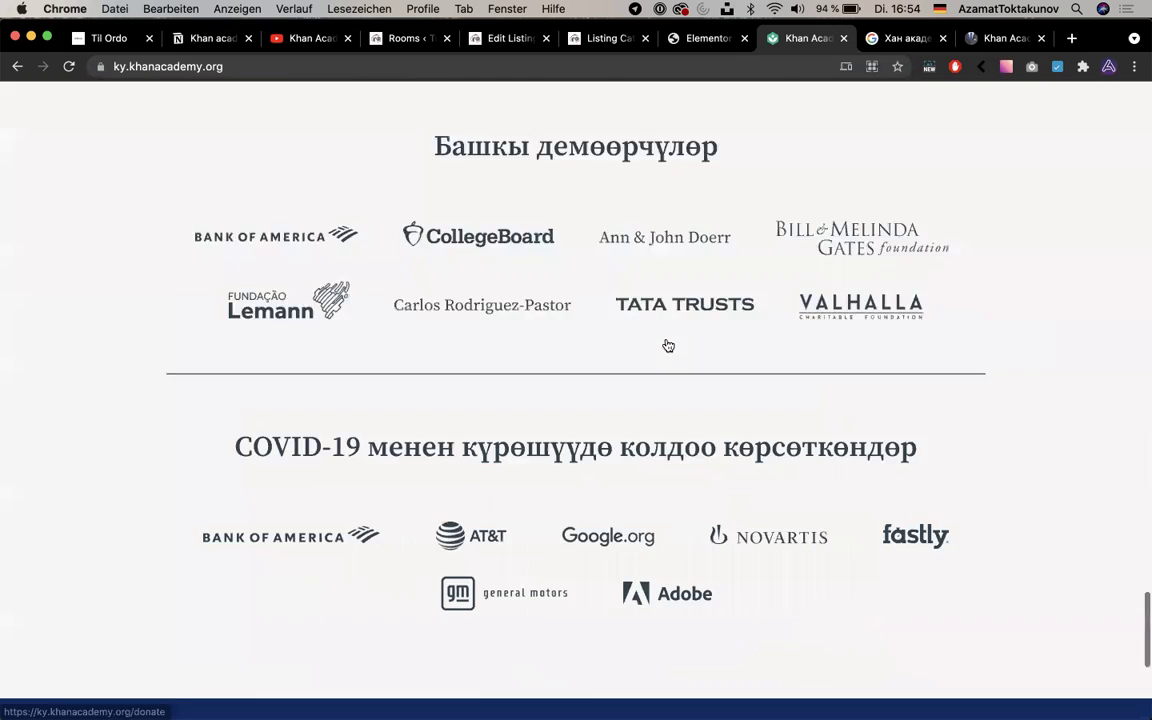
click(509, 40)
click(368, 466)
key(super+a)
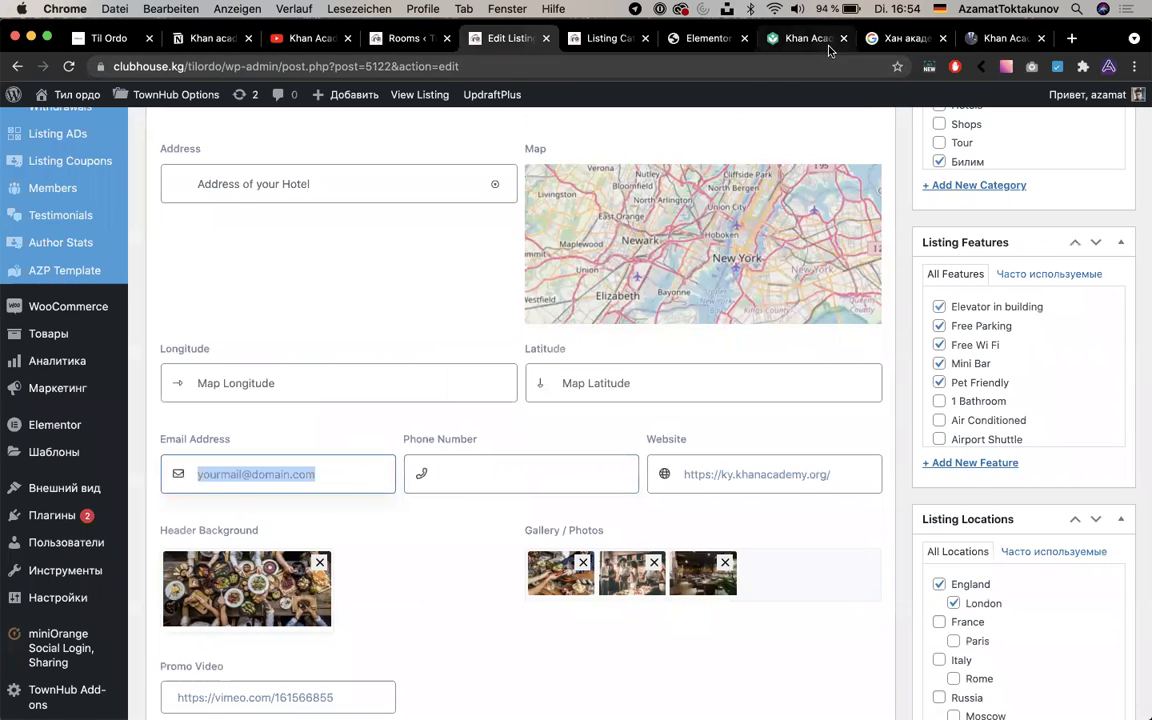
click(408, 320)
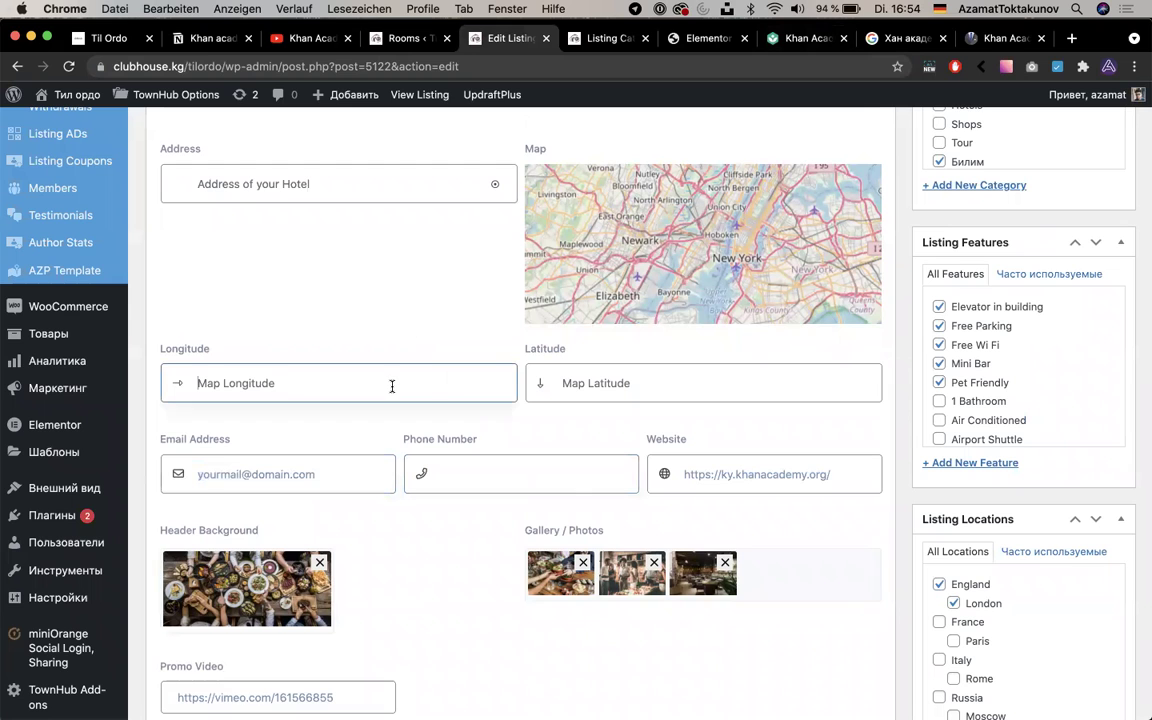
Go back to the Khan Academy page and run a Google search for khanacademy in its place
scroll(430, 297, down, 4)
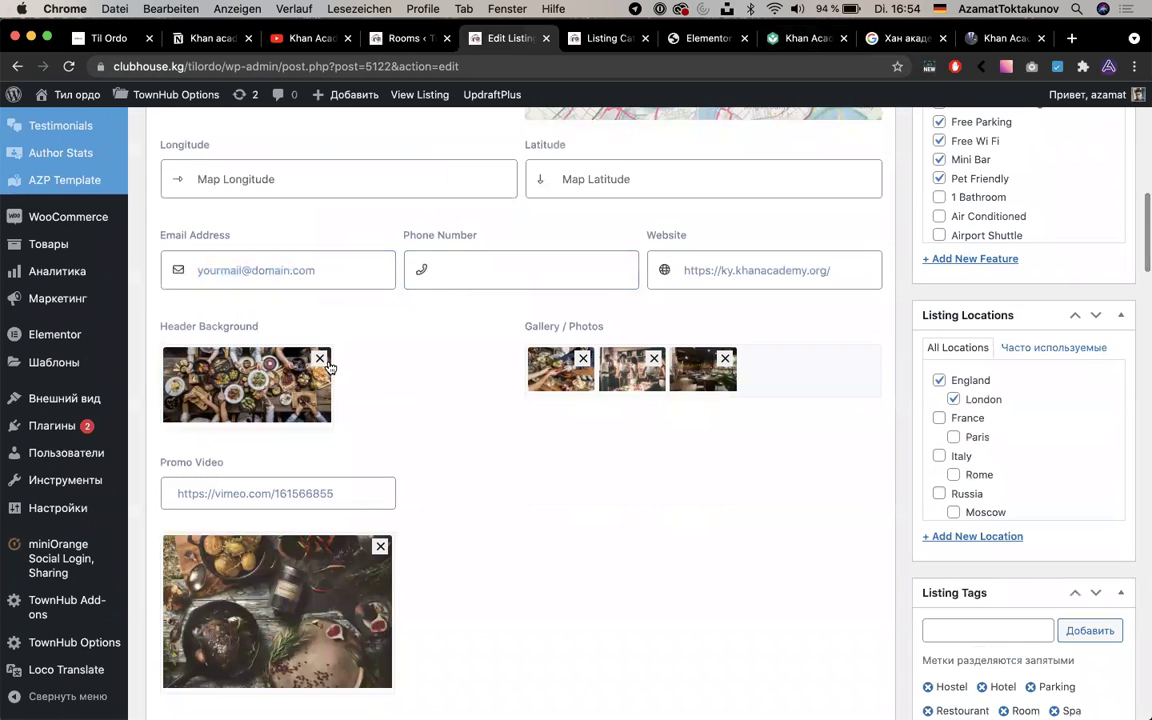
click(798, 38)
scroll(517, 325, up, 20)
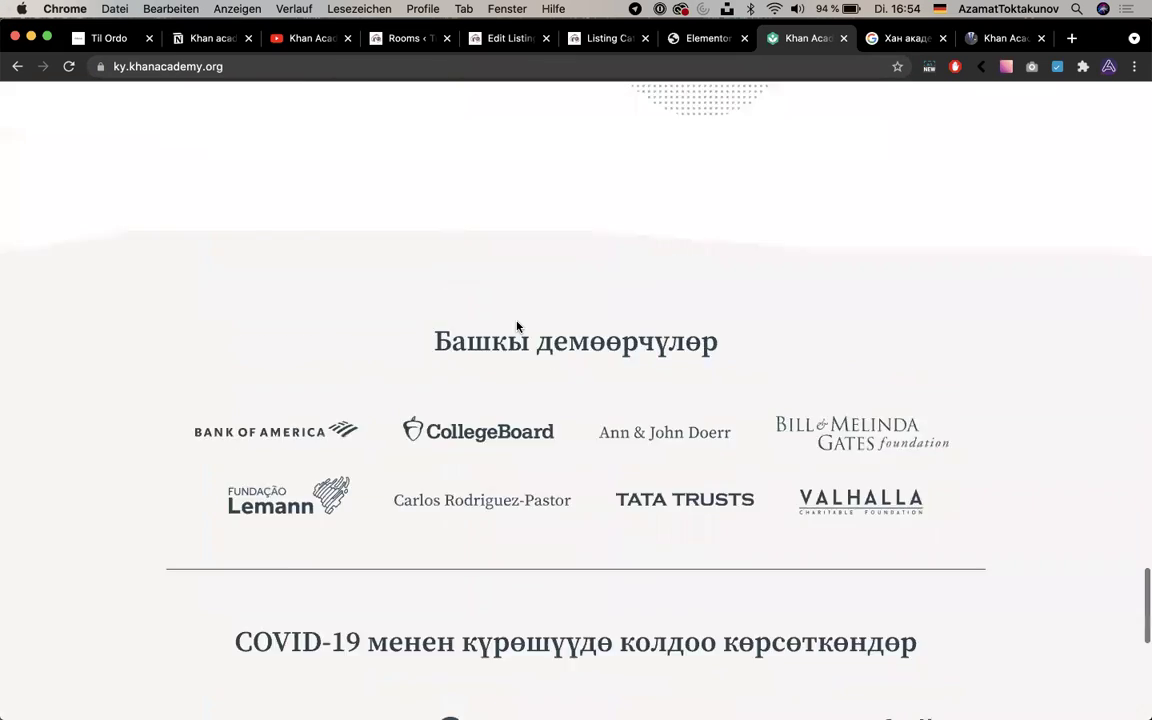
scroll(381, 157, up, 2)
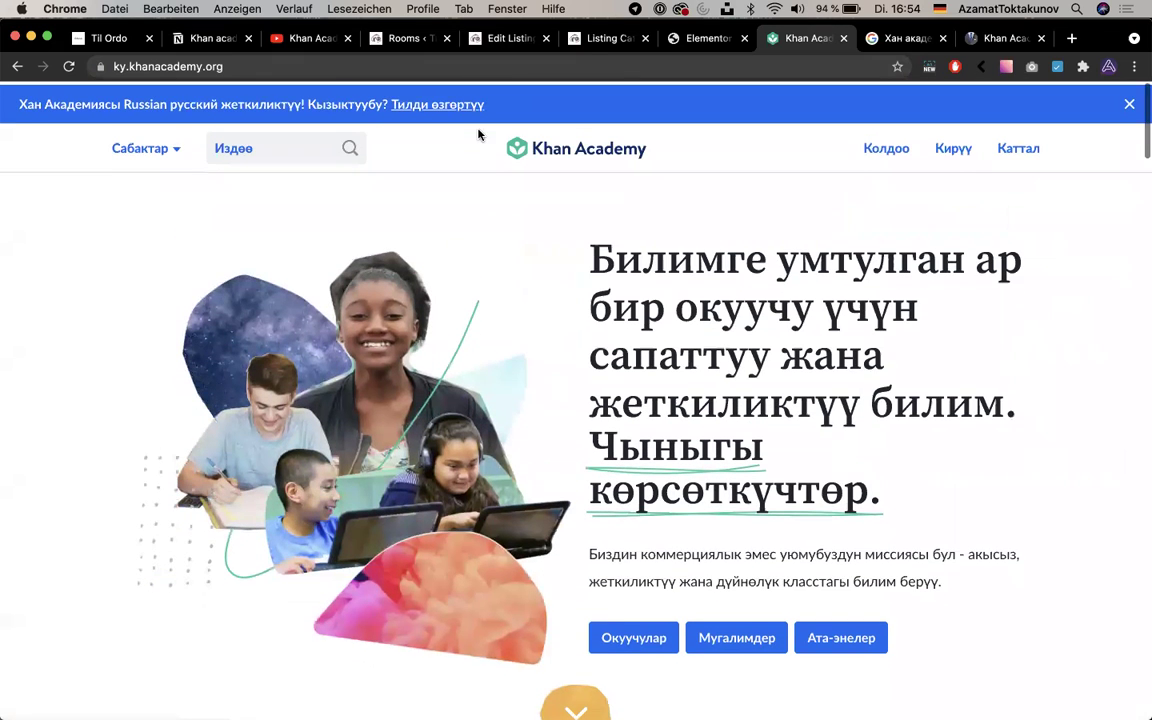
click(584, 65)
click(584, 65)
key(BackSpace)
key(BackSpace)
key(BackSpace)
key(BackSpace)
key(Home)
key(shift+alt+Right)
key(shift+alt+Right)
key(shift+alt+Right)
key(BackSpace)
key(Return)
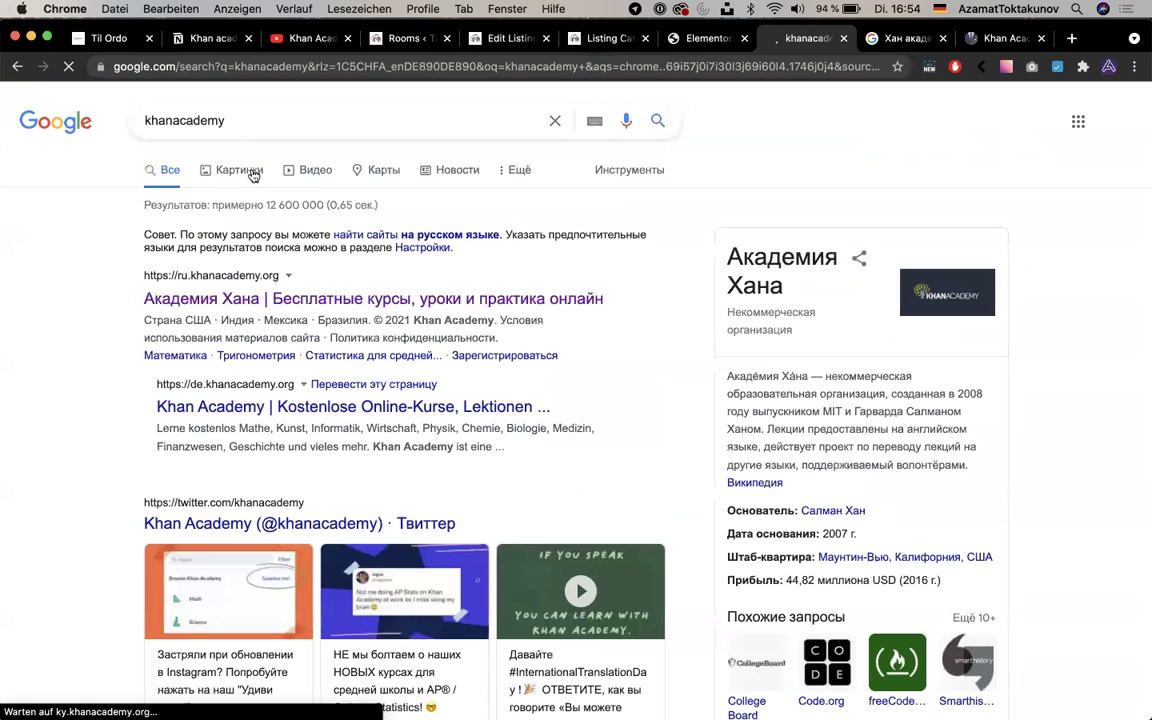
Find the dark blue Khan Academy logo from khanacademy.org among the image results and save it to the desktop
click(250, 171)
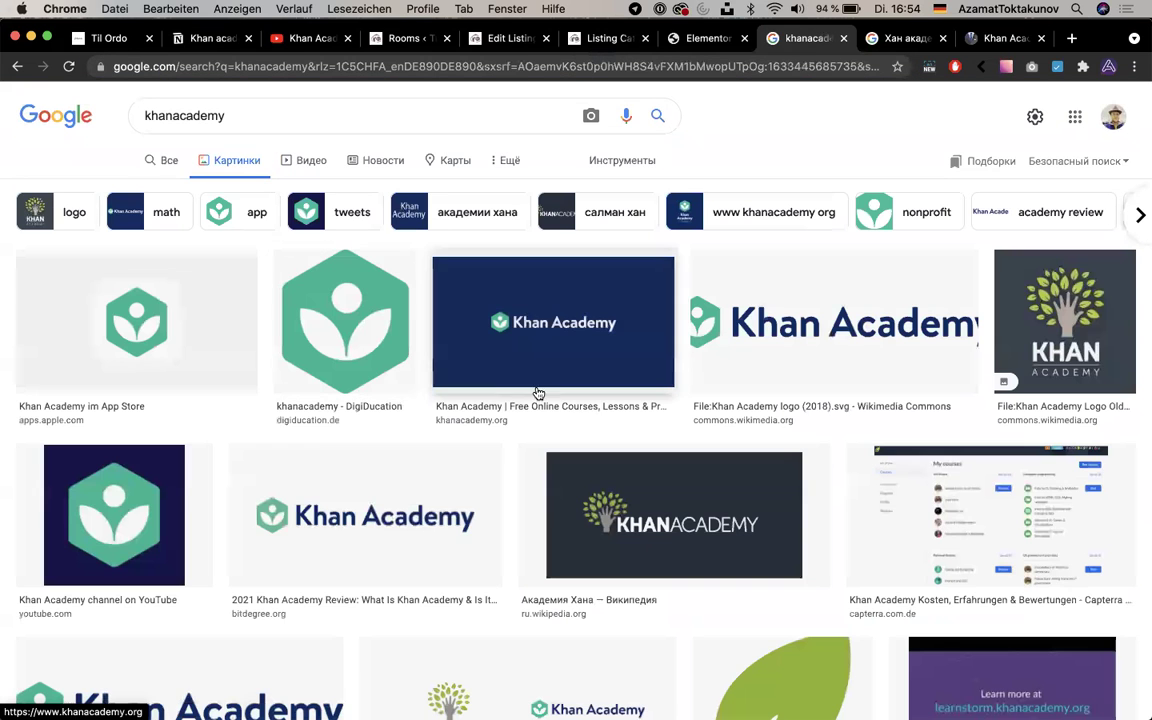
click(500, 350)
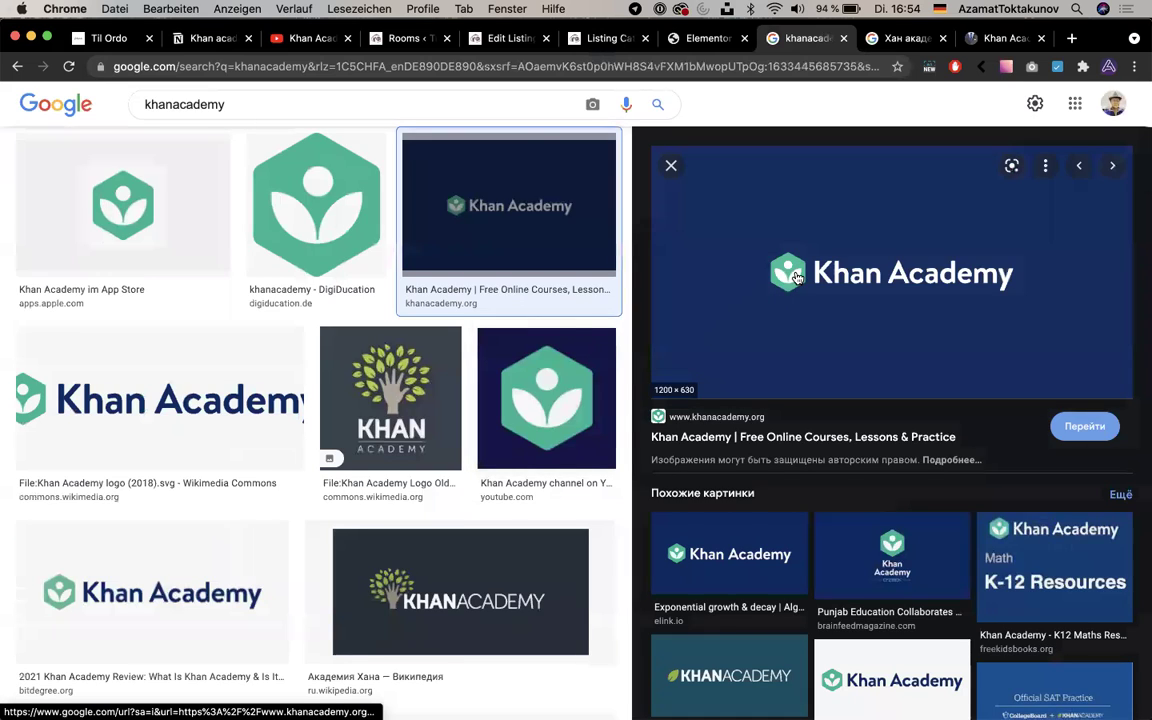
right_click(715, 242)
click(866, 431)
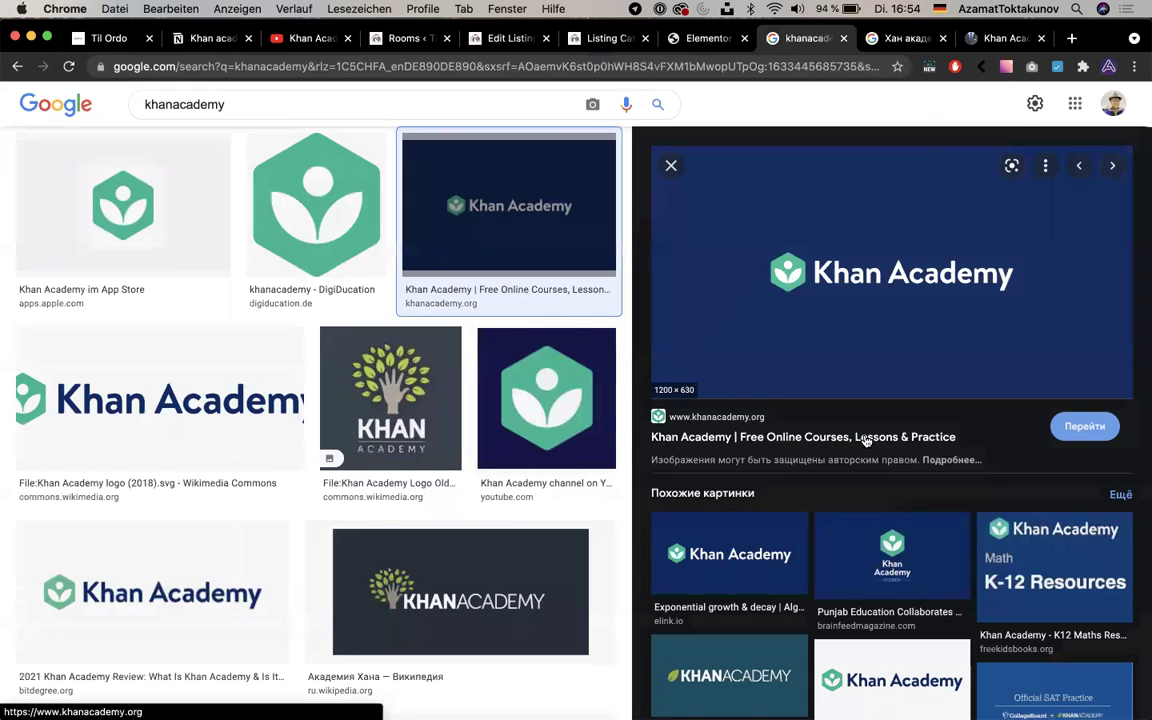
key(Return)
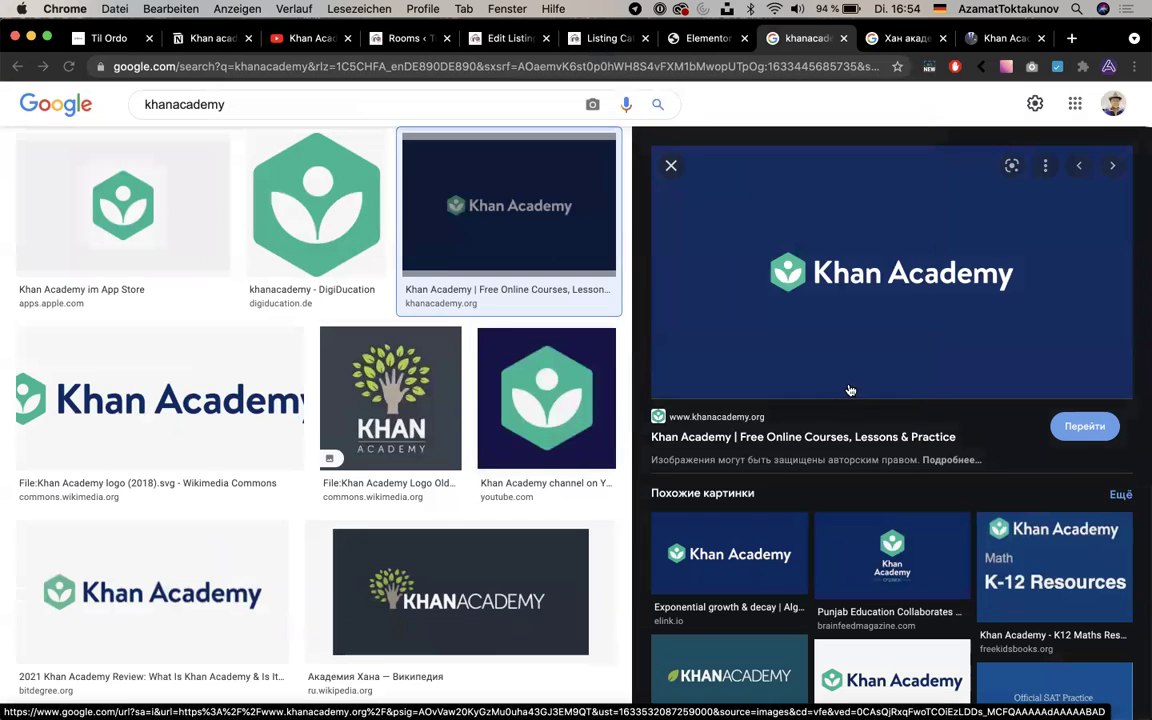
Return to the listing and remove the promo video's food image and its Vimeo link
click(695, 38)
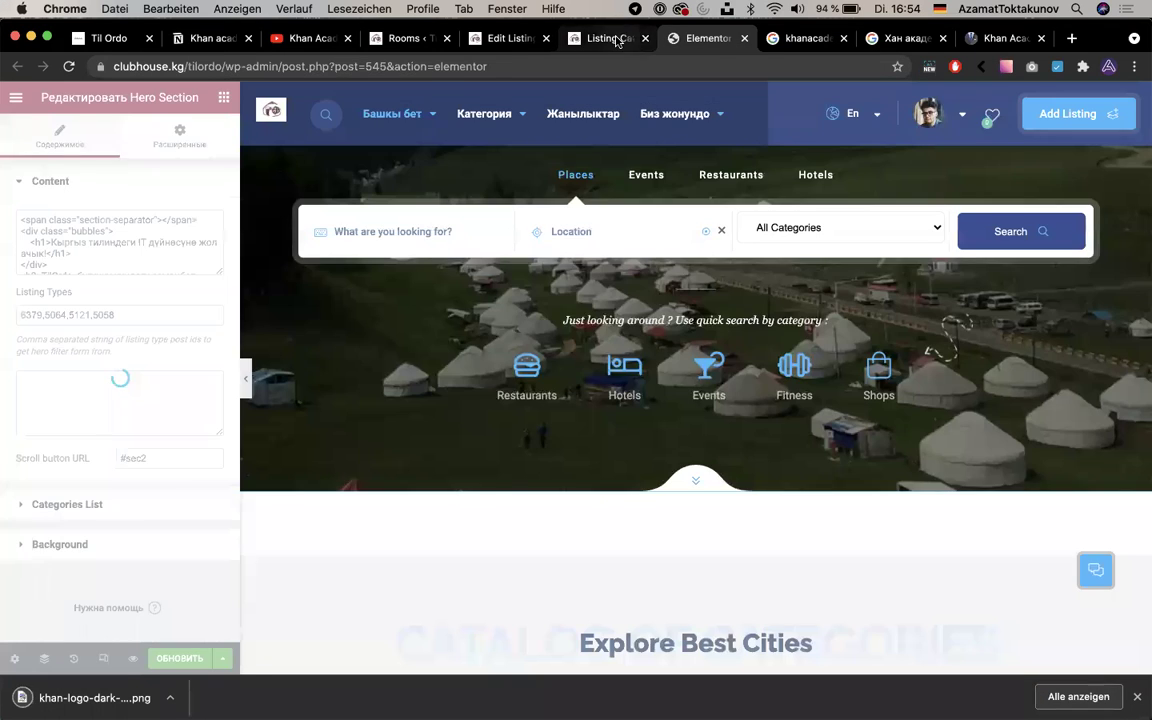
click(617, 37)
click(512, 38)
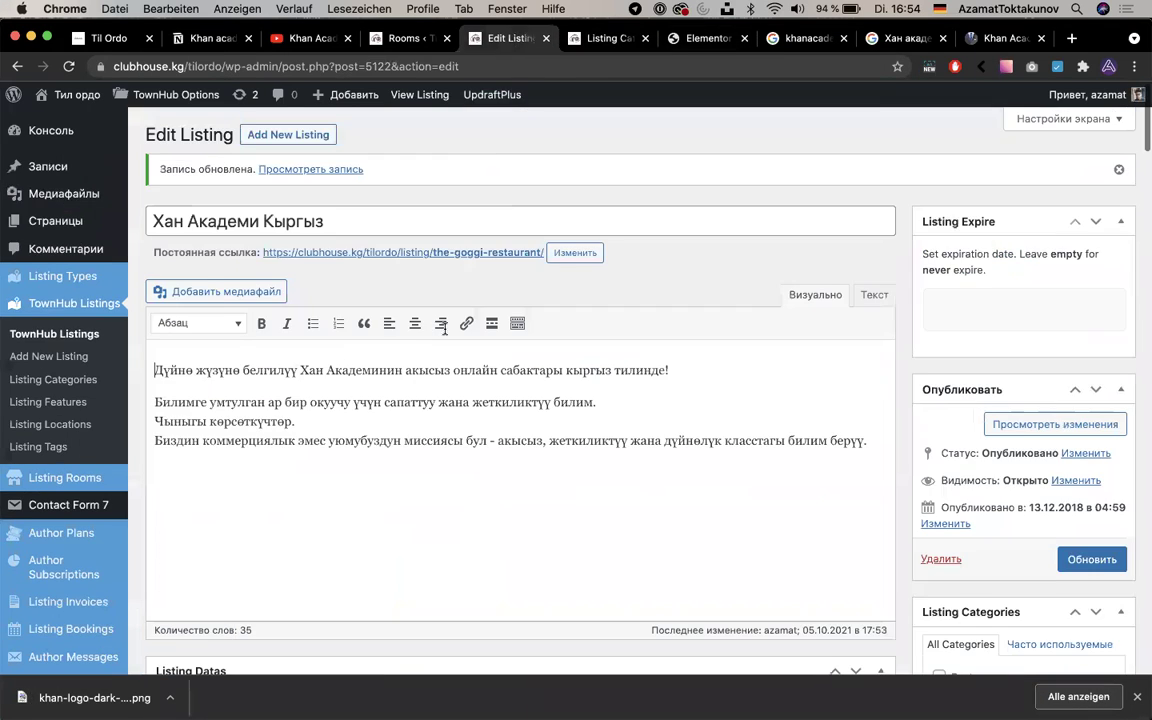
scroll(440, 362, down, 5)
scroll(440, 362, down, 8)
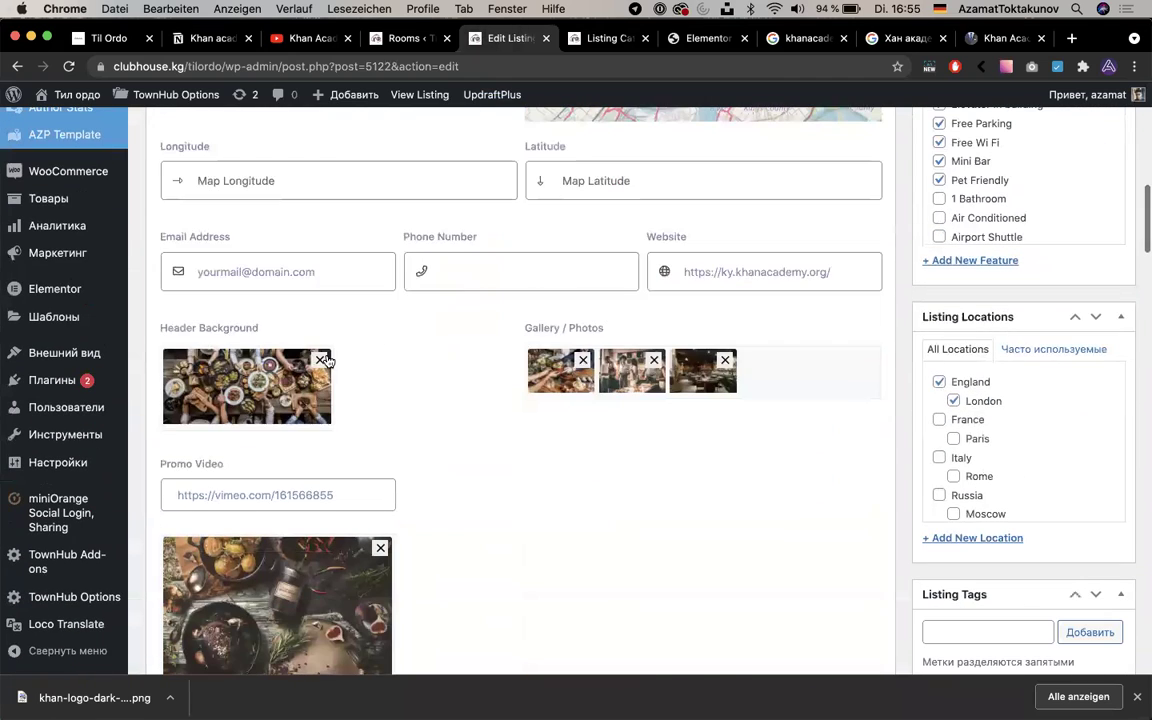
scroll(325, 360, down, 2)
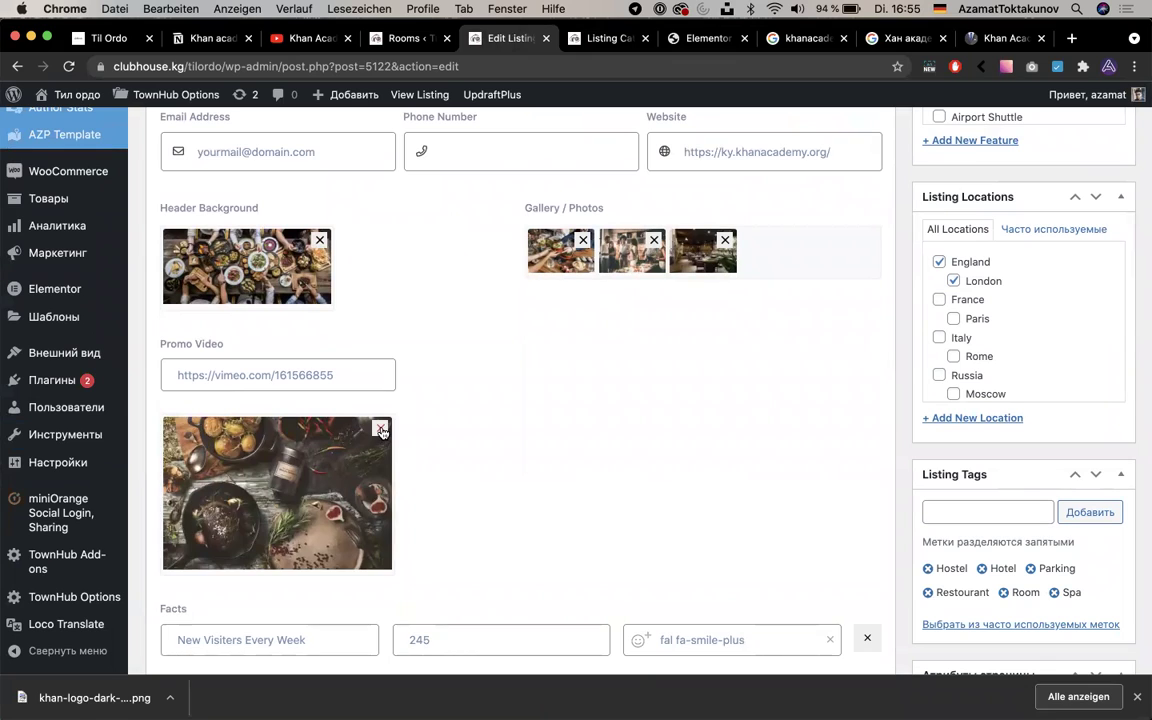
click(381, 430)
click(352, 374)
key(super+a)
key(BackSpace)
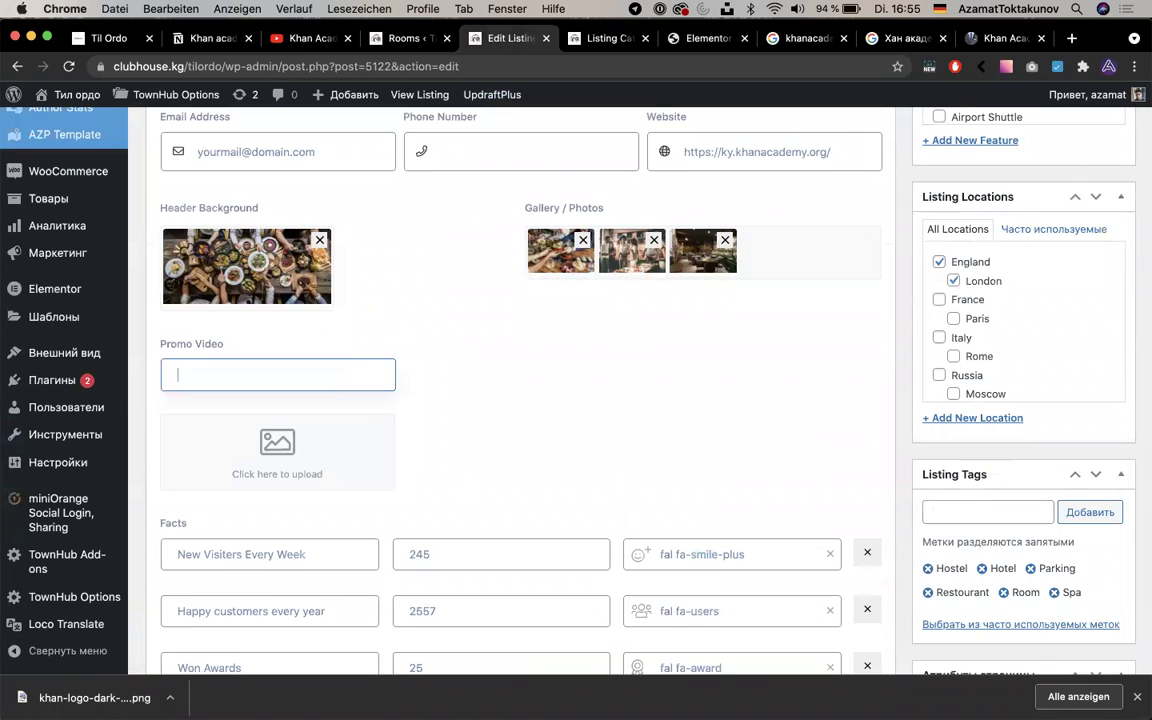
Upload khan-logo-dark-background-2.png from the desktop and set it as the promo video's image
click(300, 469)
click(124, 160)
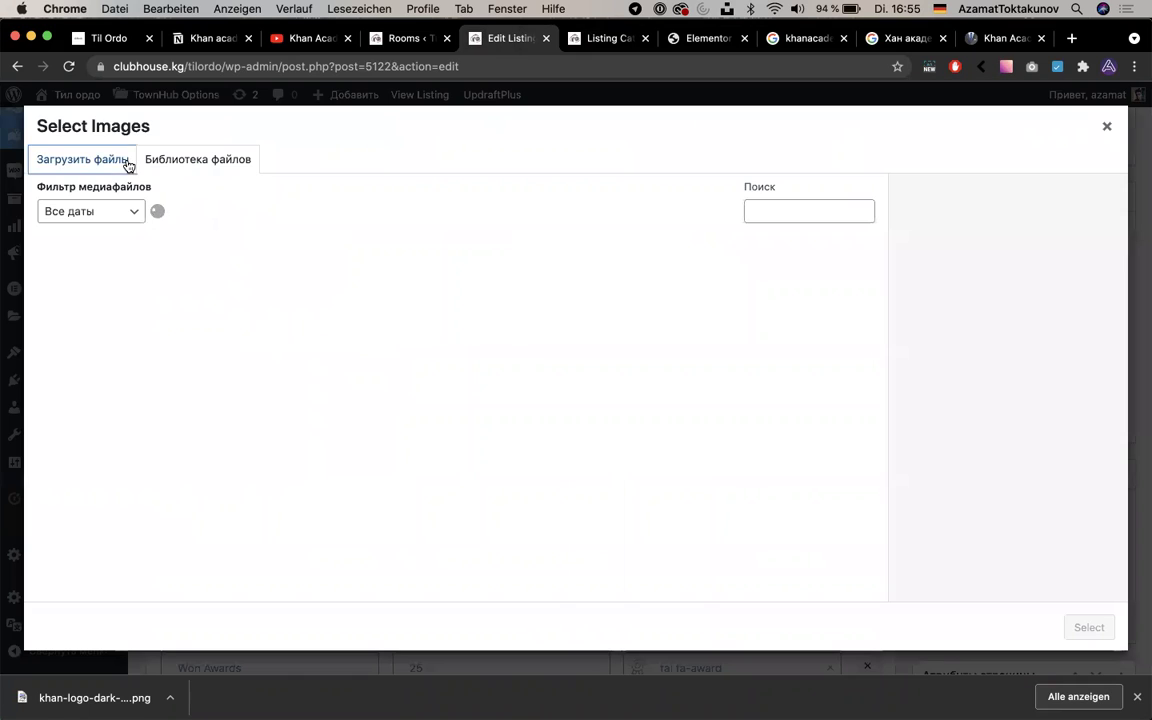
click(522, 390)
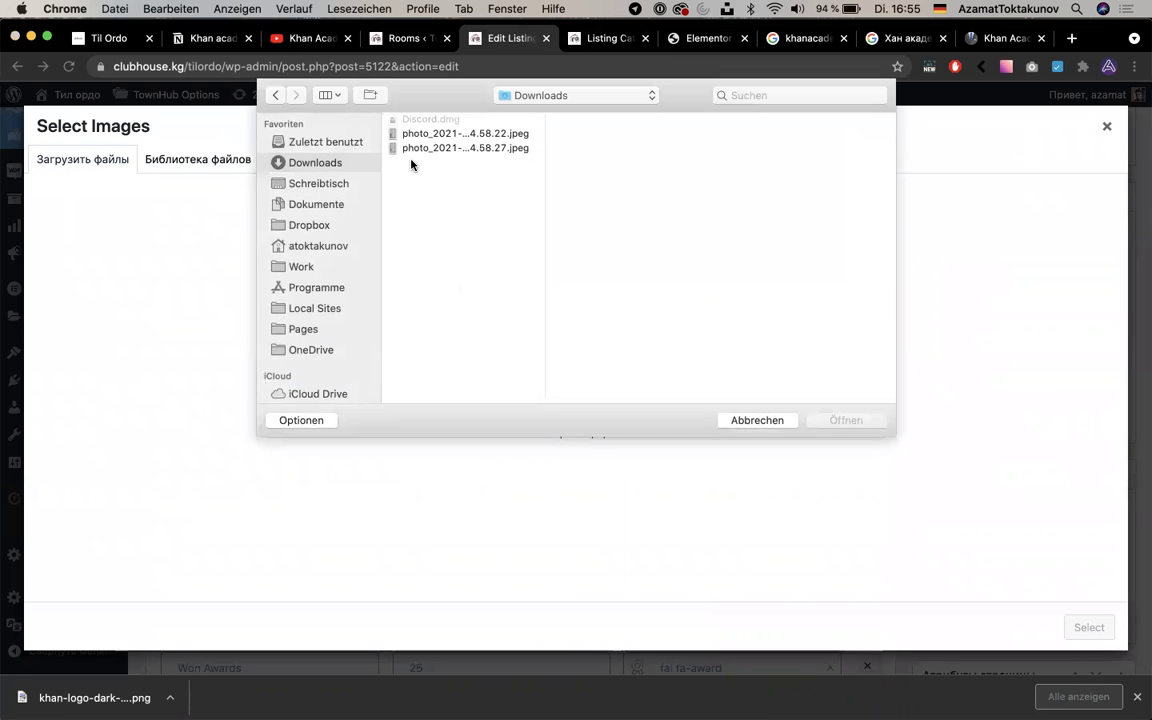
click(354, 183)
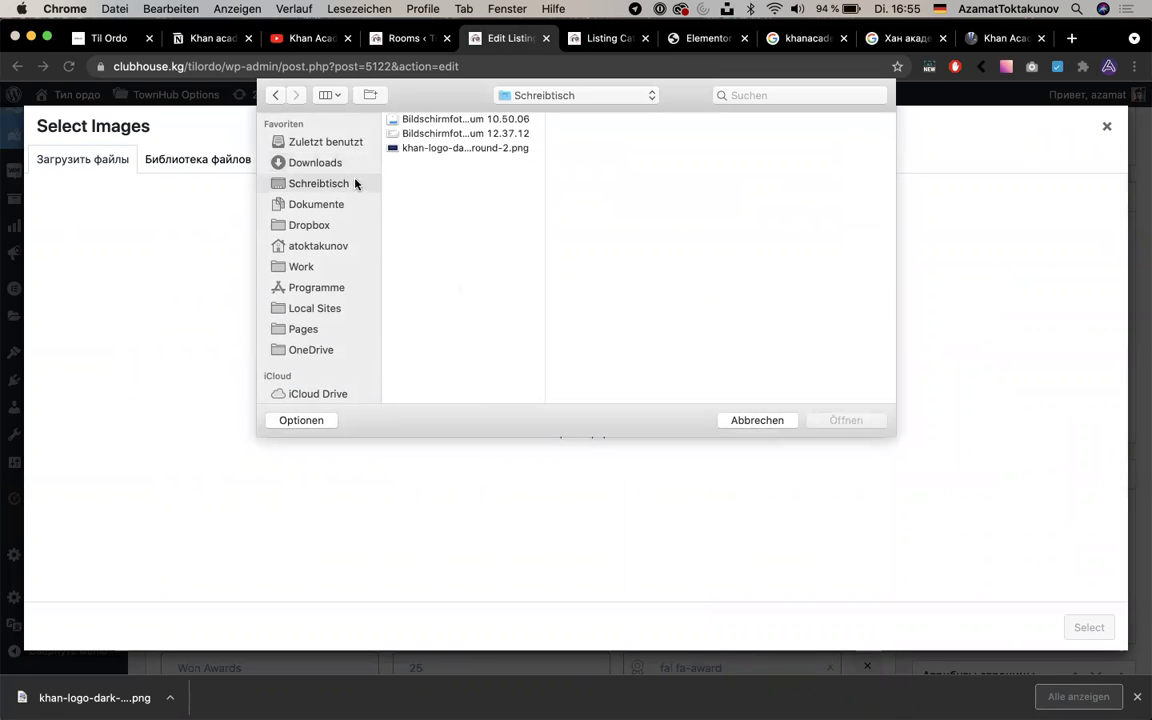
click(458, 148)
click(845, 420)
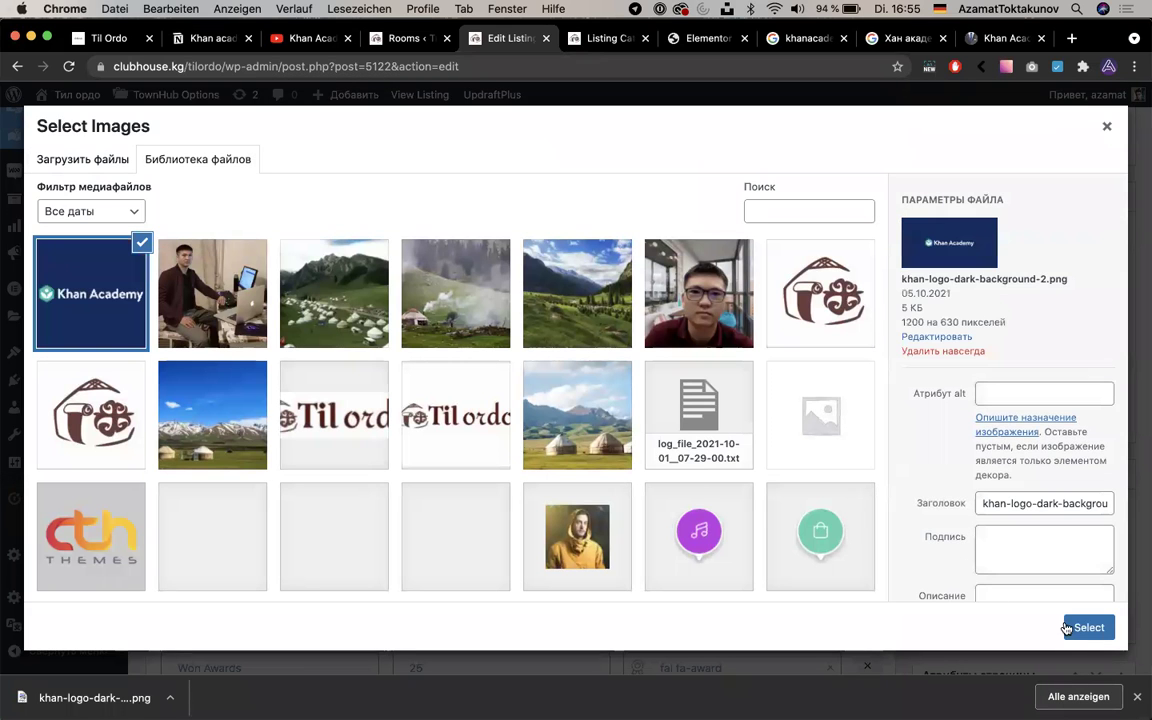
click(1085, 627)
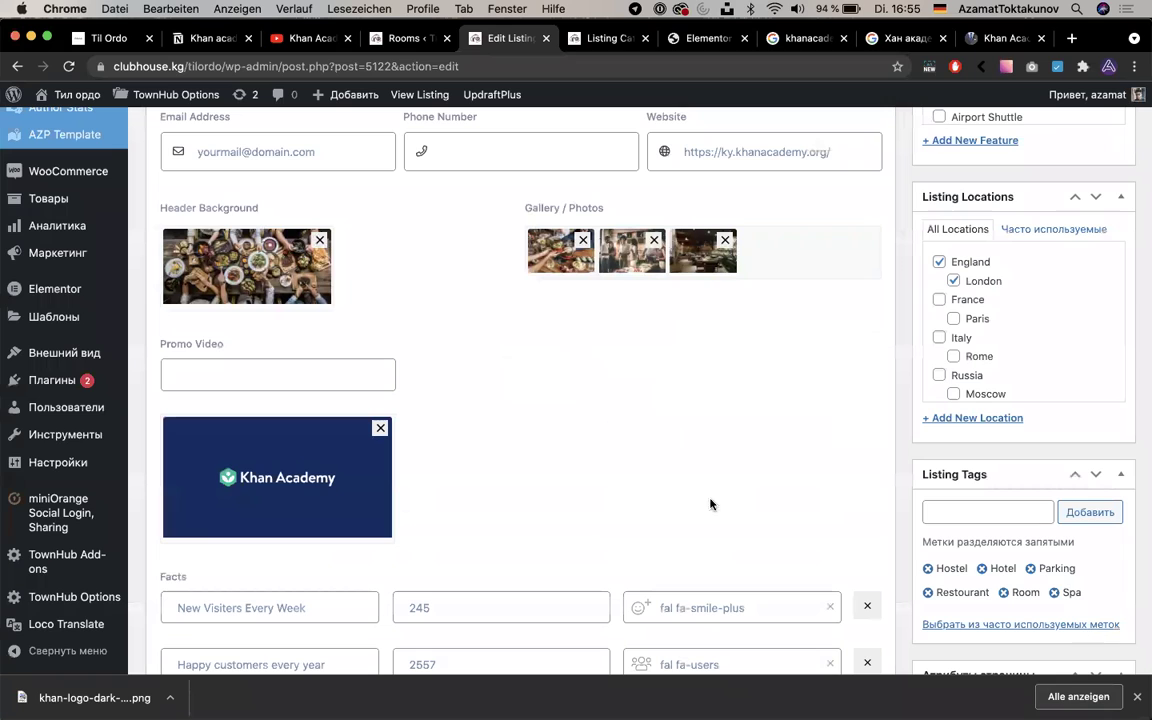
Remove the restaurant header background and all three gallery photos from the listing
click(317, 242)
click(580, 241)
click(580, 241)
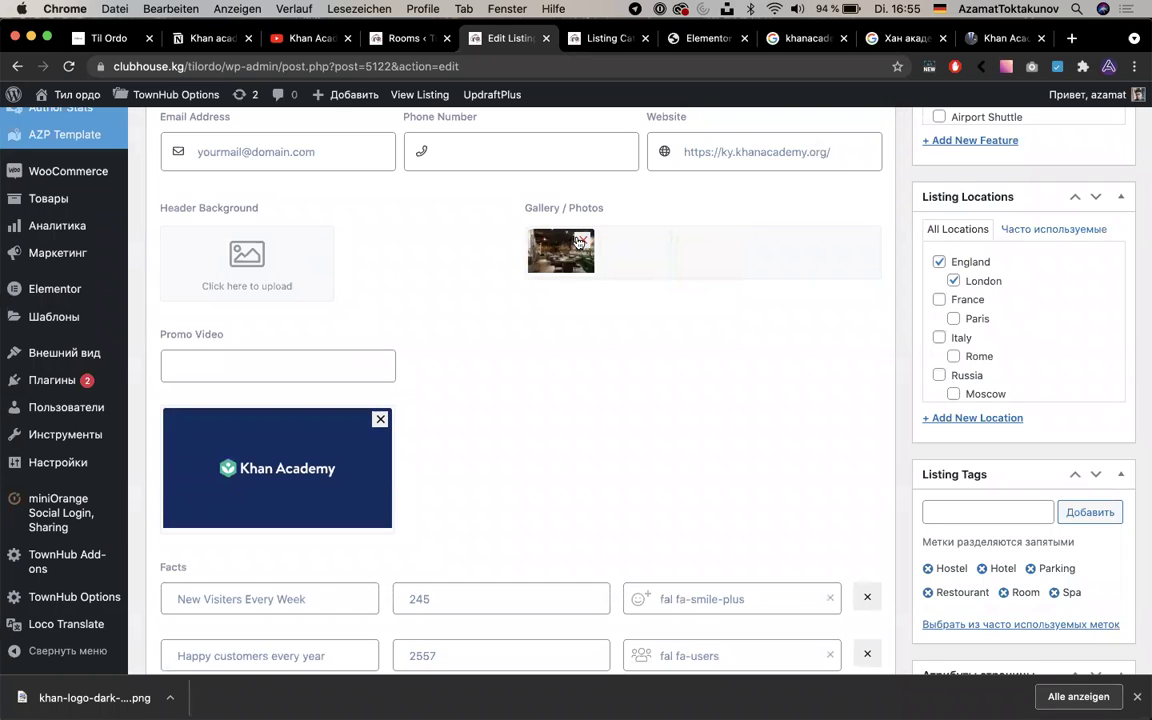
click(580, 241)
Upload khan-logo-dark-background-2.png from the desktop again for the listing's header background
click(249, 262)
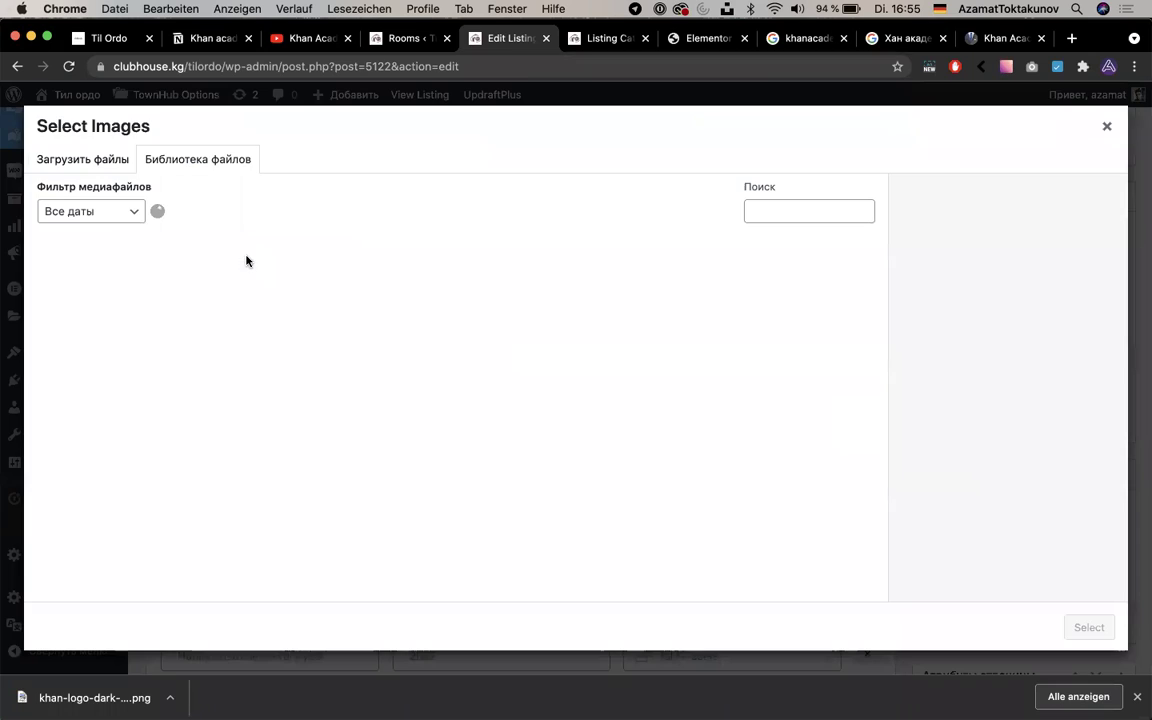
click(122, 160)
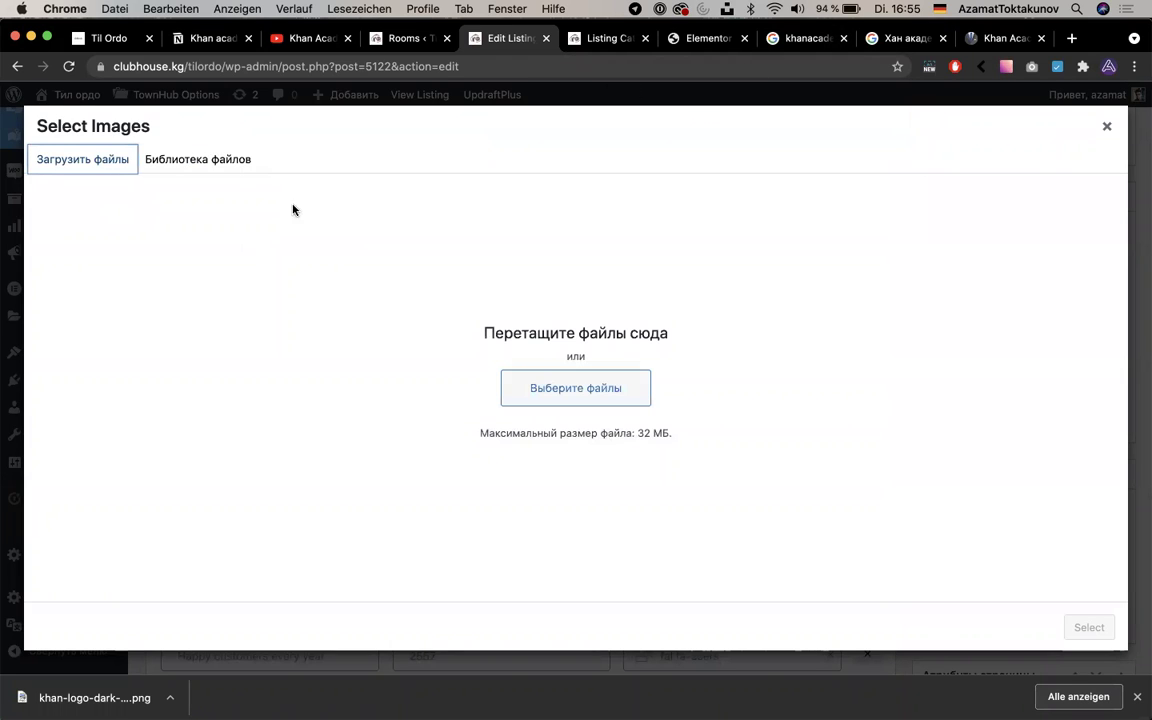
click(543, 386)
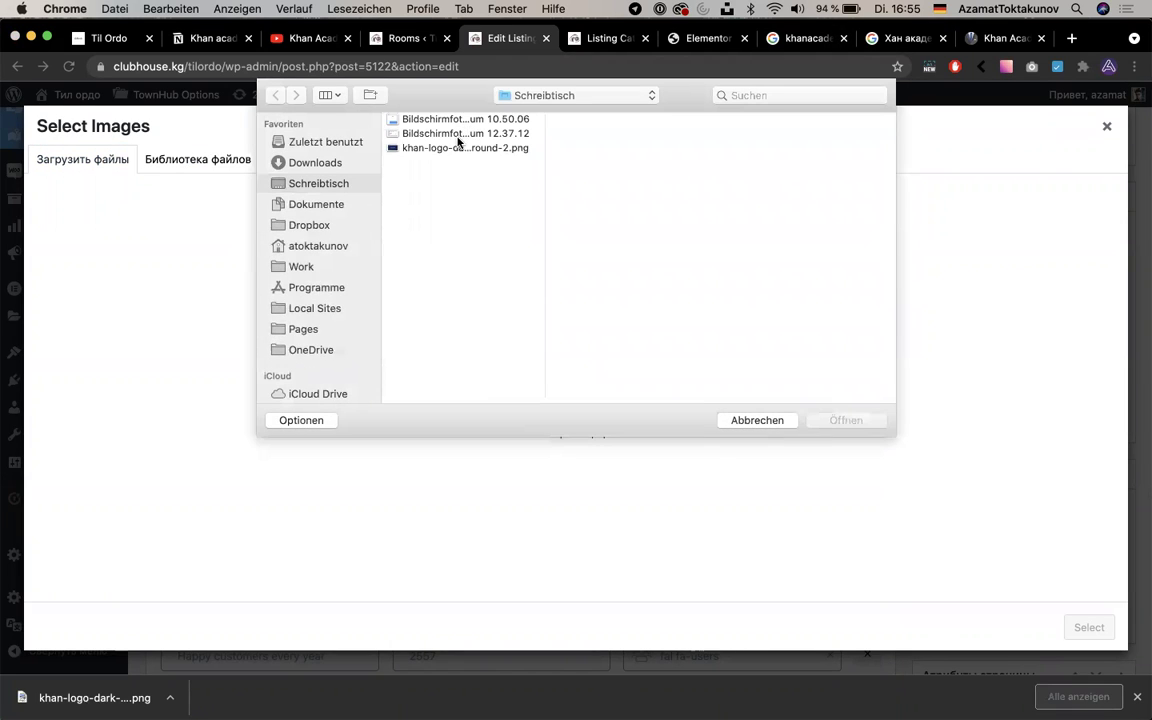
click(459, 147)
click(850, 420)
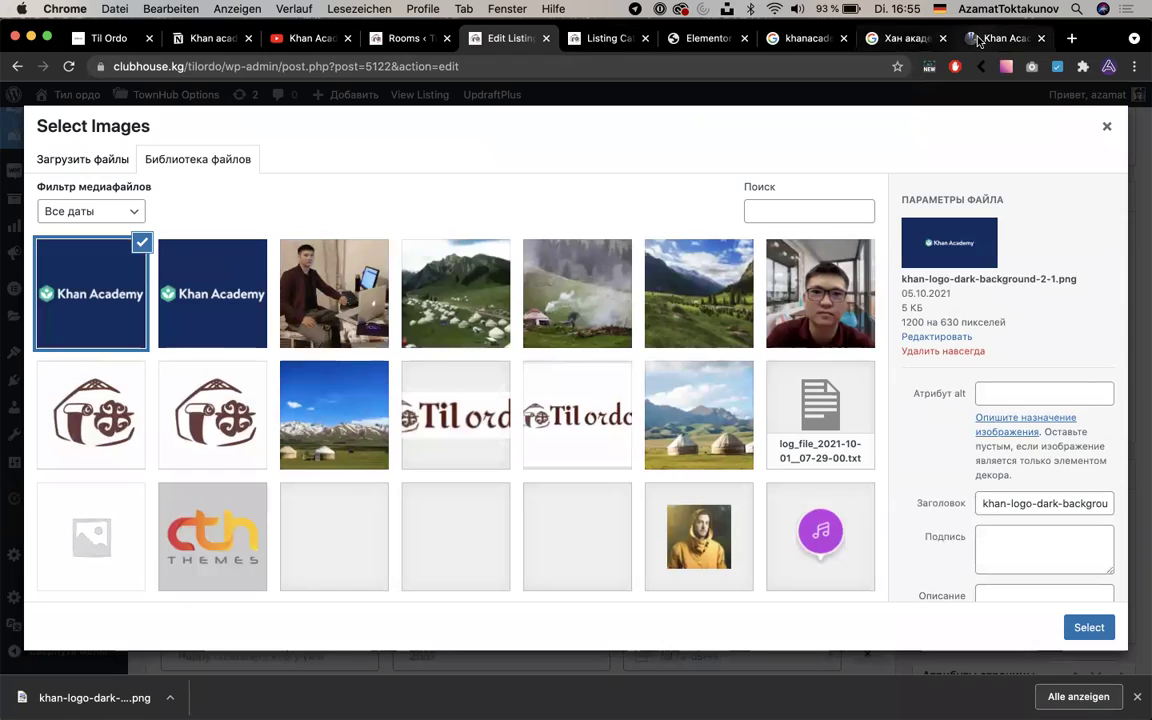
Permanently delete the duplicate khan-logo-dark-background-2-1.png and set the remaining khan-logo-dark-background-2.png as the header background
click(922, 42)
click(523, 42)
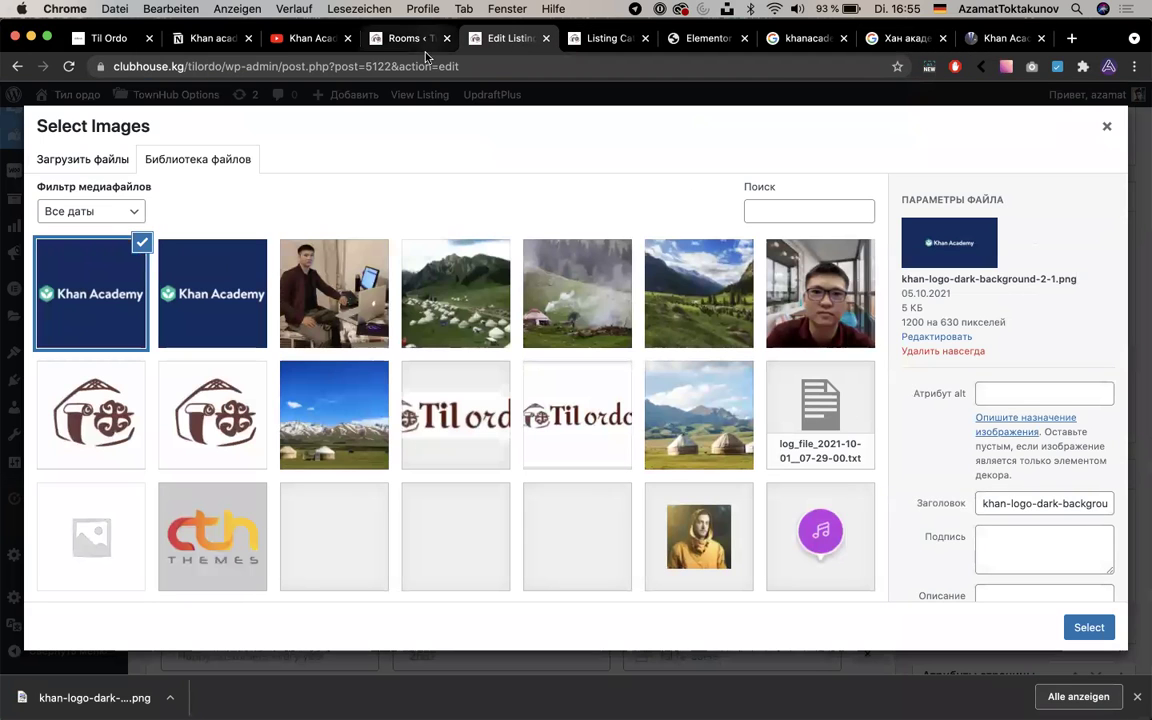
click(930, 351)
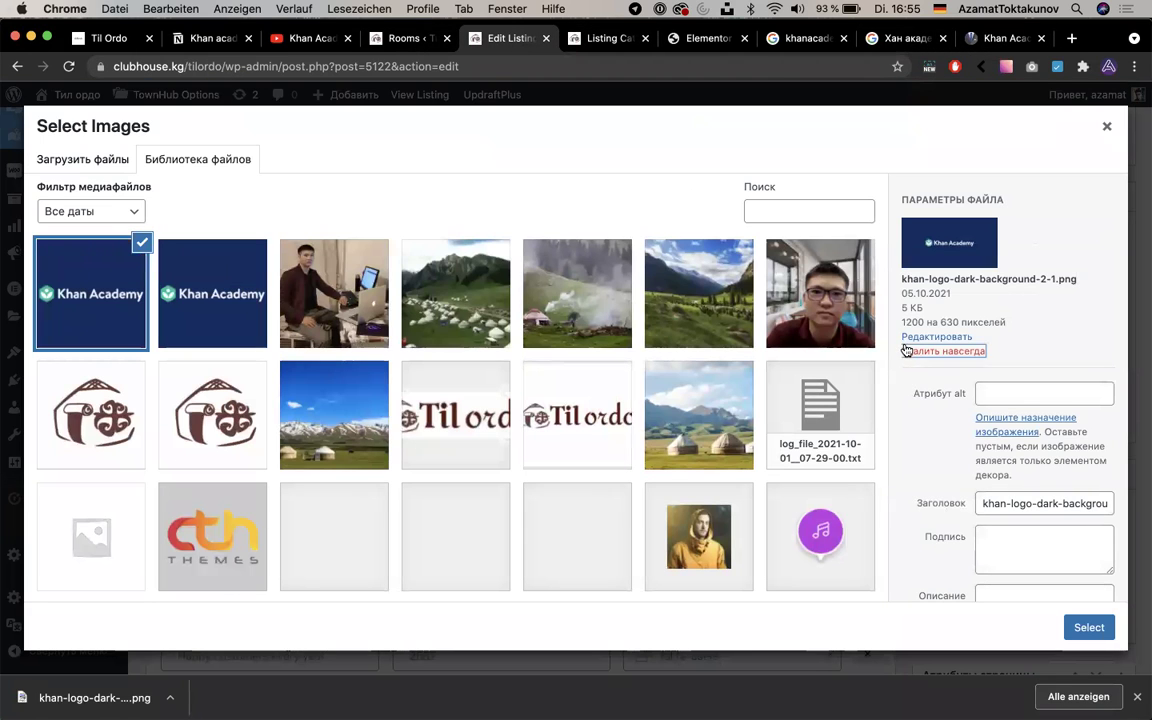
click(701, 189)
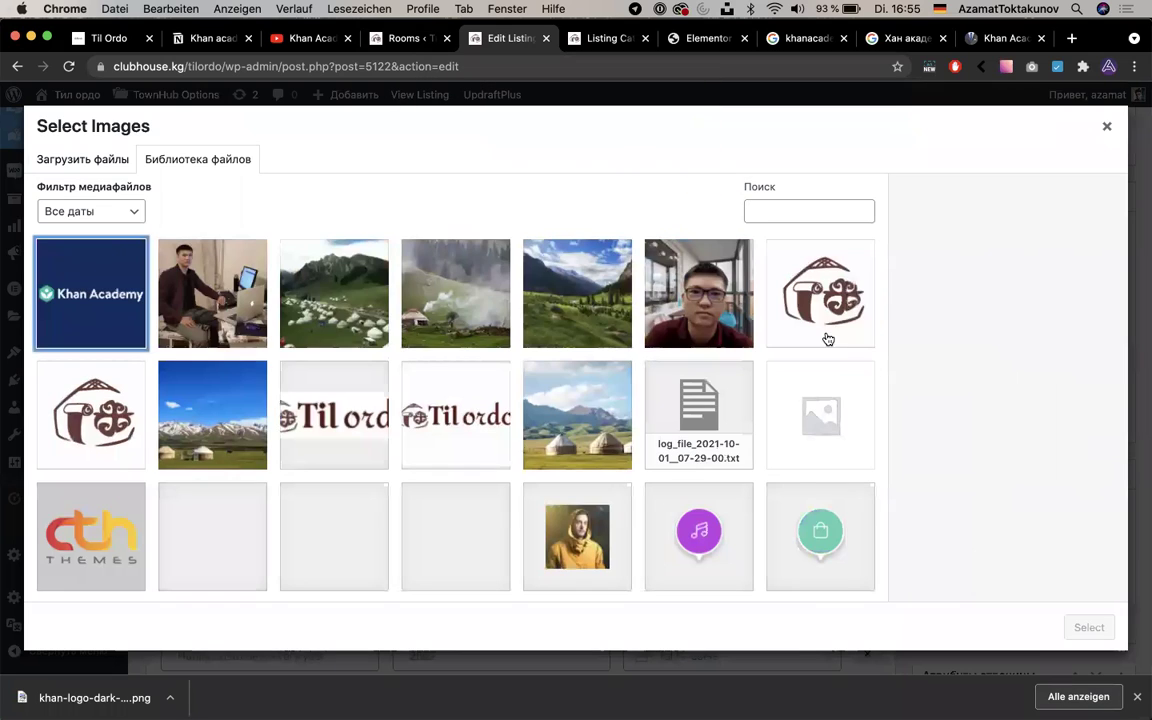
click(60, 276)
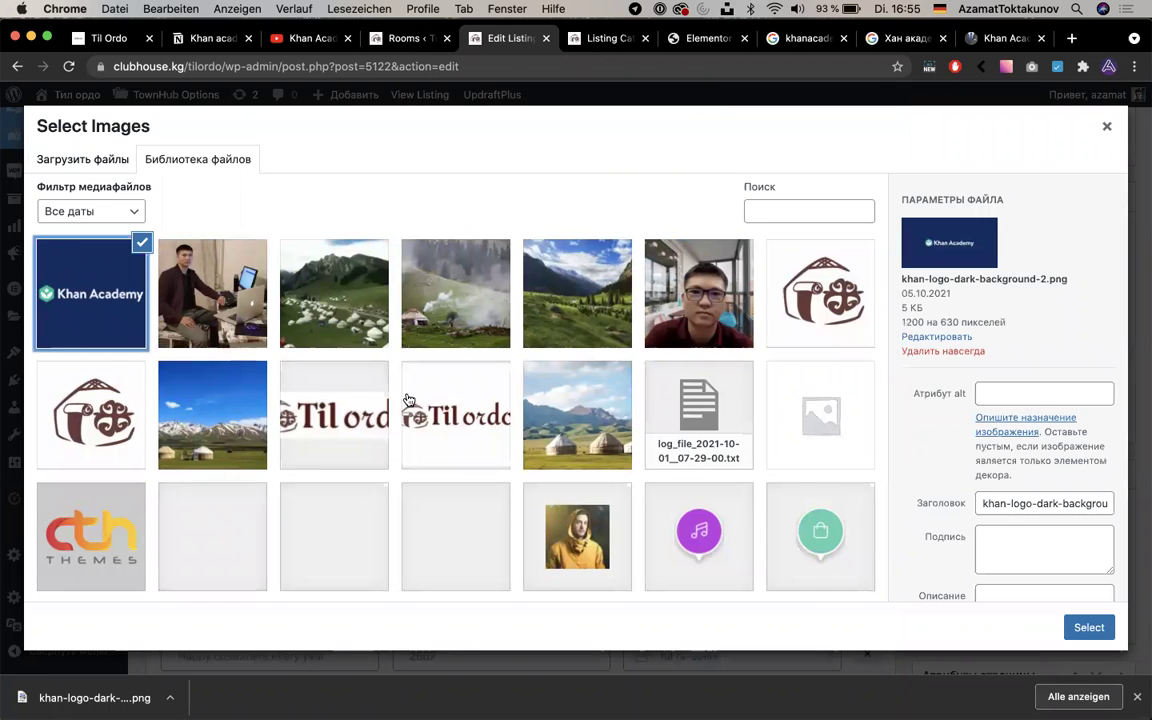
click(1089, 627)
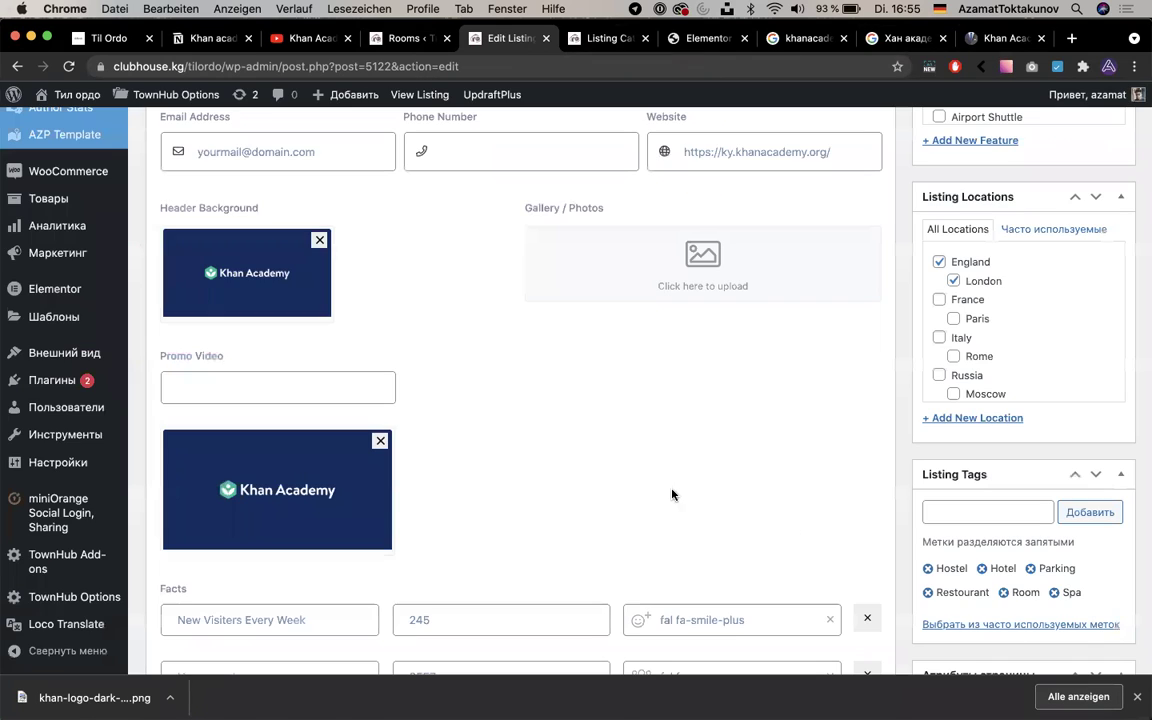
Remove all three facts: New Visiters Every Week, Happy customers every year and Won Awards
scroll(652, 491, down, 2)
scroll(640, 500, down, 2)
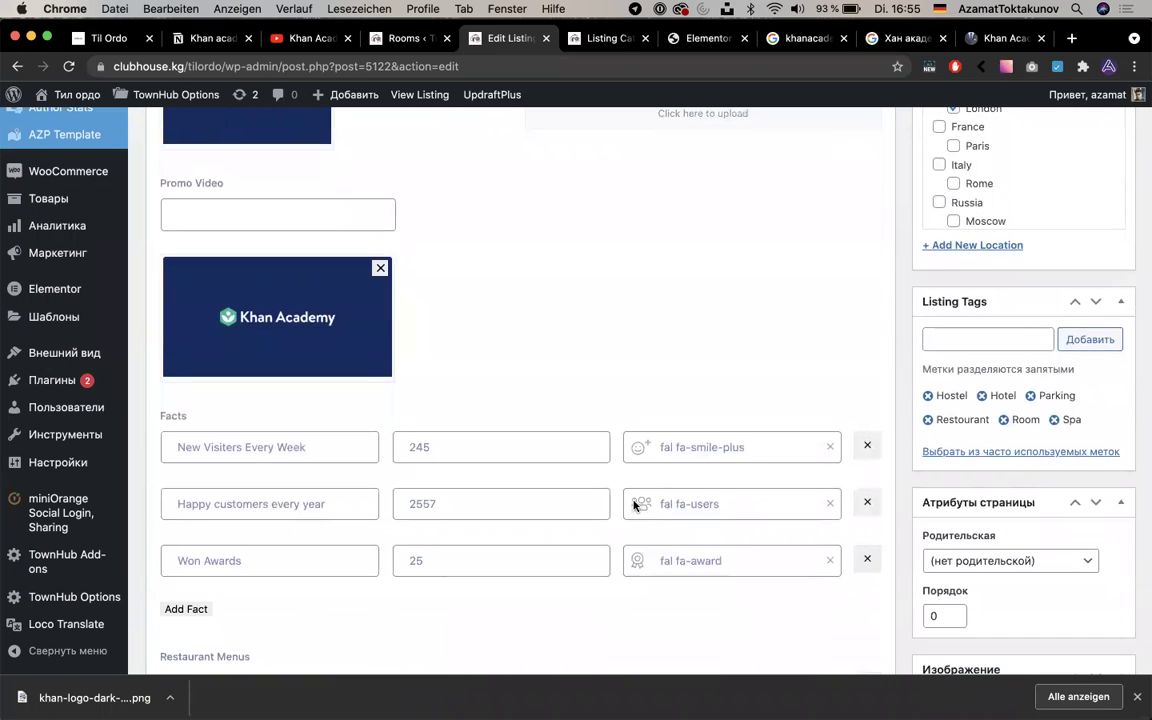
click(867, 447)
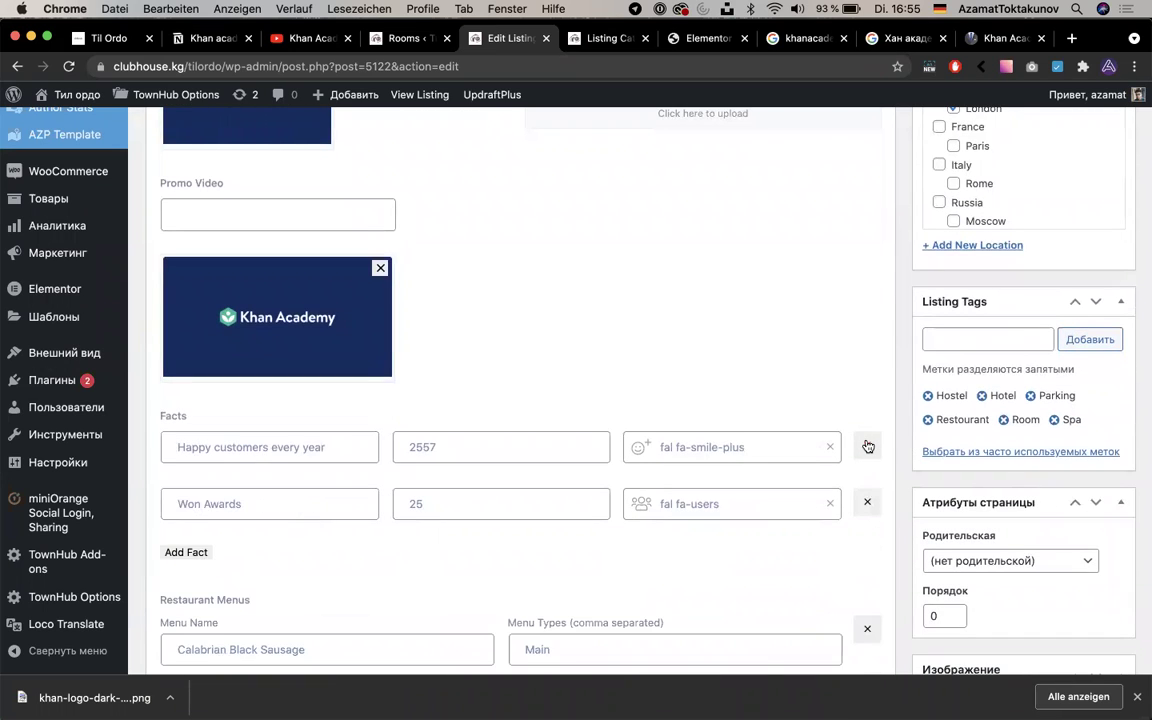
click(867, 447)
click(867, 447)
Remove every restaurant menu entry from the listing, starting with Calabrian Black Sausage
scroll(860, 467, down, 1)
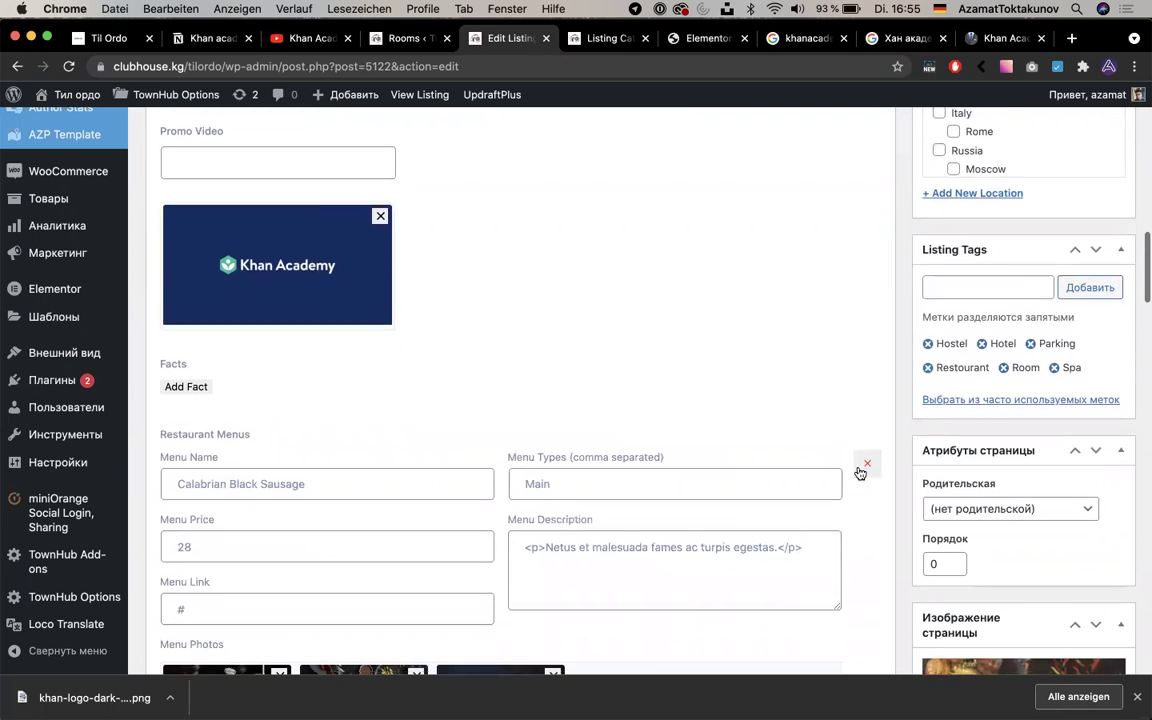
click(867, 464)
click(867, 464)
click(867, 464)
click(869, 466)
Remove the res-menu file from Menu PDF and leave the media library without choosing a replacement
scroll(874, 470, down, 2)
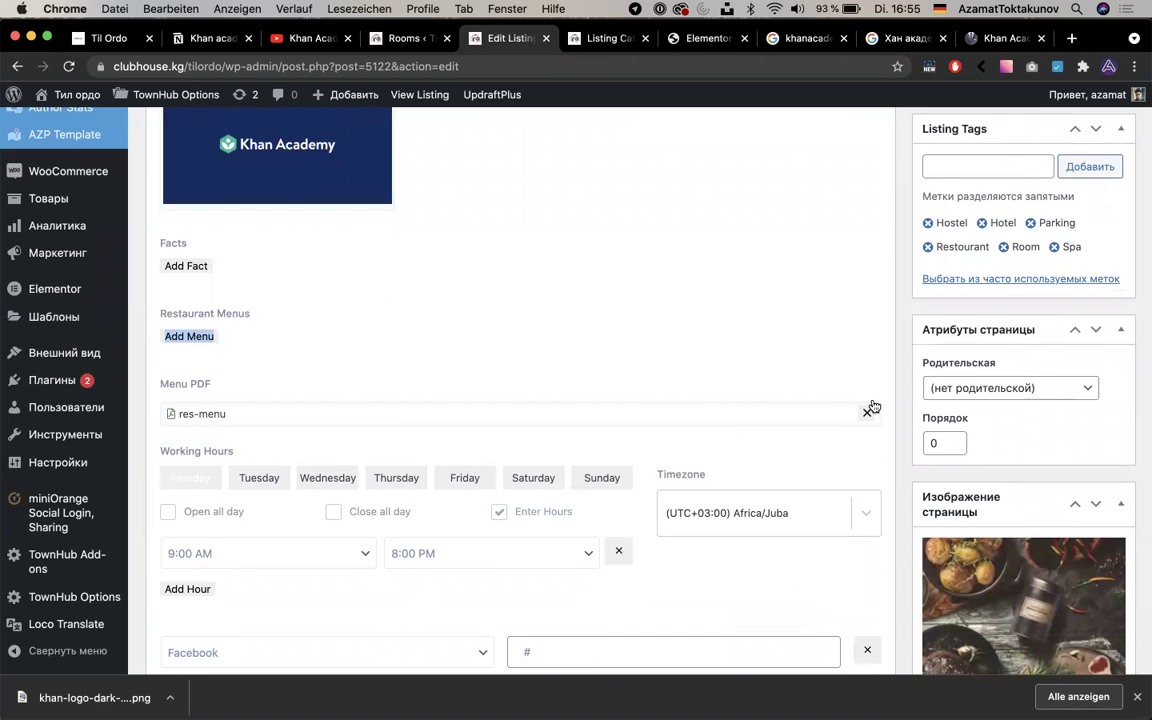
click(867, 414)
click(866, 420)
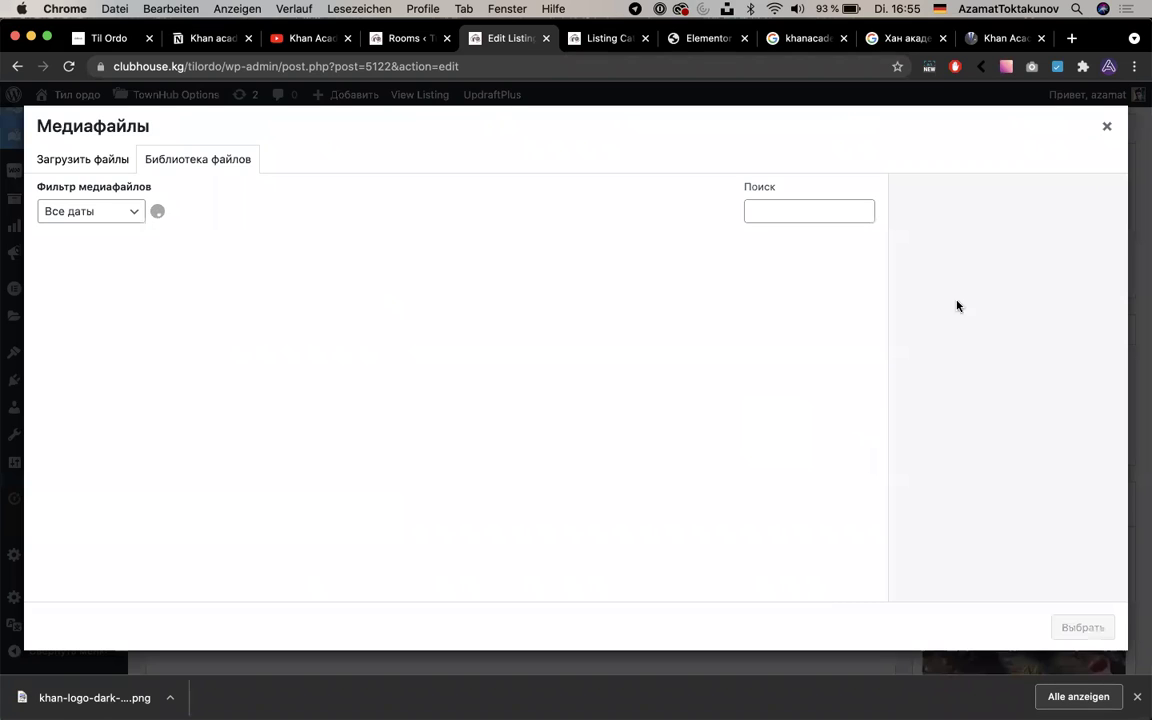
click(1107, 126)
Replace the placeholder excerpt with the description's opening sentence, "Дүйнө жүзүнө белгилүү Хан Академинин акысыз онлайн сабактары кыргыз тилинде!"
scroll(742, 468, down, 2)
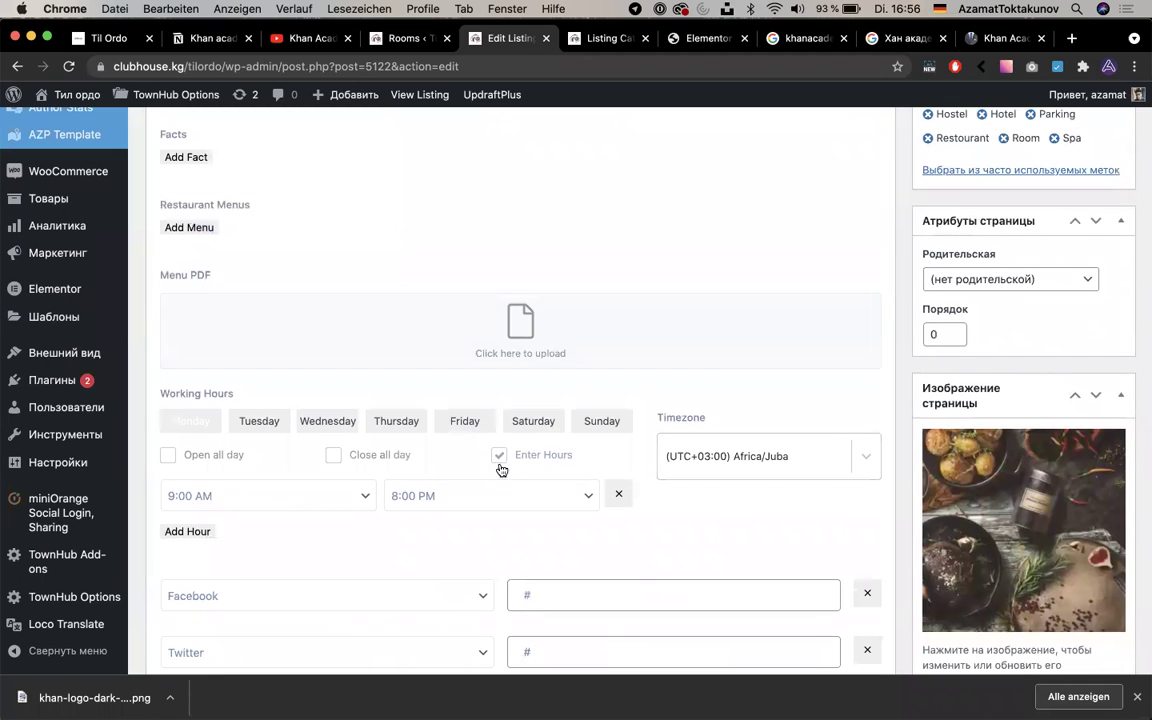
scroll(504, 461, down, 10)
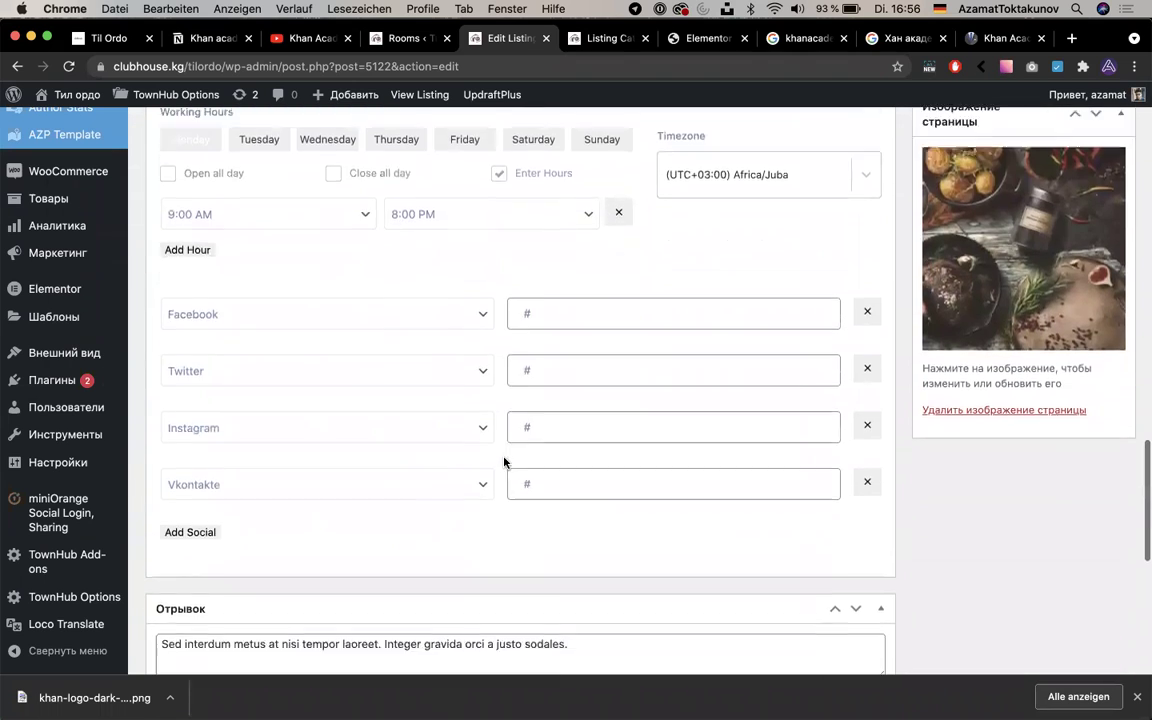
scroll(566, 437, up, 1)
click(570, 437)
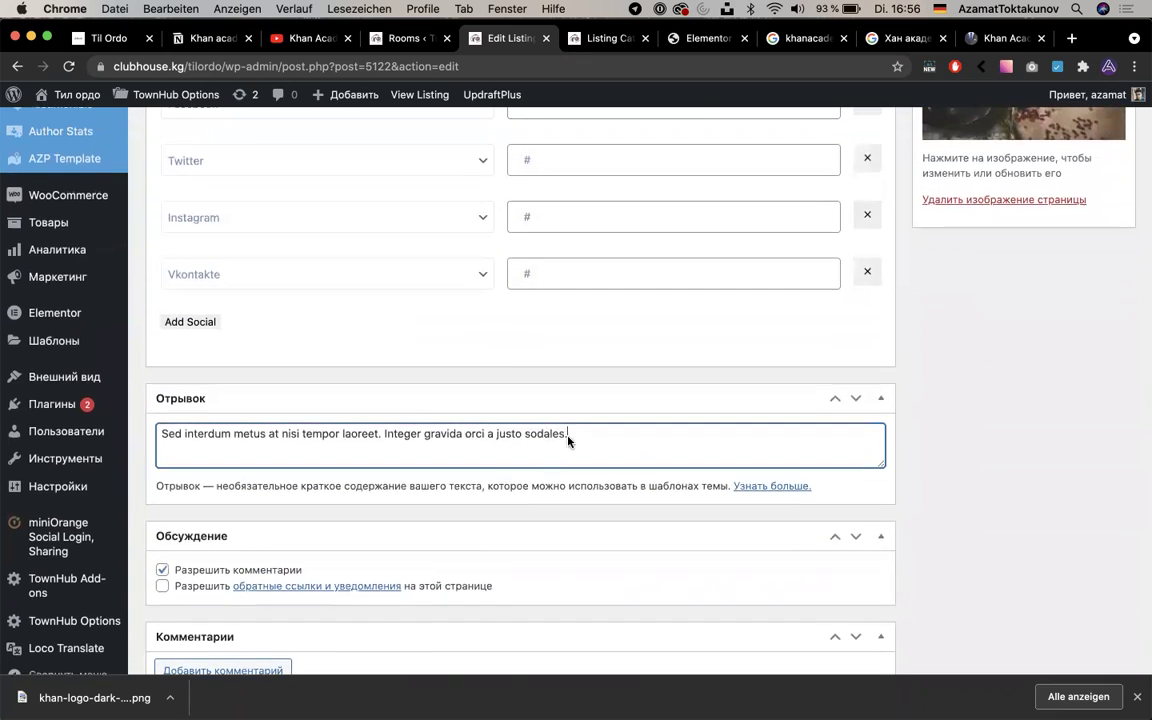
scroll(570, 437, up, 15)
scroll(568, 441, up, 12)
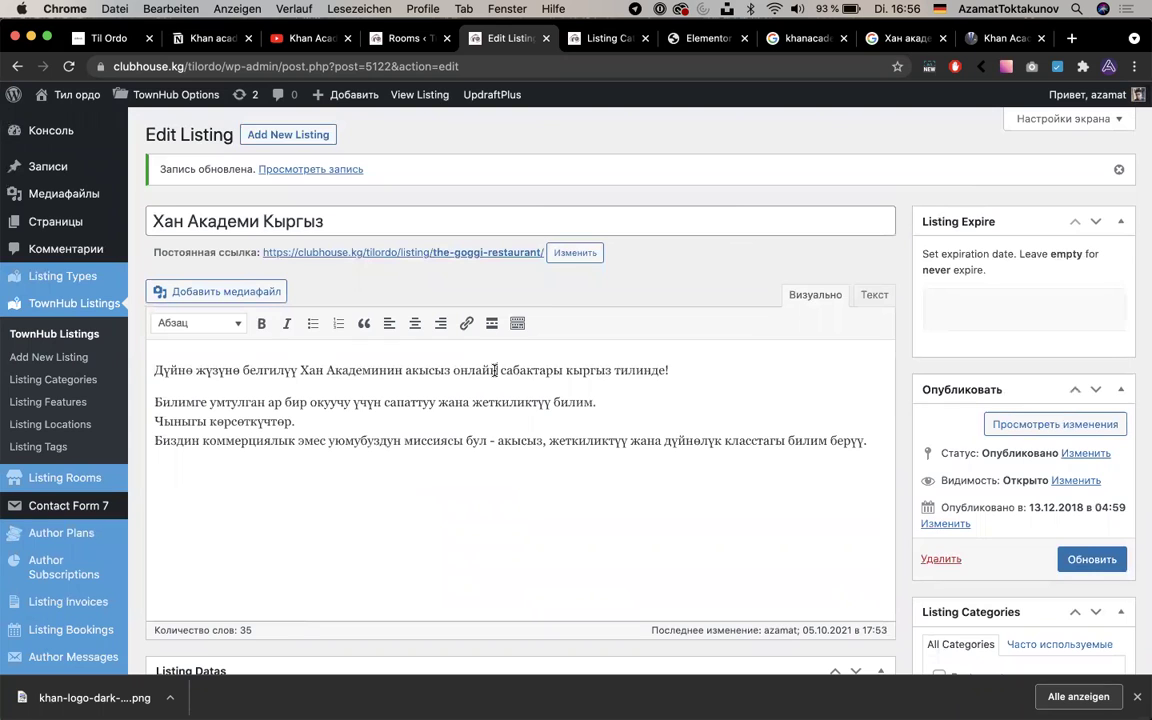
triple_click(494, 370)
key(super+c)
scroll(494, 372, down, 20)
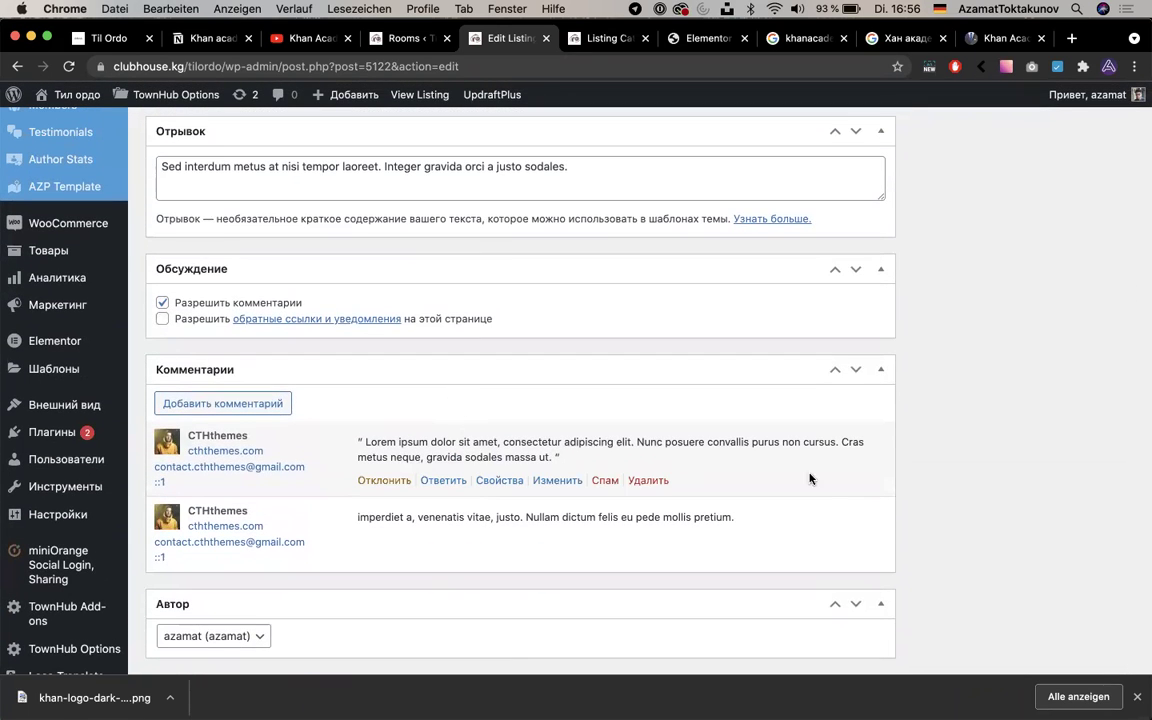
scroll(590, 350, up, 2)
triple_click(596, 262)
key(super+v)
Replace the listing's food featured image with khan-logo-dark-background-2.png from the media library
scroll(1099, 307, up, 10)
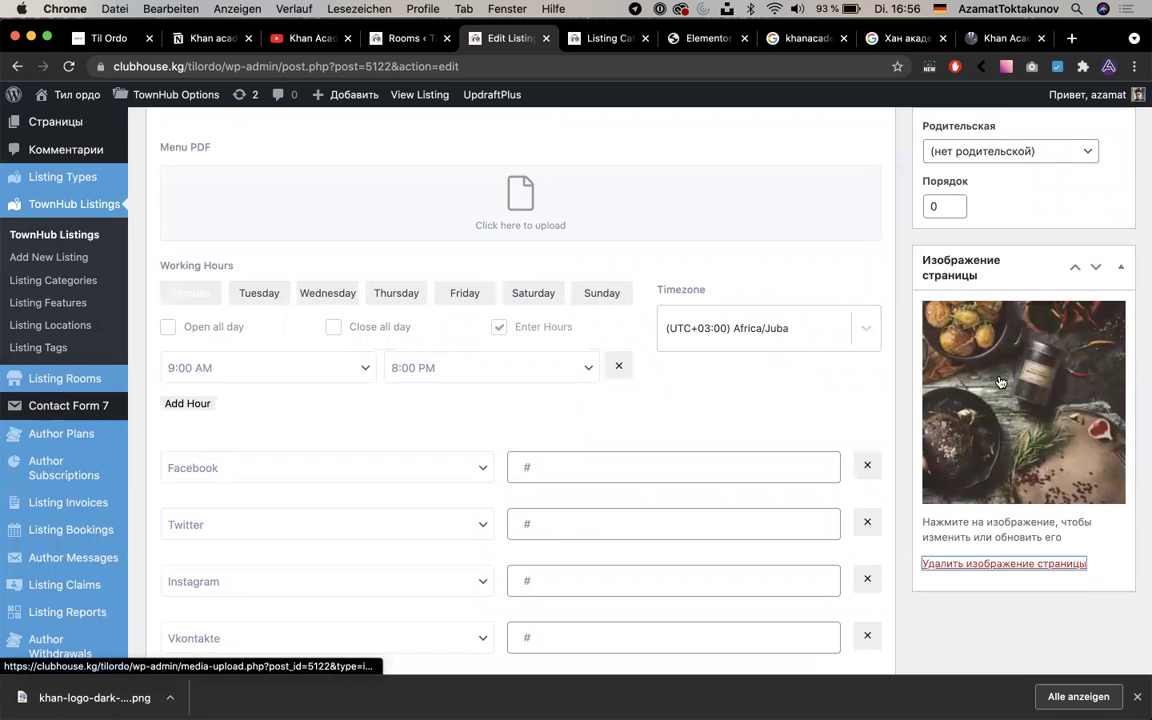
click(987, 563)
click(1004, 309)
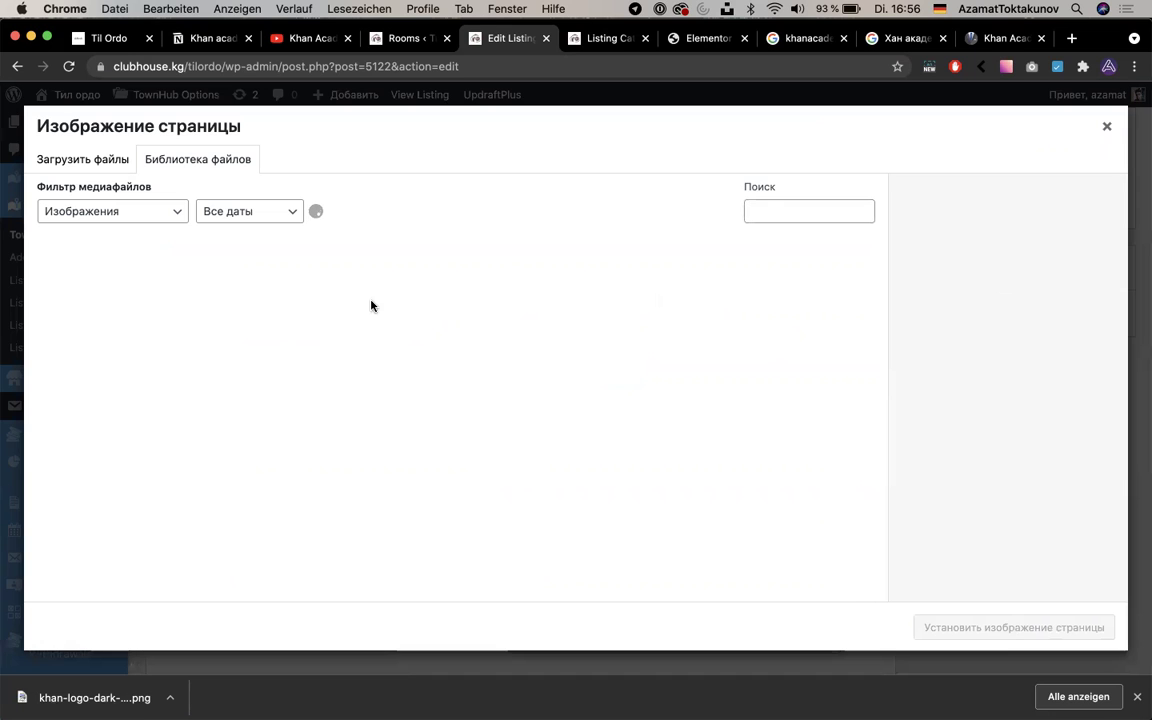
click(118, 283)
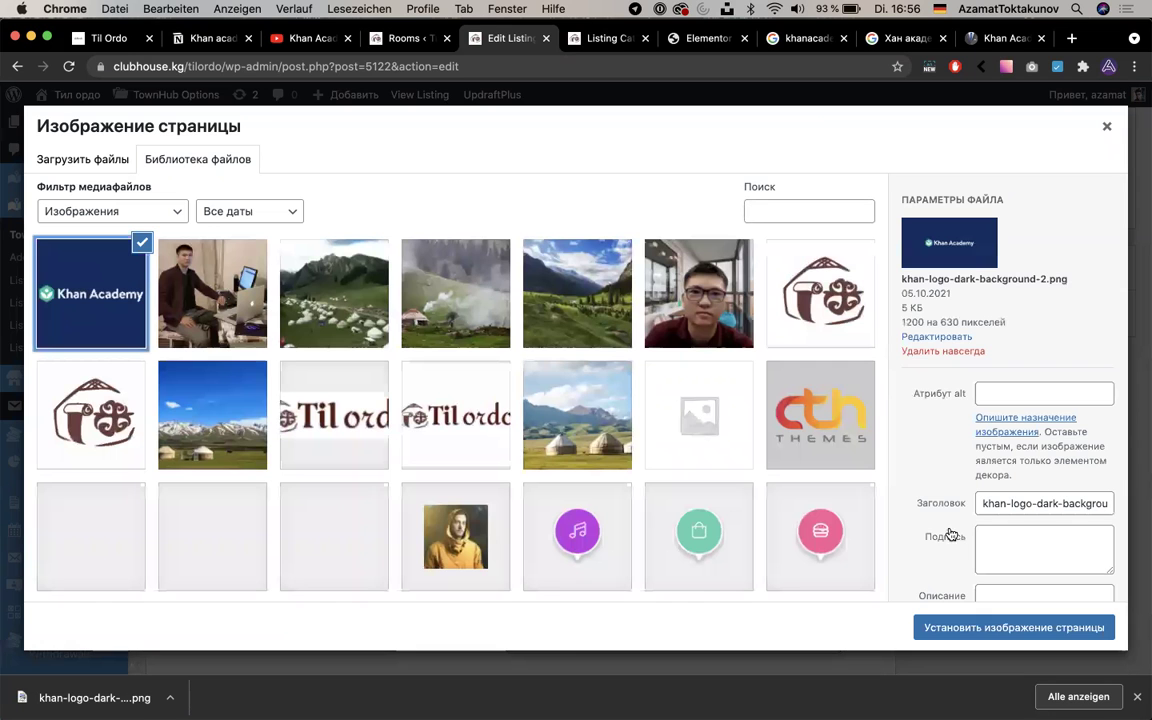
click(1010, 624)
Remove all listing tags: Hostel, Hotel, Parking, Restourant, Room and Spa
scroll(1018, 445, up, 5)
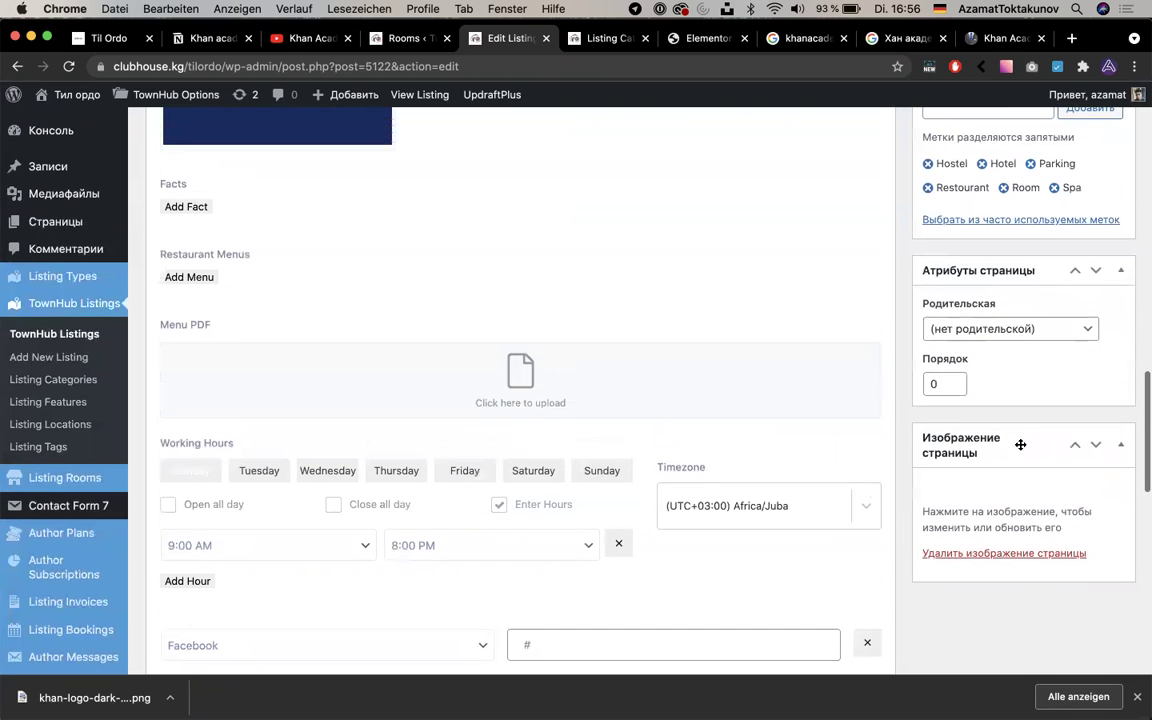
scroll(1018, 449, up, 1)
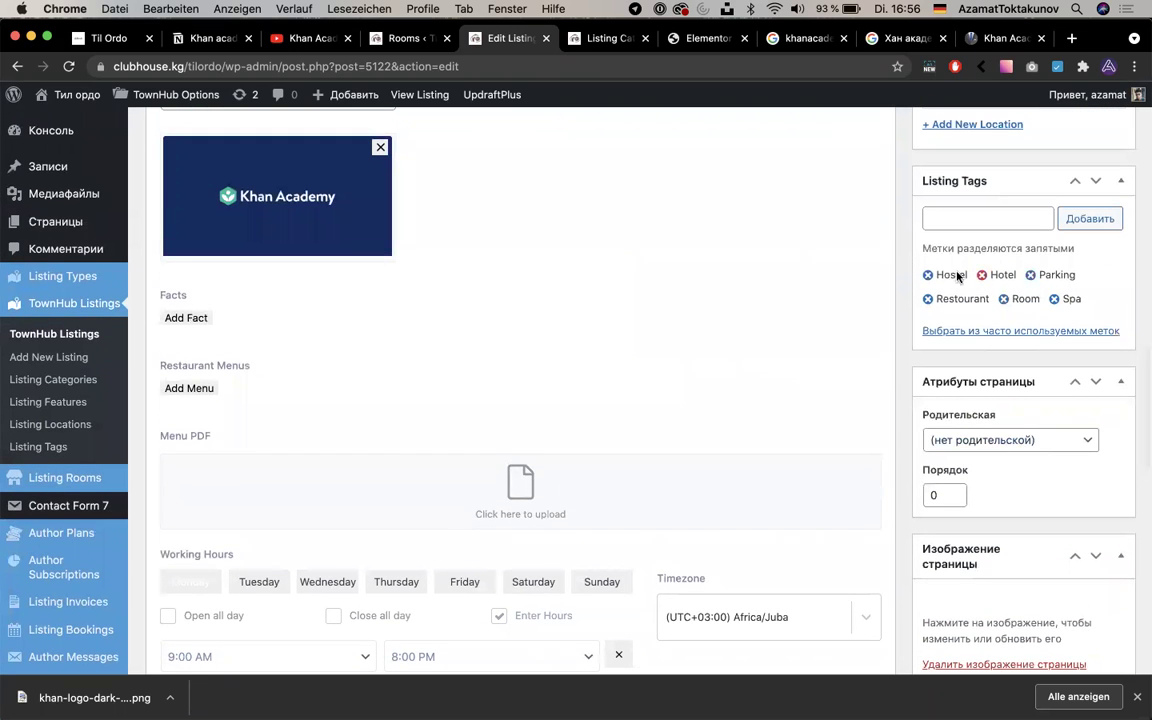
click(927, 275)
click(927, 275)
click(927, 275)
click(927, 275)
click(927, 275)
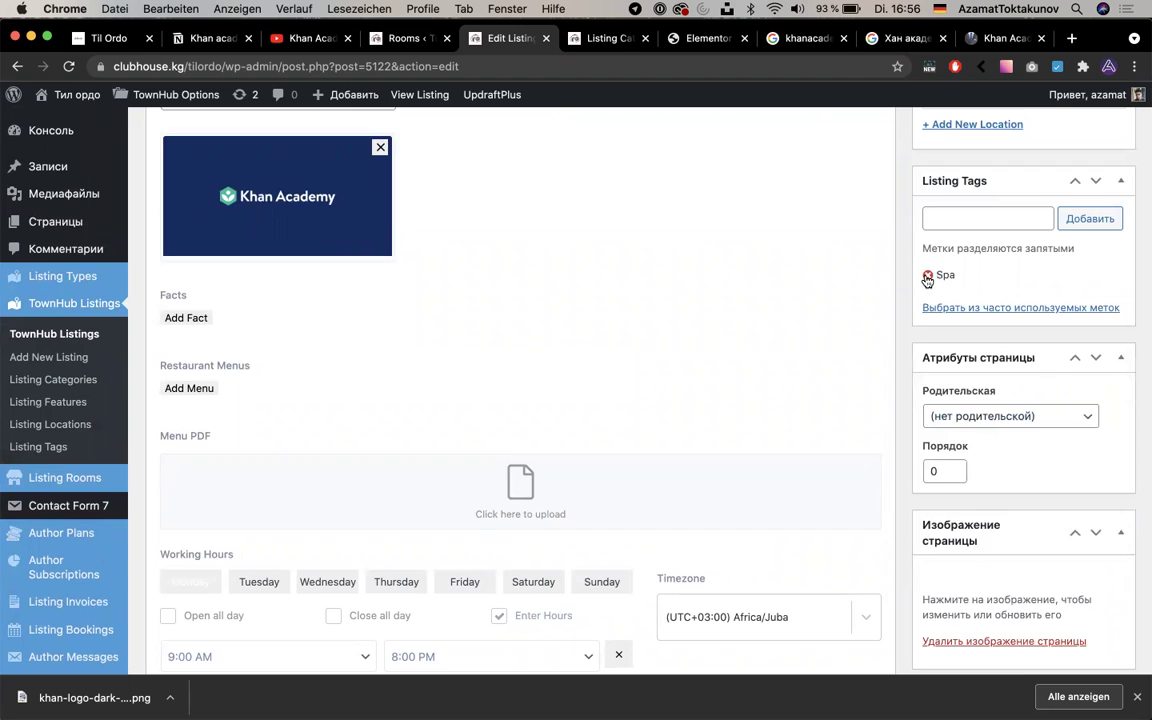
click(927, 275)
Deselect the England and London locations and the selected listing features, including Mini Bar and Pet Friendly
scroll(929, 278, up, 6)
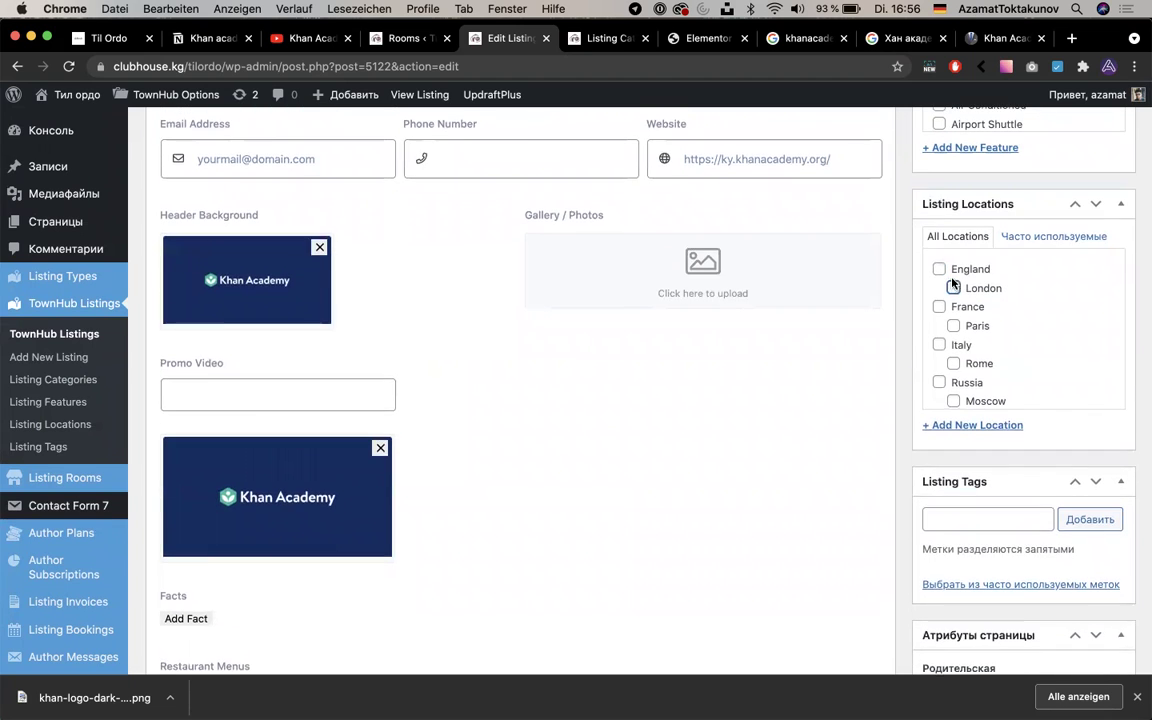
scroll(950, 283, up, 5)
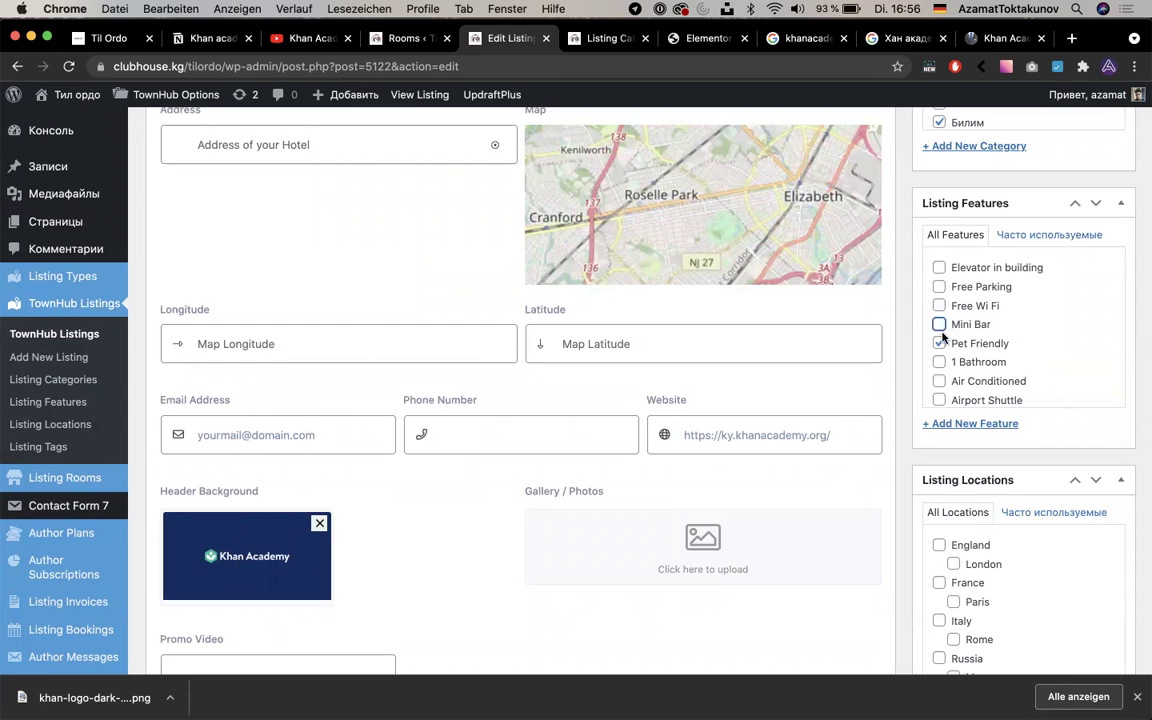
scroll(940, 342, up, 7)
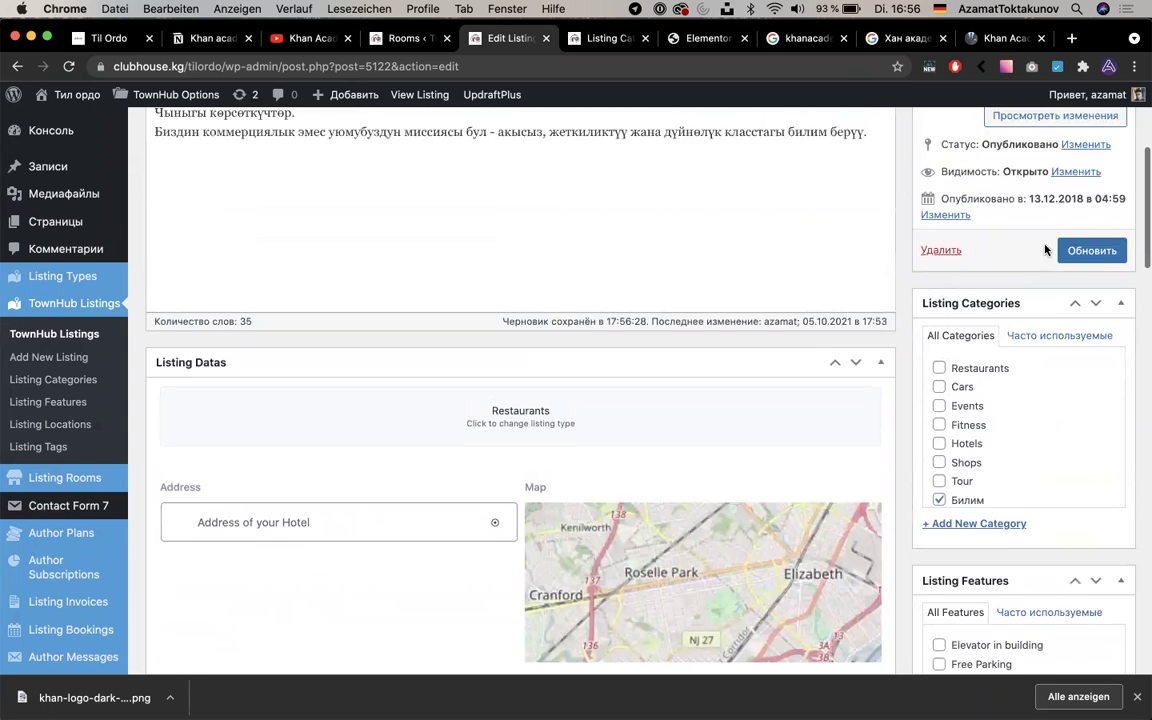
Try to update the listing with a saved autofill address in the required address field, and empty that field again
click(1085, 251)
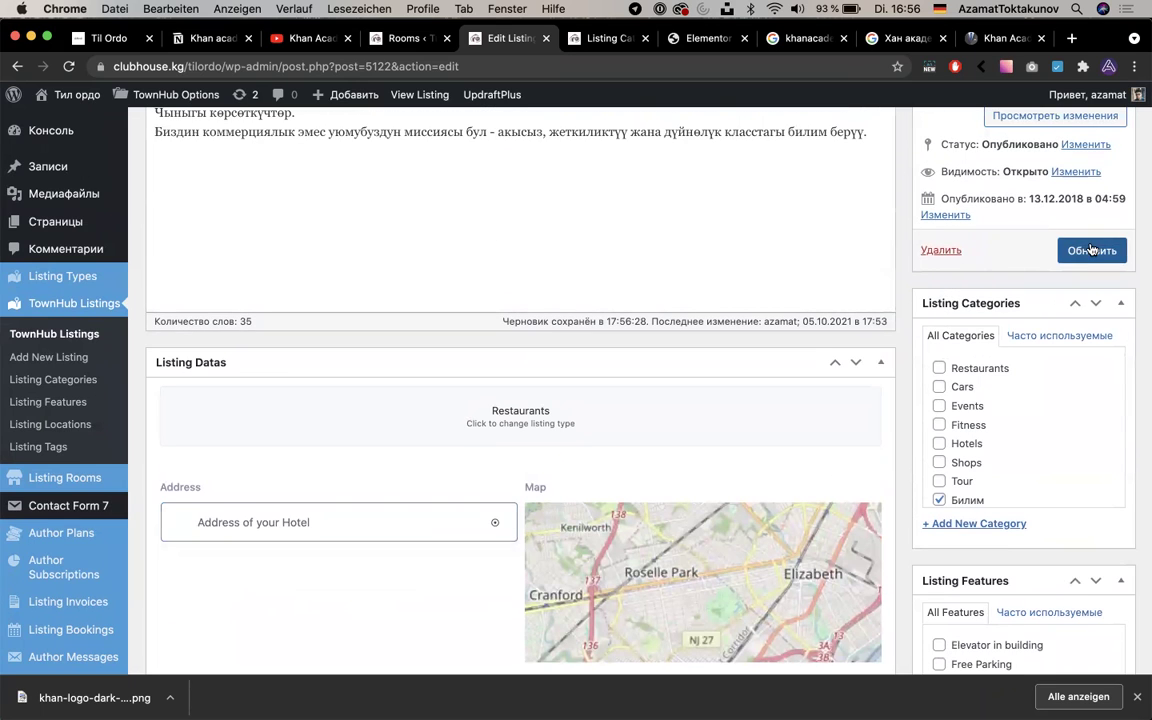
click(434, 521)
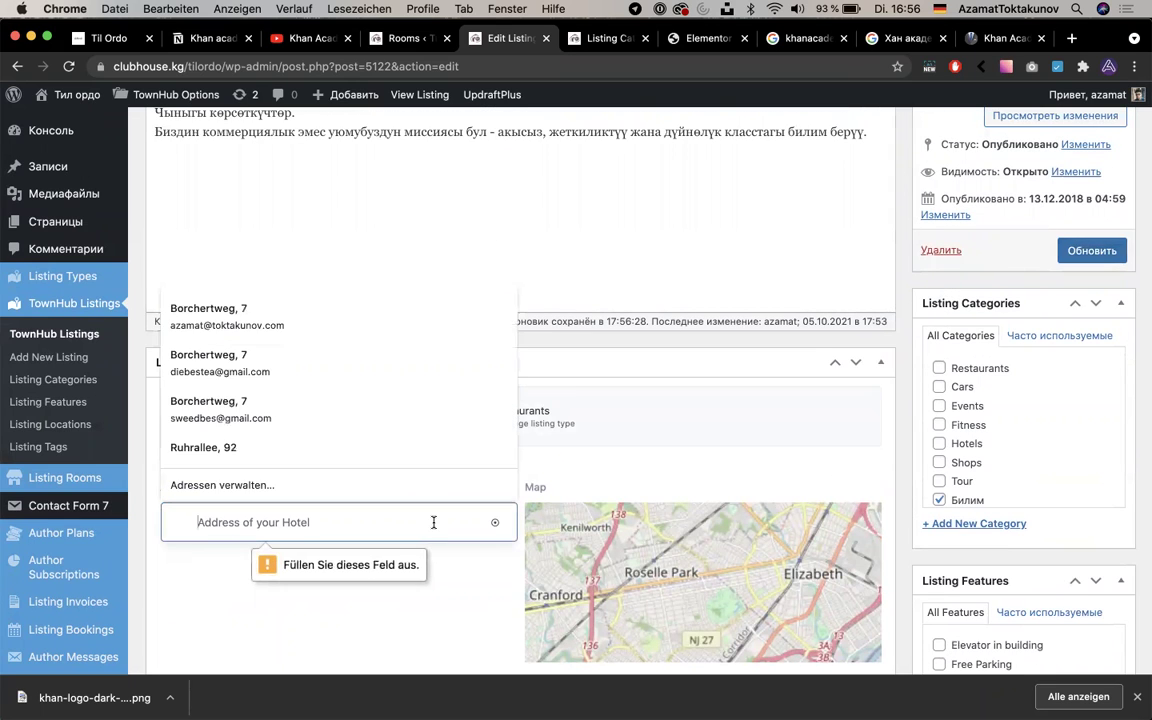
click(388, 322)
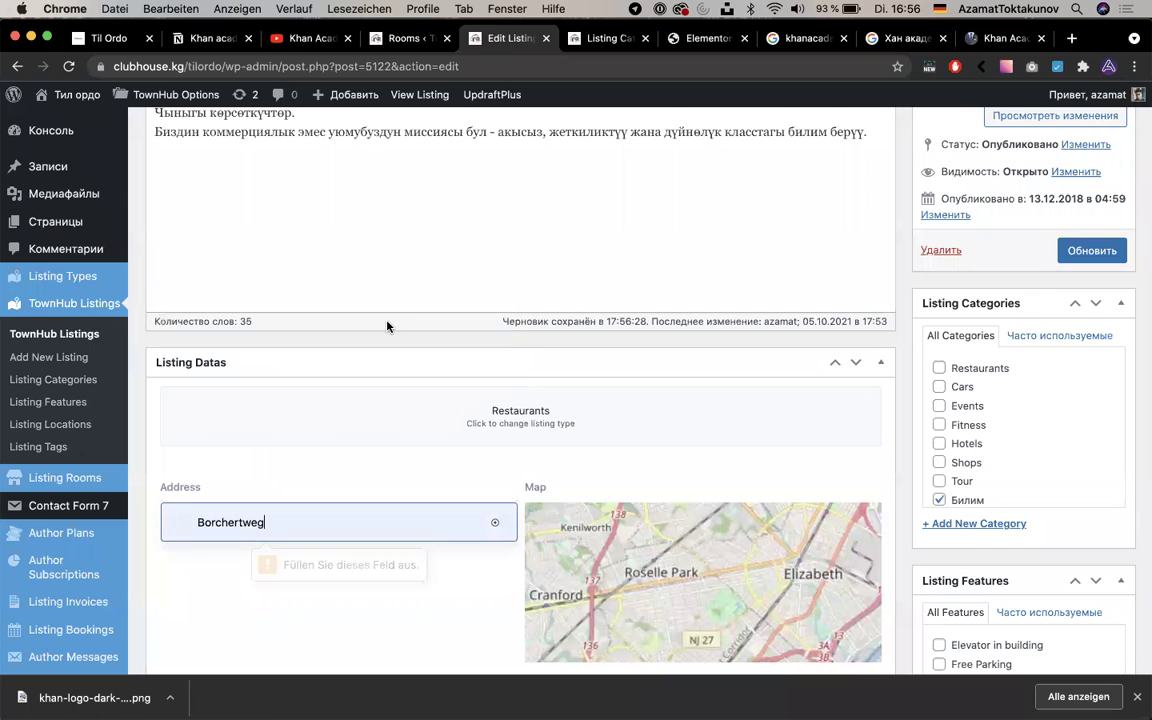
click(1105, 251)
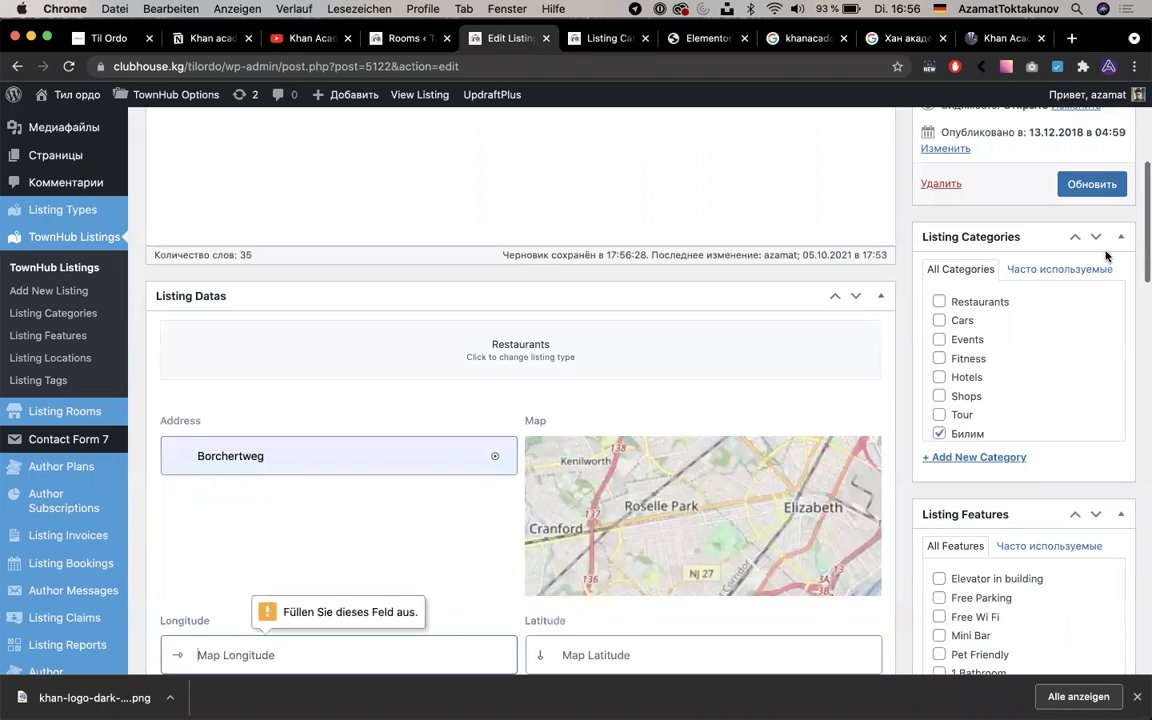
click(403, 451)
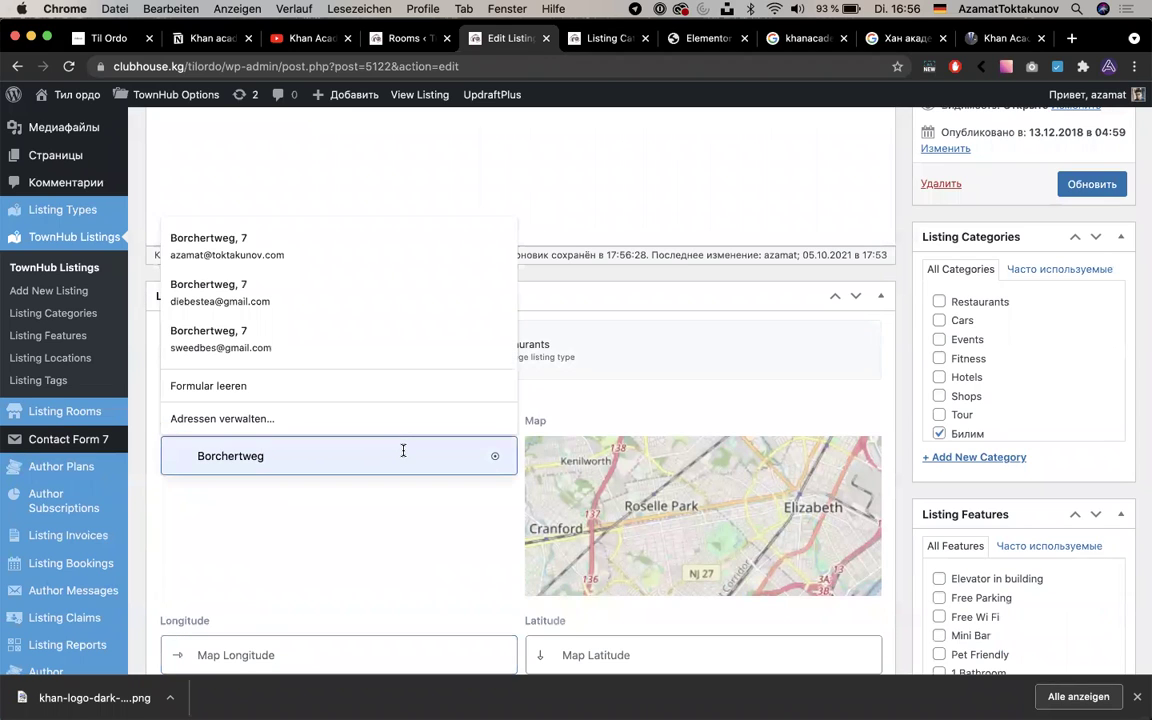
key(super+a)
key(BackSpace)
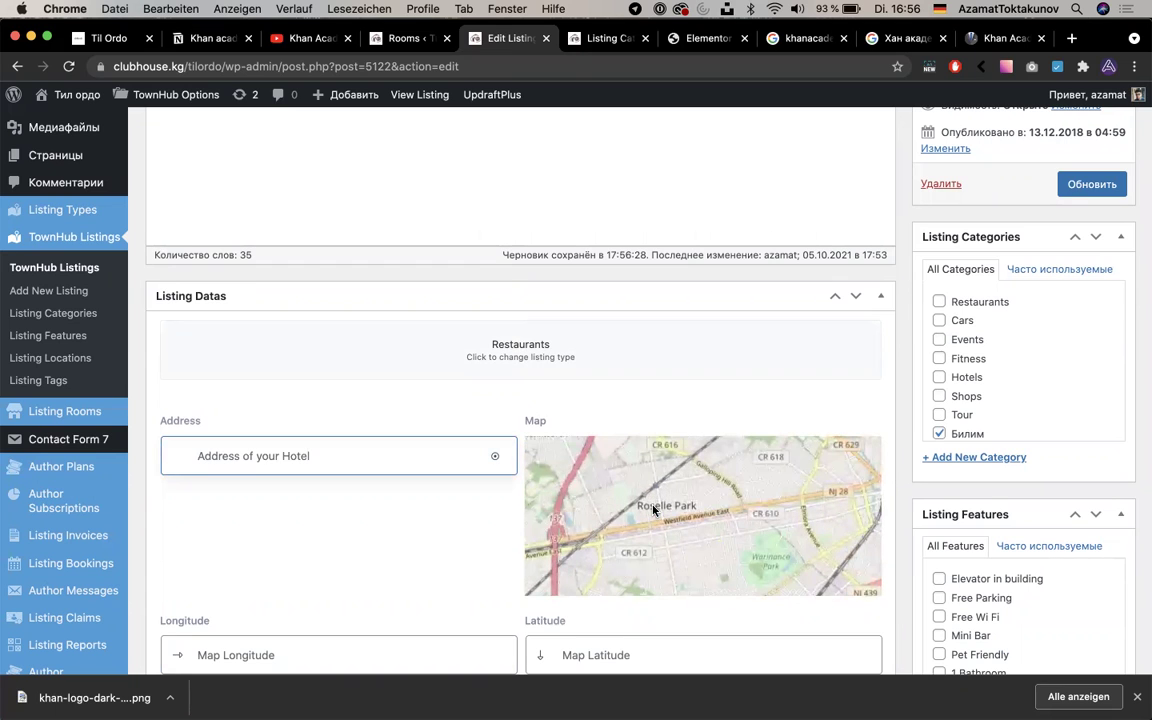
Fill in the listing's address field with a street address and try to update the listing
scroll(655, 505, up, 2)
click(498, 457)
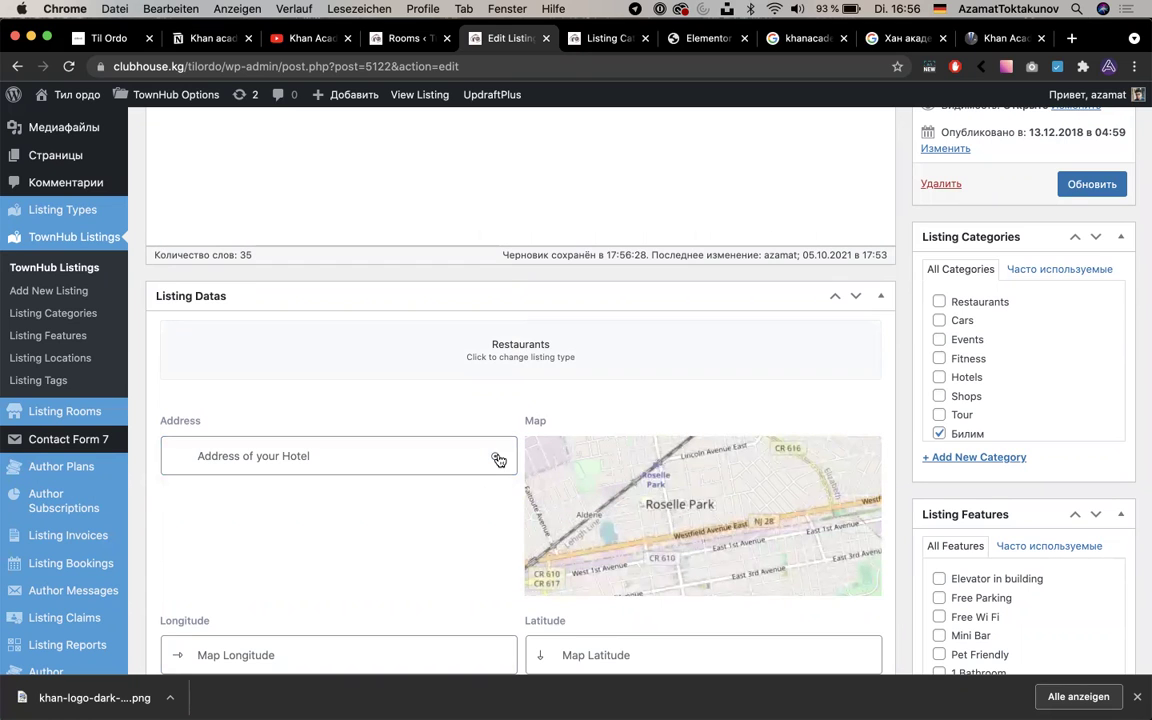
click(440, 451)
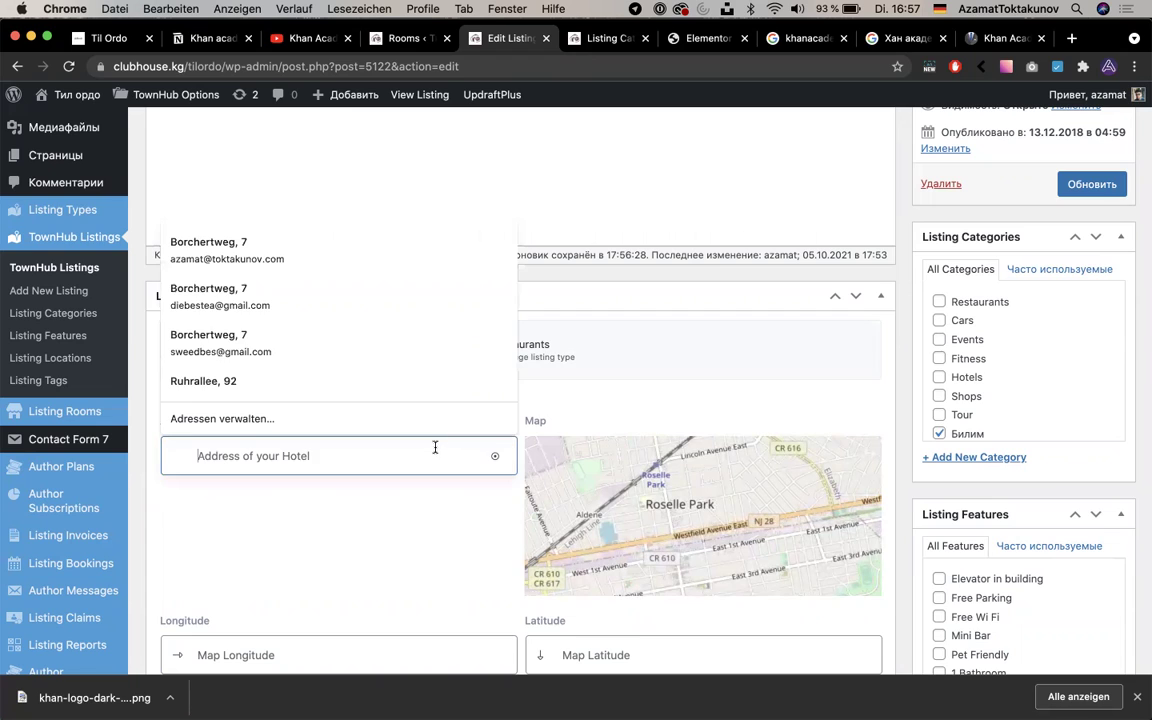
click(381, 388)
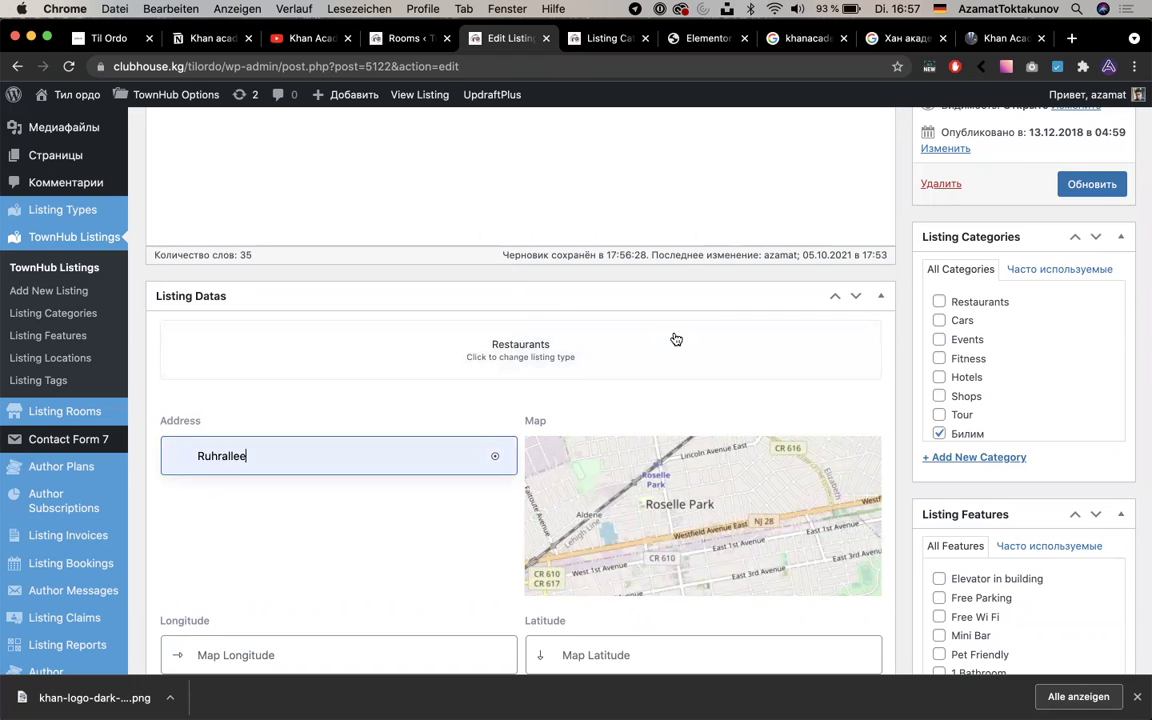
text(94)
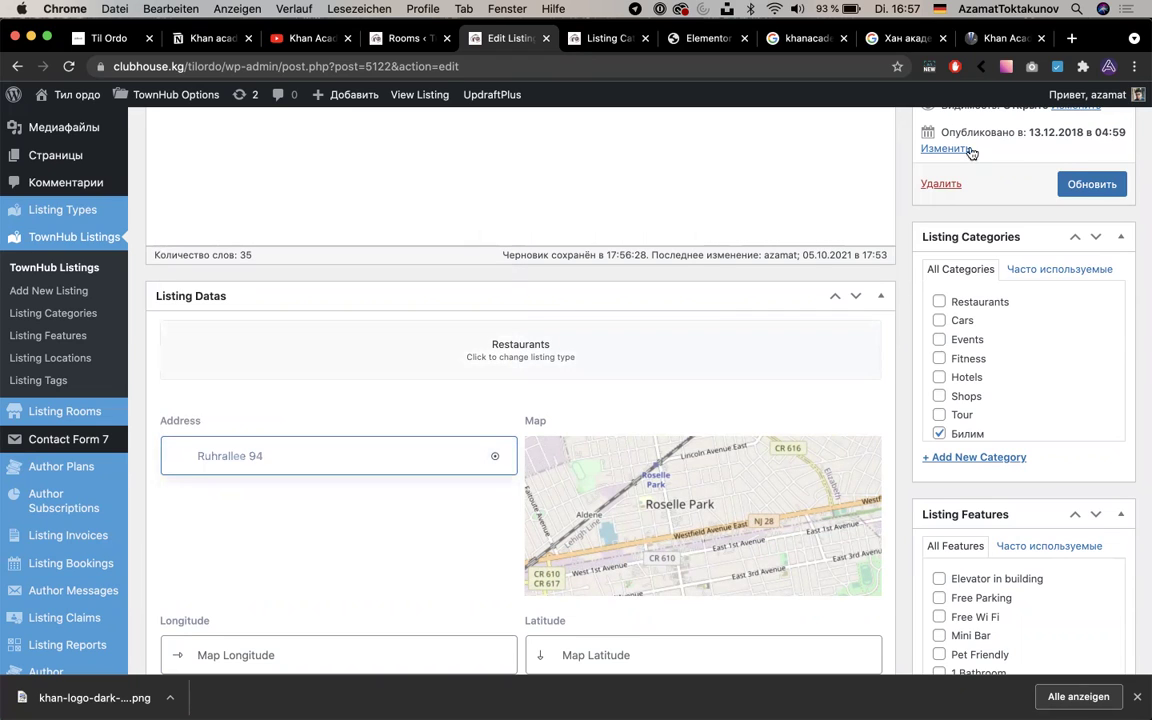
click(1077, 190)
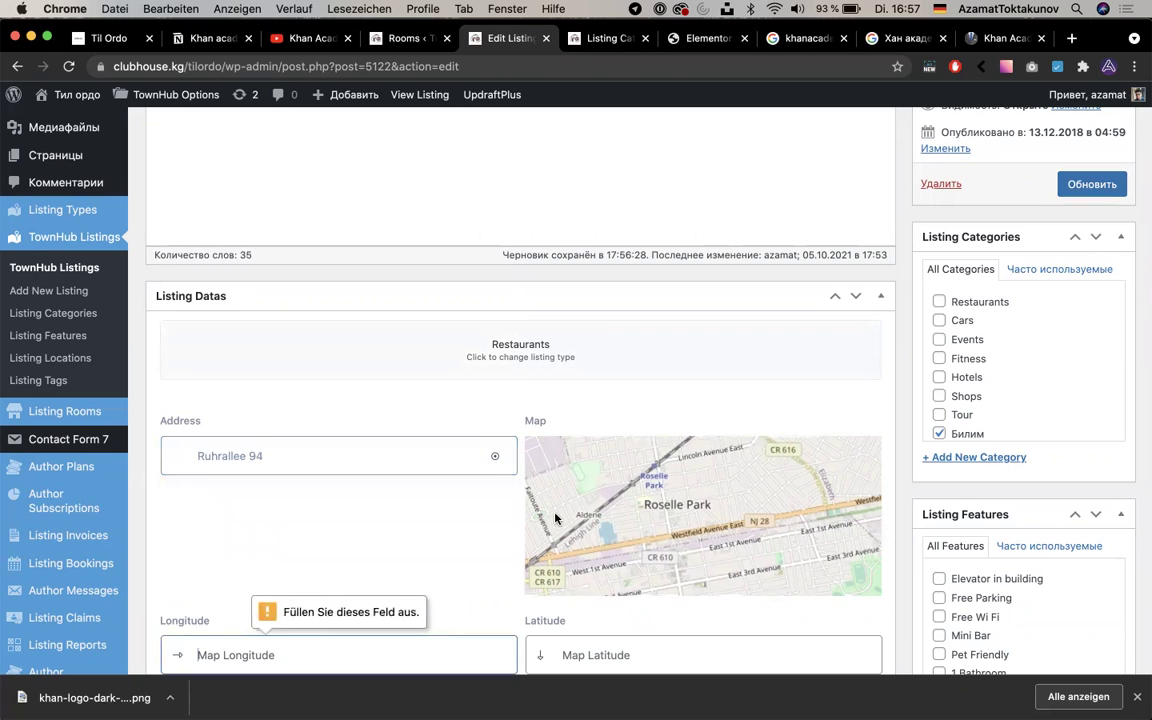
Set the listing's map longitude and latitude to 123 each and update the listing
scroll(427, 550, down, 3)
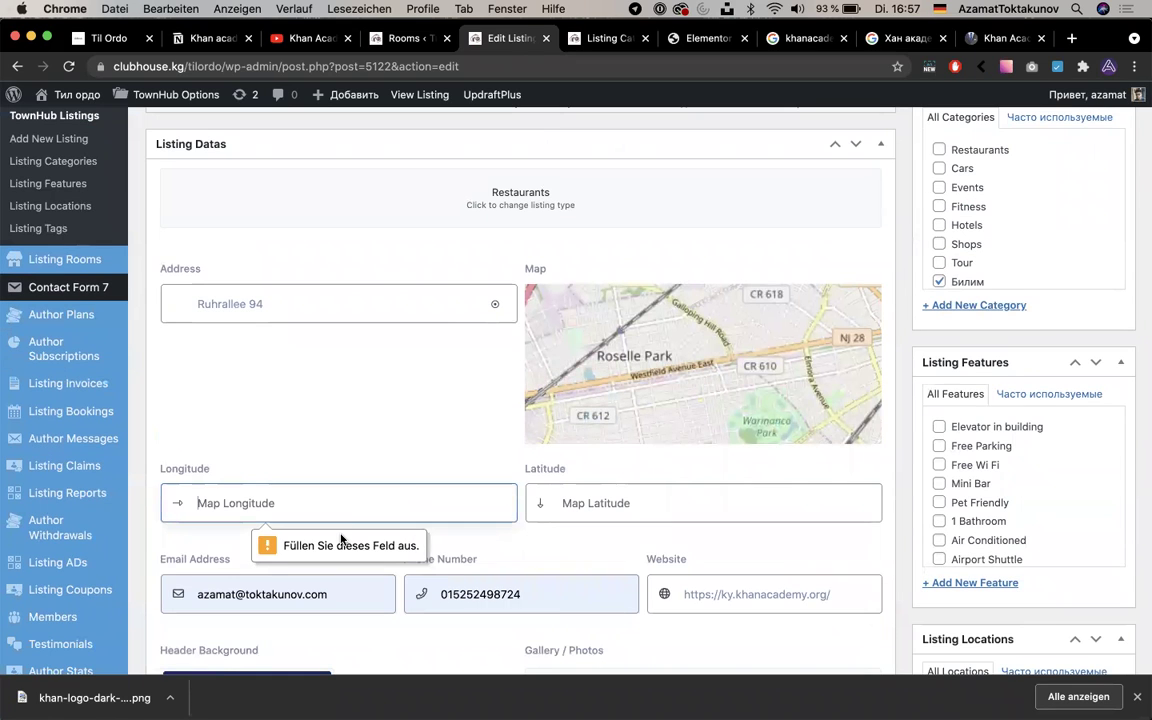
click(577, 493)
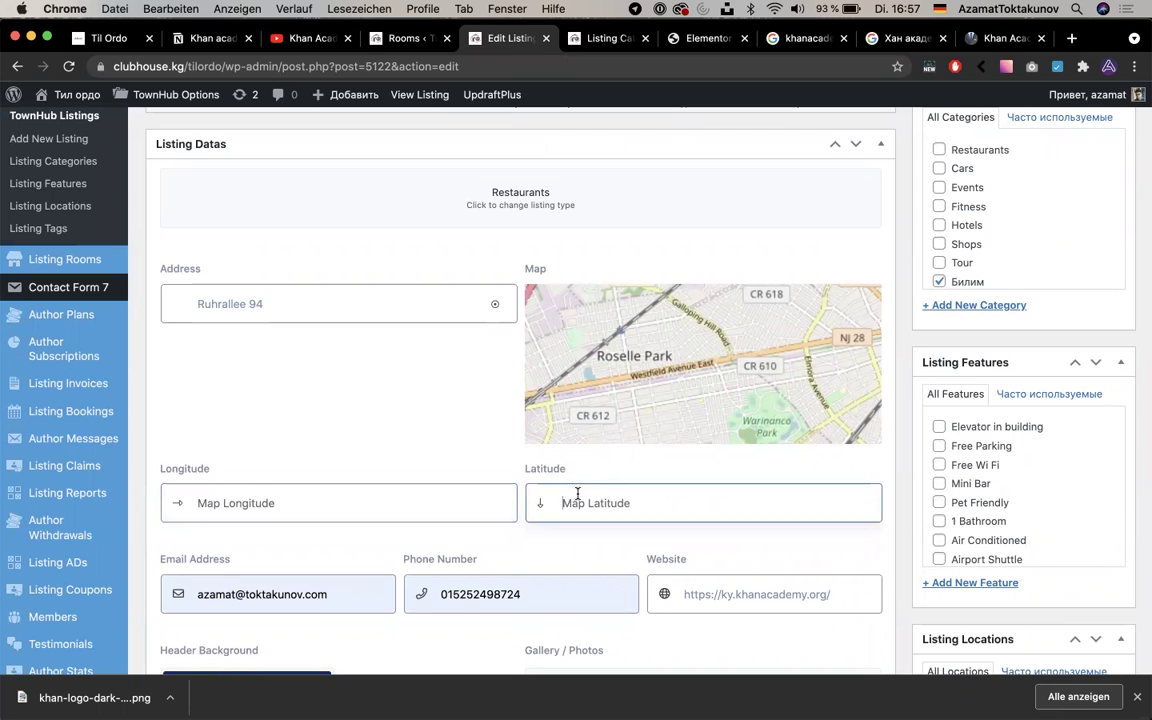
click(390, 497)
text(123)
key(Tab)
text(123)
click(637, 222)
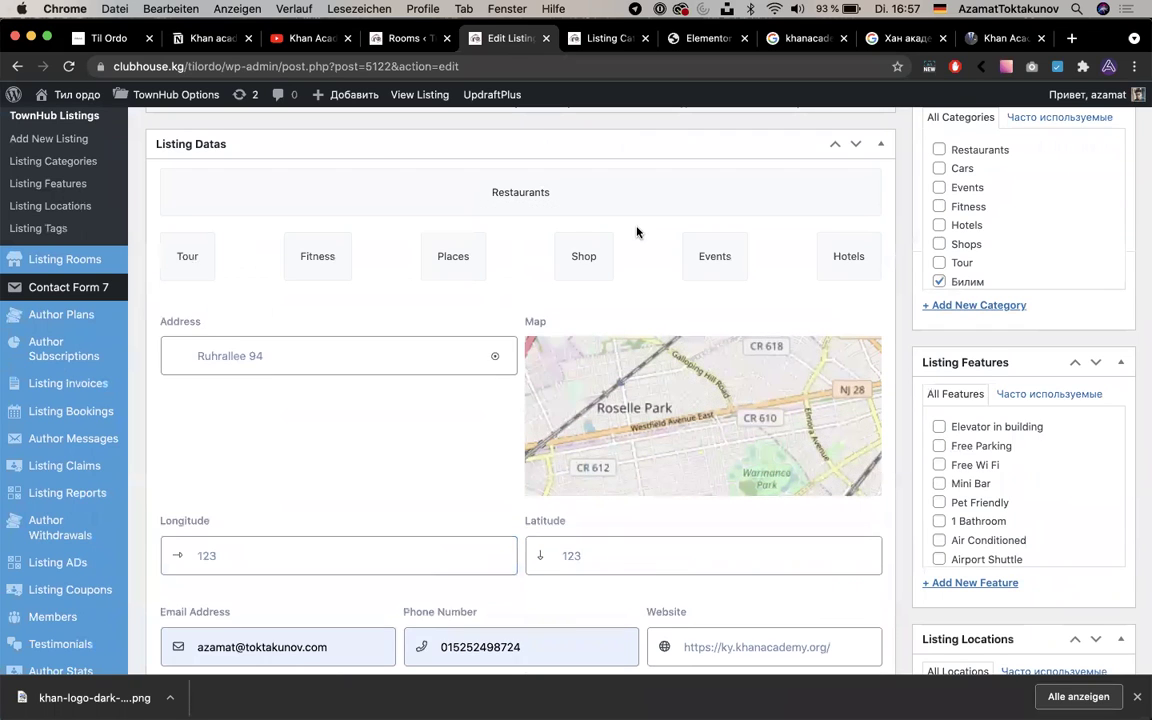
scroll(638, 226, up, 5)
click(1079, 330)
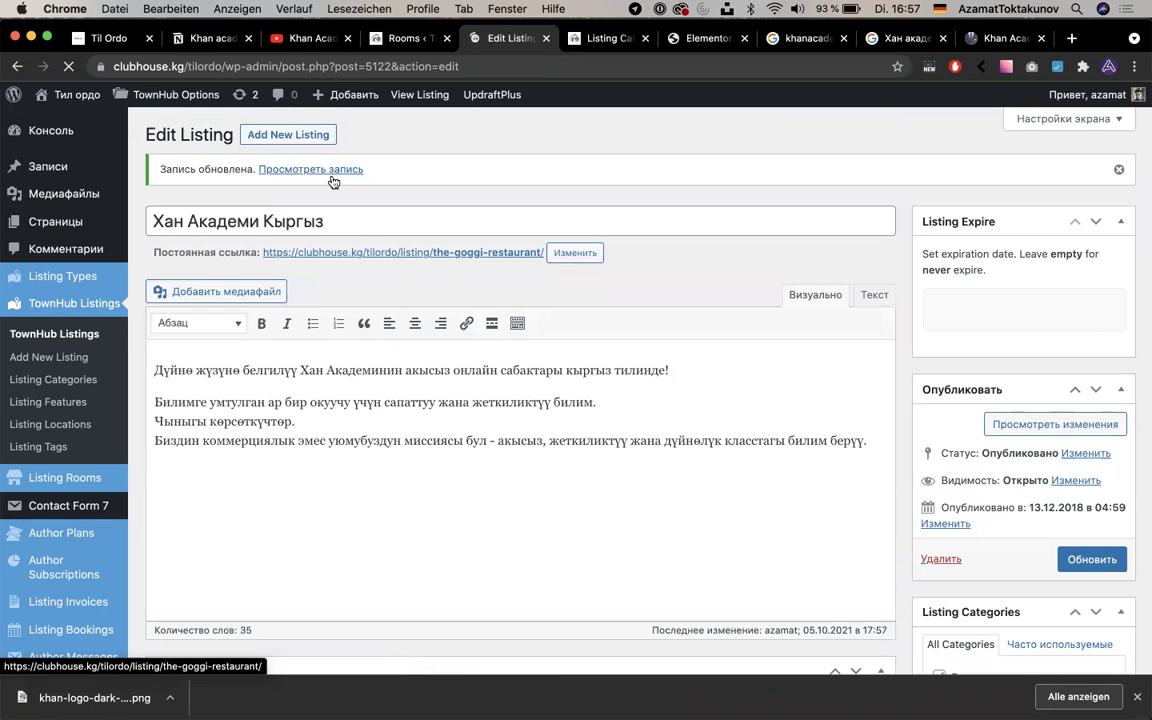
View the published Хан Академи Кыргыз listing and examine its header, description, booking section and reviews
click(332, 176)
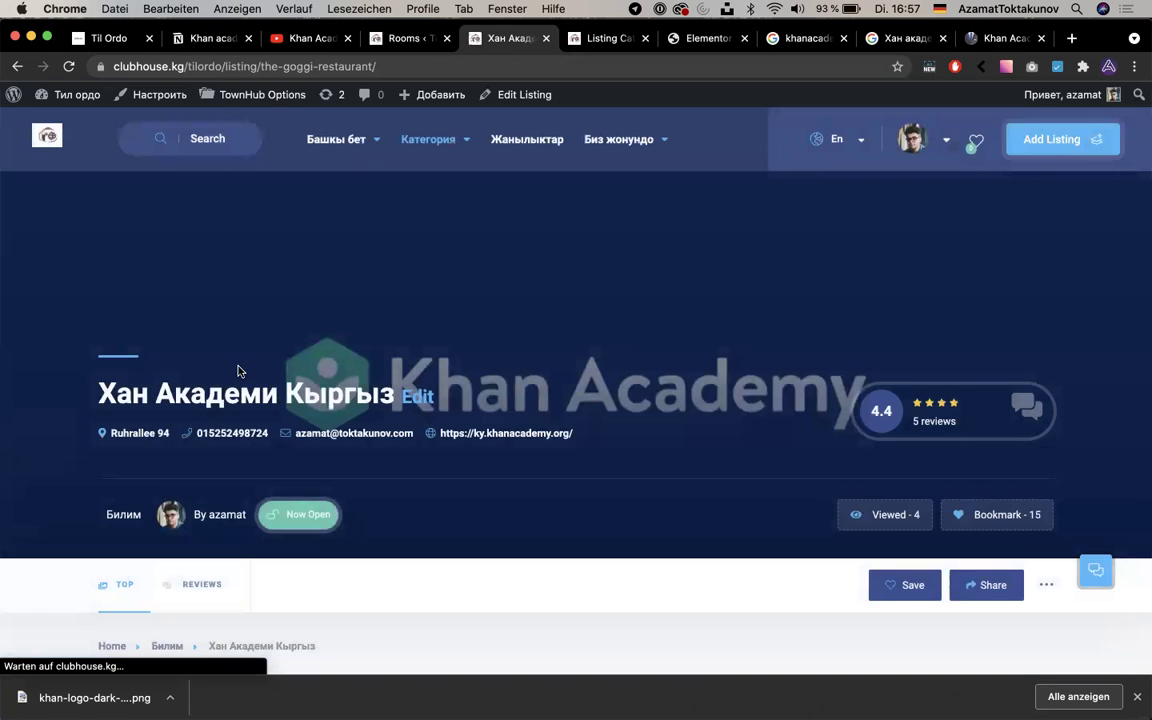
scroll(447, 333, down, 1)
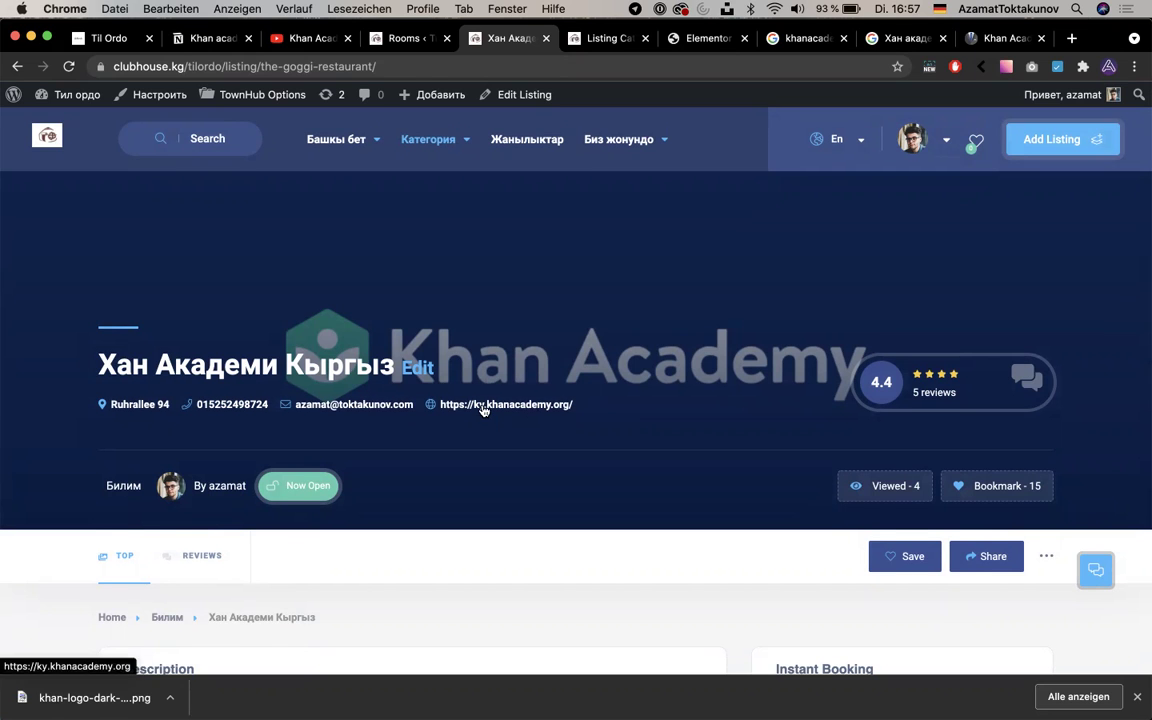
scroll(483, 404, down, 5)
scroll(622, 560, down, 5)
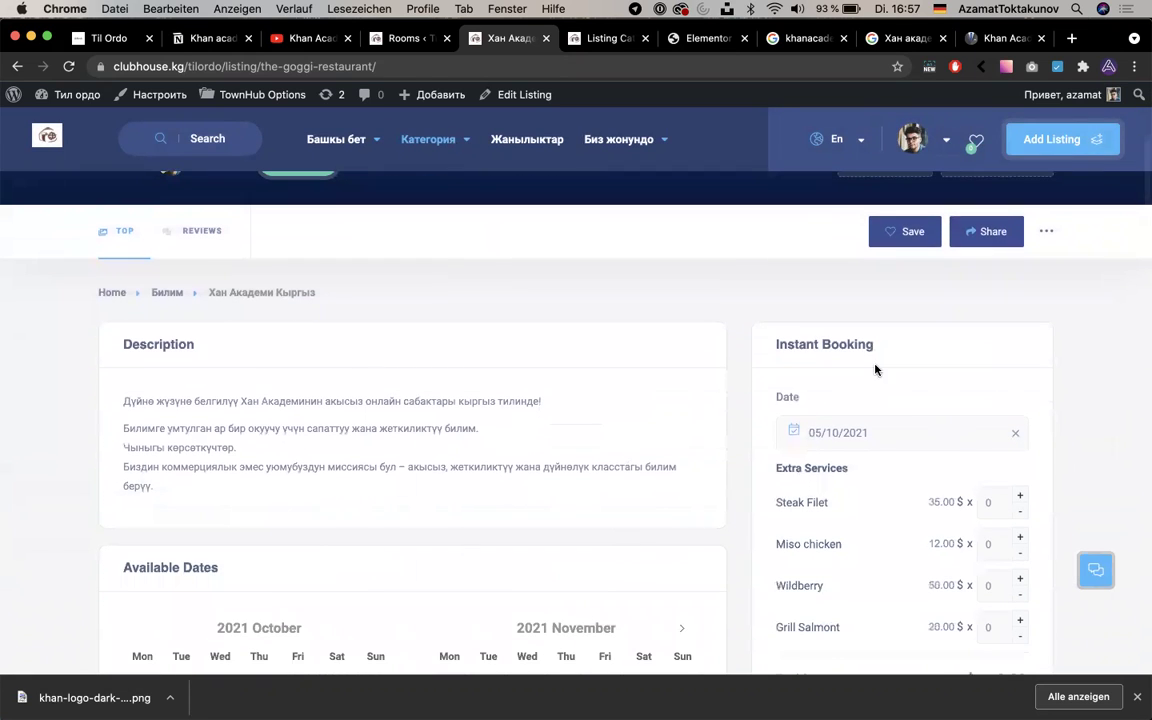
scroll(820, 494, down, 5)
scroll(820, 490, up, 1)
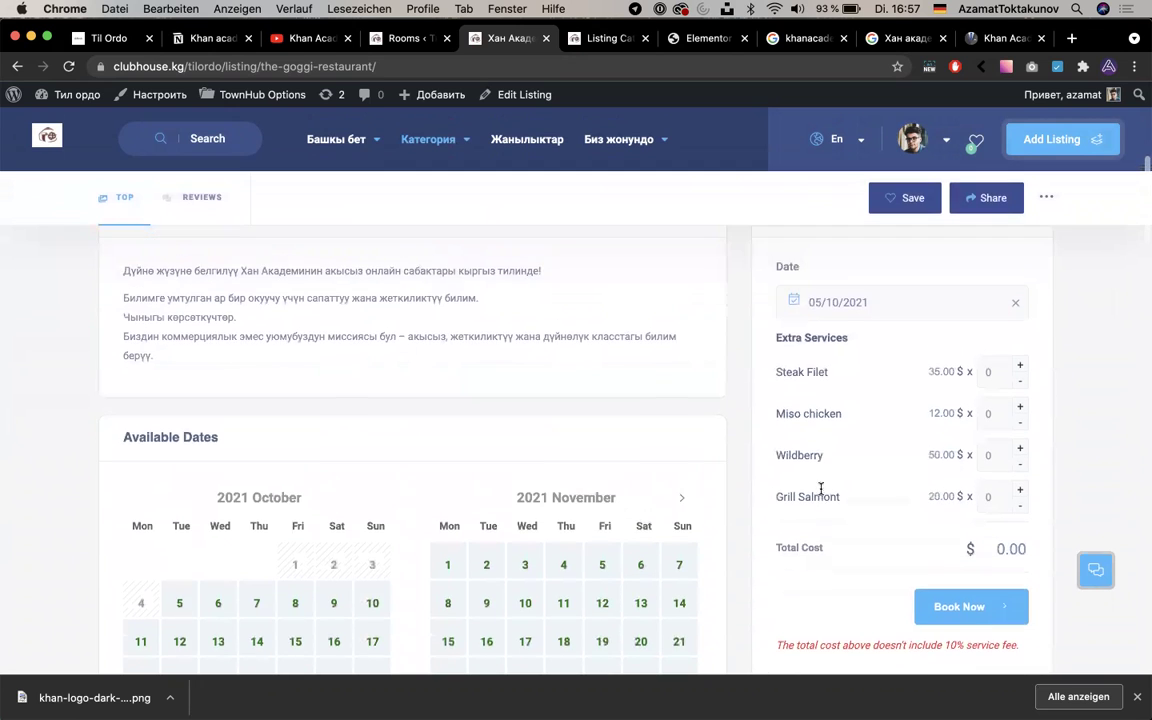
scroll(493, 320, up, 2)
scroll(381, 381, down, 10)
scroll(386, 388, up, 1)
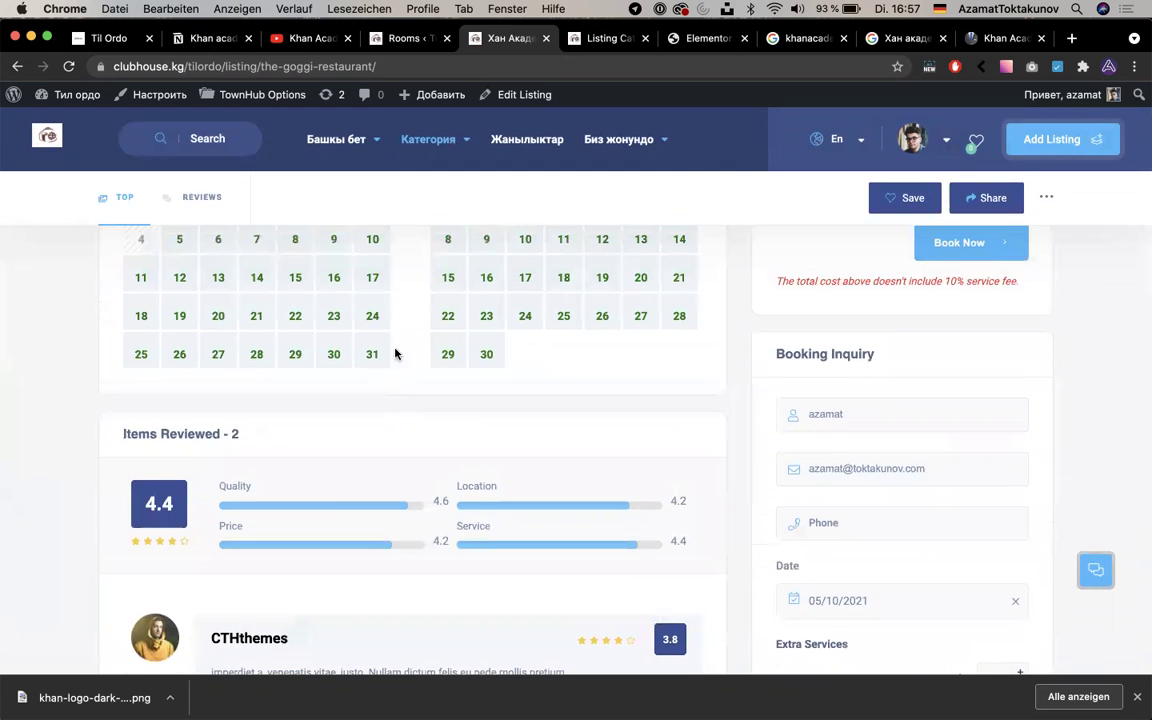
scroll(336, 497, down, 8)
scroll(334, 492, up, 20)
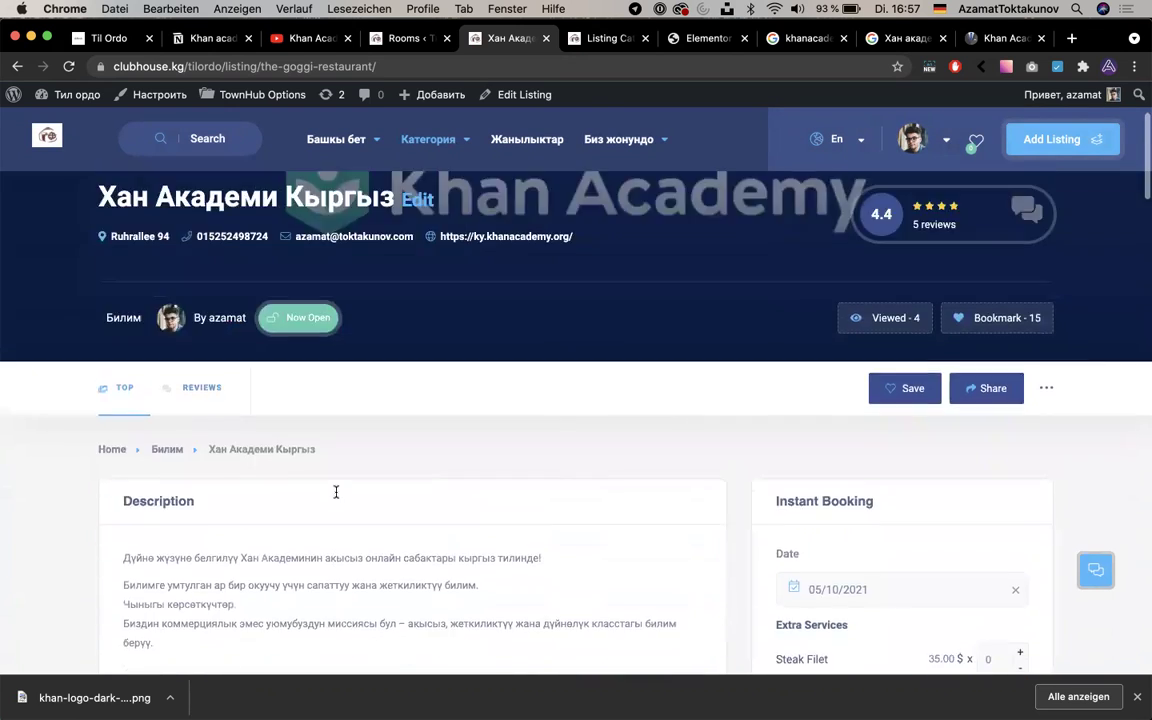
Open the site's home page and look through the listing cards under Жанылыктар
click(44, 137)
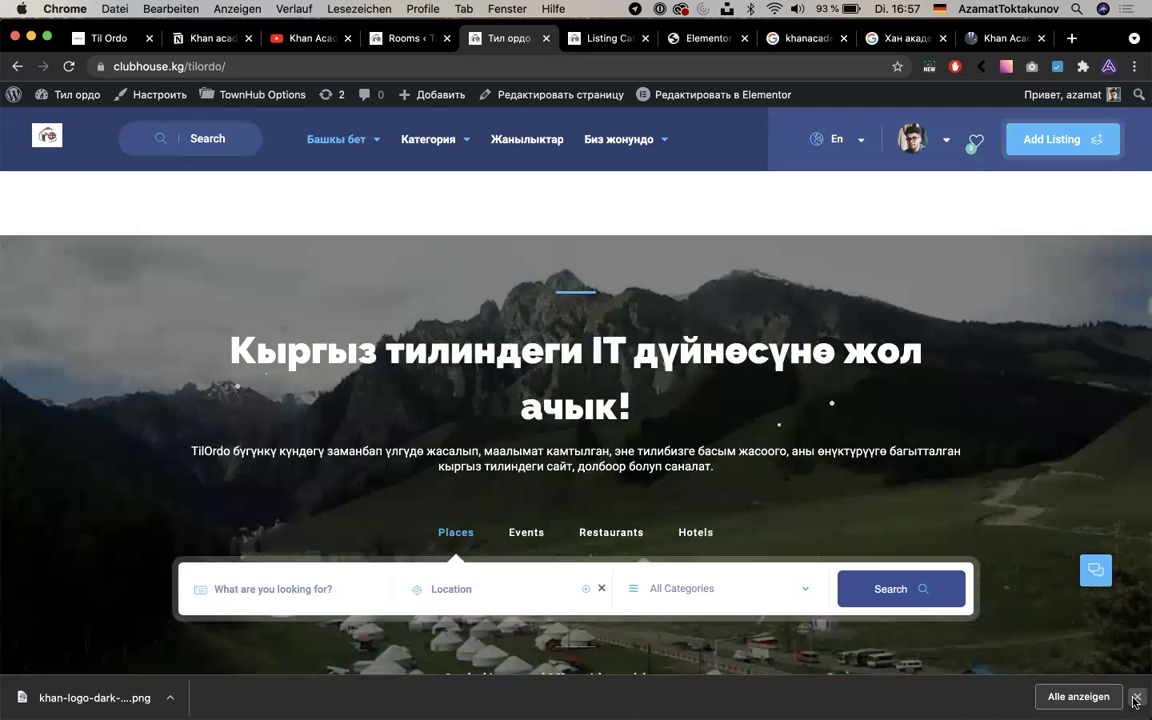
scroll(960, 485, down, 15)
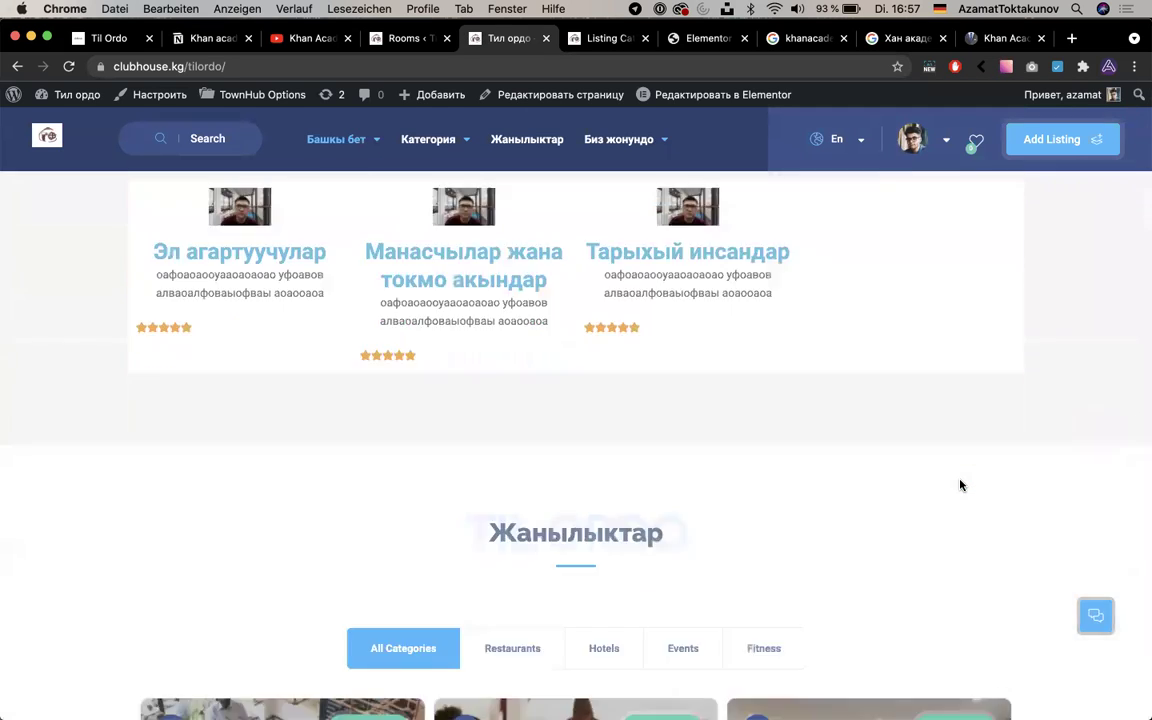
scroll(960, 486, down, 5)
scroll(566, 391, down, 2)
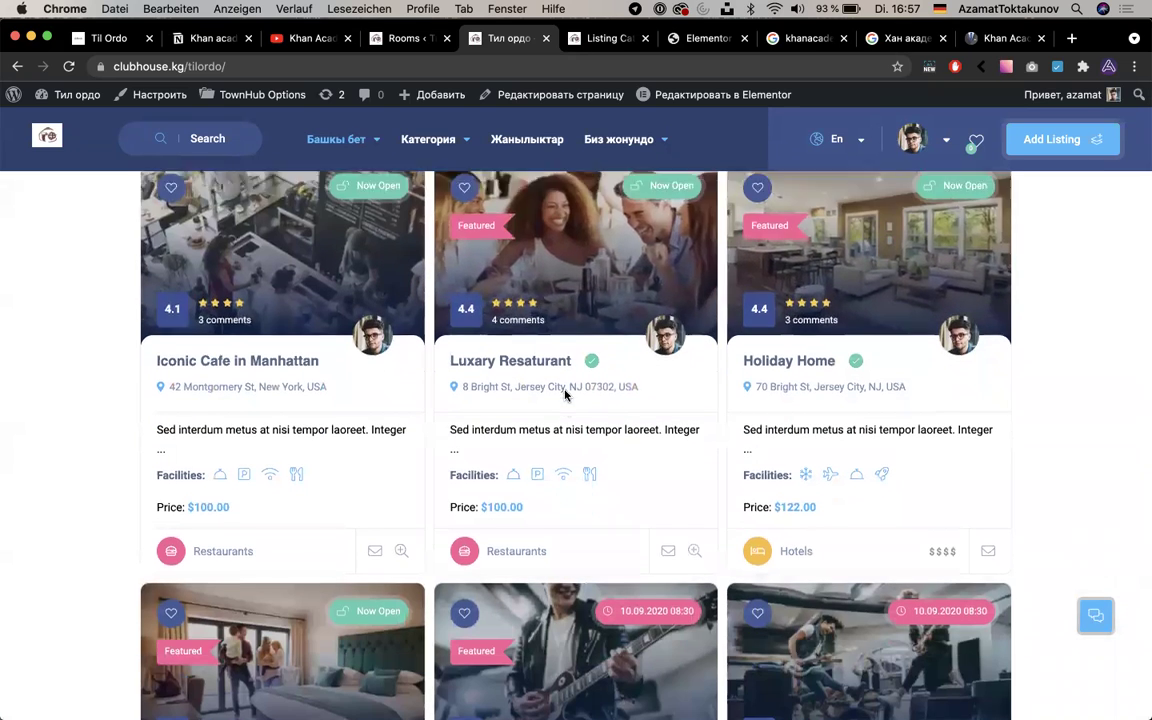
scroll(553, 300, down, 3)
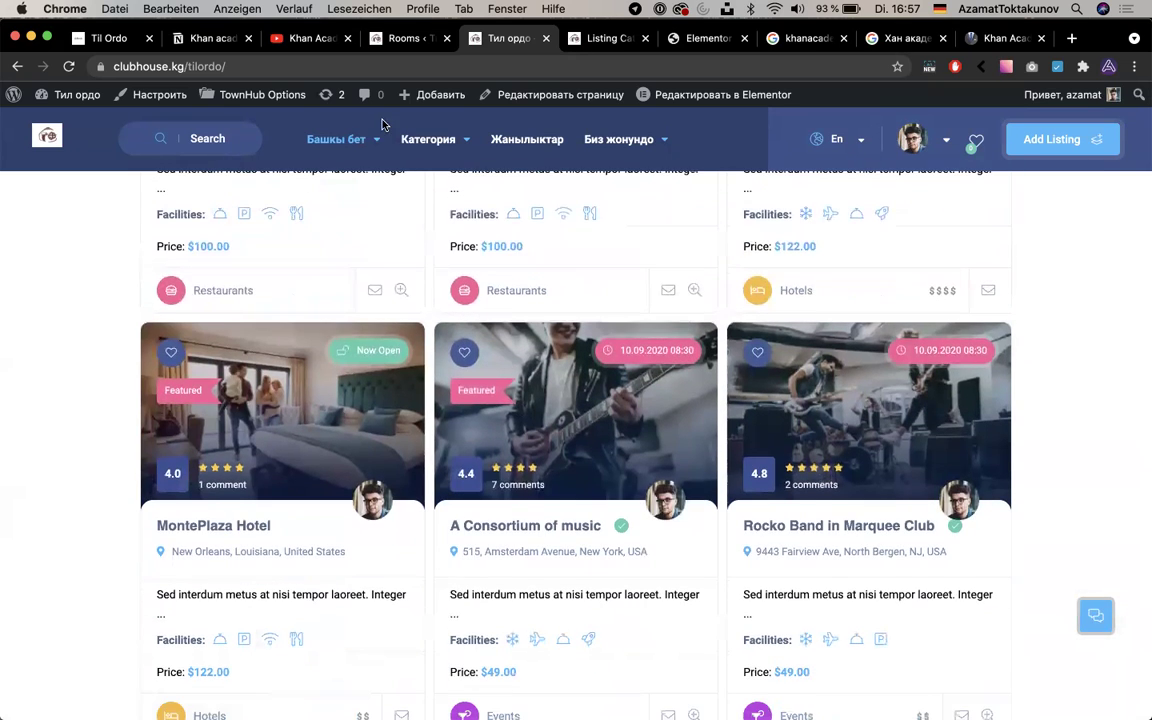
Open the Without Map listings page and examine the Хан Академи Кыргыз card
mouse_move(416, 143)
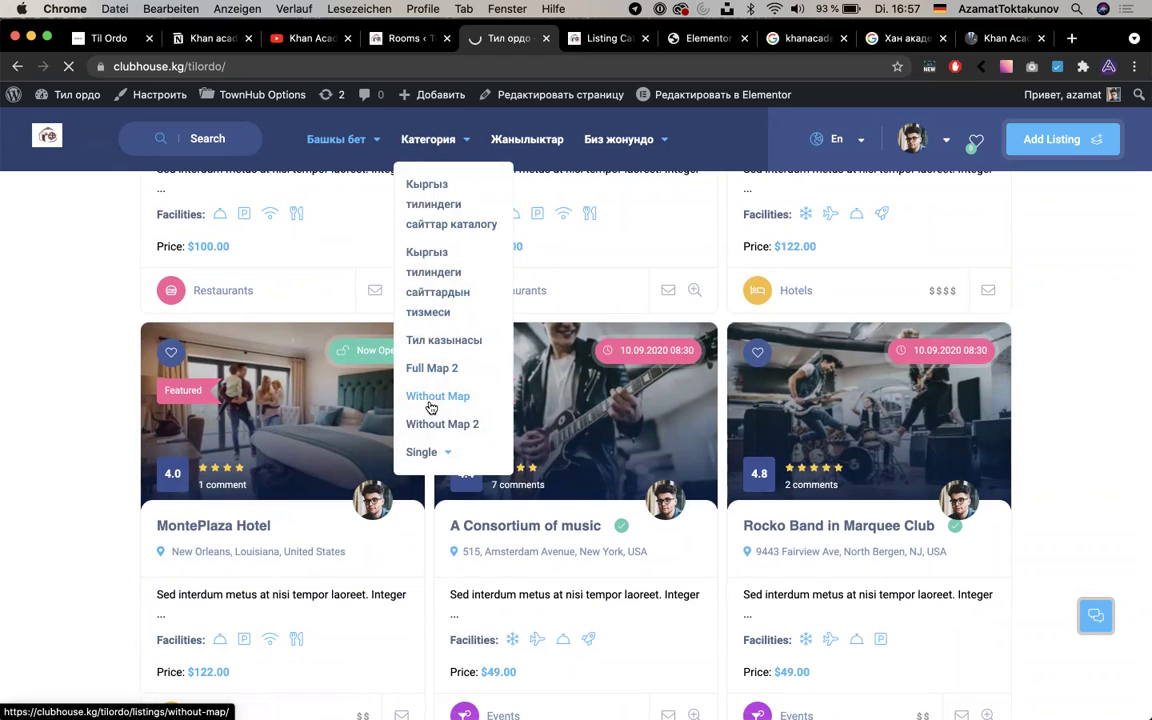
click(430, 403)
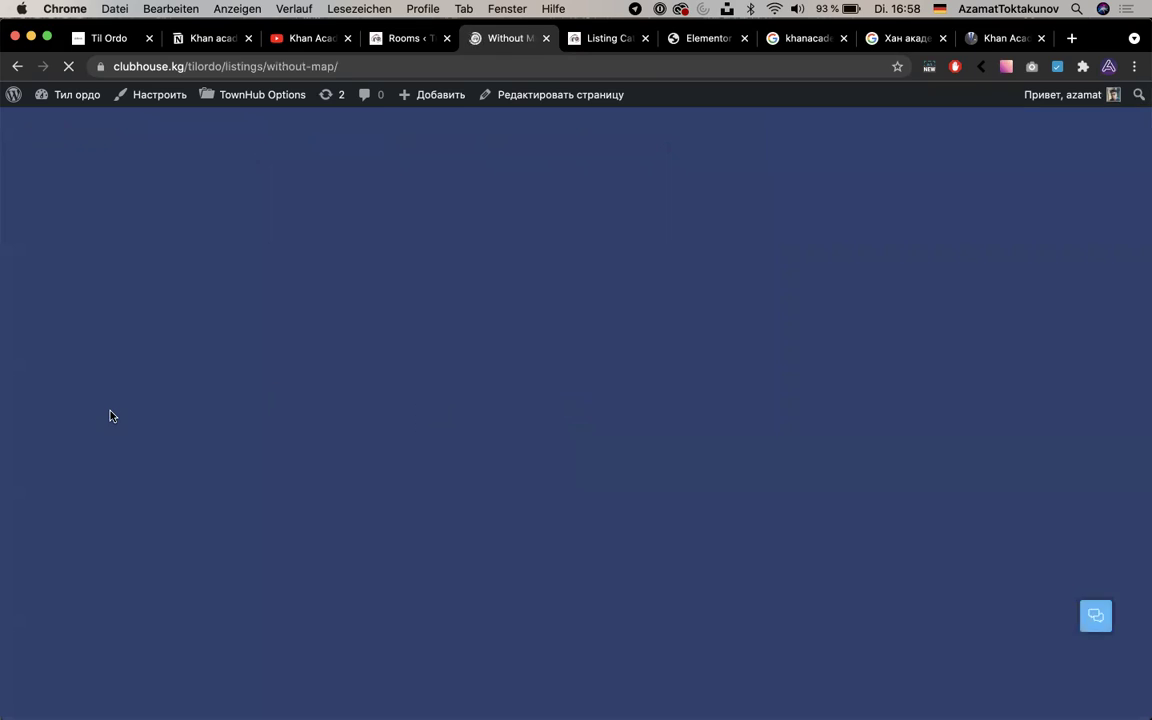
scroll(105, 425, down, 10)
scroll(28, 563, down, 2)
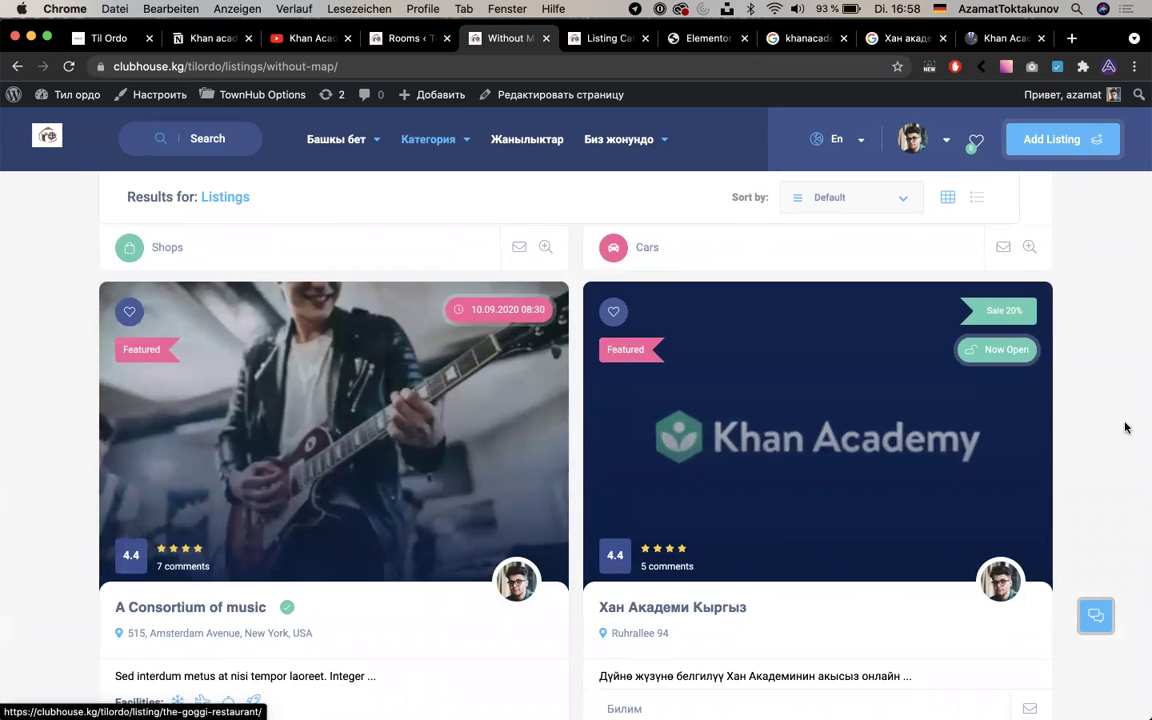
scroll(1125, 428, down, 1)
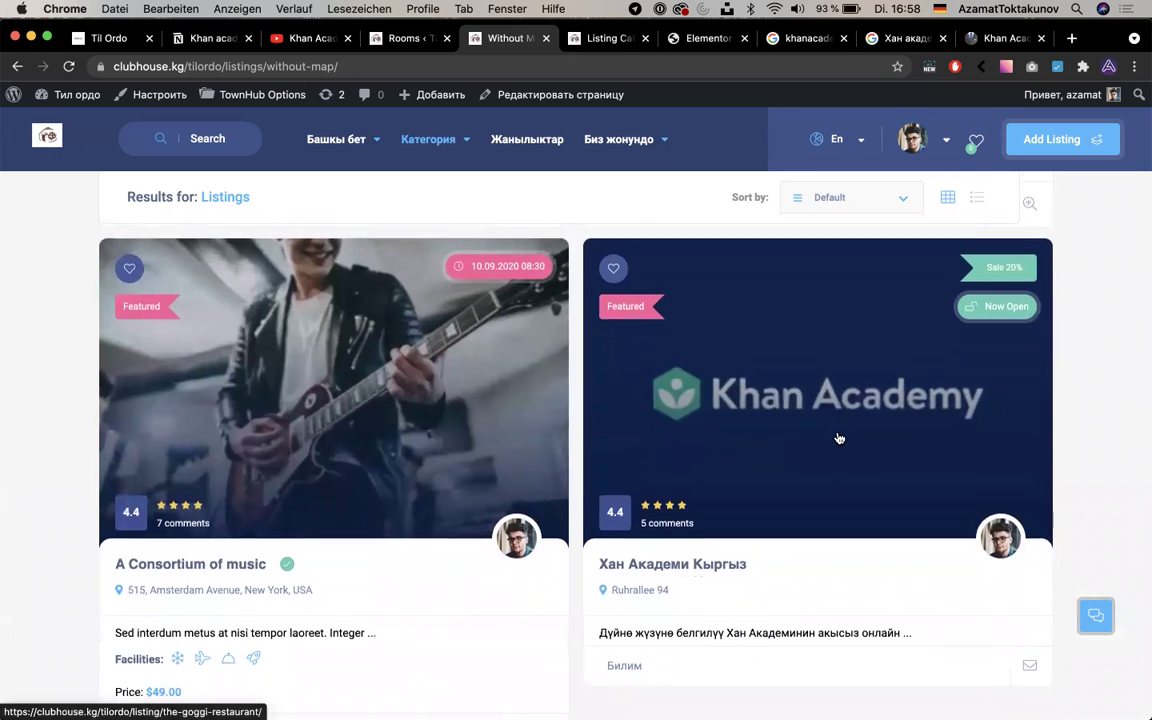
scroll(839, 438, down, 1)
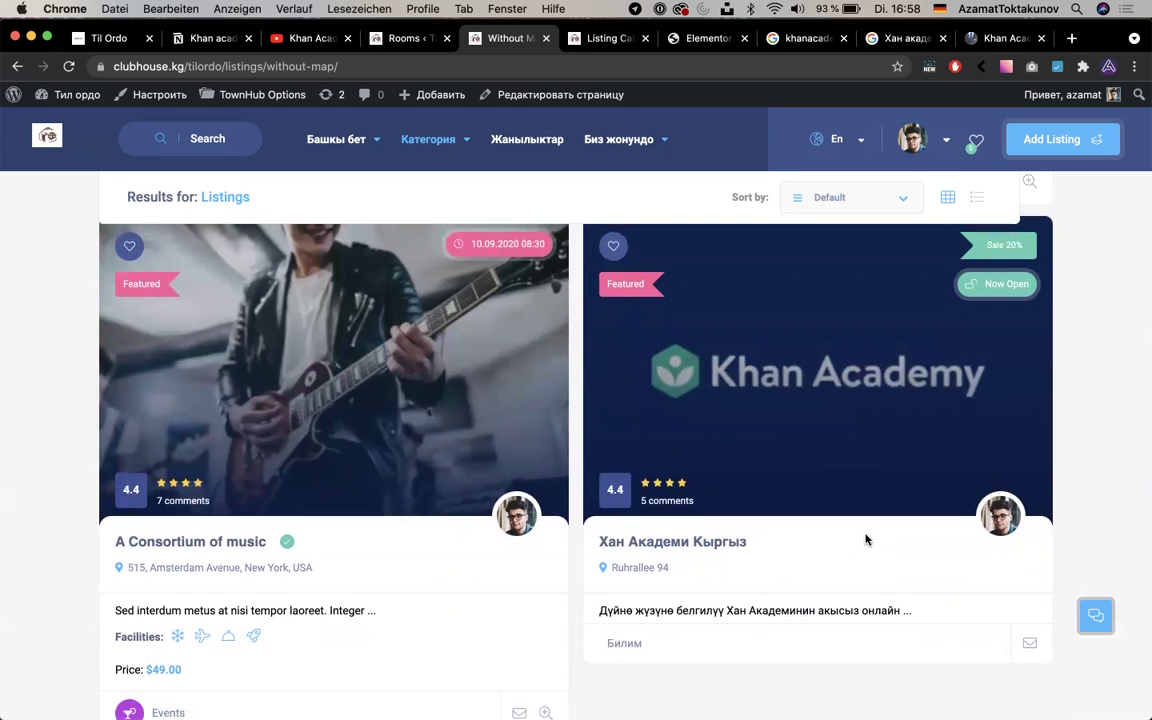
scroll(866, 540, down, 1)
scroll(760, 565, down, 1)
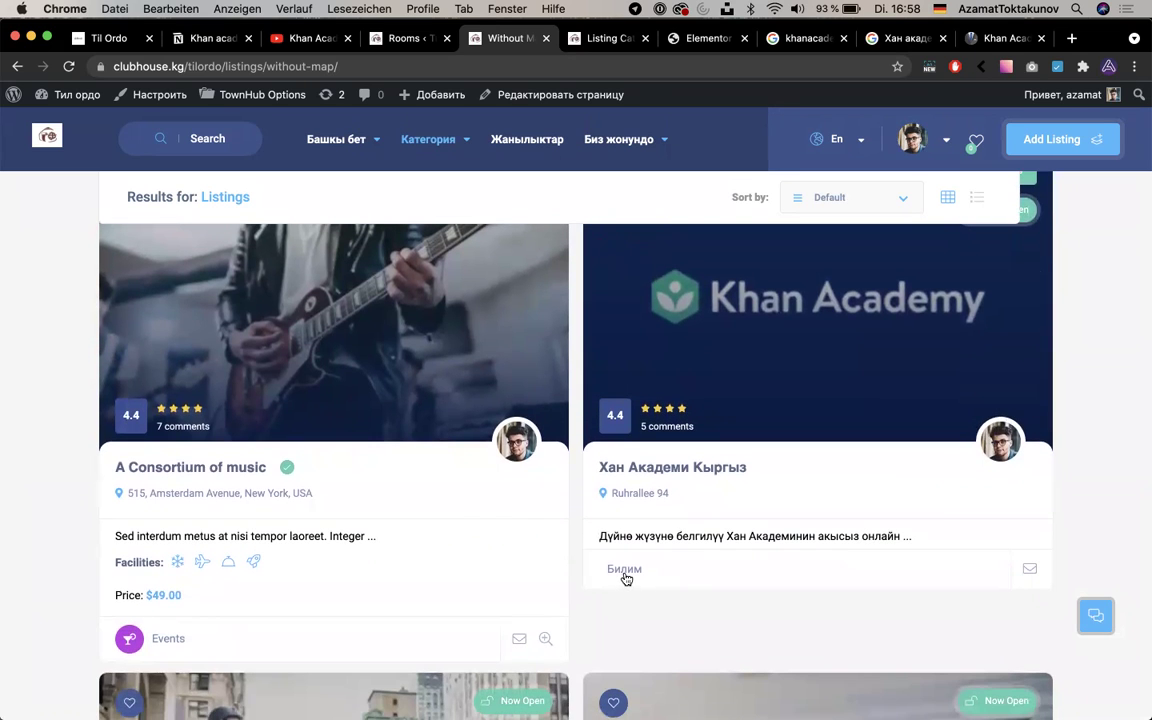
Open the Билим category from the Khan Academy card and review its listing results and filters
click(625, 577)
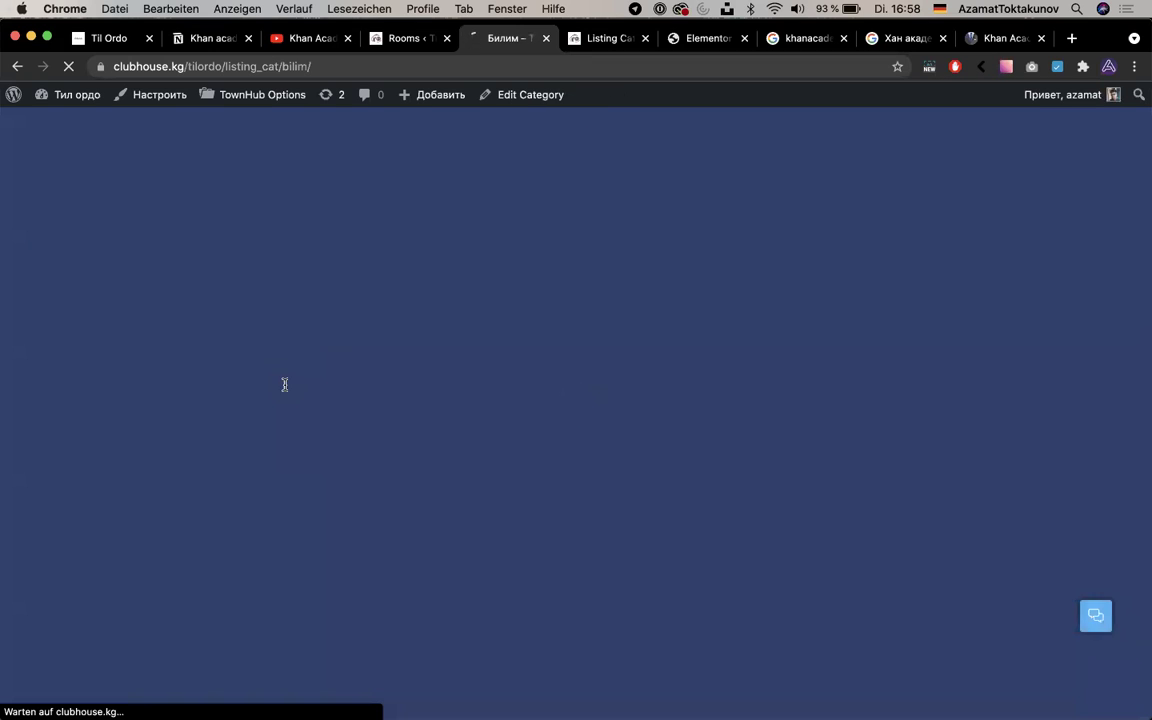
scroll(243, 640, down, 5)
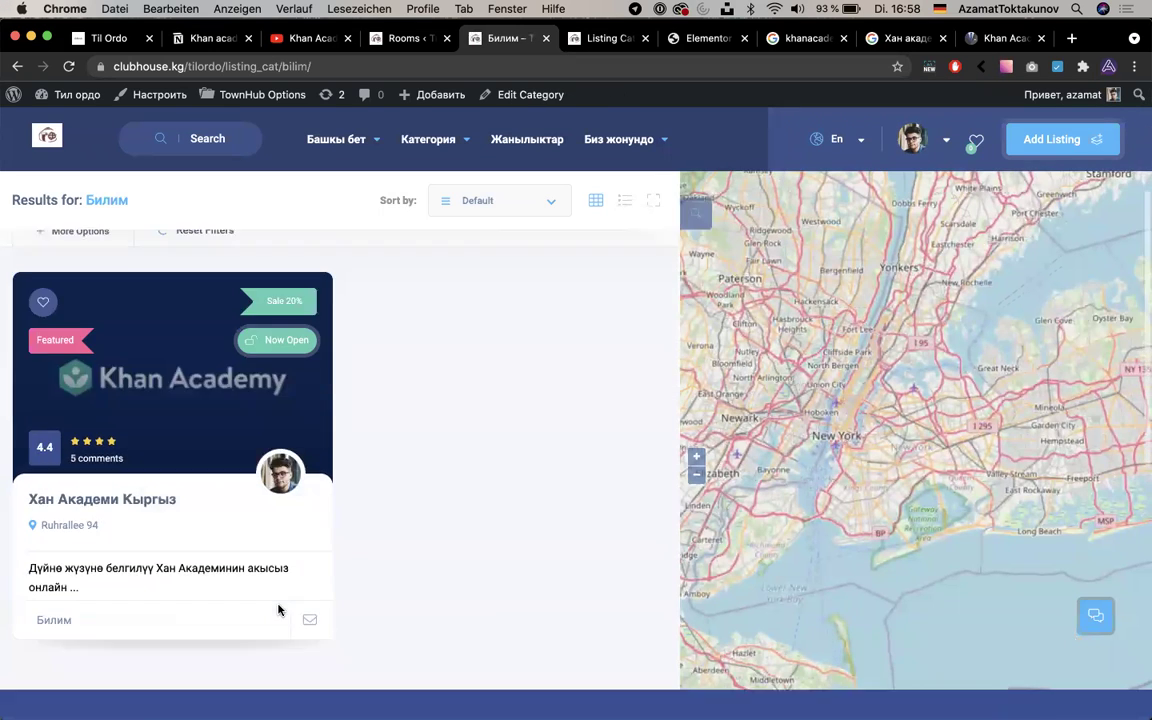
scroll(390, 428, up, 2)
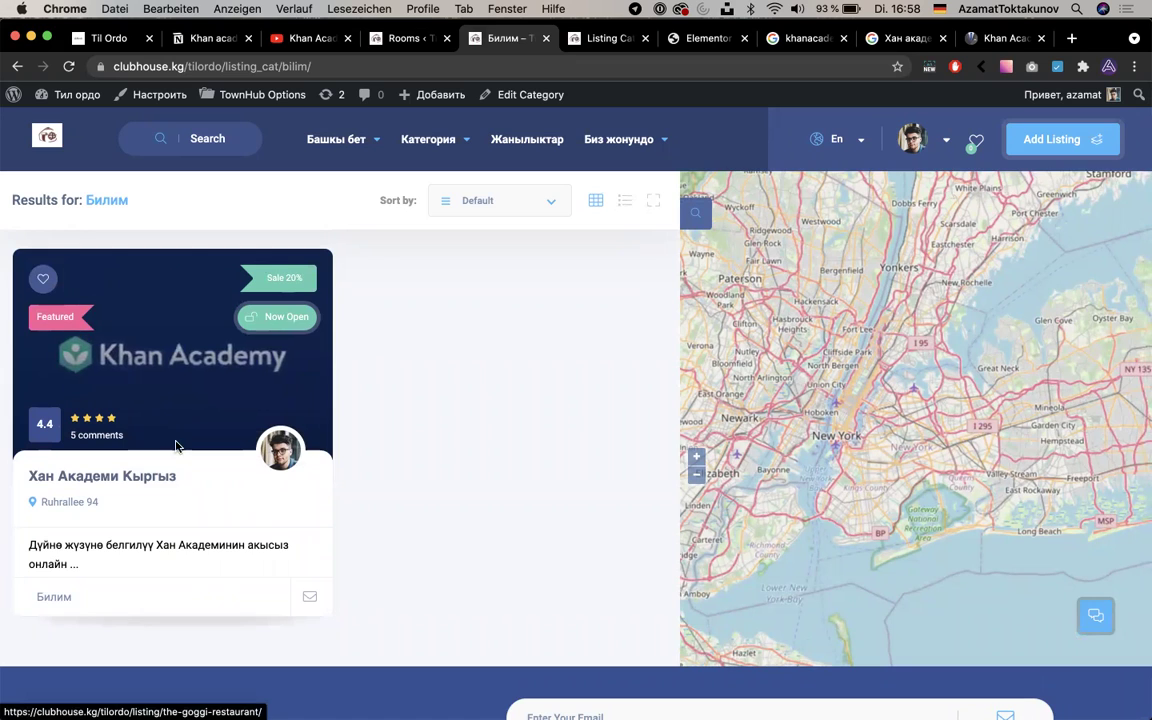
scroll(417, 399, up, 3)
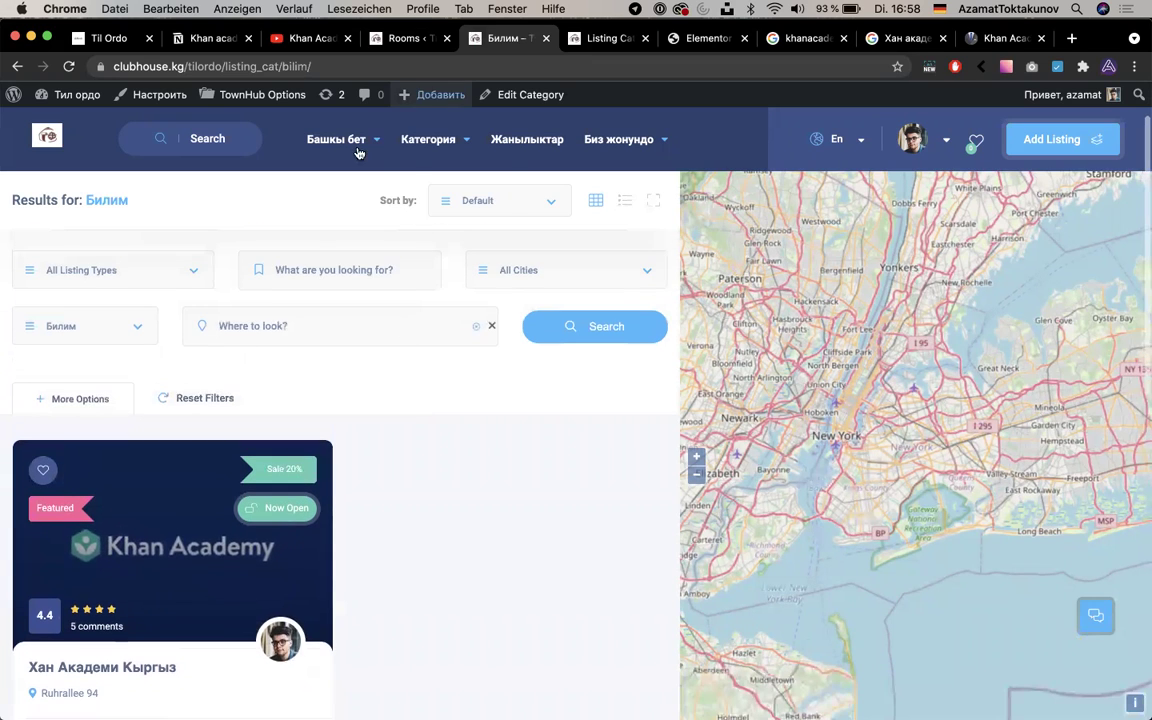
mouse_move(449, 140)
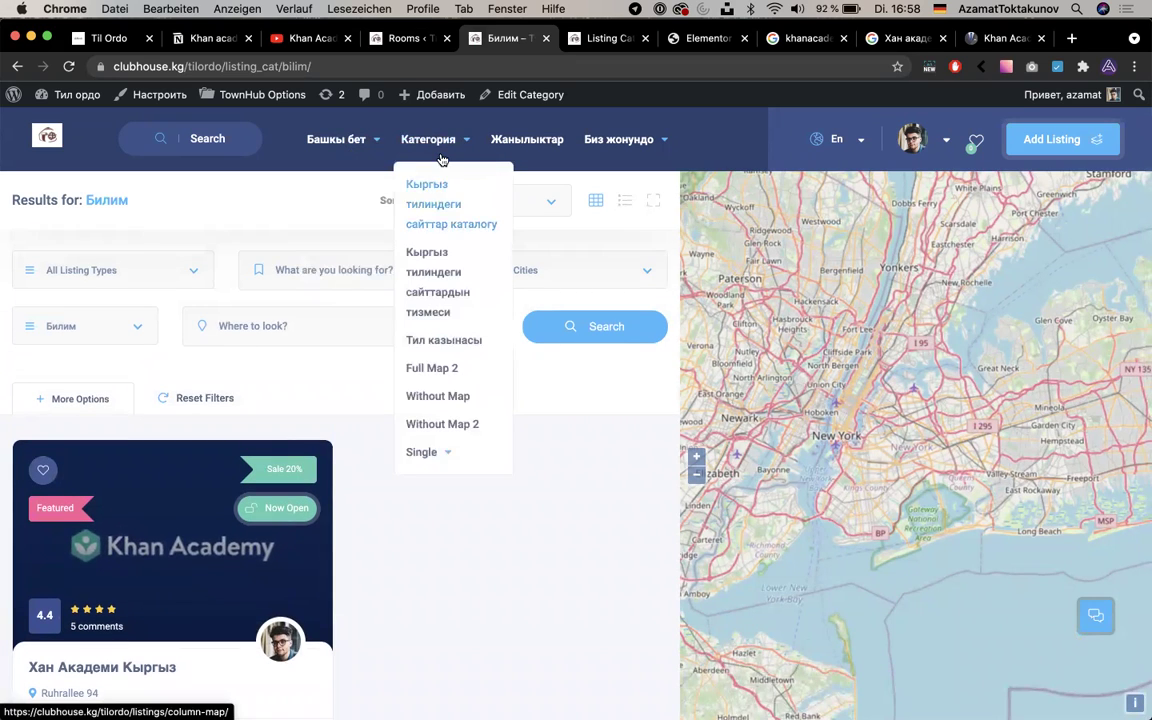
Switch to the Til Ordo page in Notion and review the topics under Кыргыз тилиндеги сайттардын тизмеси
click(130, 44)
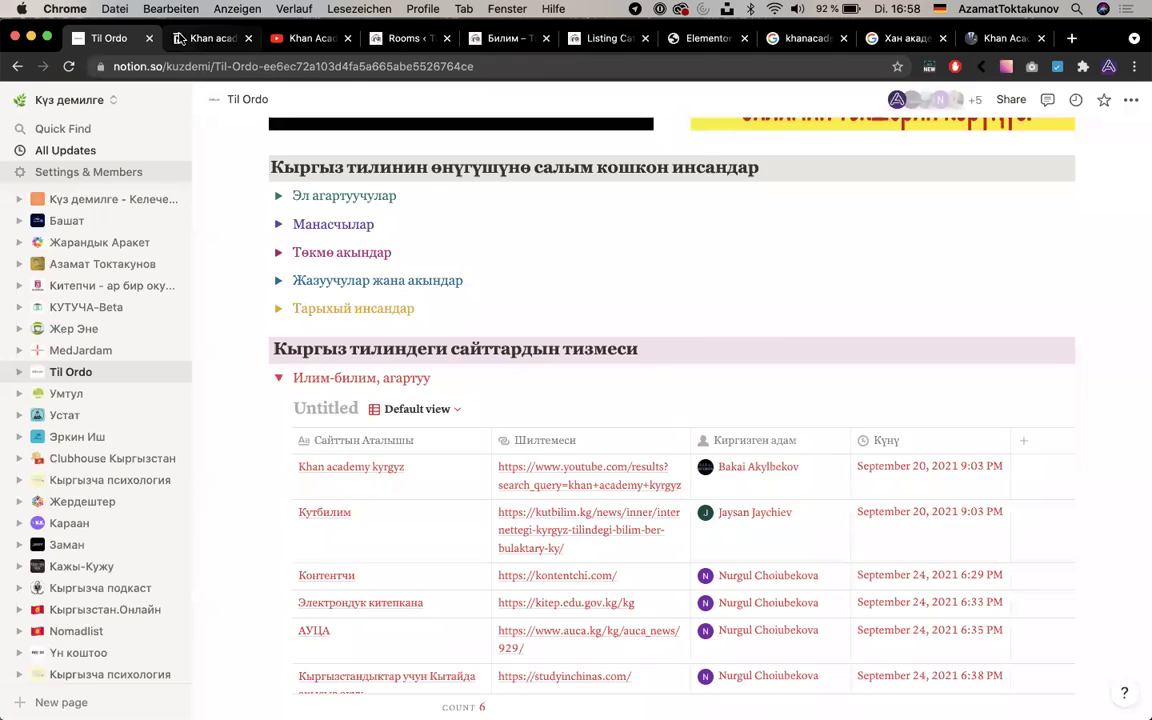
click(180, 38)
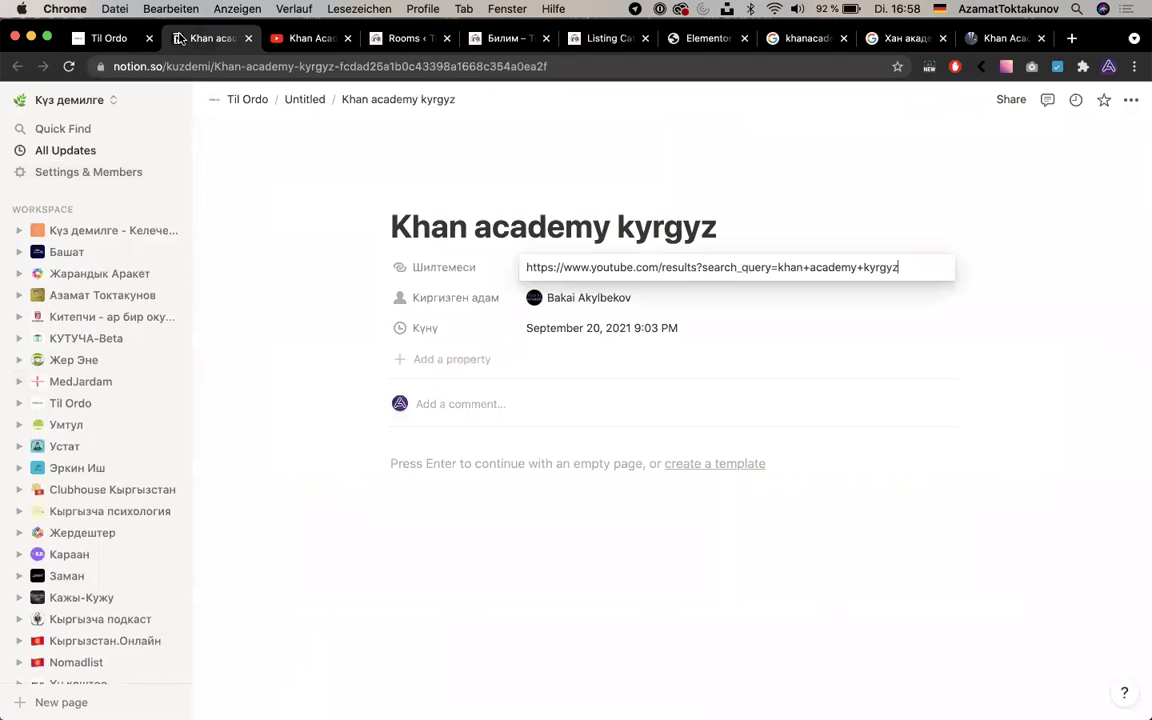
click(247, 99)
scroll(341, 382, down, 20)
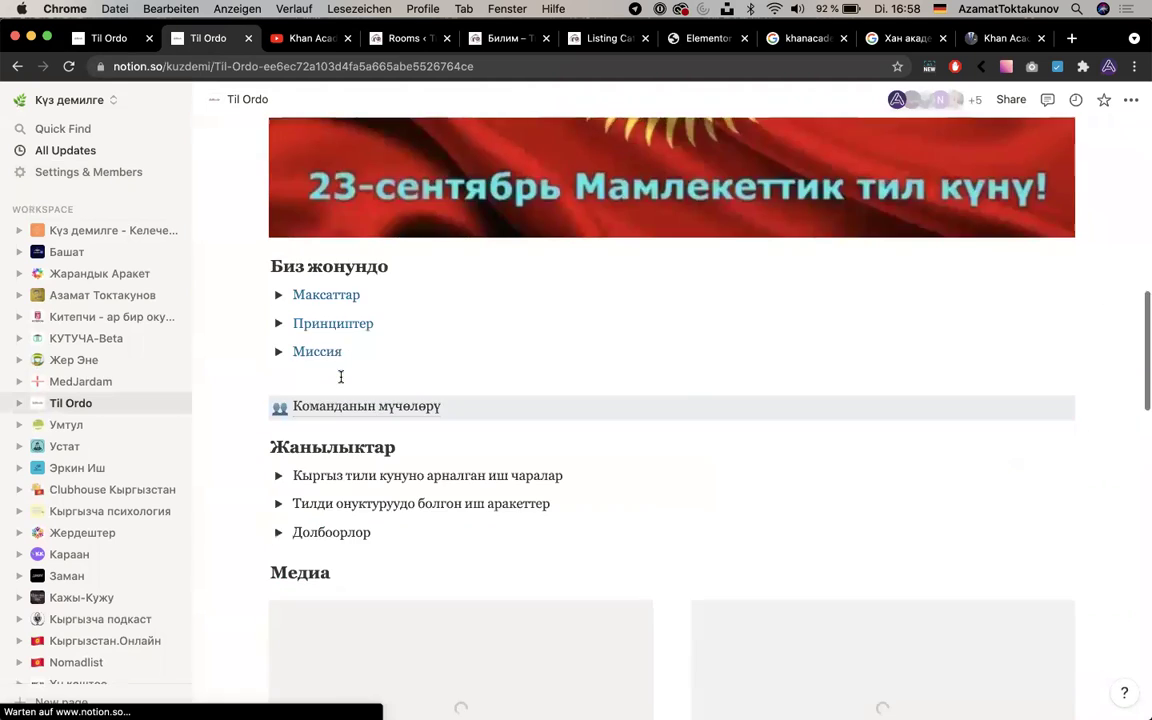
click(280, 318)
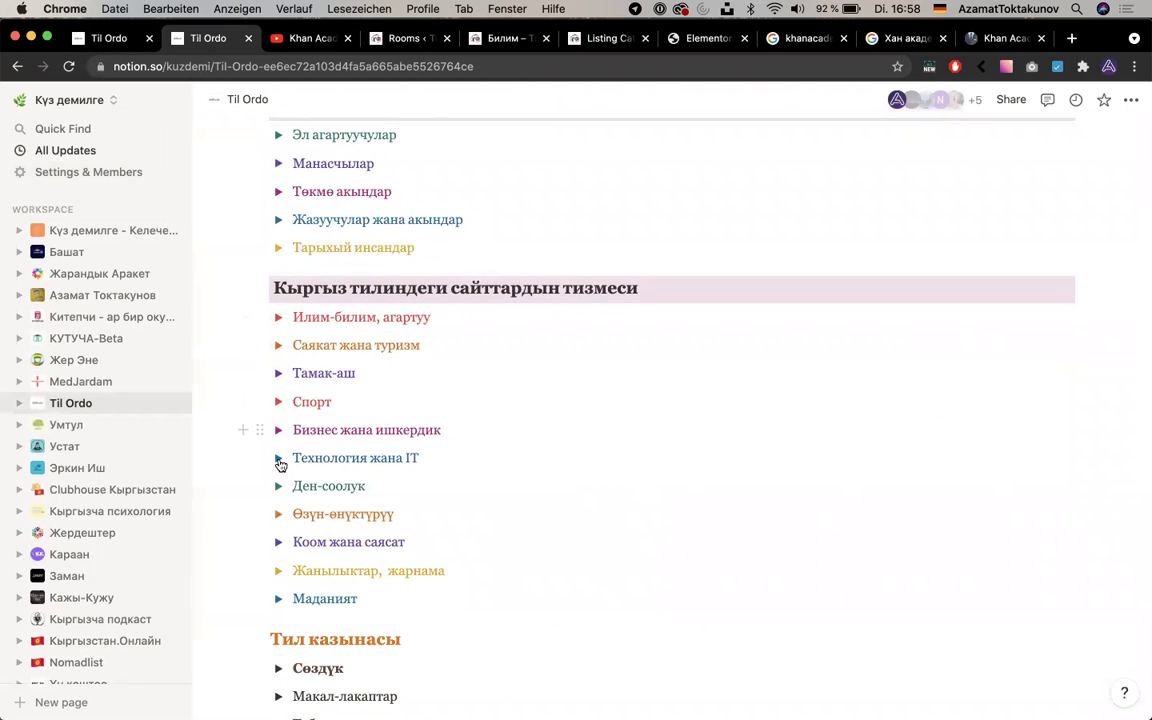
scroll(281, 524, down, 5)
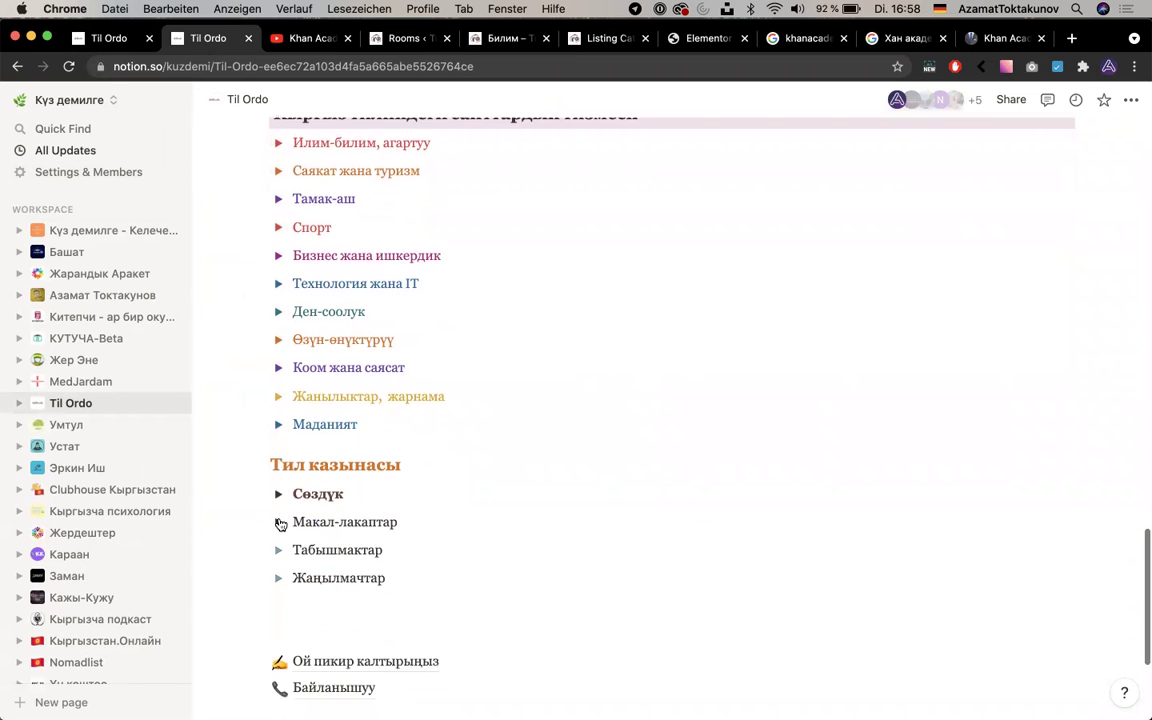
Look over the Тил казынасы section in Notion and return to the site's Билим category page
scroll(272, 505, down, 2)
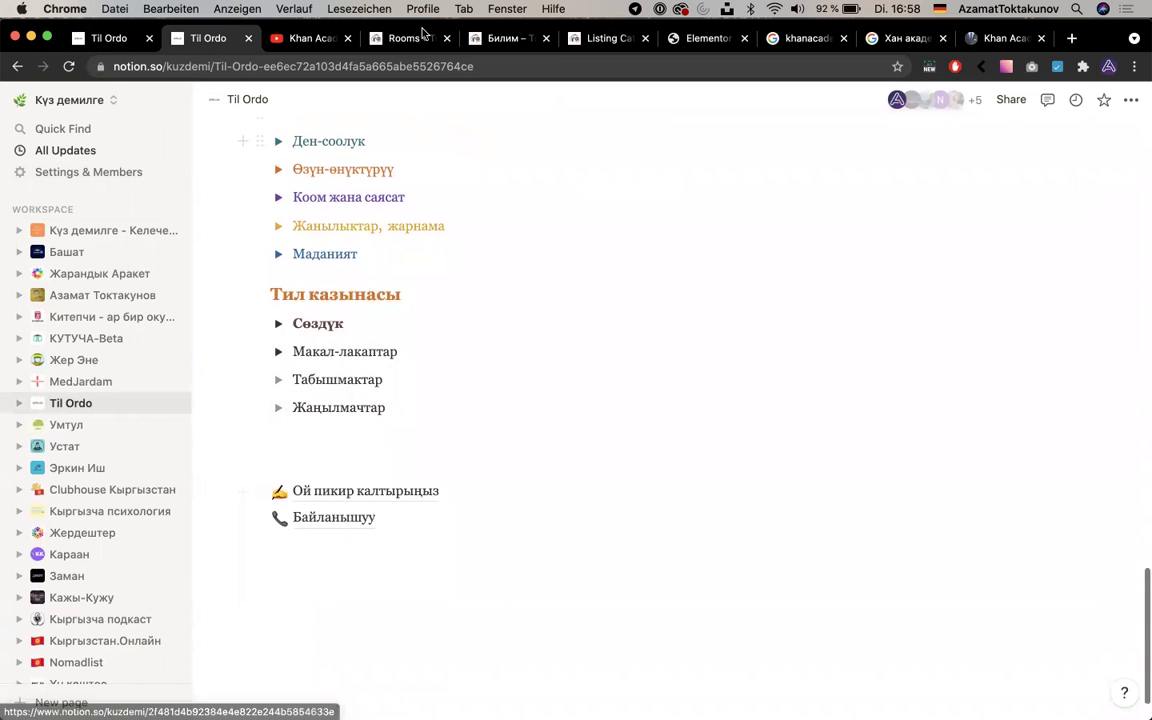
click(496, 42)
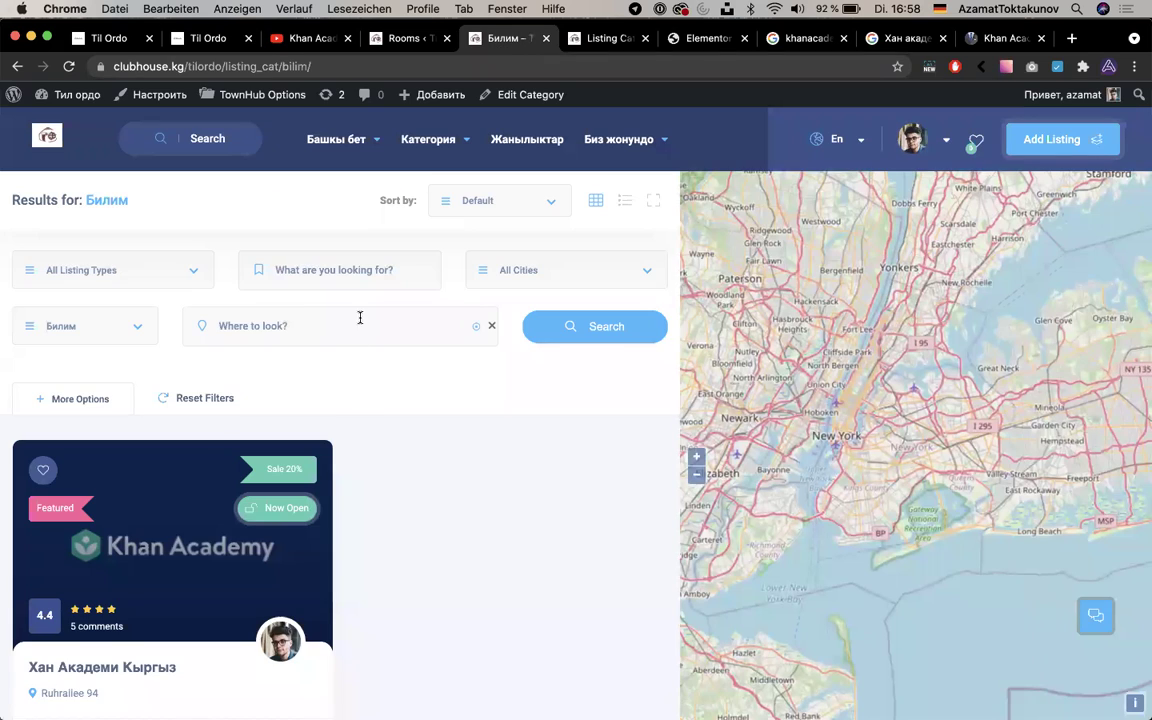
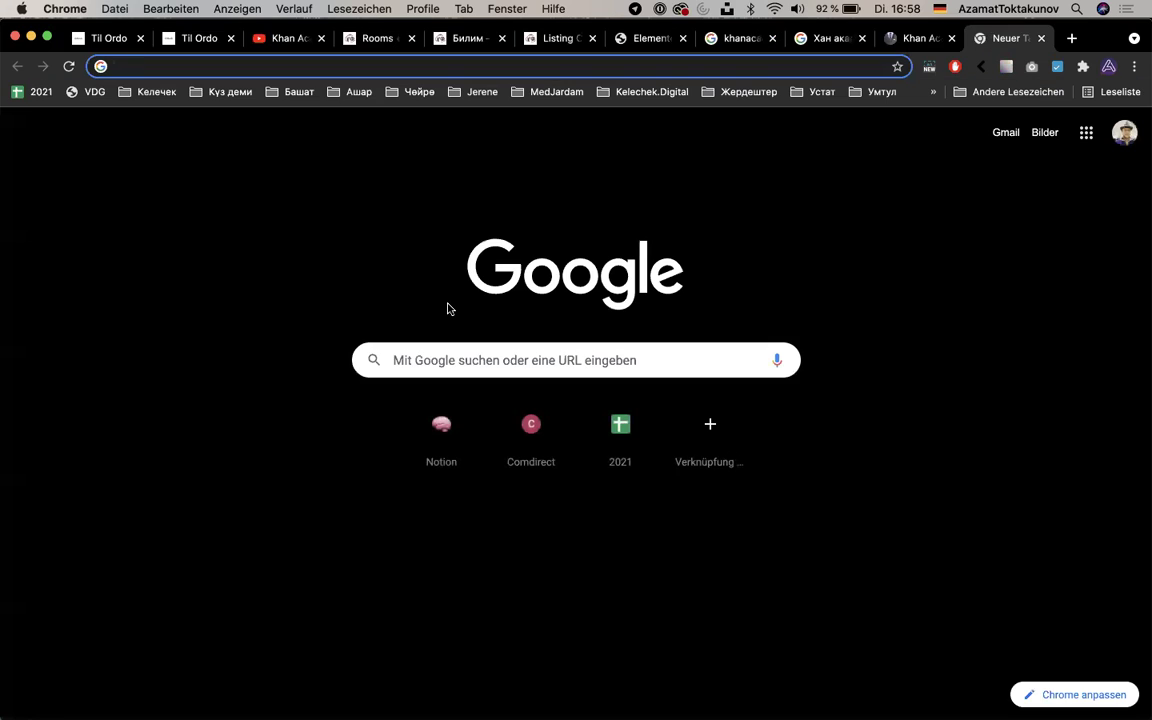
Open rambler.ru in a new browser tab
text(rab)
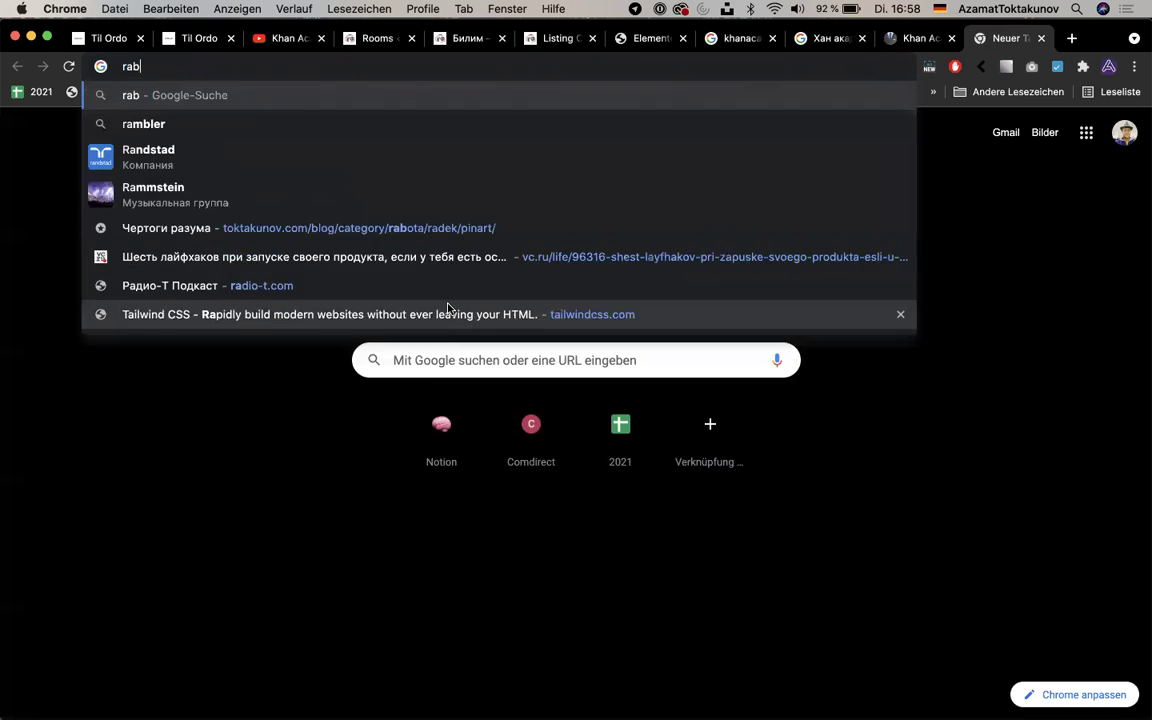
text(ler.ru)
key(super+a)
text(rambler.)
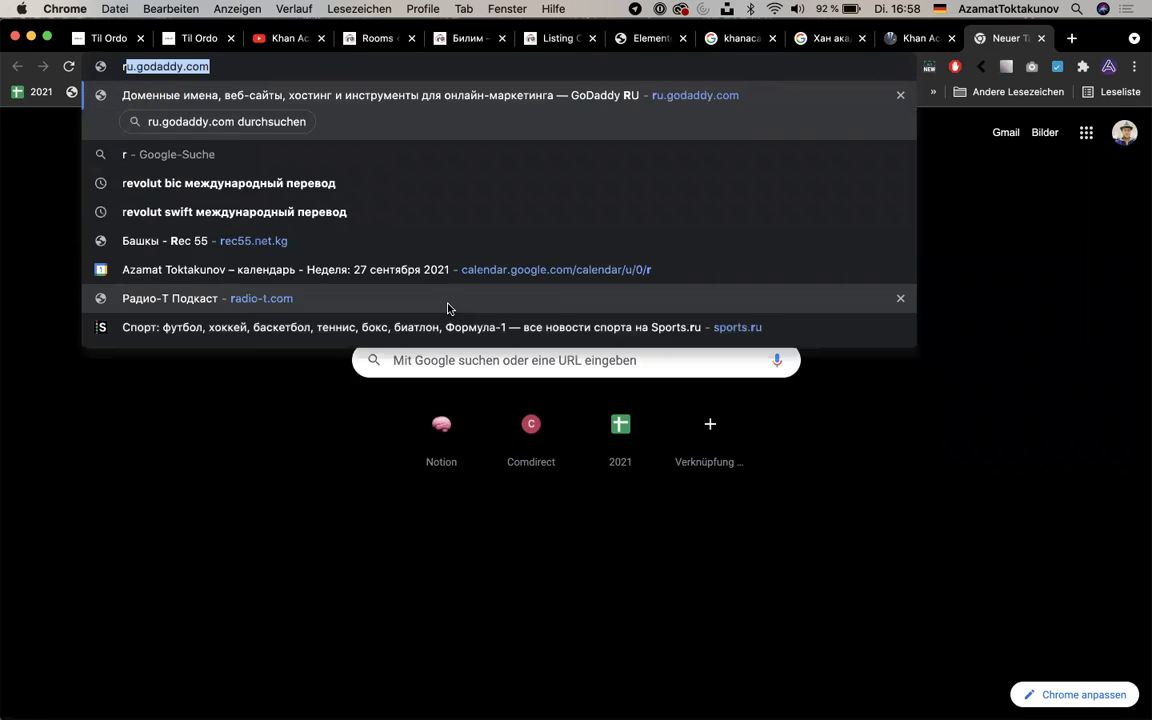
text(ru)
key(Return)
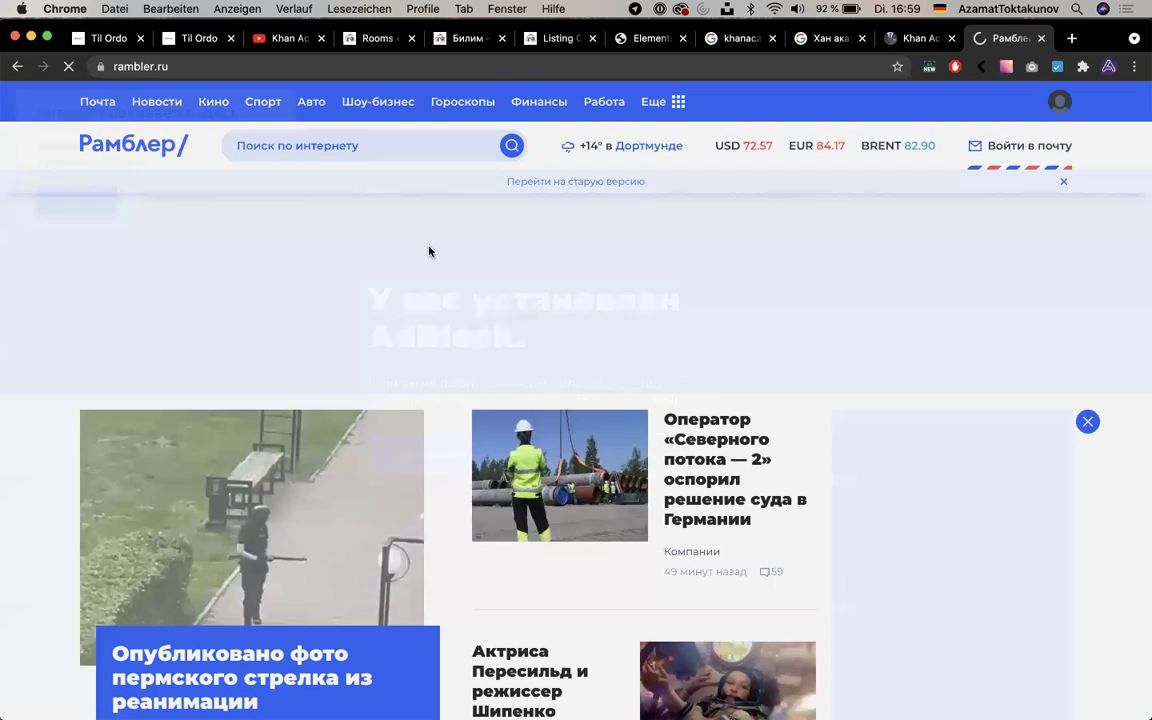
Search Google for "top rabler ru" and open the Rambler Top-100 site catalogue from the results
click(337, 67)
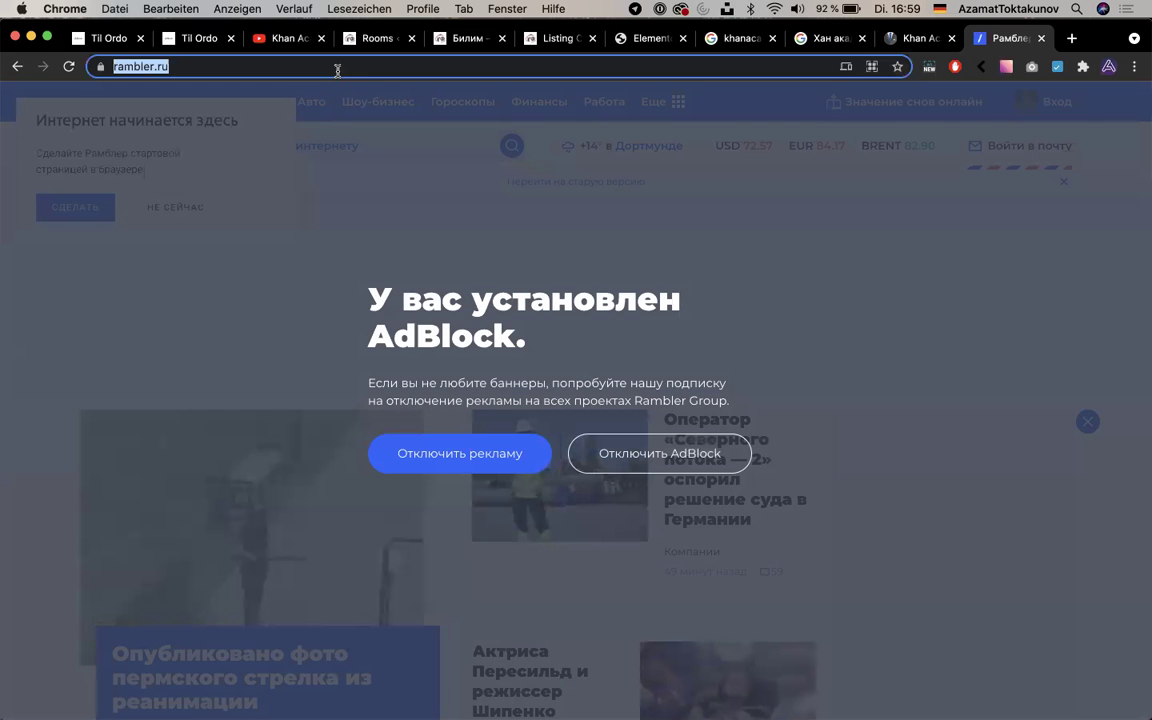
text(top rabler ru)
key(Return)
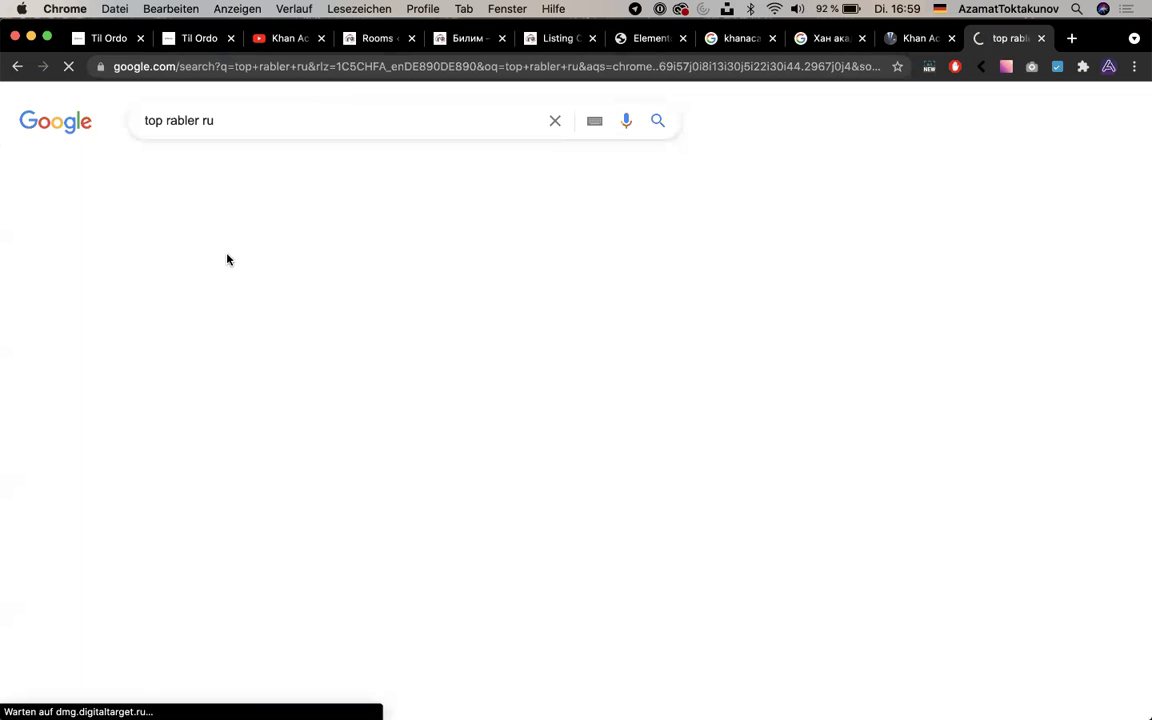
click(195, 314)
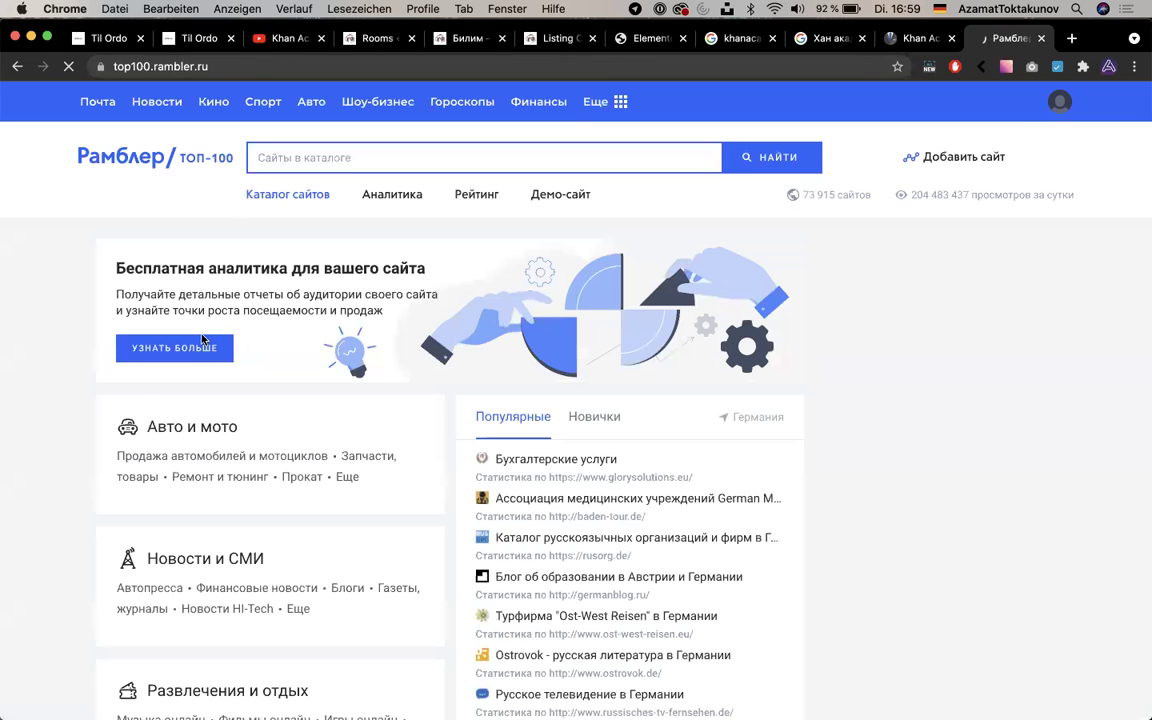
Review the topic categories and subtopics of the Rambler Top-100 site catalogue
scroll(95, 455, down, 1)
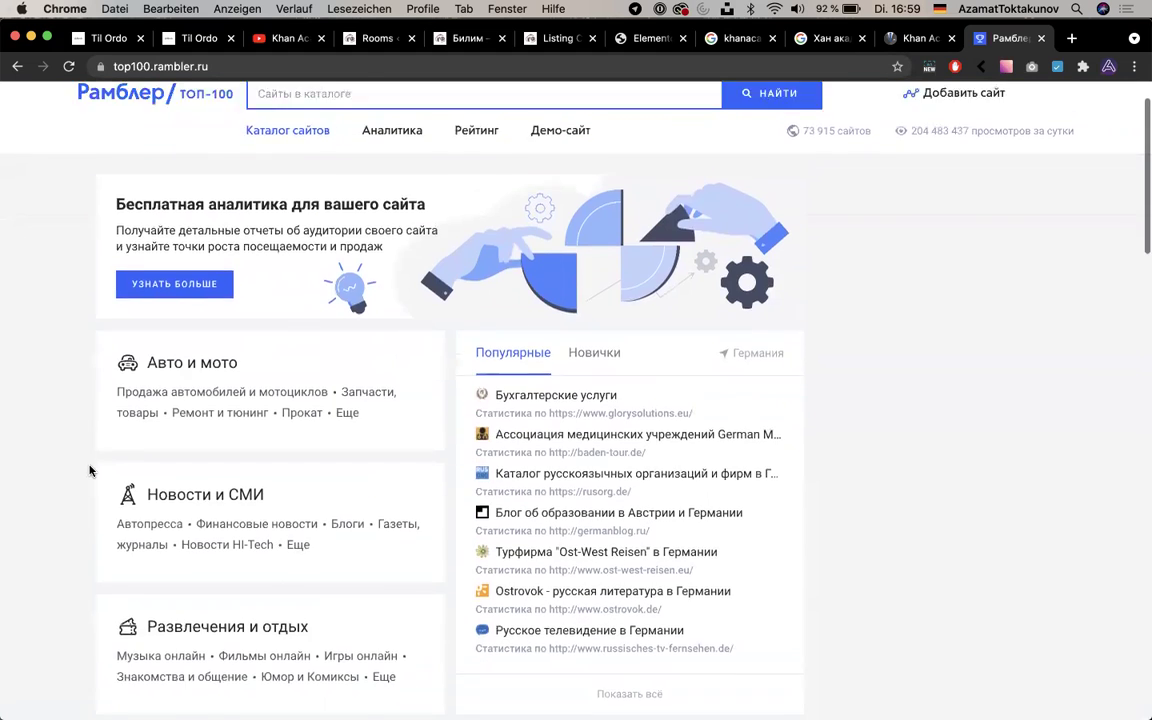
scroll(90, 468, up, 1)
scroll(70, 395, down, 3)
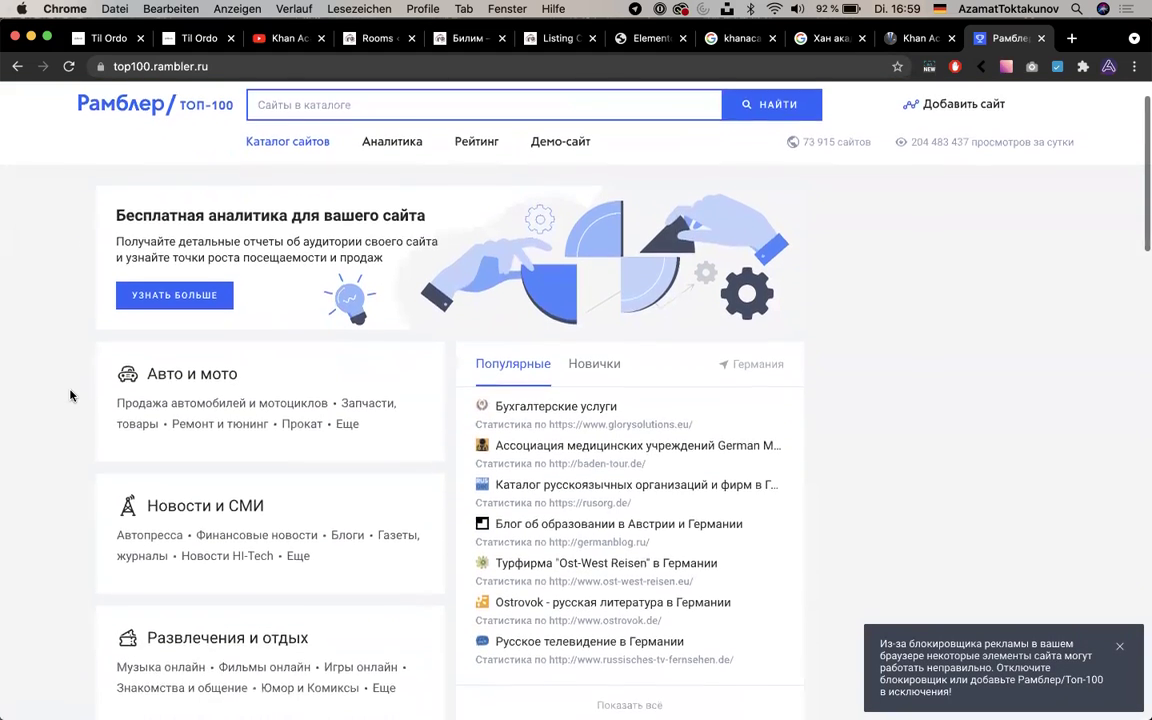
scroll(70, 395, down, 1)
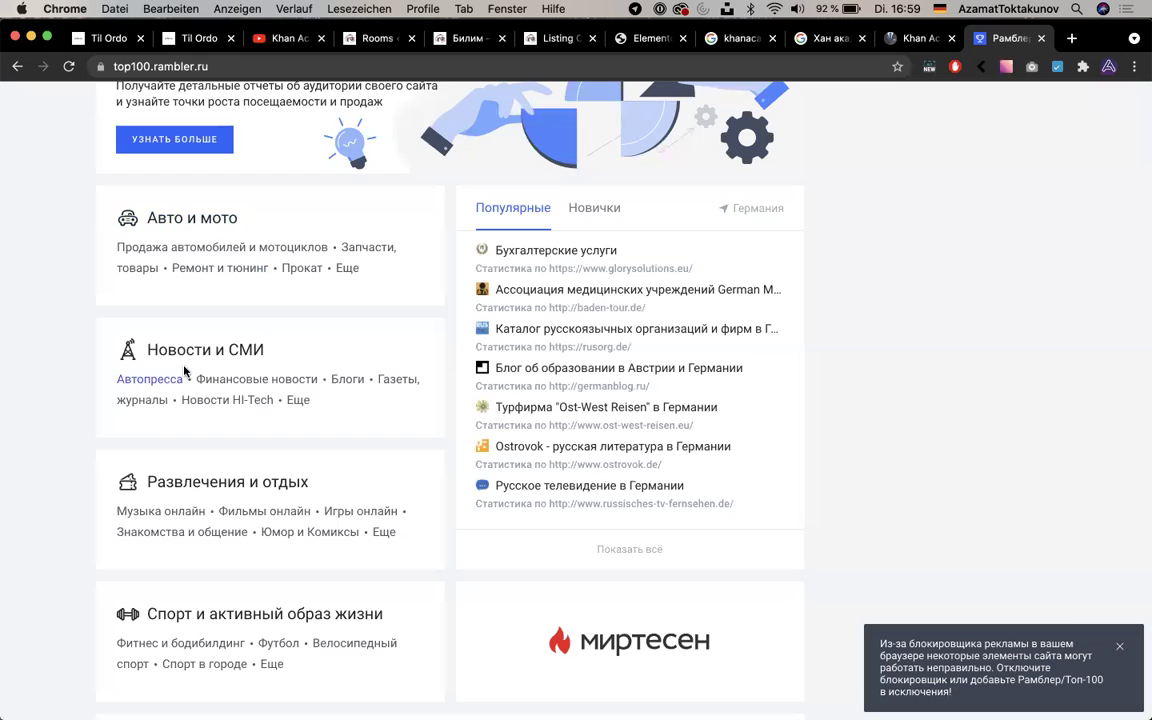
scroll(185, 373, down, 2)
scroll(188, 411, down, 2)
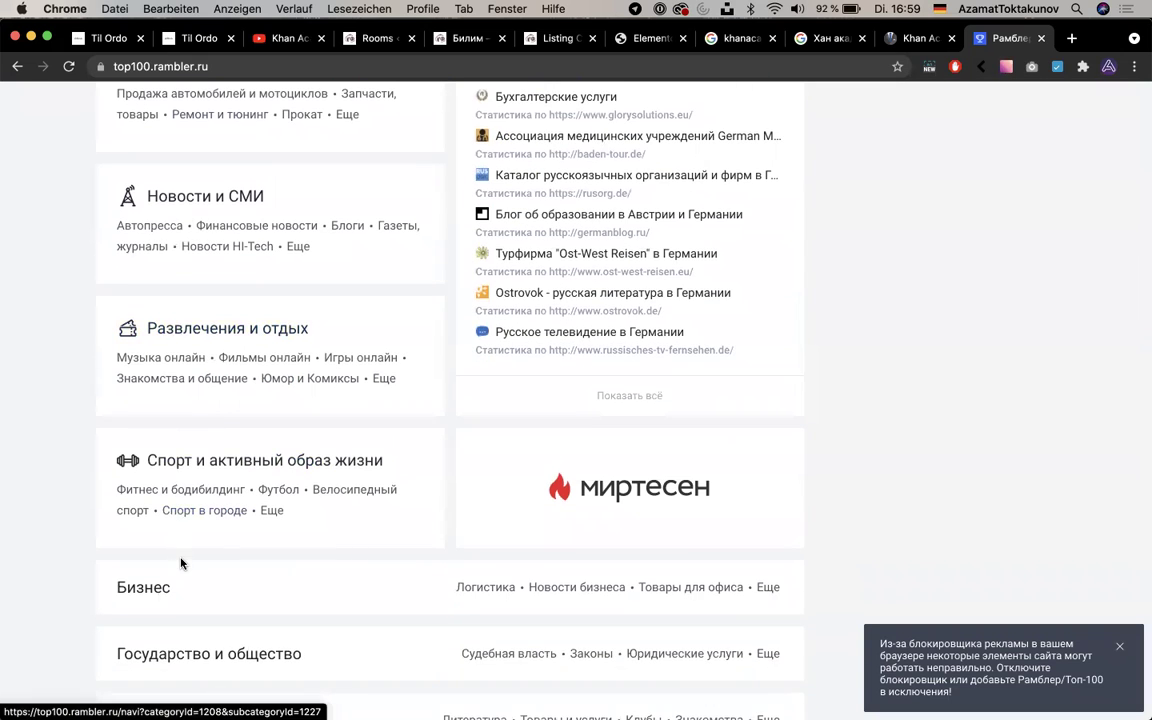
scroll(181, 563, down, 6)
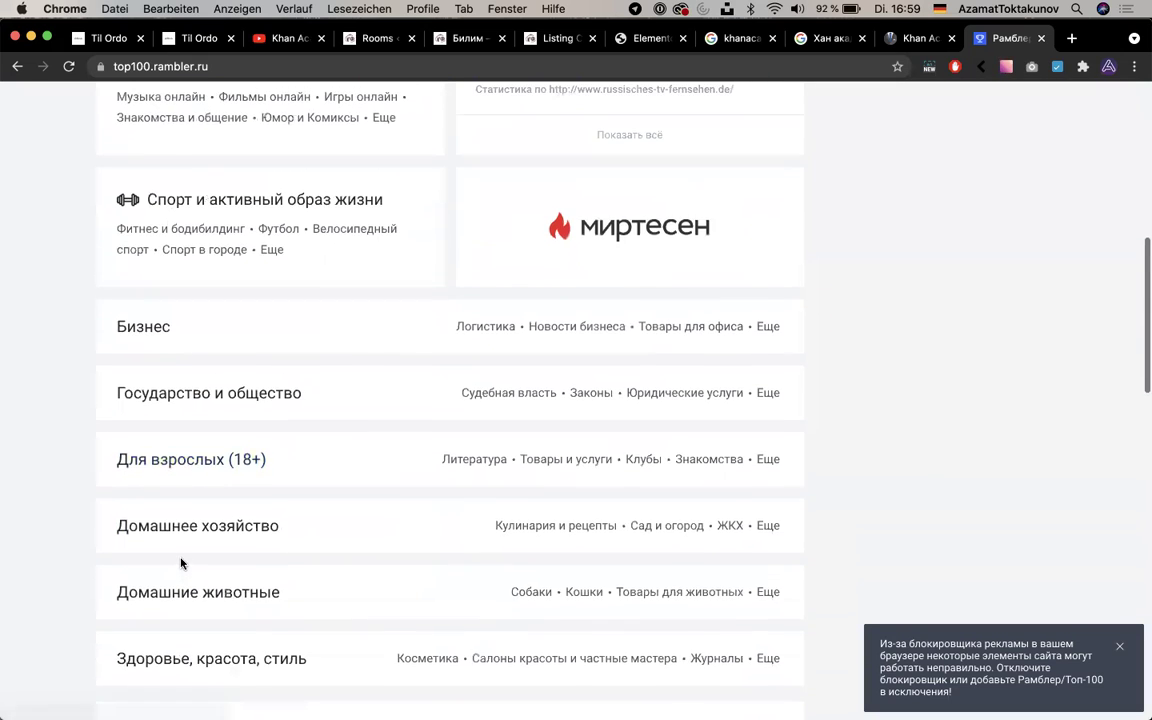
Open the Бизнес category in Rambler Top-100 and examine its ranked sites with their visitors, views and popularity
click(152, 328)
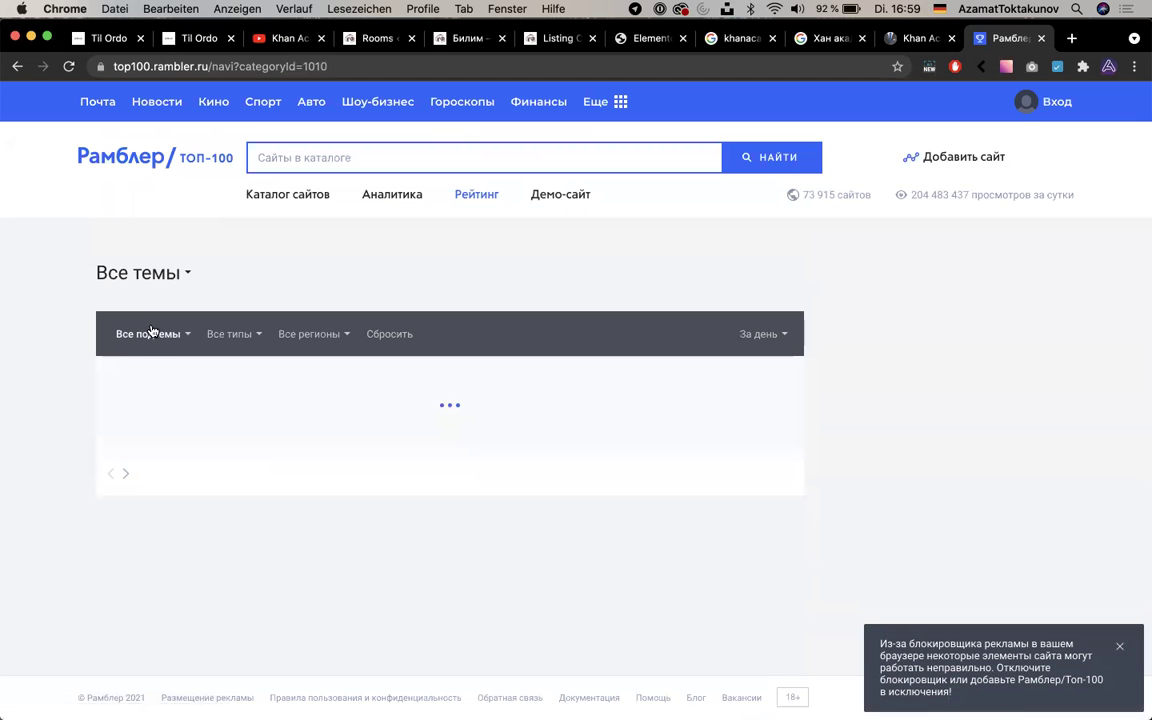
scroll(58, 464, down, 3)
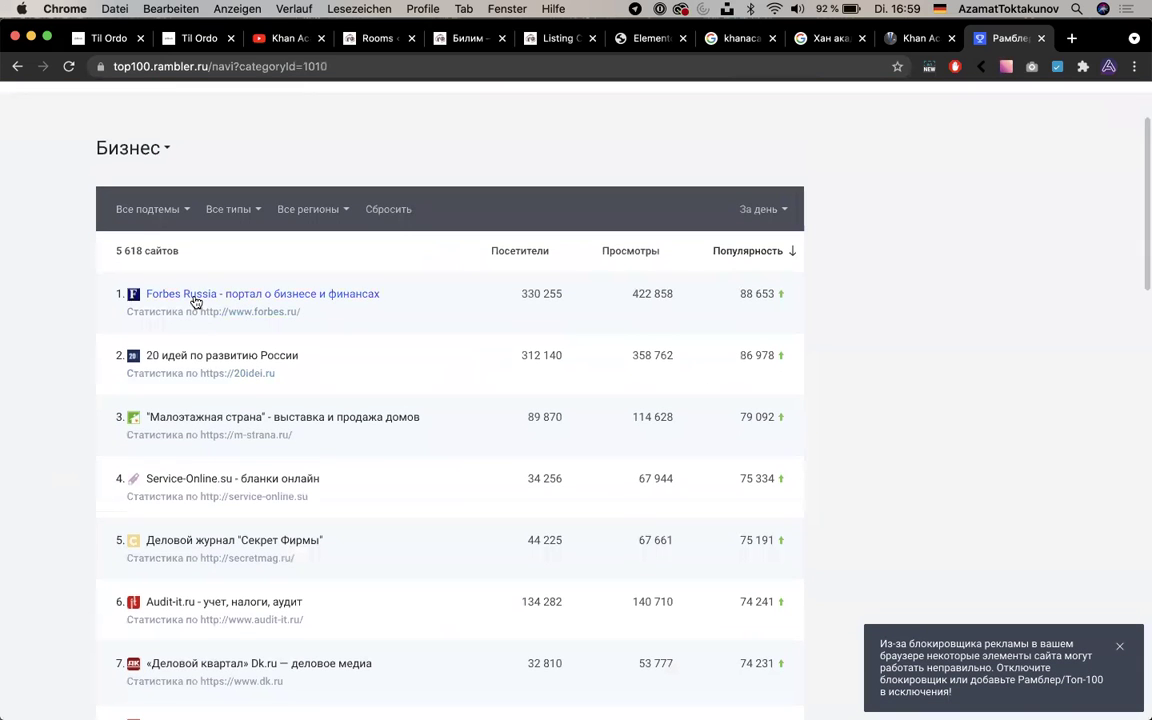
scroll(185, 375, down, 2)
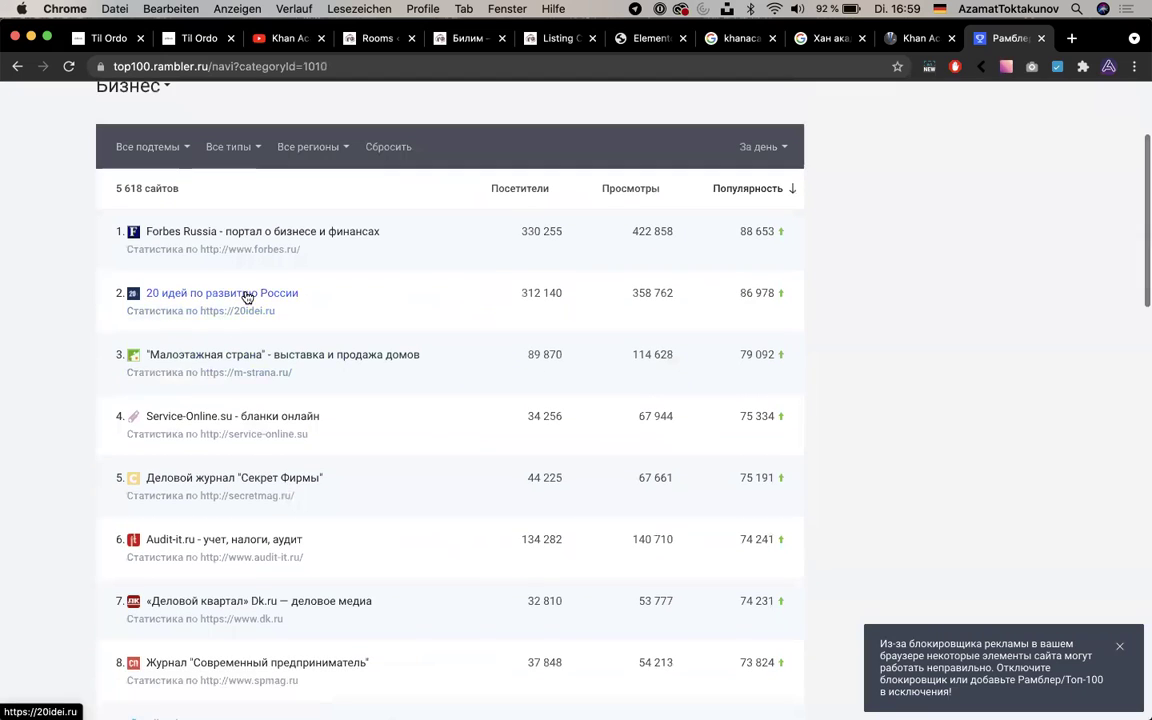
scroll(198, 362, down, 2)
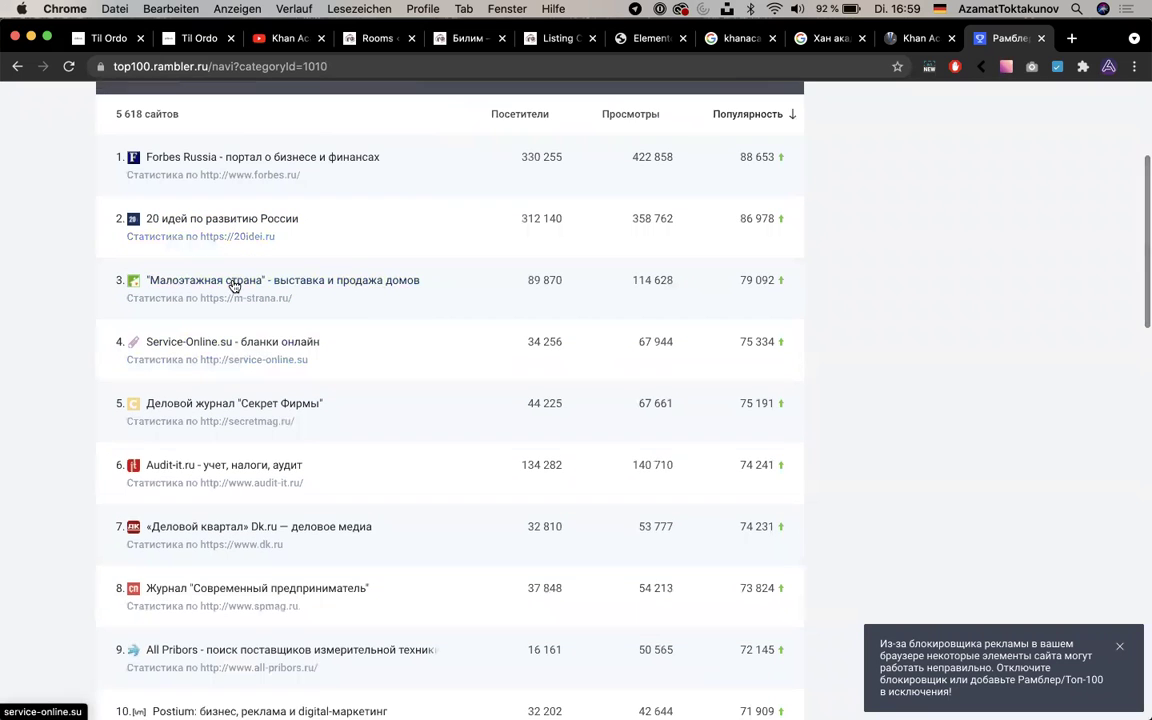
scroll(290, 388, down, 1)
scroll(254, 254, up, 2)
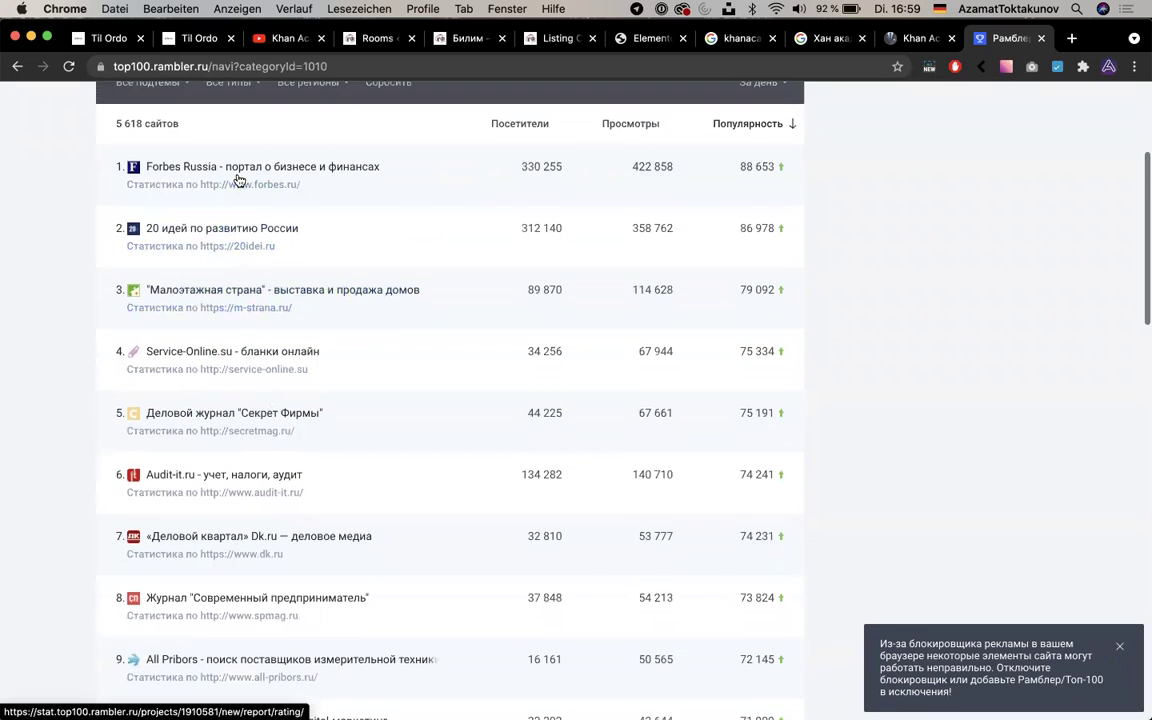
scroll(233, 177, up, 4)
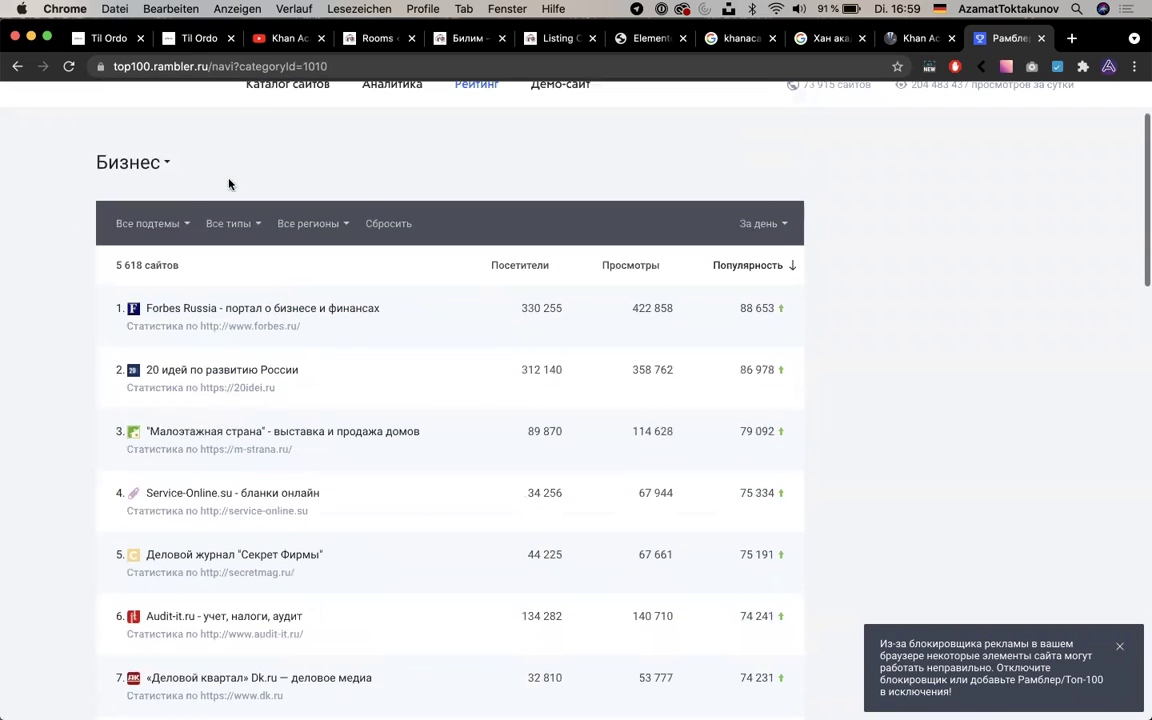
scroll(306, 367, down, 1)
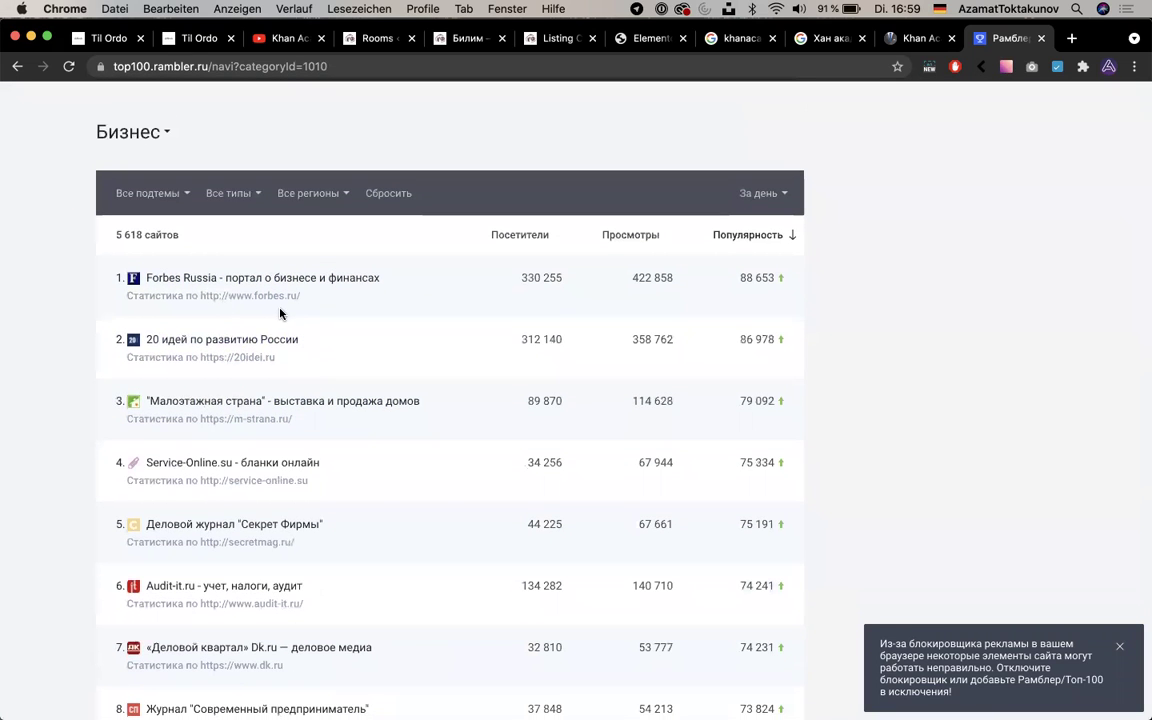
scroll(300, 313, down, 1)
scroll(347, 334, down, 4)
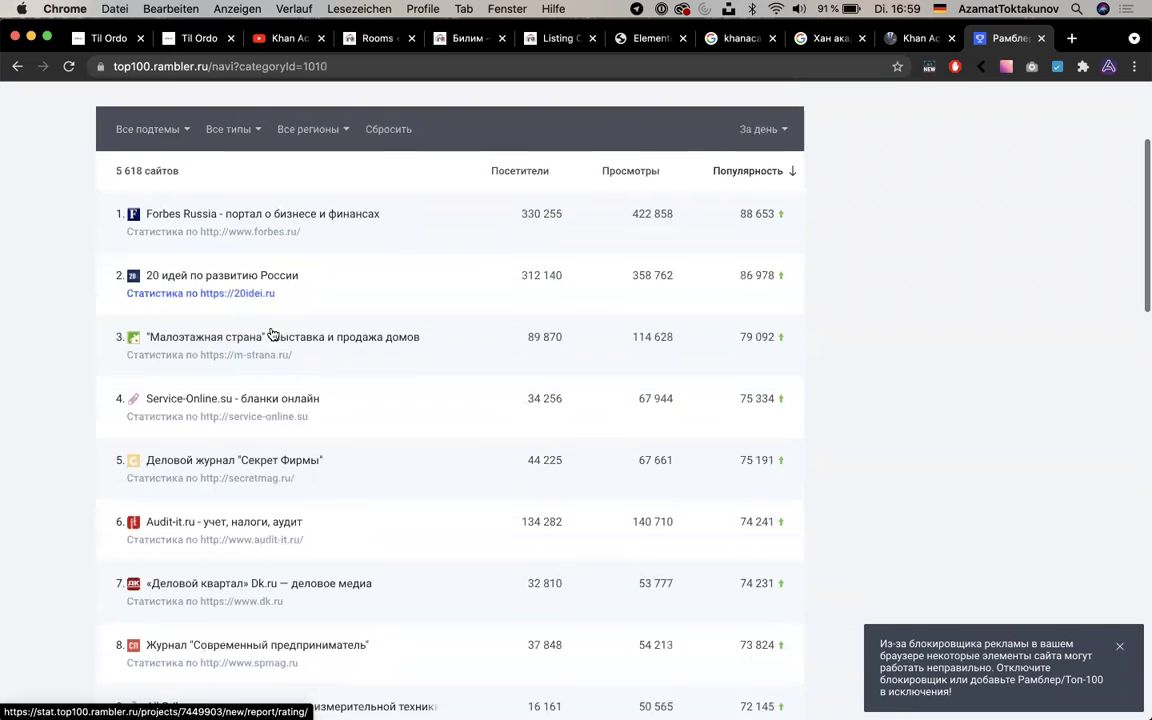
scroll(272, 334, down, 5)
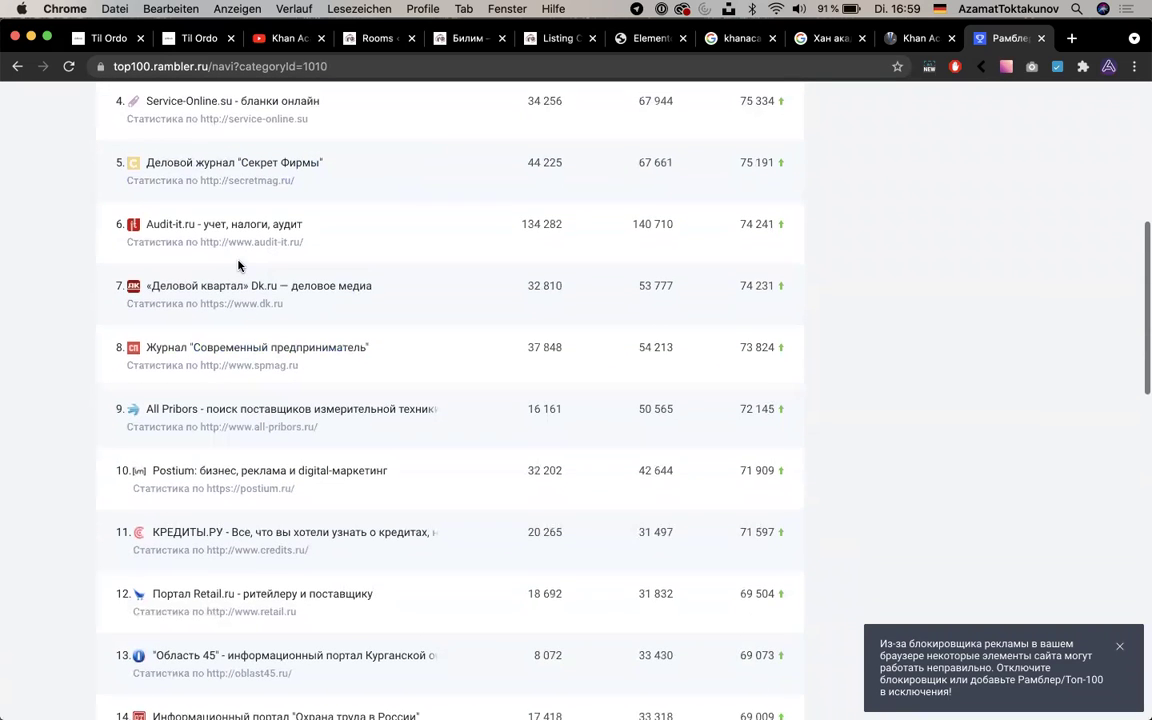
scroll(238, 265, down, 4)
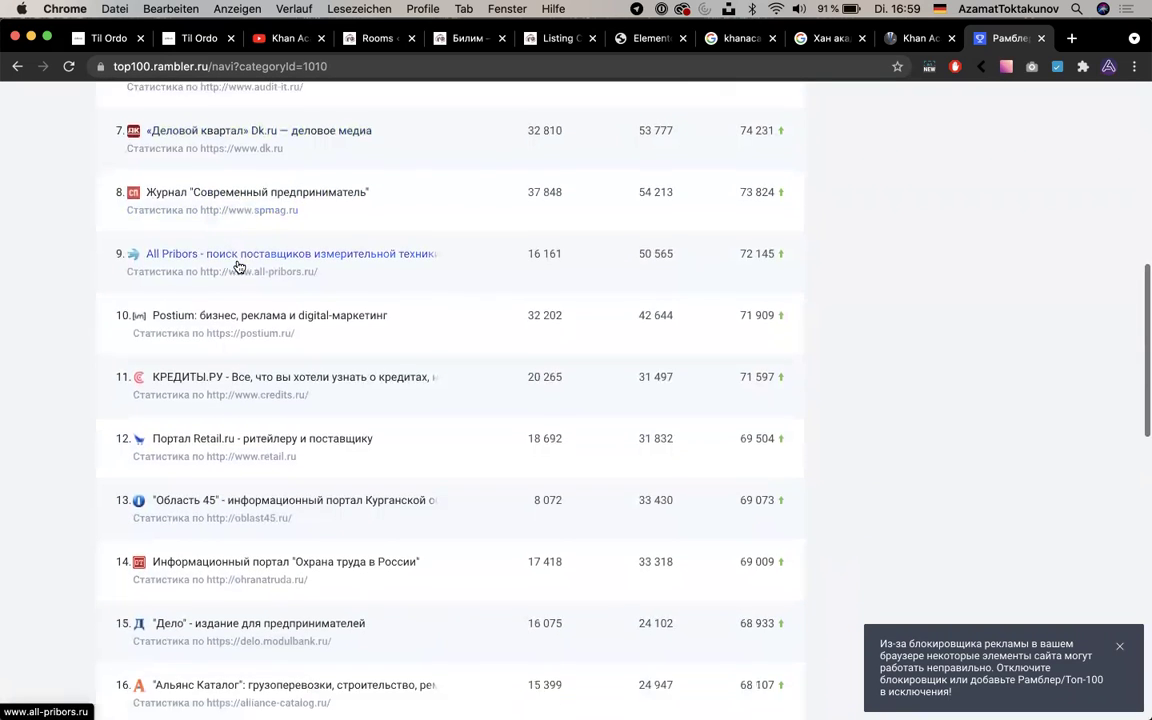
scroll(235, 420, down, 2)
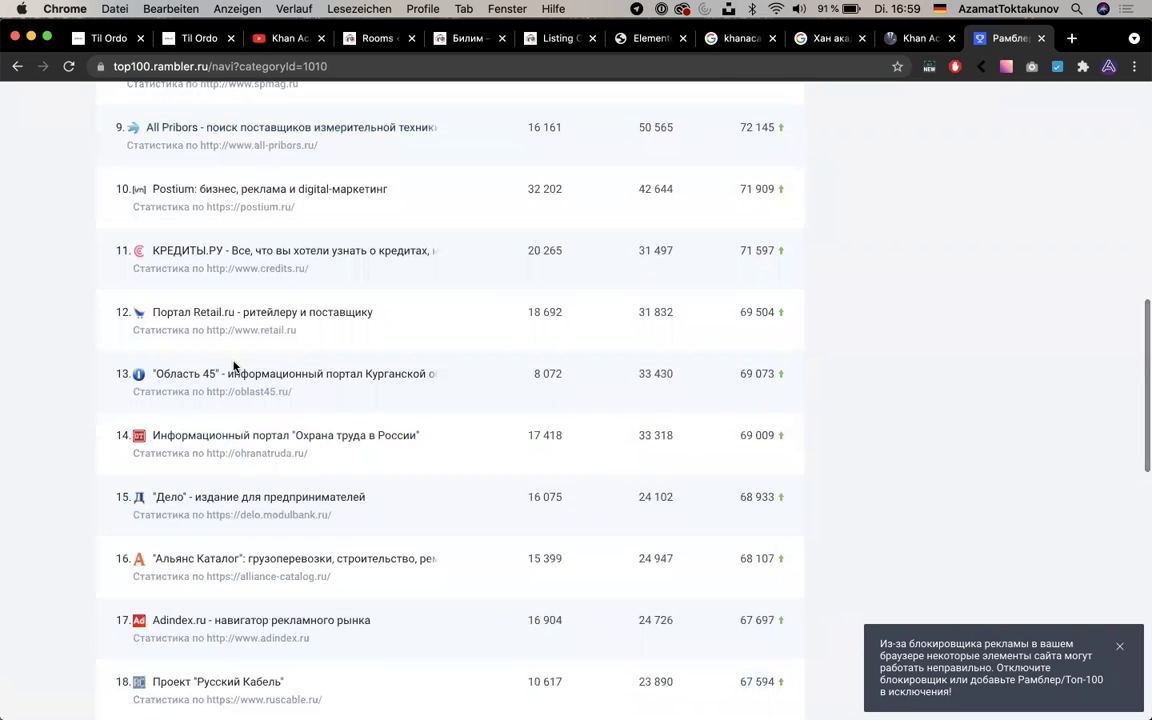
scroll(265, 442, down, 3)
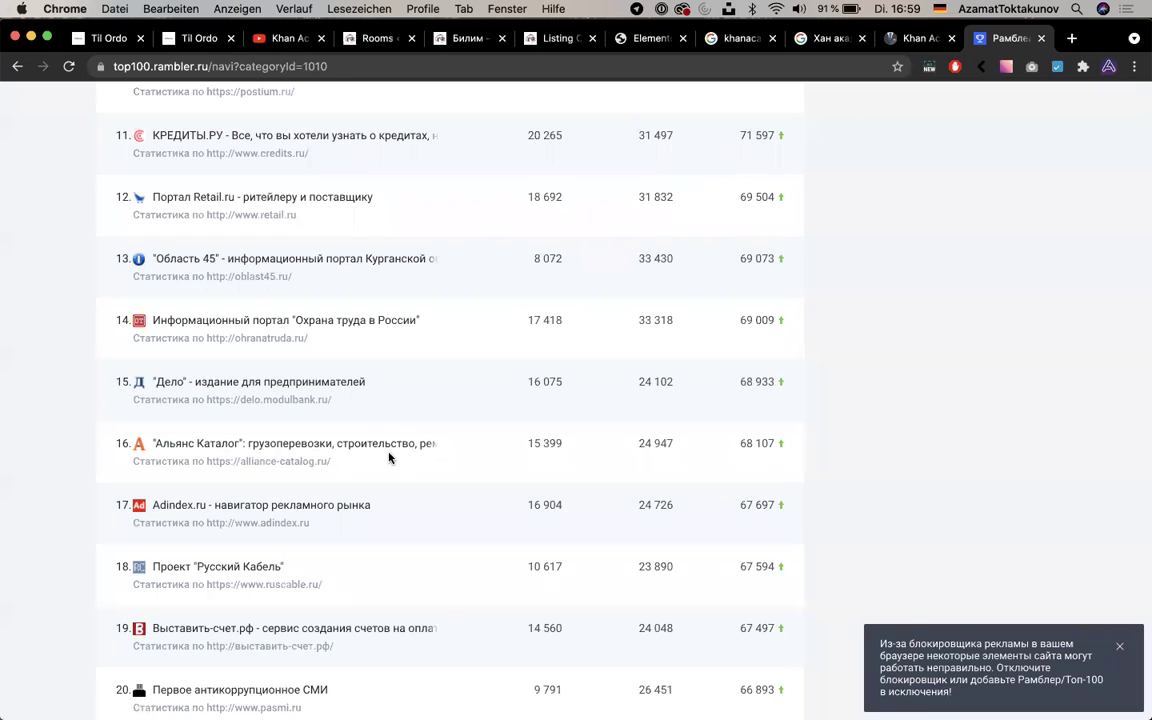
Return to the site's Билим category, open the Хан Академи Кыргыз listing and examine its ratings and reviews
click(910, 38)
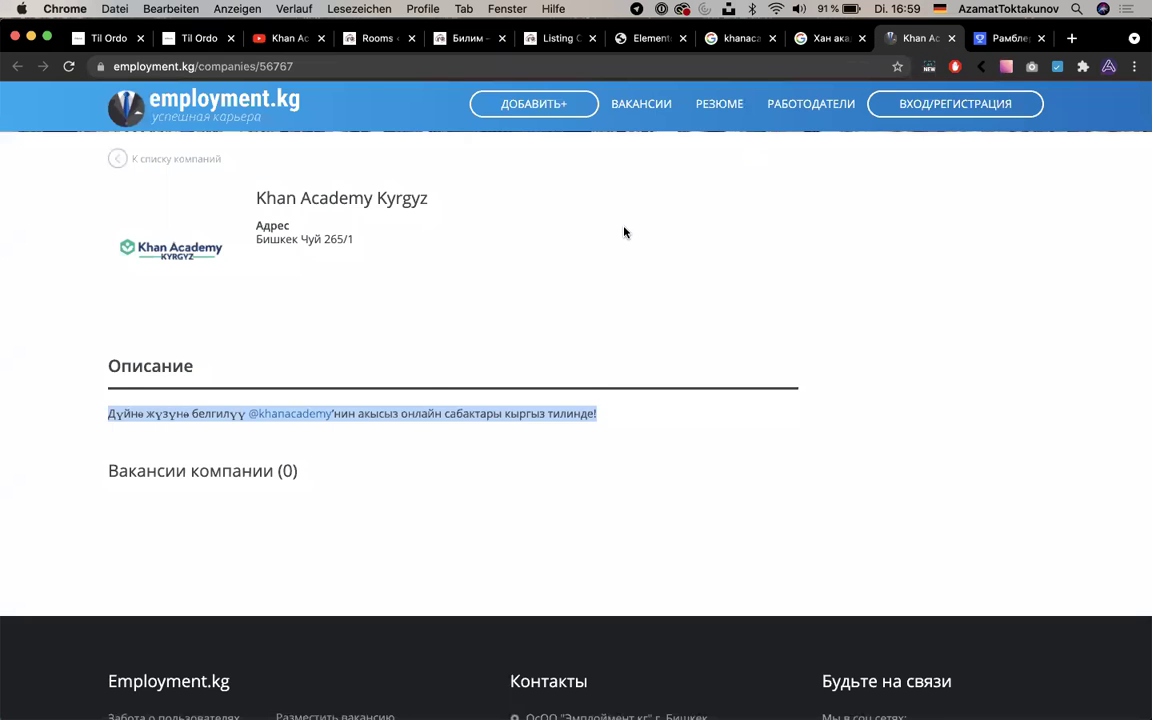
scroll(620, 225, up, 4)
click(550, 38)
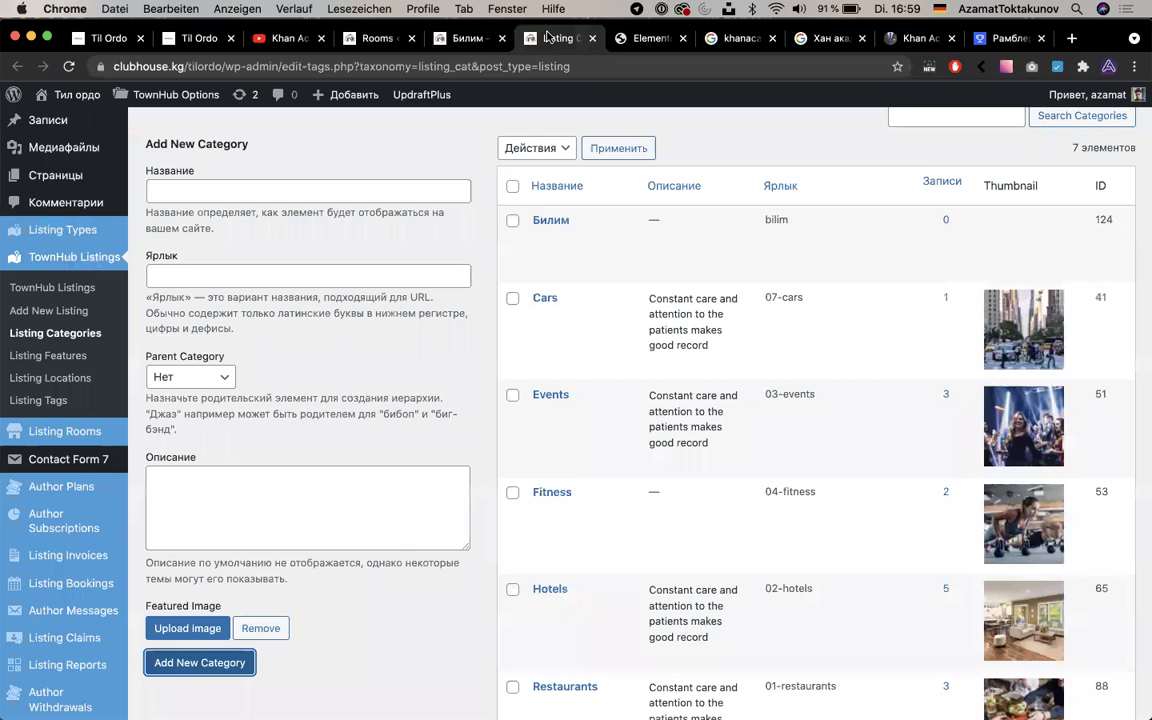
click(481, 33)
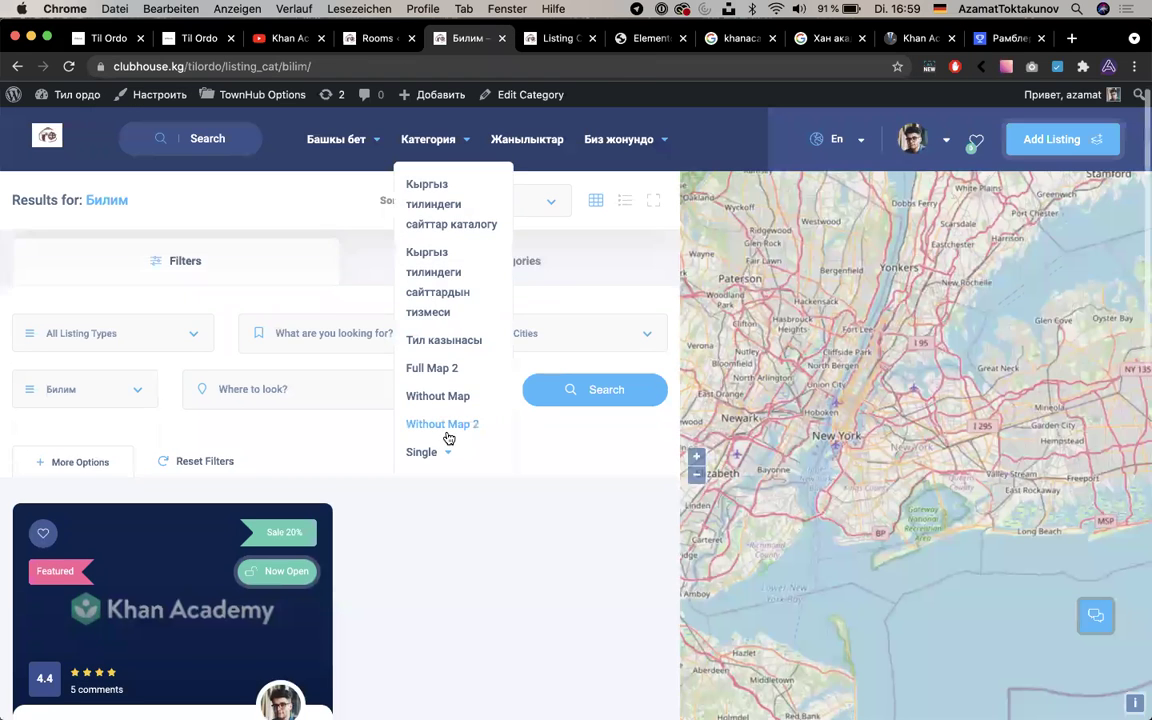
click(184, 597)
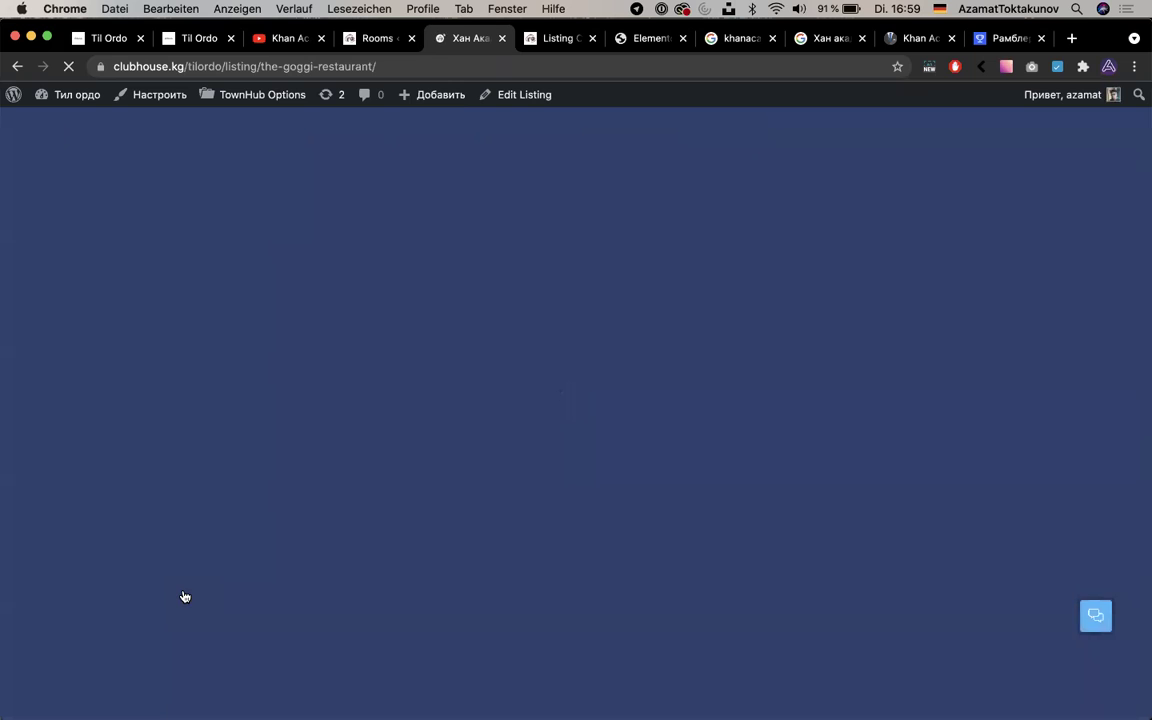
scroll(184, 597, down, 8)
scroll(184, 597, down, 6)
scroll(215, 470, up, 1)
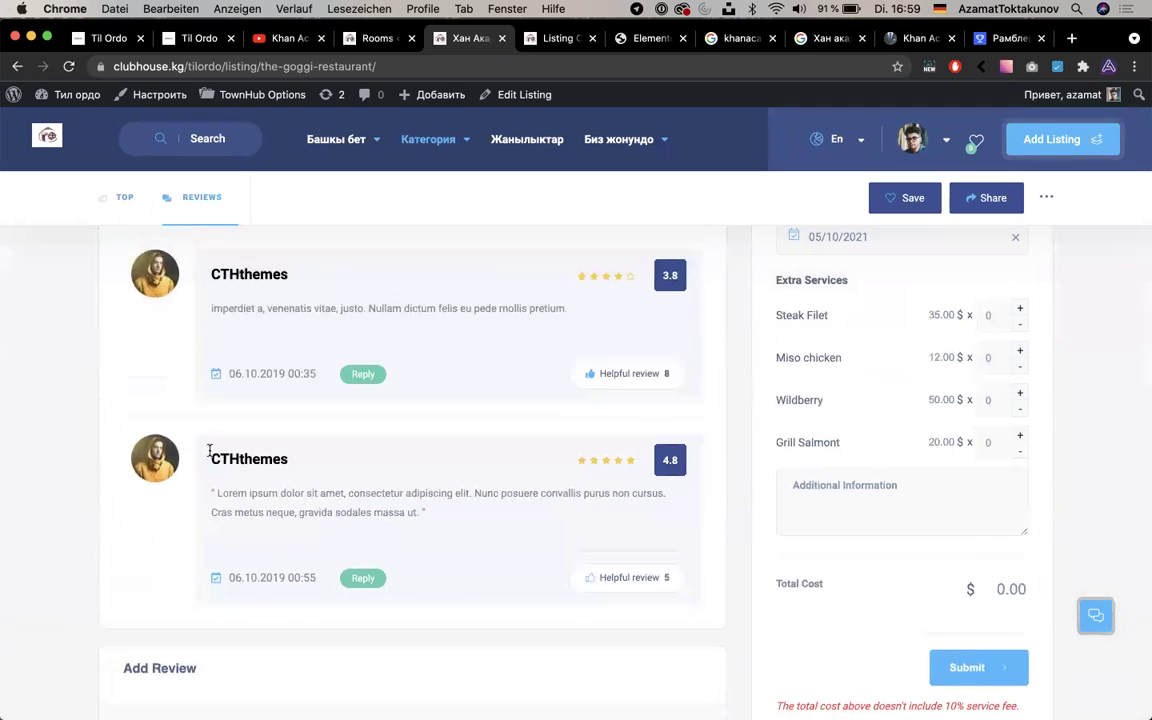
scroll(638, 313, up, 1)
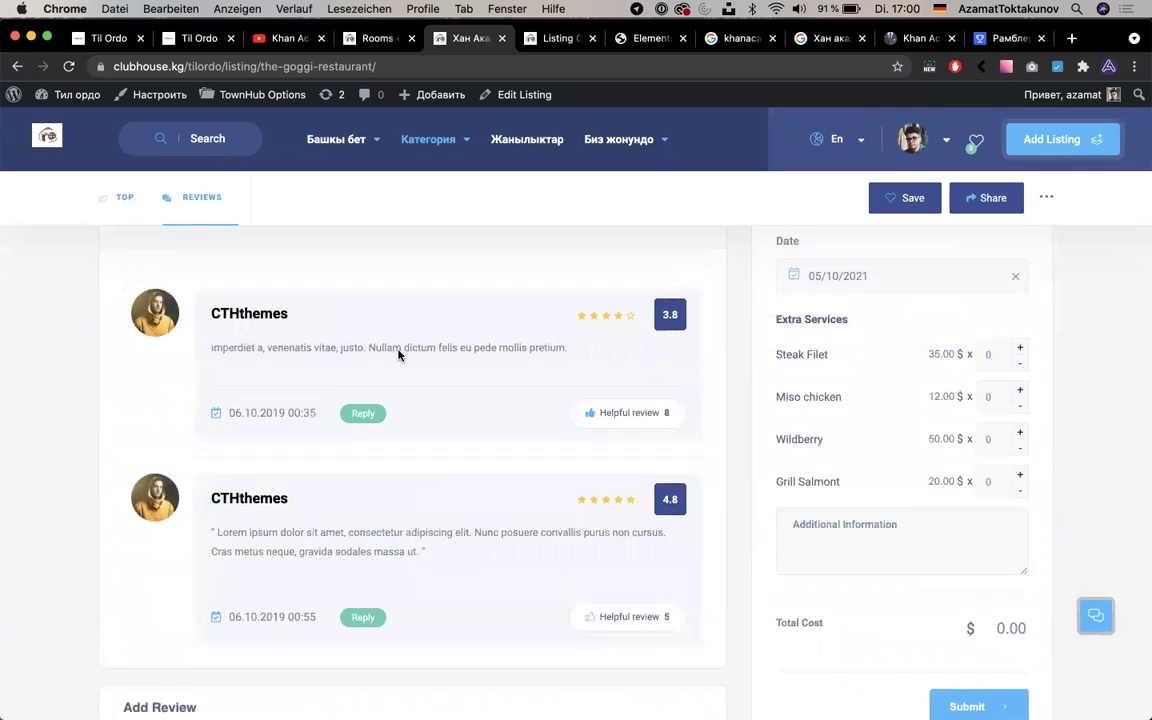
scroll(398, 355, up, 2)
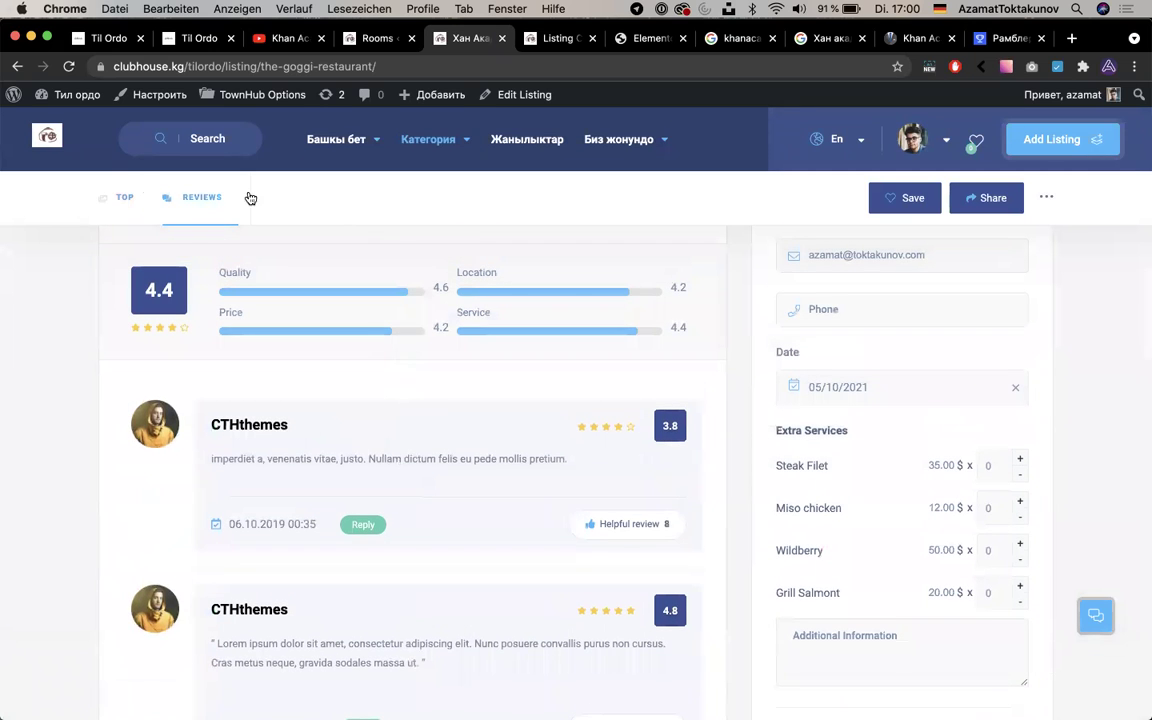
Load the Til Ordo home page, switch back to the Rambler Бизнес ranking and look further down its list
click(44, 130)
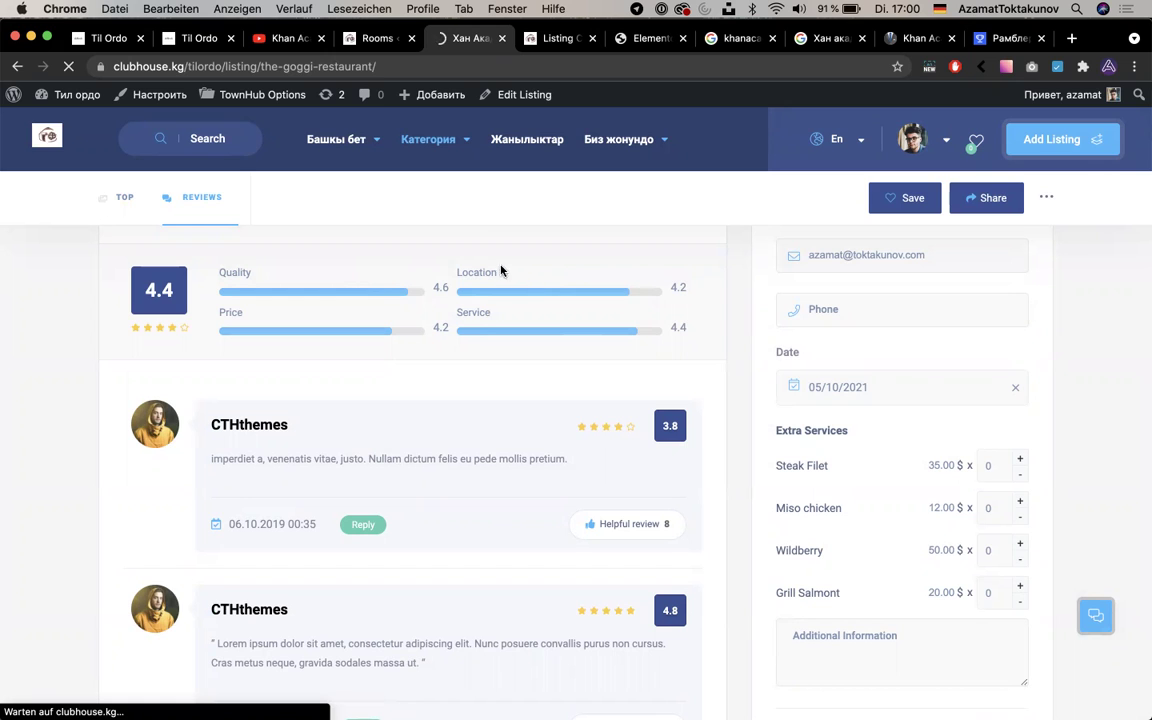
click(1005, 40)
scroll(484, 398, down, 3)
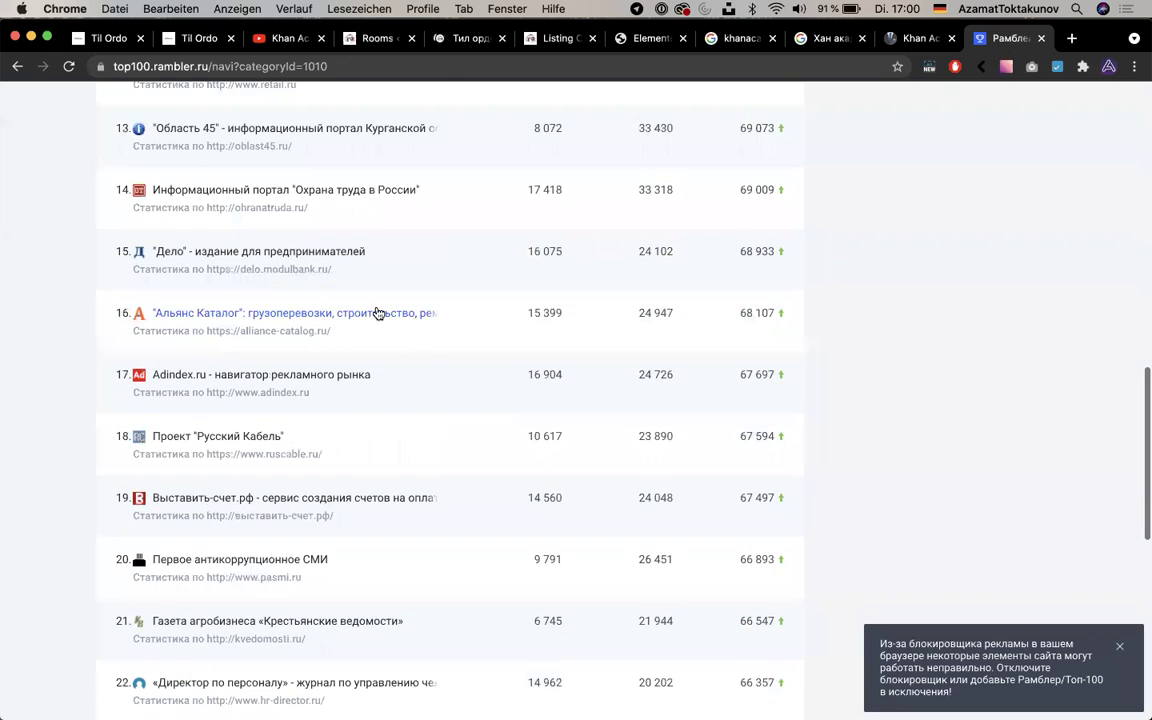
Open the site of the "Дело" publication from the Бизнес ranking, return to the ranking and look through more of its list
scroll(378, 313, down, 1)
click(296, 200)
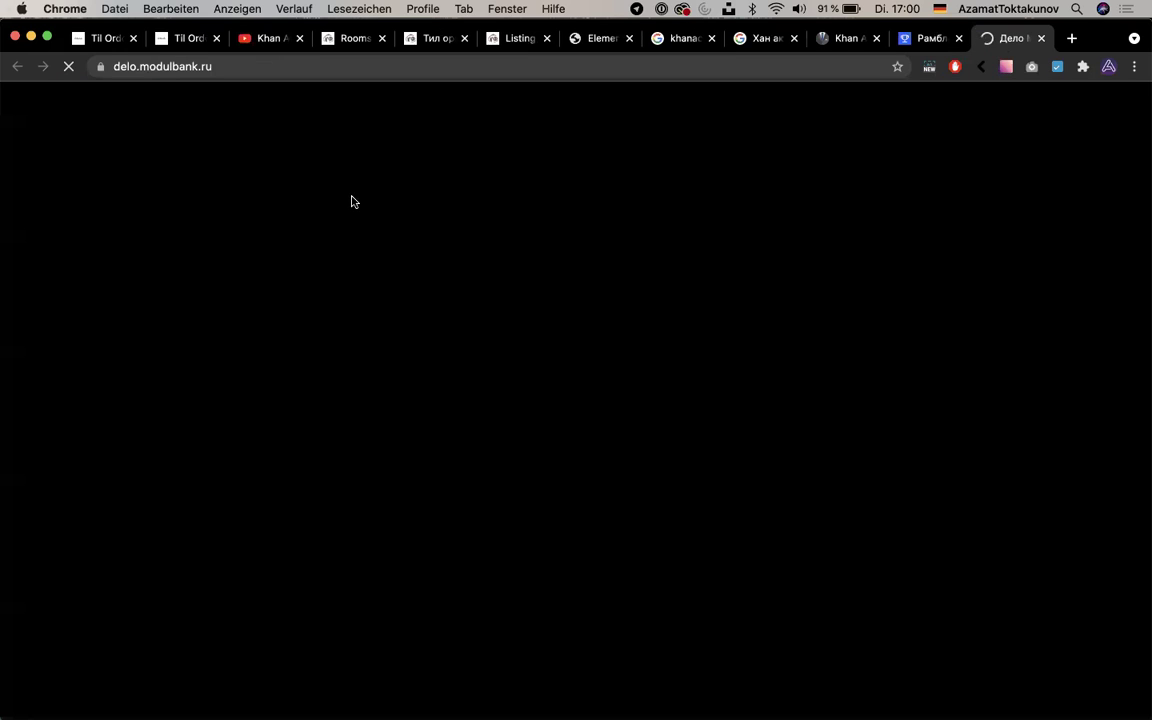
click(915, 37)
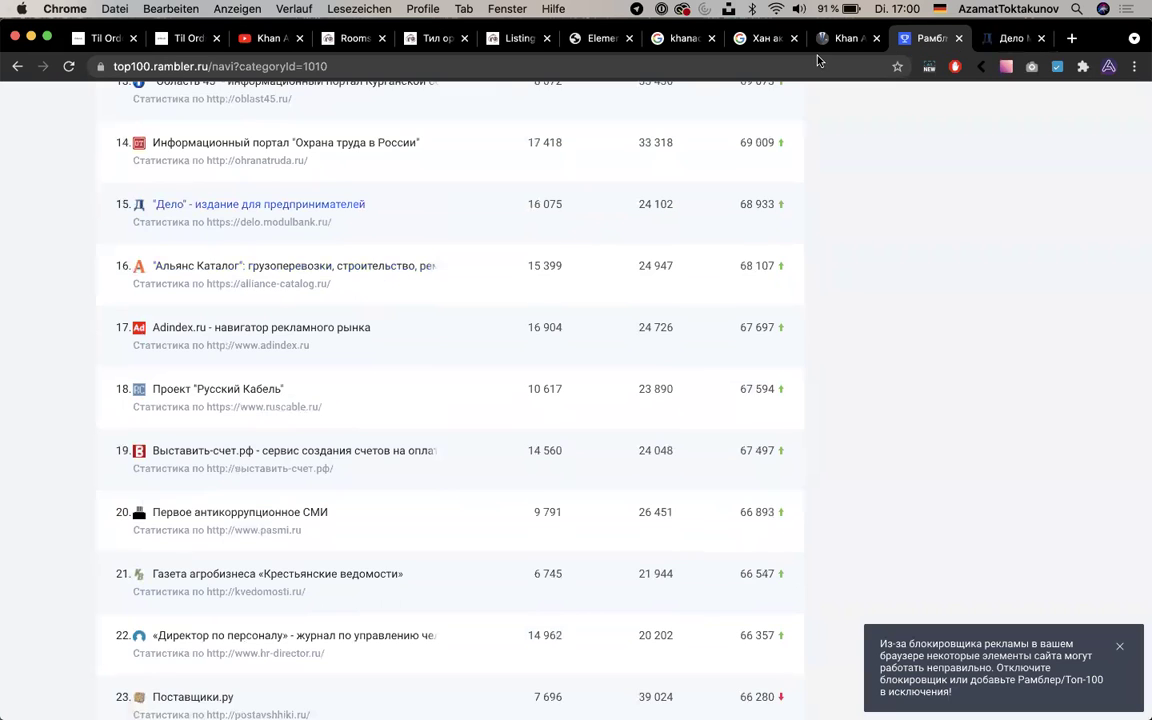
scroll(425, 242, down, 5)
scroll(425, 242, up, 15)
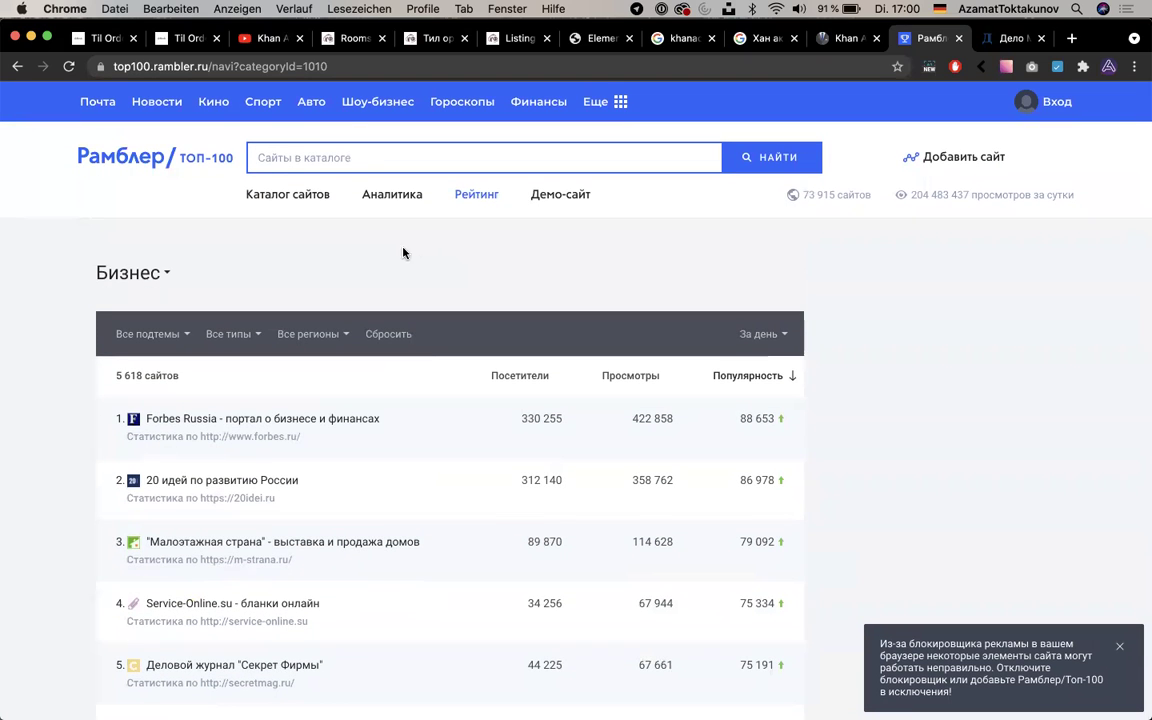
Open Rambler's Спорт section, close it and look over the first entries of the Бизнес ranking again
click(268, 104)
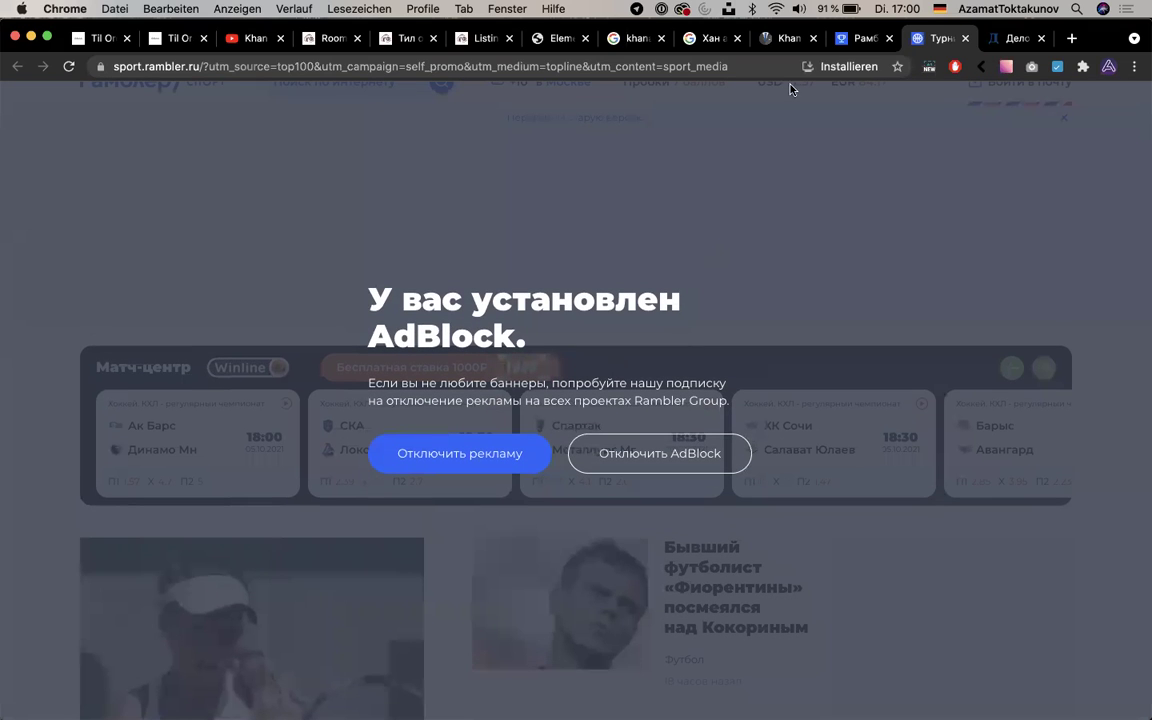
click(965, 38)
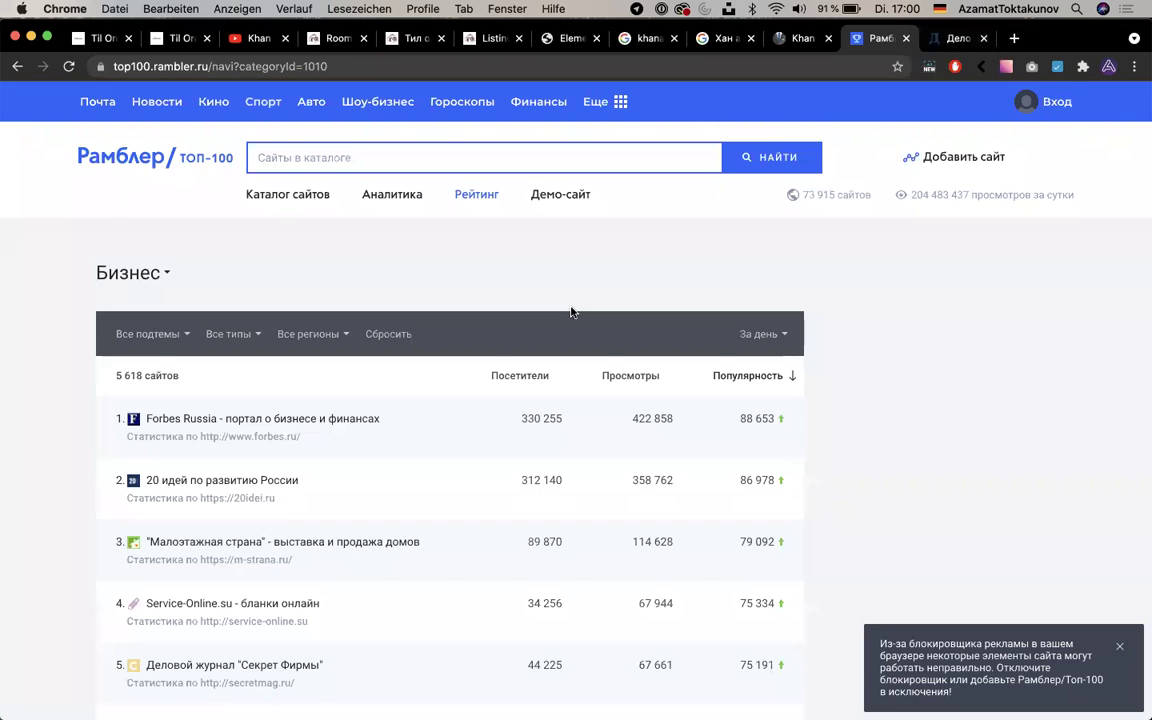
scroll(571, 312, down, 3)
scroll(571, 309, up, 2)
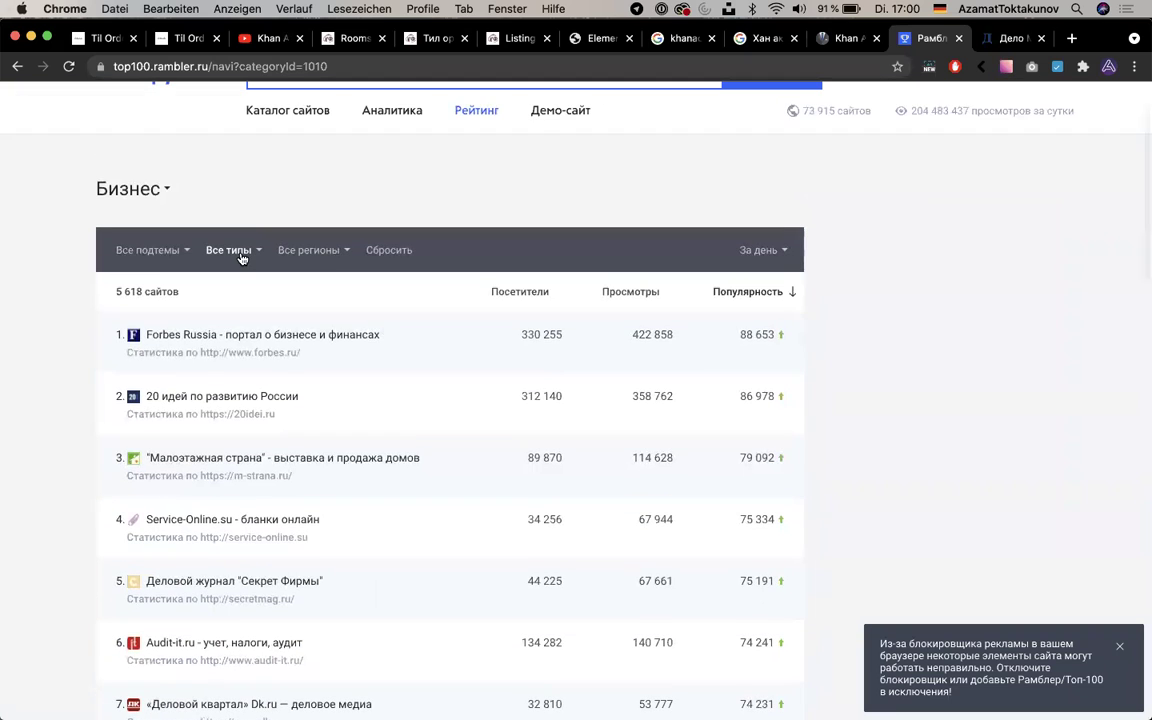
Filter the Бизнес ranking by the site type Городские и региональные порталы and the subtopic Организация бизнеса
click(240, 258)
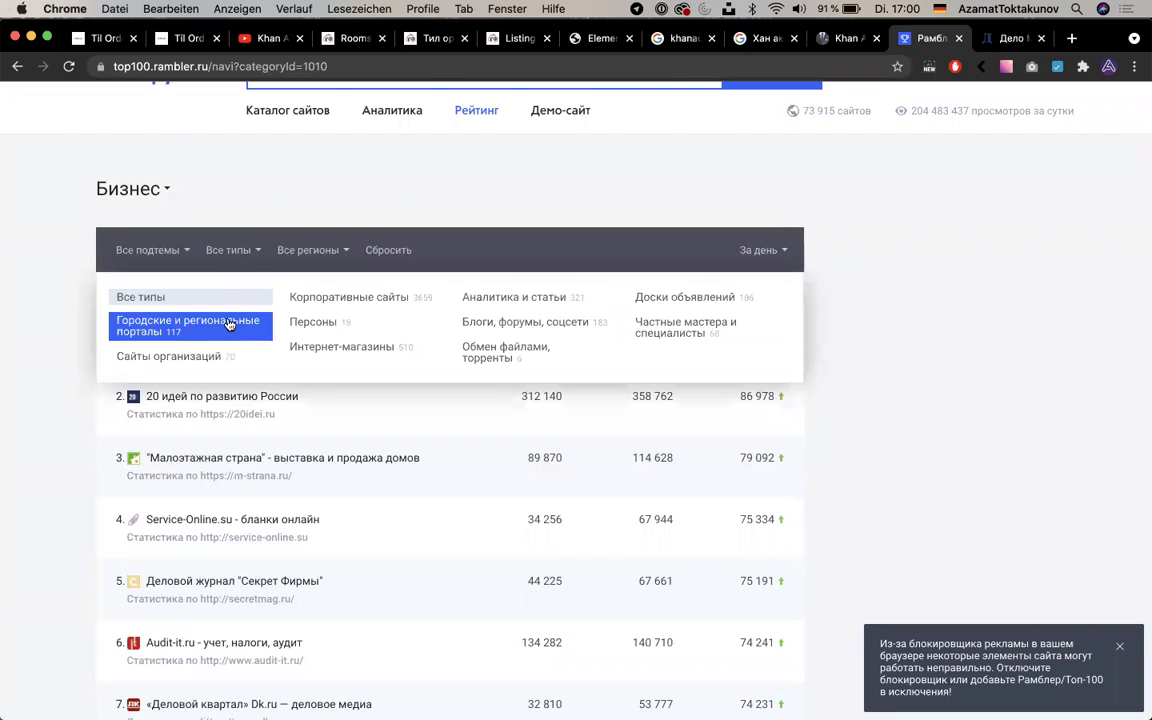
click(226, 322)
click(167, 338)
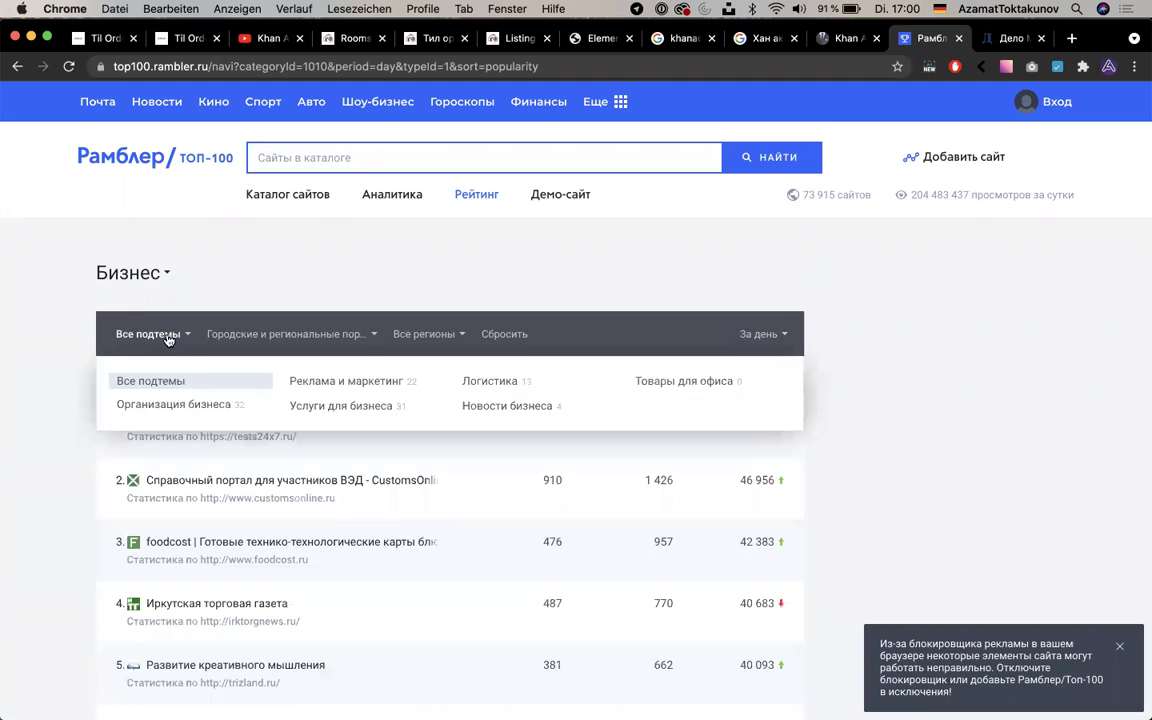
click(165, 405)
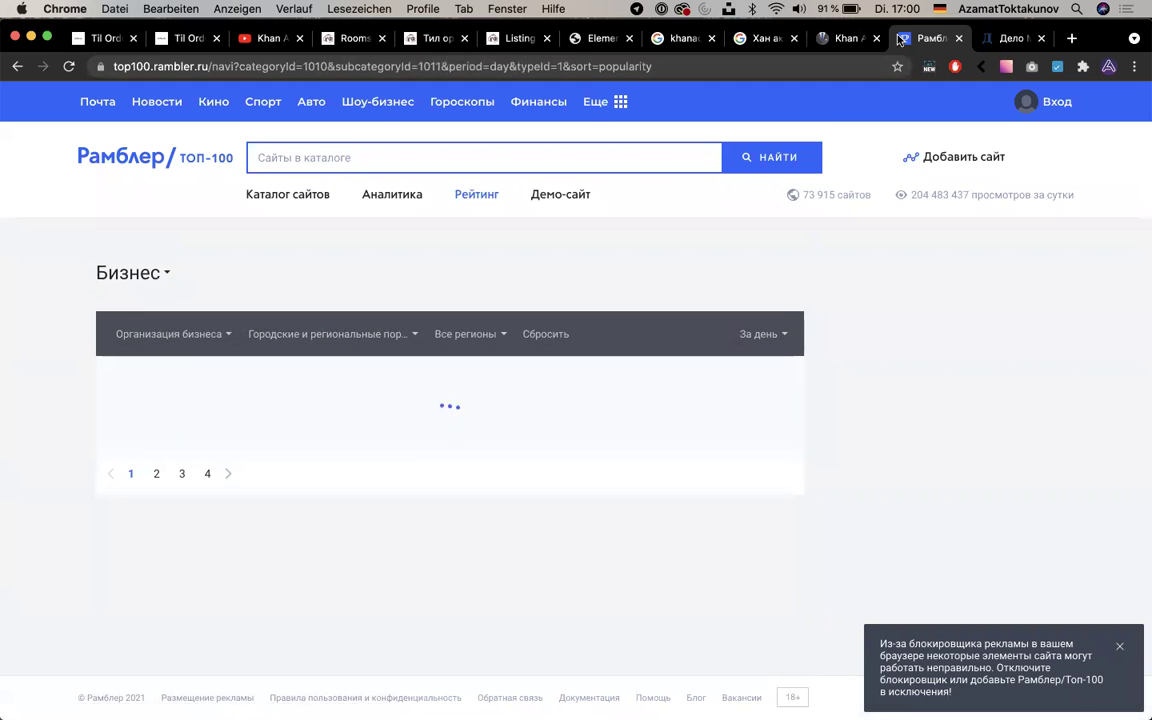
Return to the Til Ordo home page, review its sections and open the Restaurants category results
click(505, 38)
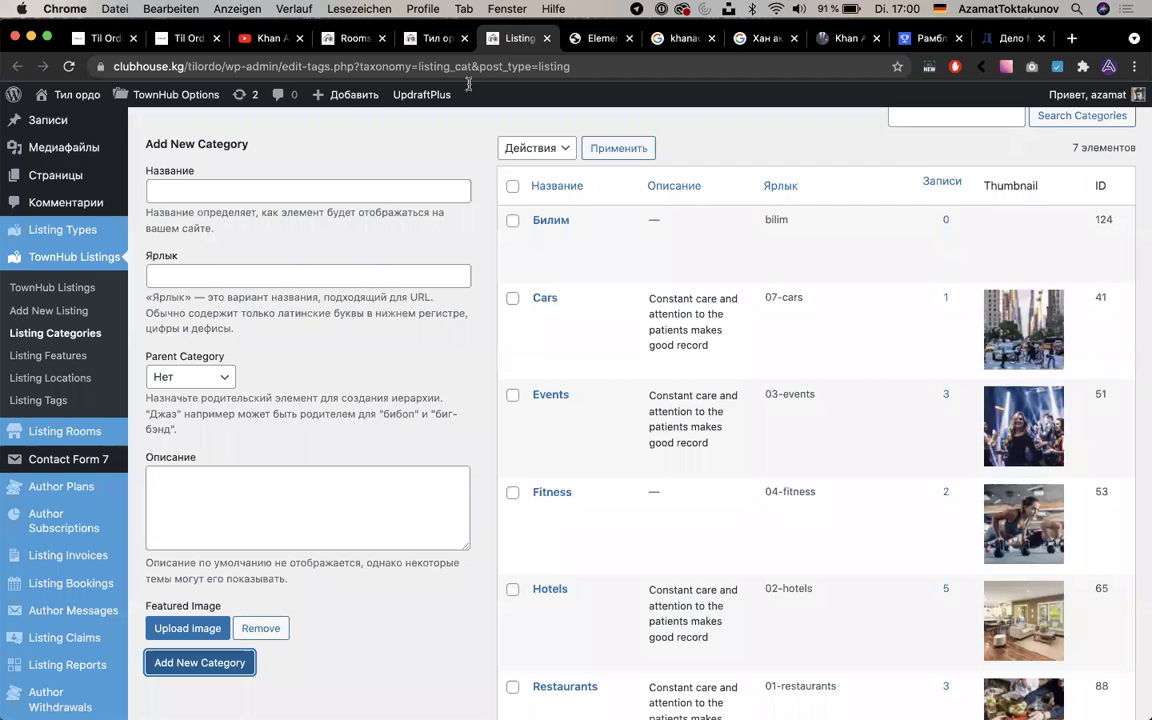
click(425, 38)
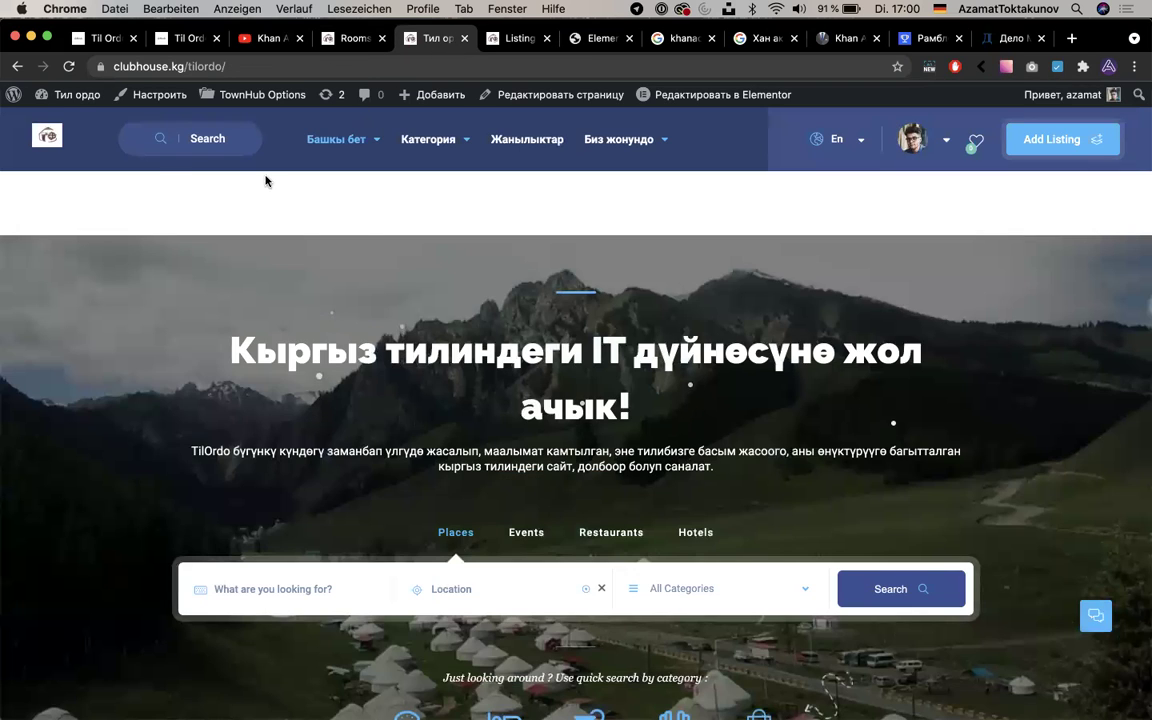
scroll(192, 388, down, 15)
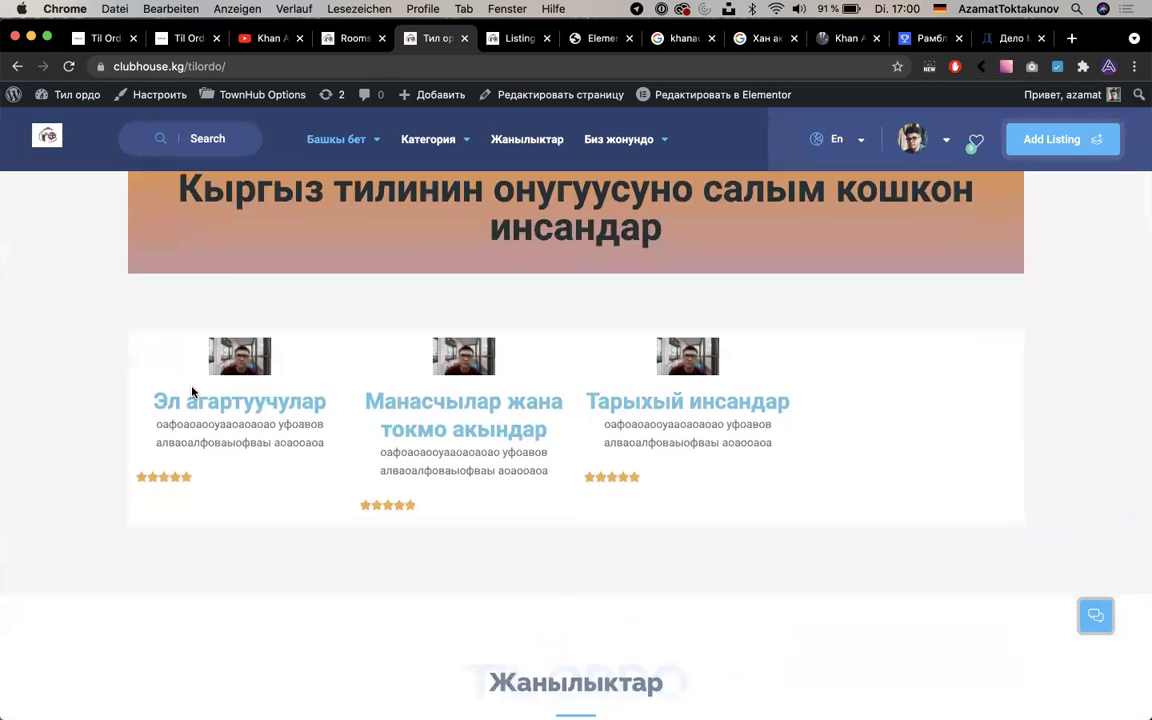
scroll(194, 393, down, 4)
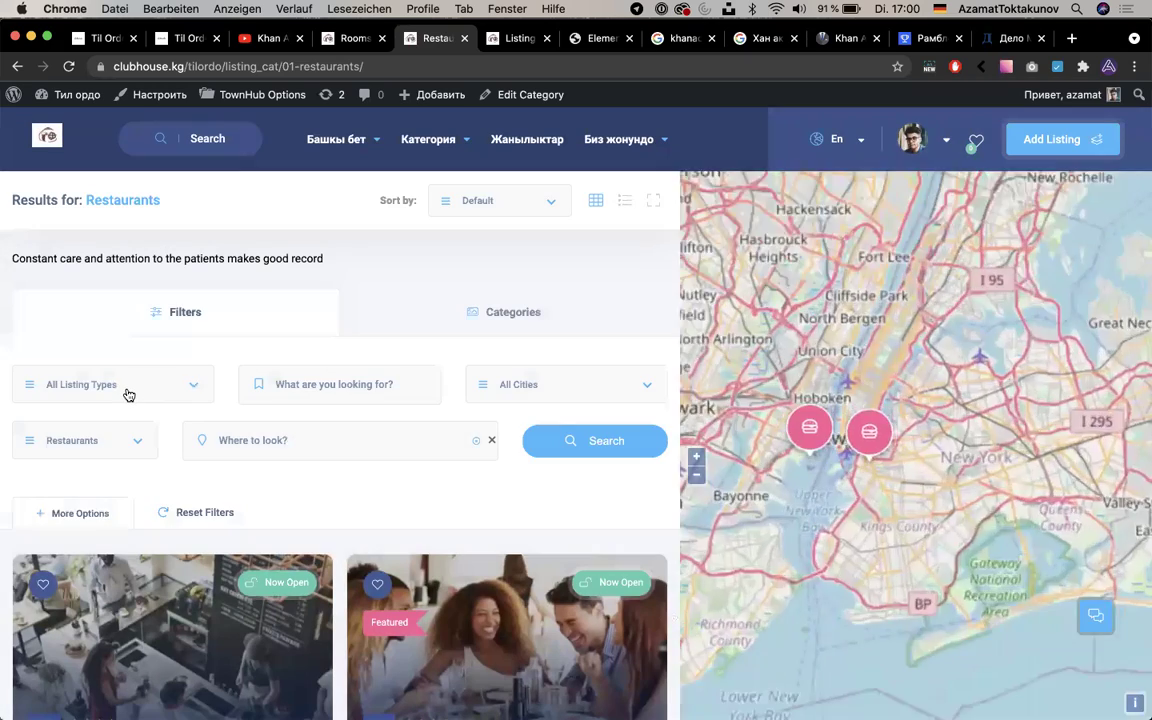
Examine the listing type and category filter choices of the Restaurants results and display the category cards
click(126, 393)
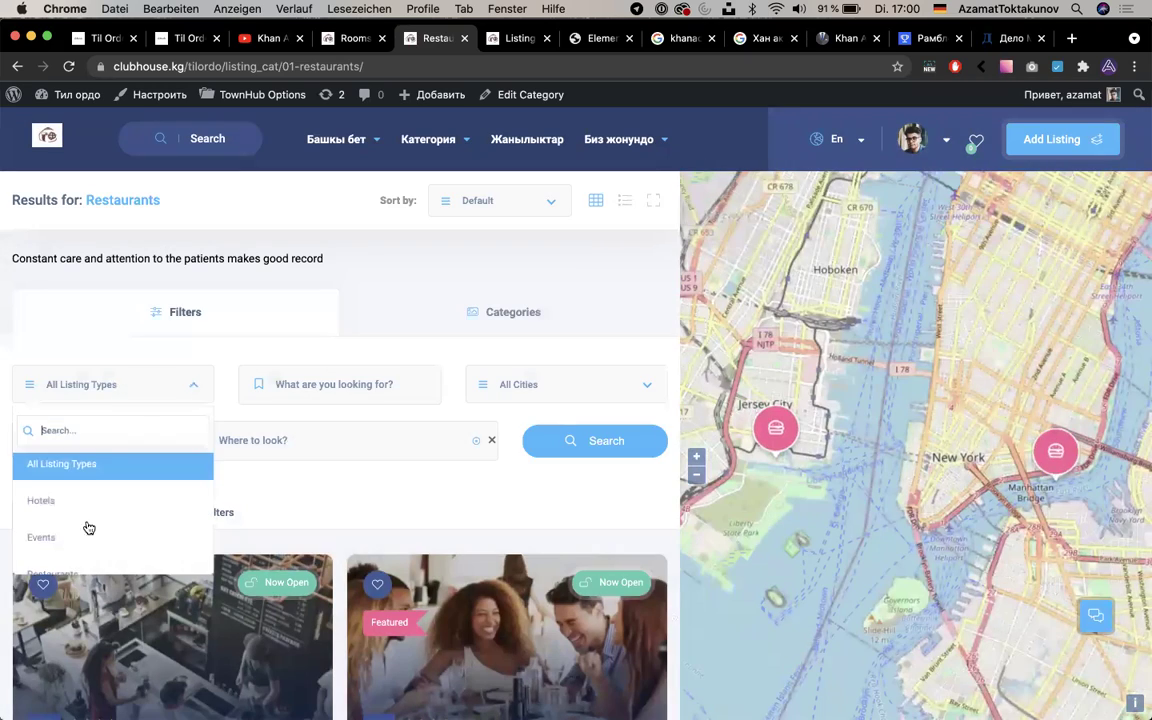
click(123, 391)
click(128, 446)
click(110, 445)
click(110, 445)
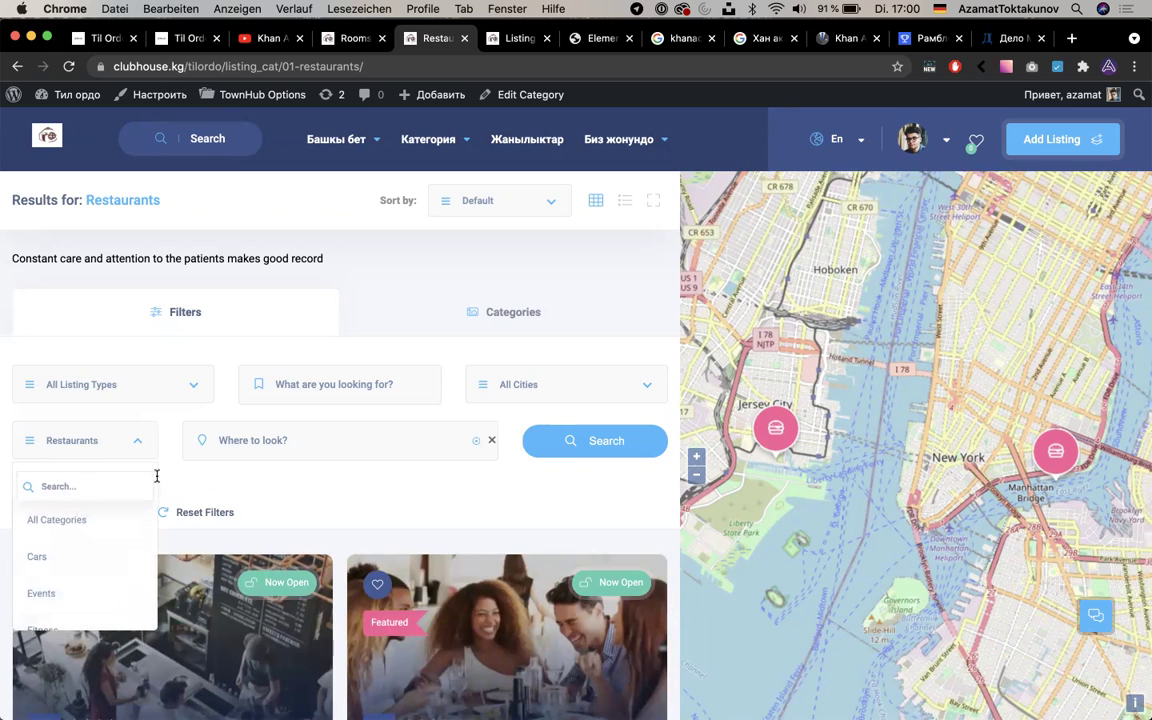
click(445, 334)
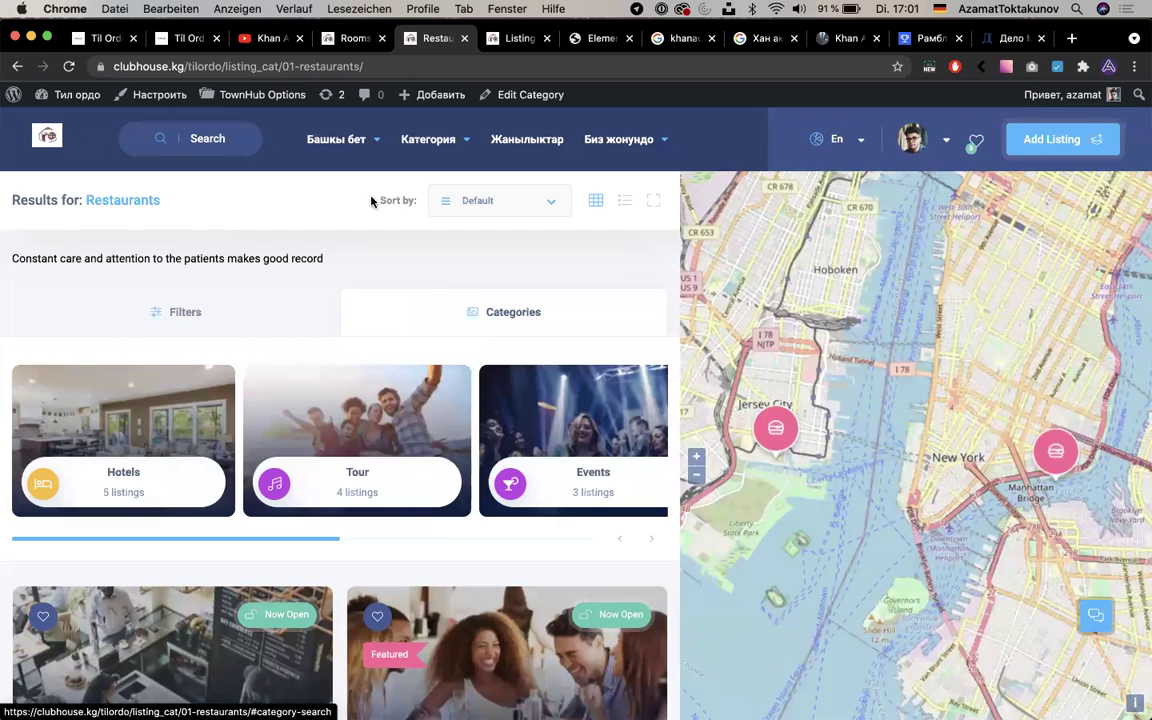
Go to the Til Ordo home page, try its Restaurants quick-search category and return to the home page
click(47, 132)
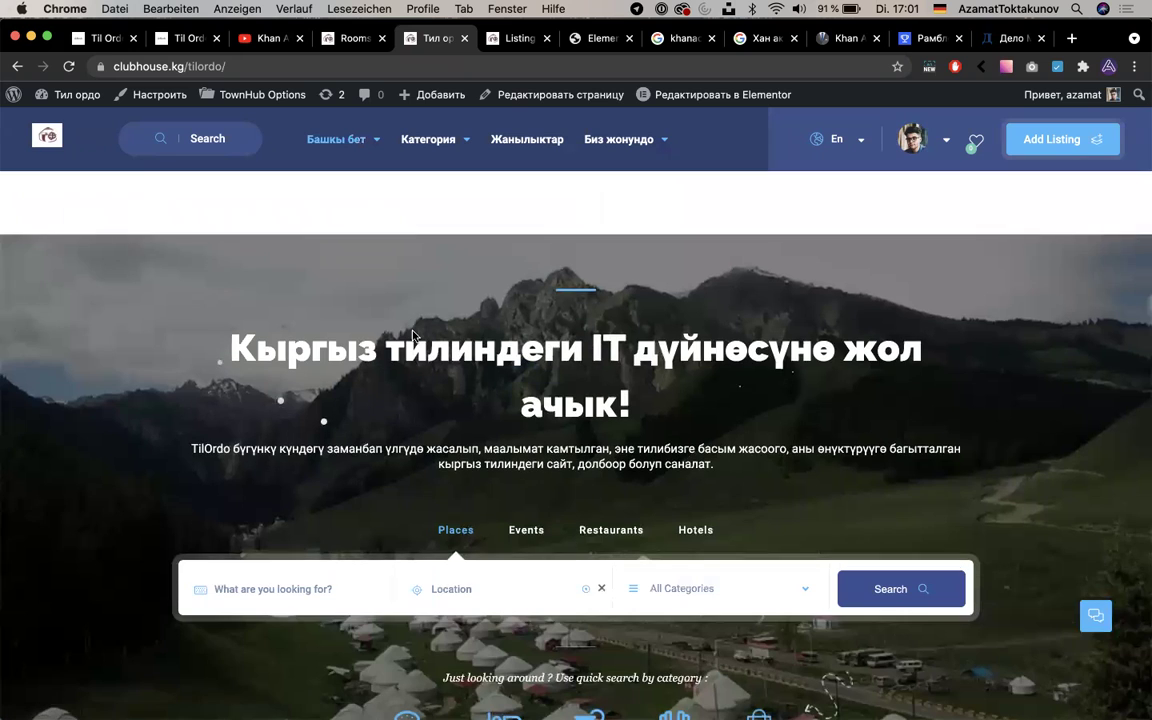
scroll(412, 332, down, 3)
scroll(412, 335, down, 3)
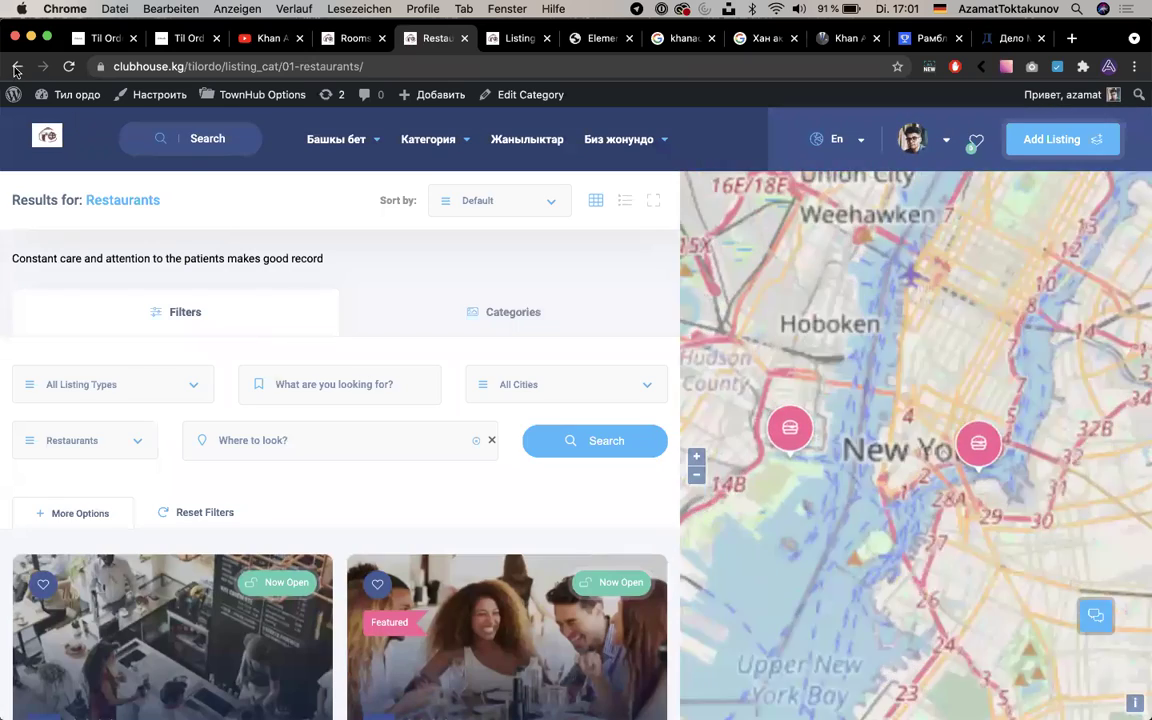
click(16, 67)
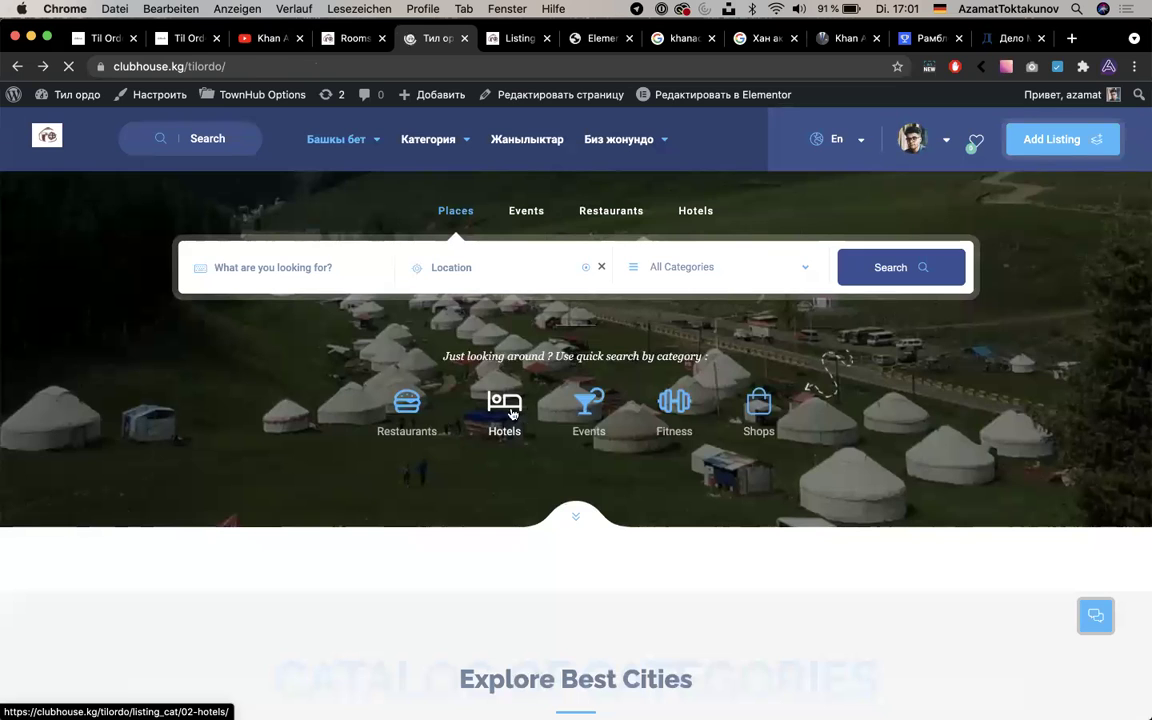
Open the Hotels quick-search category and review its hotel listings with their ratings and prices
click(505, 410)
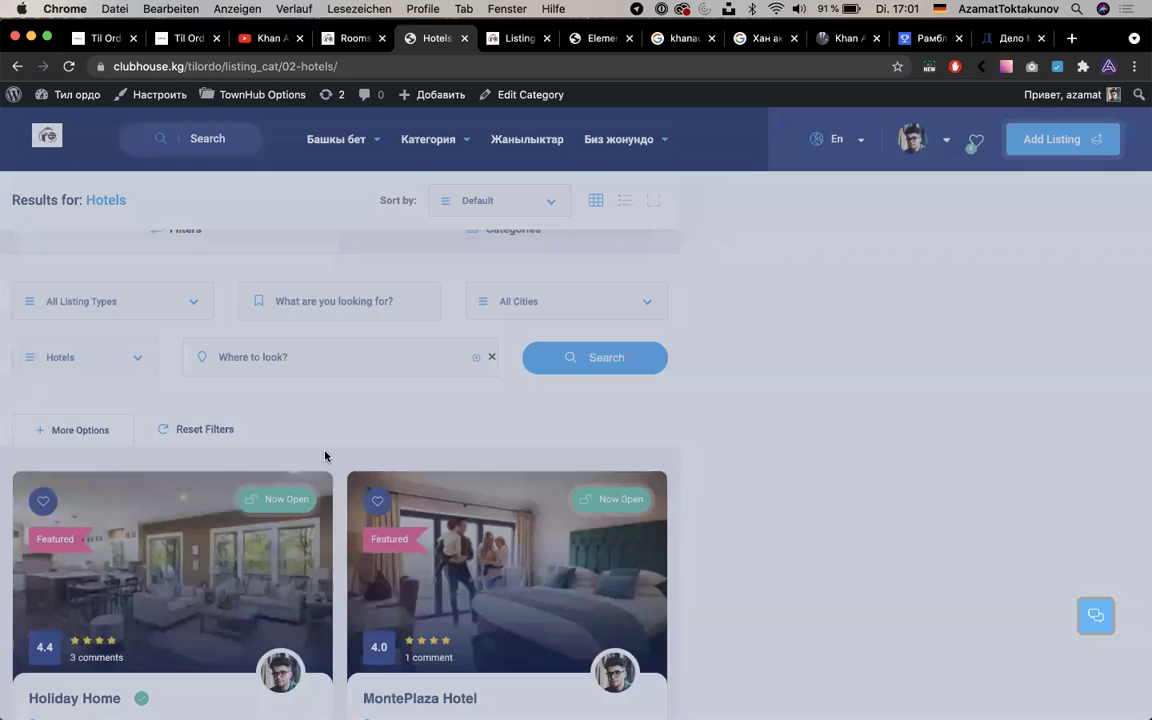
scroll(466, 462, down, 15)
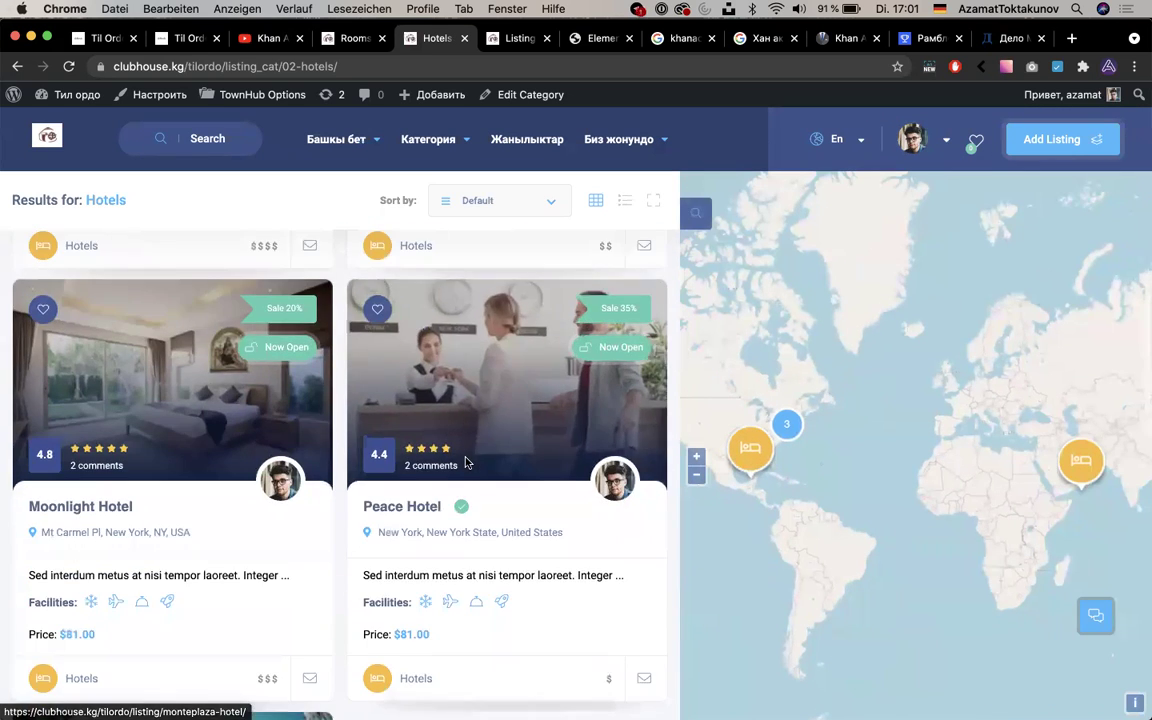
scroll(466, 462, up, 10)
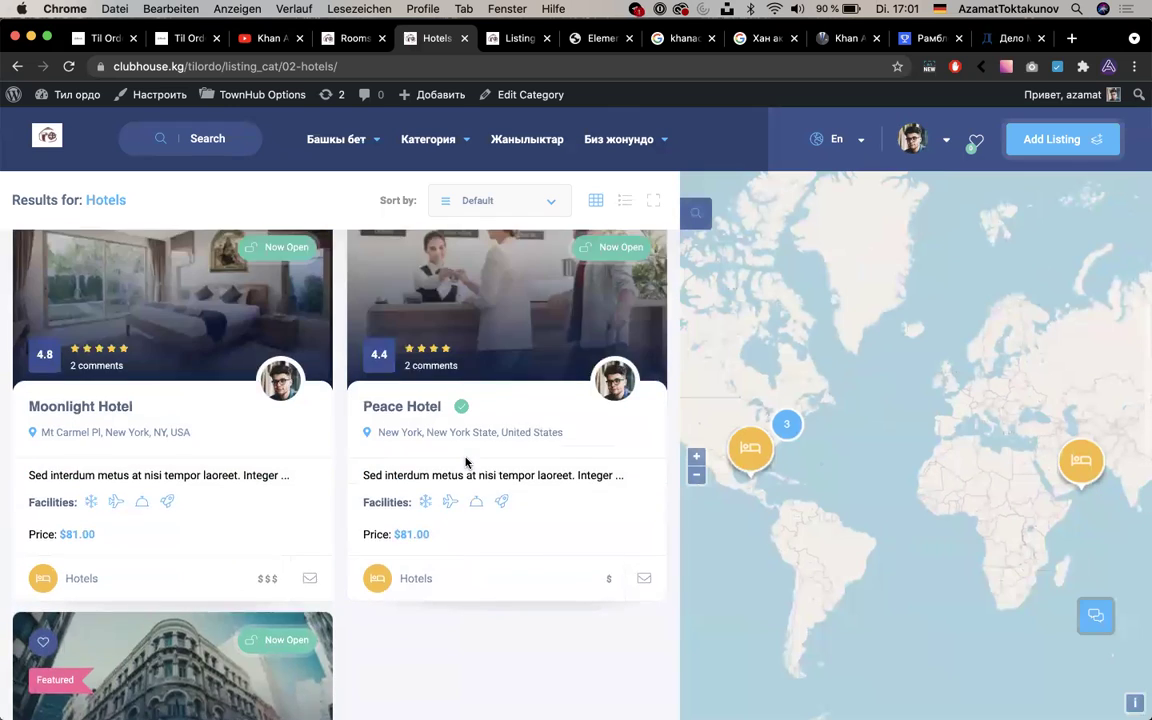
scroll(216, 412, up, 5)
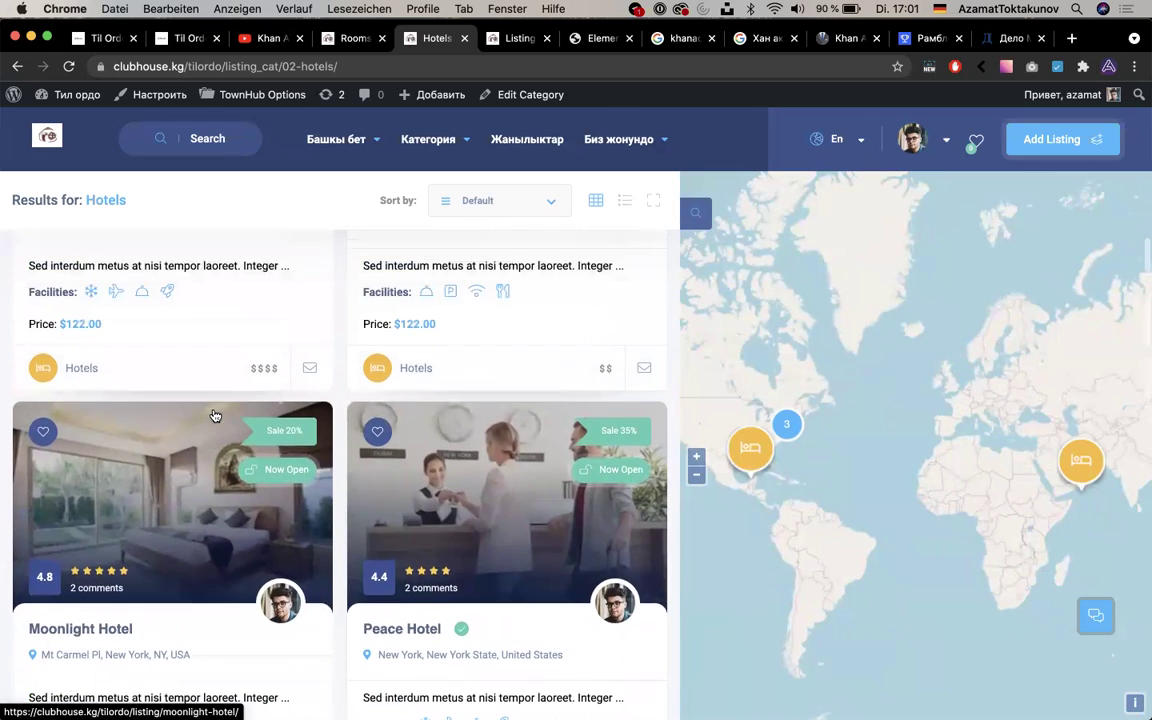
Open the Grand Hero Palace listing from its map marker and examine its details, description, available dates and review form
click(1079, 457)
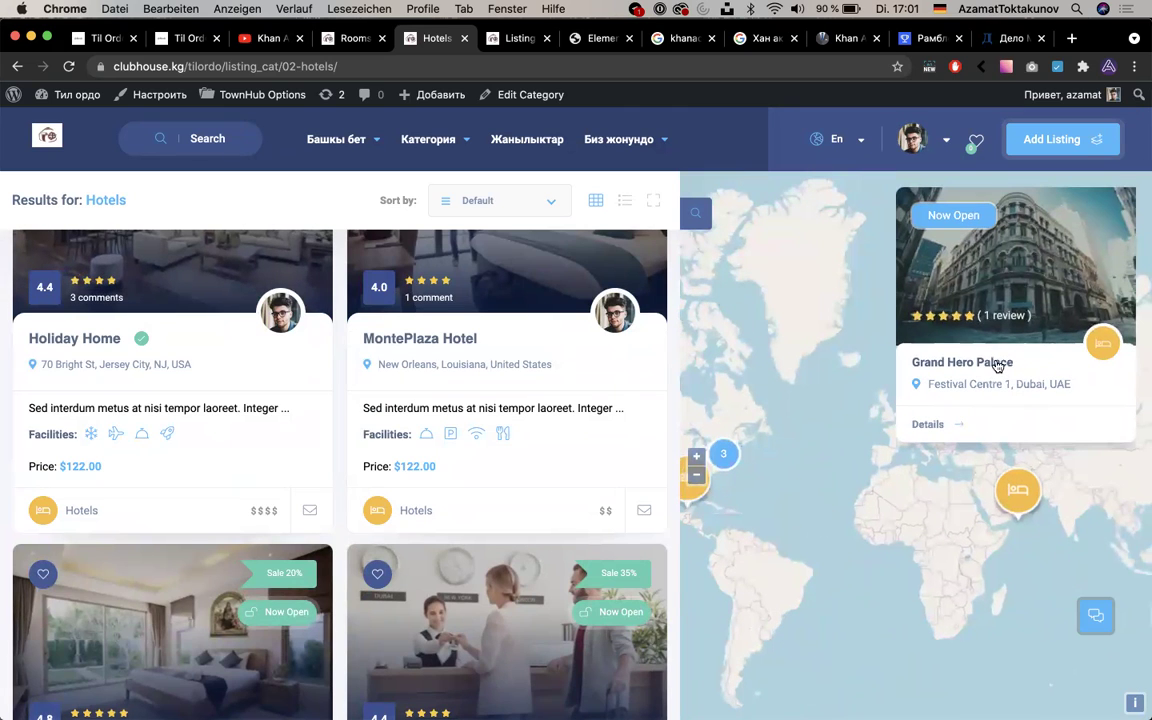
click(997, 366)
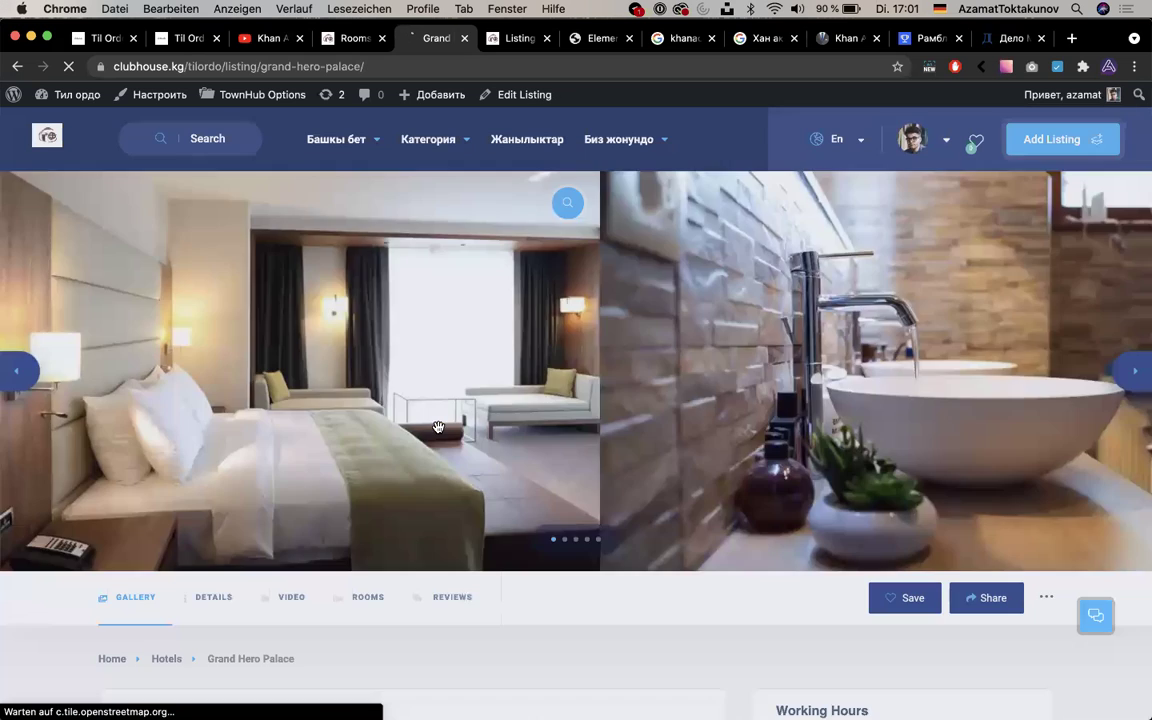
scroll(438, 432, down, 3)
scroll(438, 432, down, 1)
scroll(501, 411, down, 2)
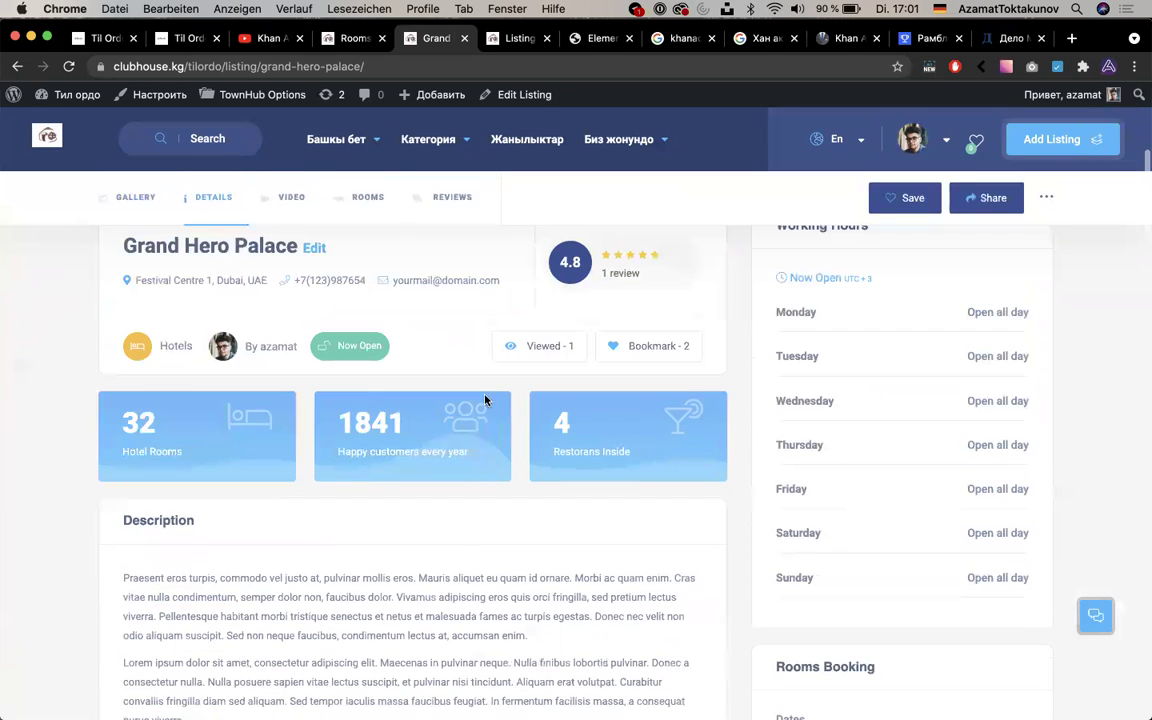
scroll(247, 375, down, 5)
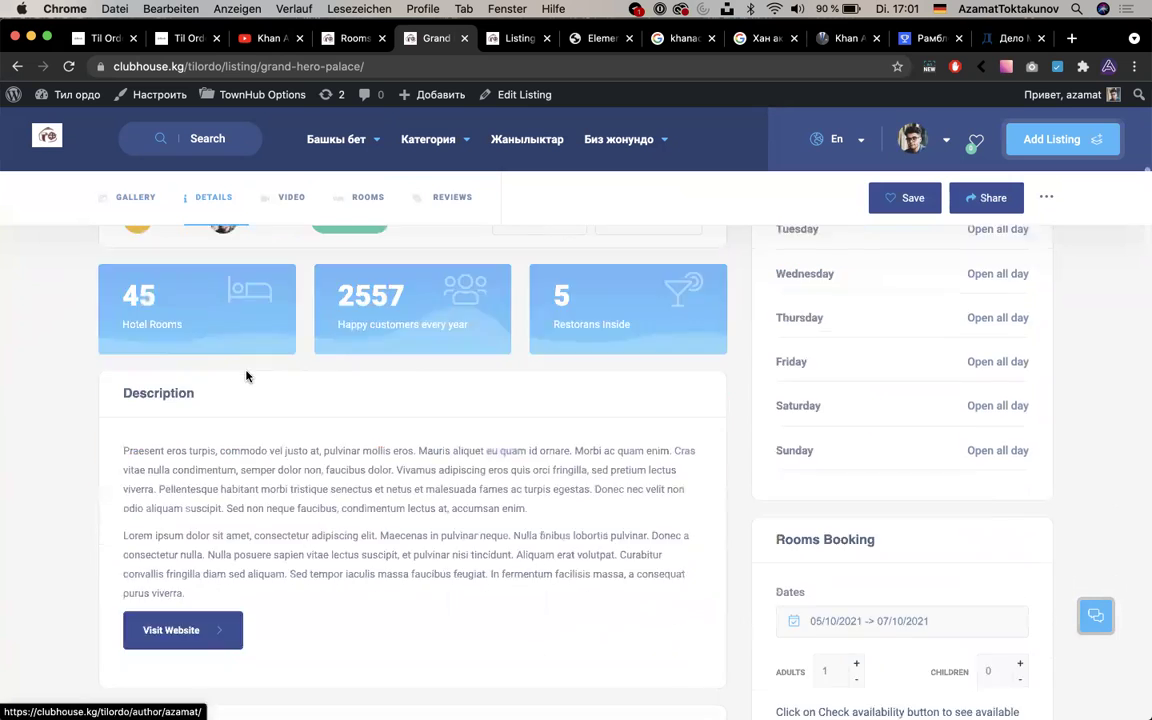
scroll(267, 409, down, 15)
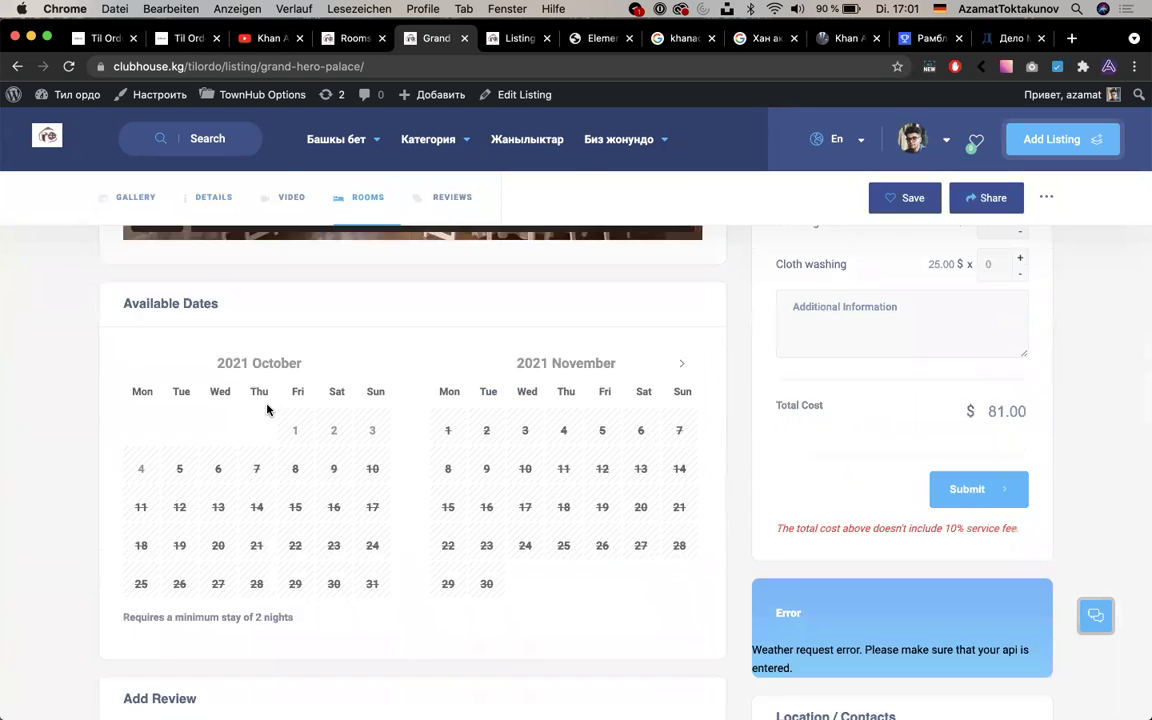
scroll(522, 584, down, 3)
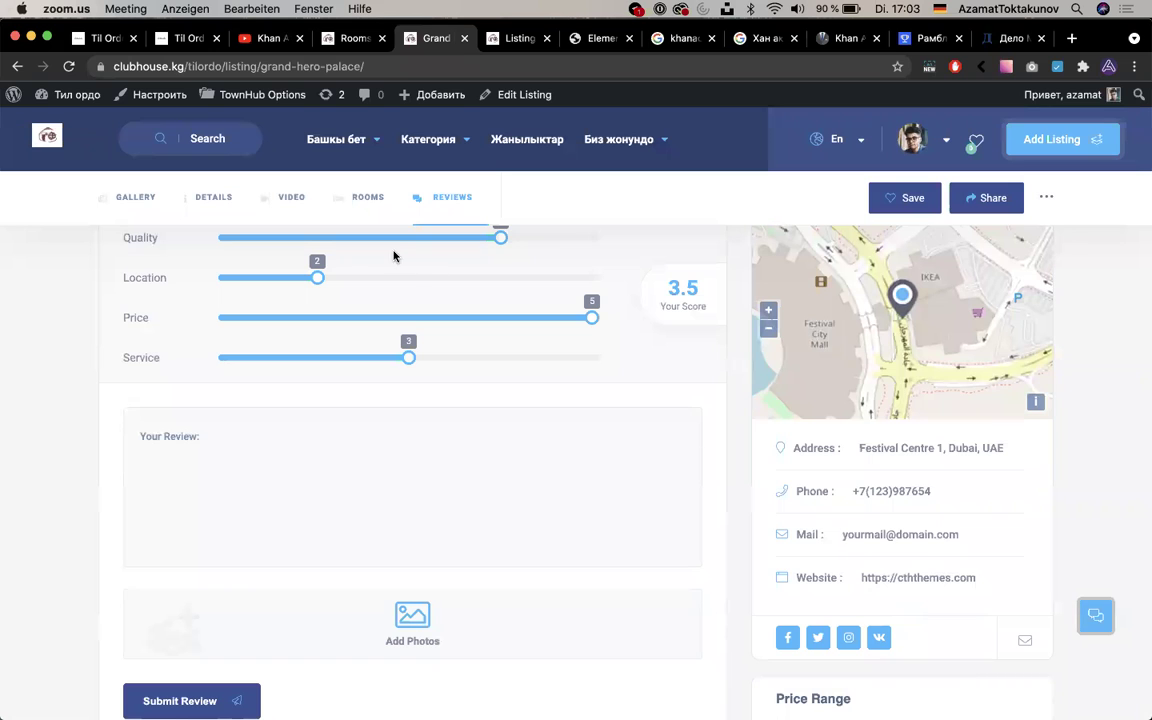
Check the Til Ordo page in Notion and return to the Grand Hero Palace listing
click(130, 66)
click(107, 42)
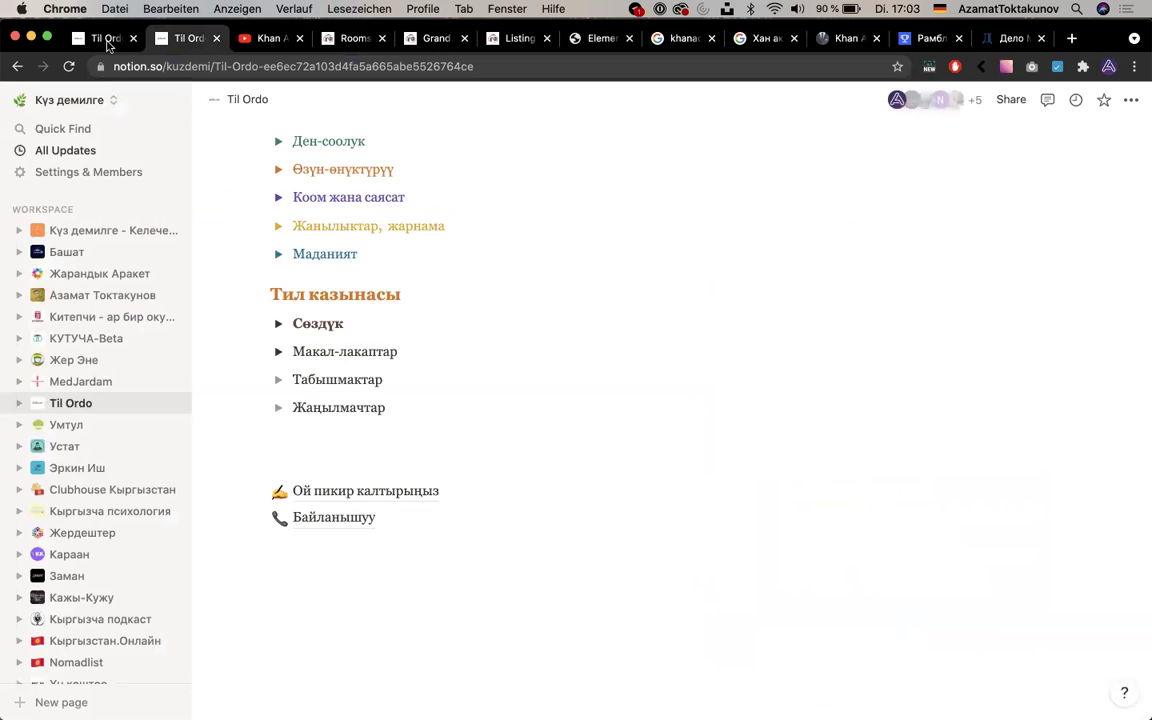
click(400, 38)
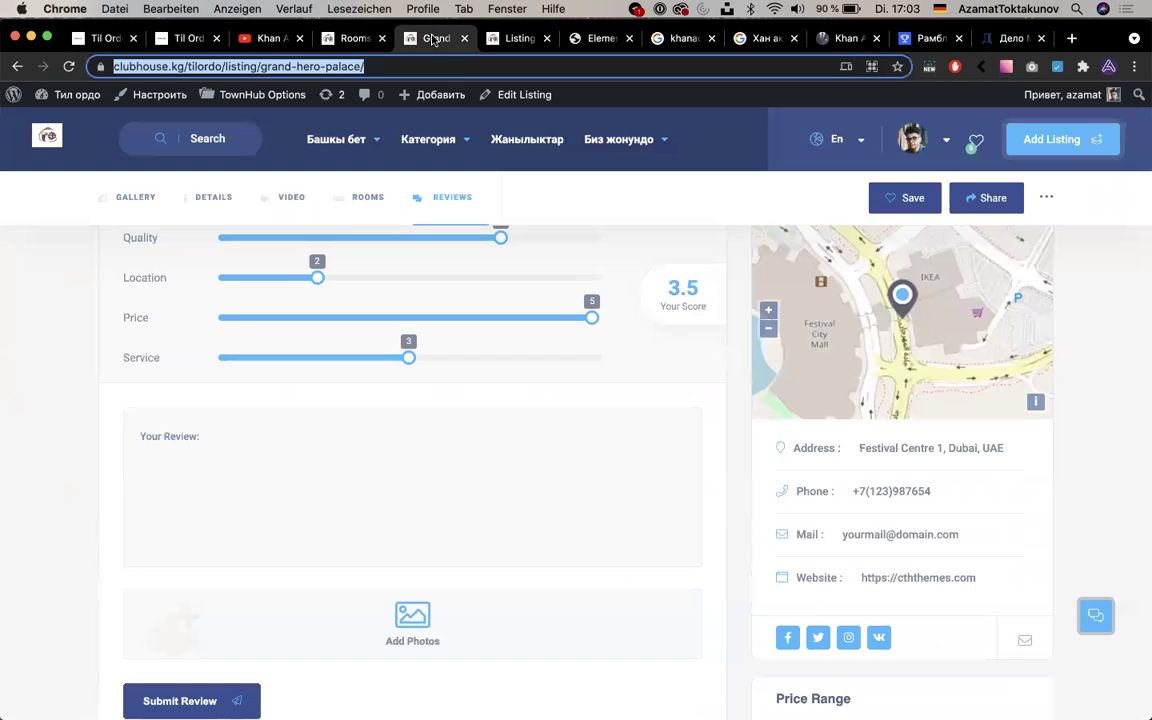
Return to the WordPress admin's Rooms page and open the TownHub Options page
click(360, 40)
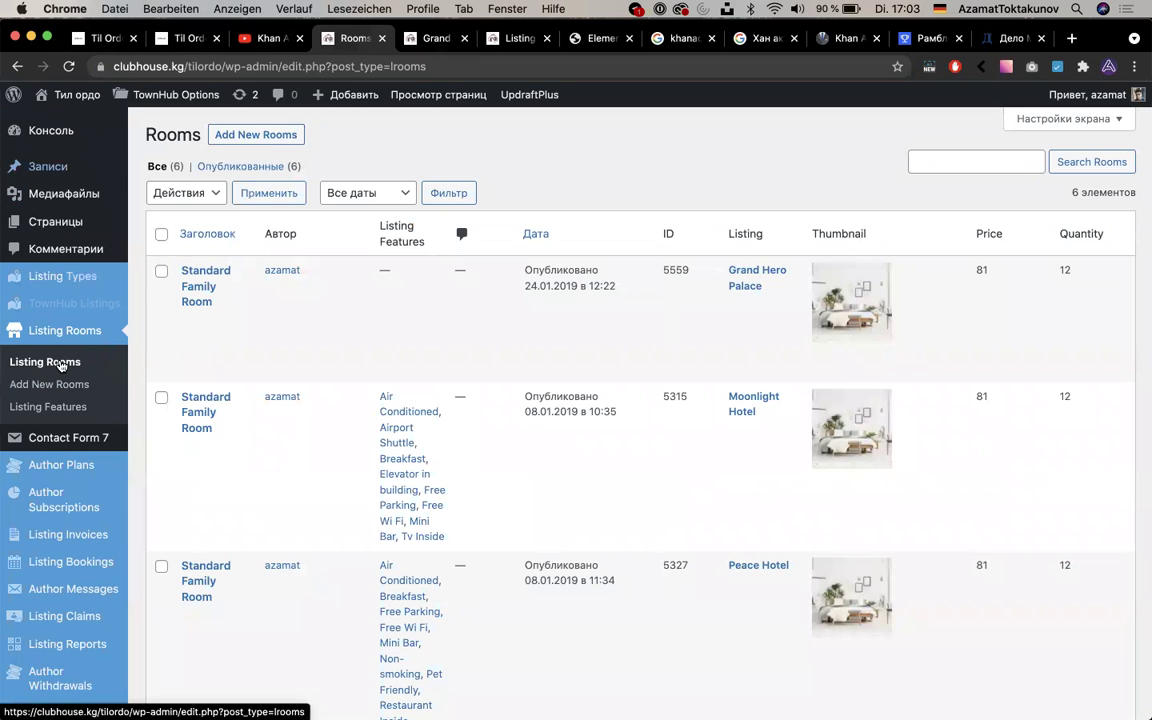
scroll(68, 413, down, 2)
scroll(57, 540, down, 5)
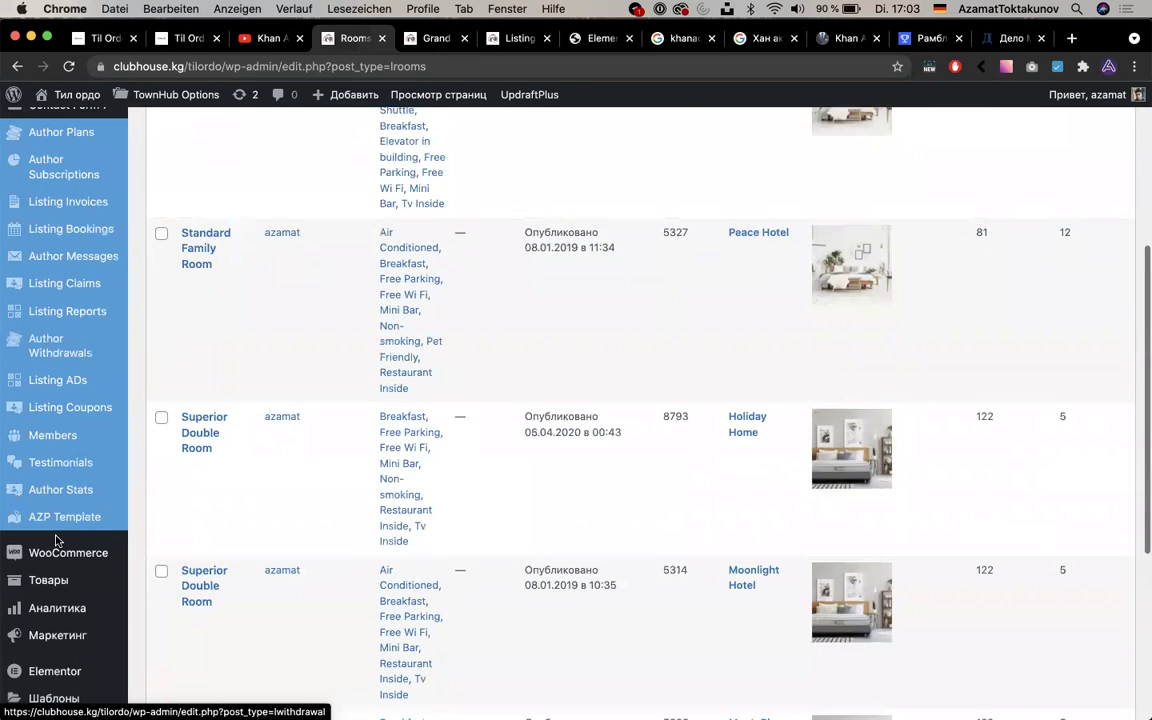
scroll(57, 542, down, 2)
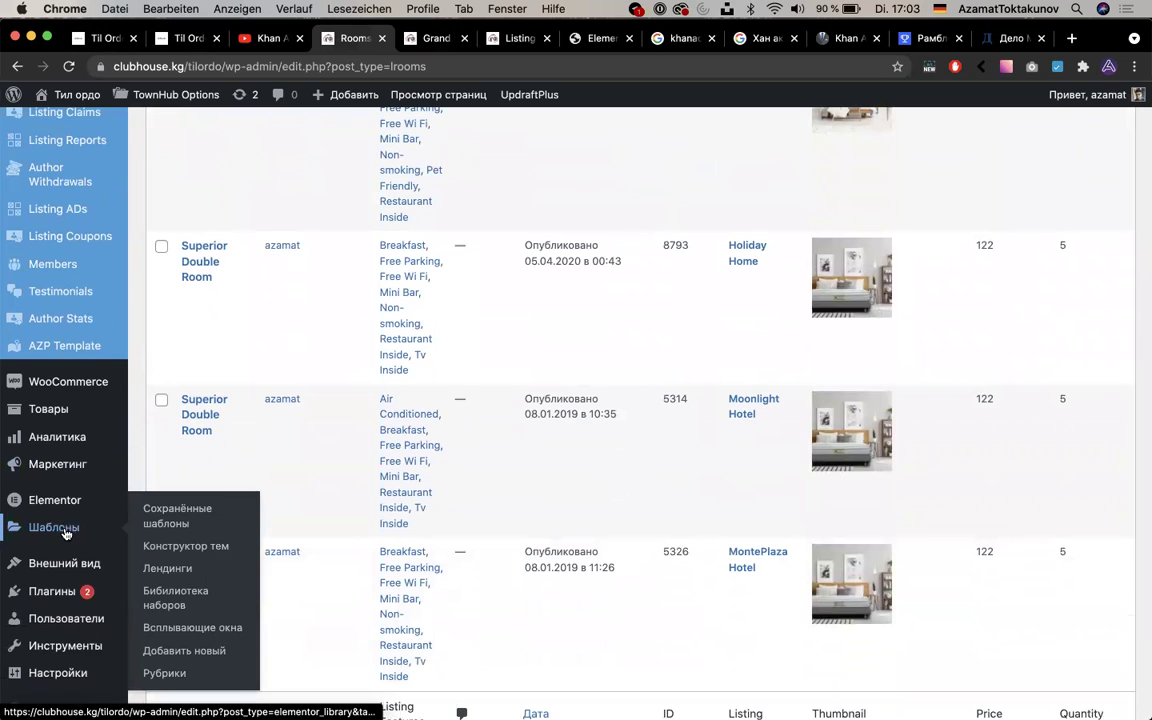
scroll(60, 540, down, 3)
scroll(65, 533, down, 1)
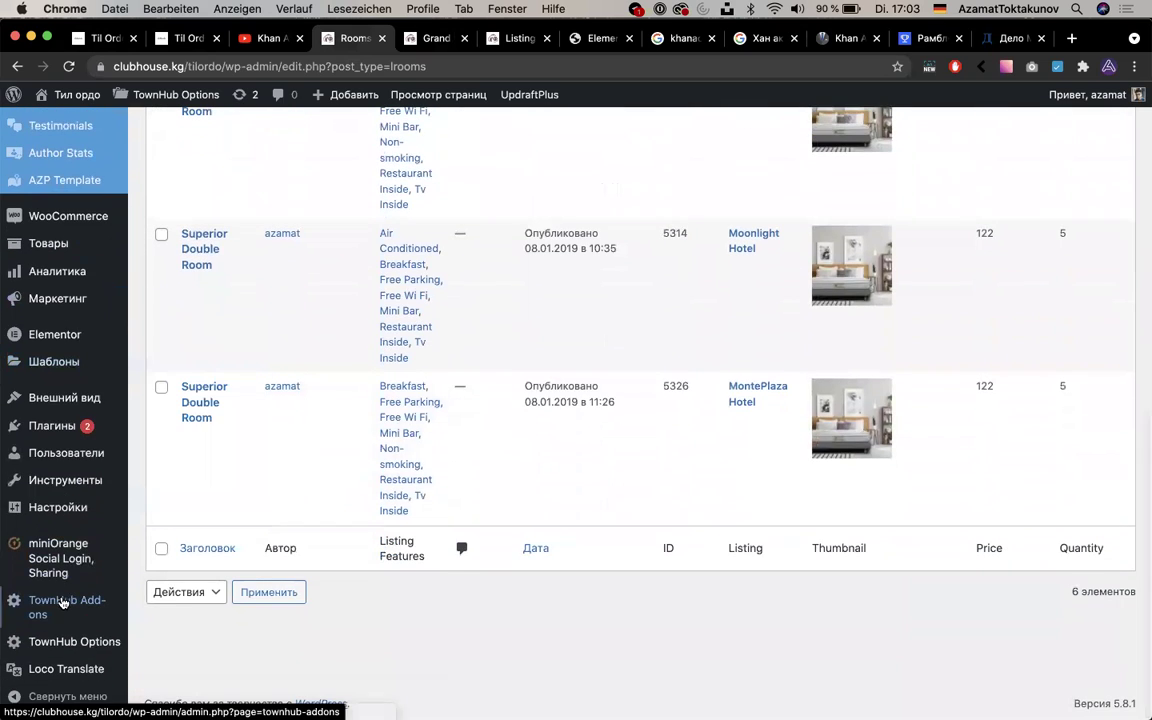
mouse_move(62, 609)
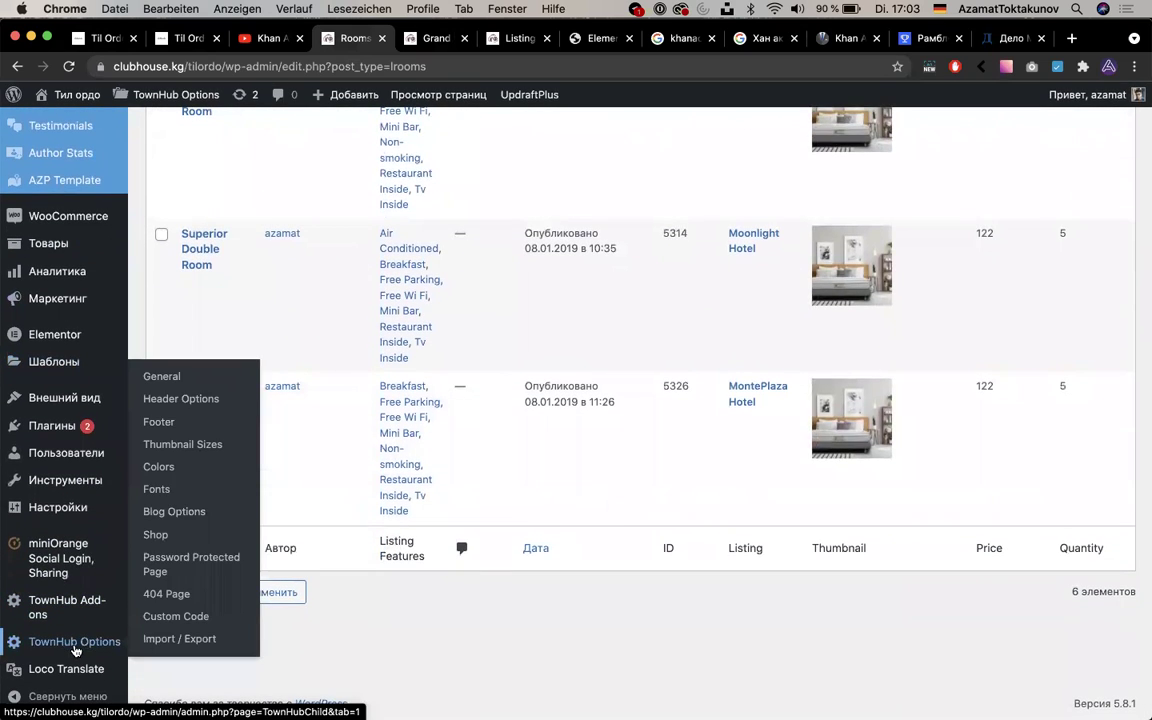
click(74, 648)
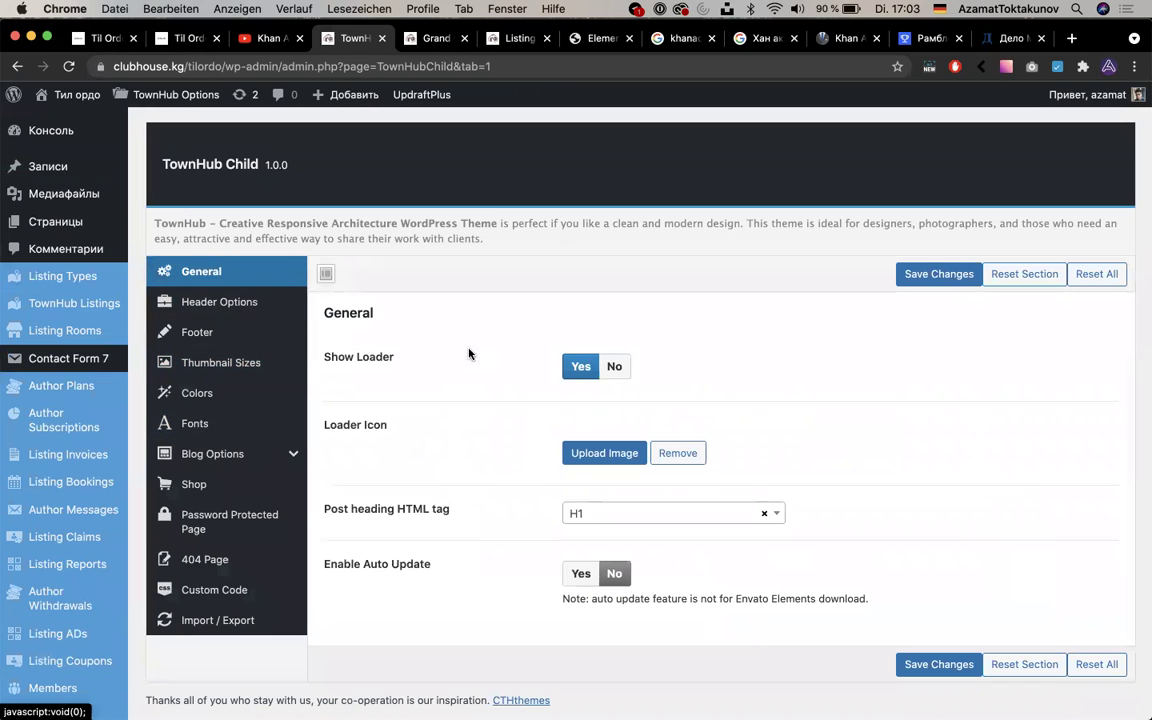
Look through the Header Options, Fonts and Colors sections of the TownHub theme options
click(232, 304)
scroll(240, 370, down, 2)
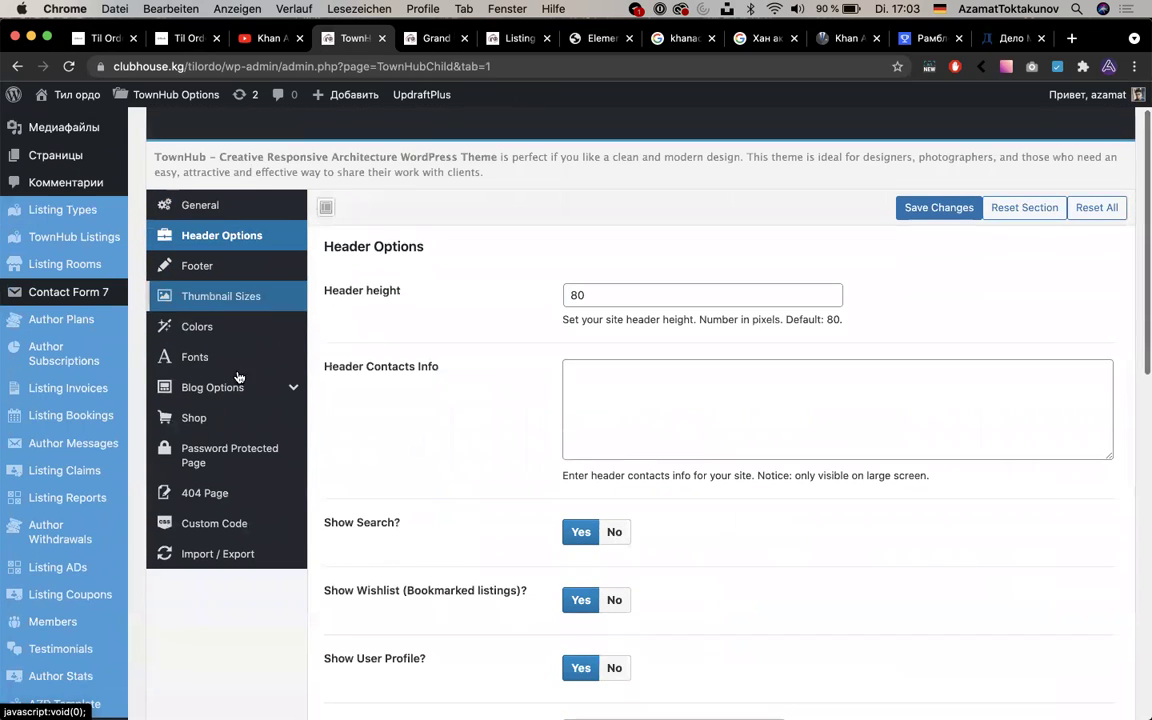
click(226, 358)
click(228, 332)
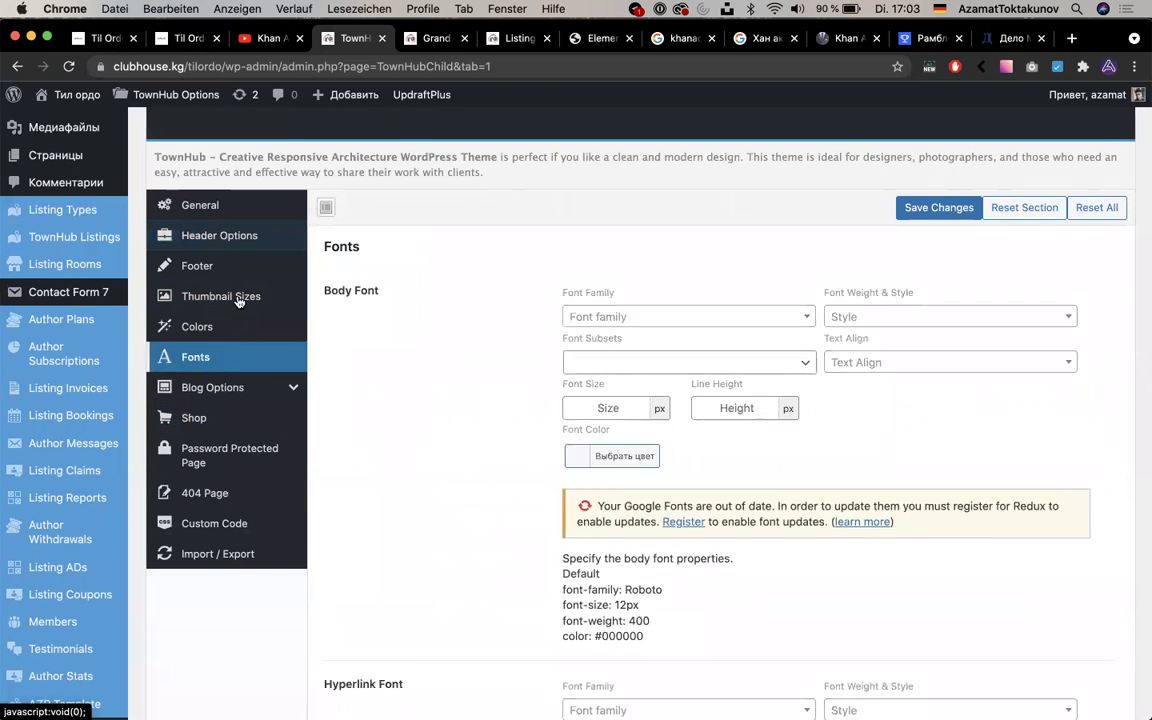
Look over the remaining WordPress admin menu entries, including the Настройки submenu, alongside the theme's color options
scroll(226, 388, down, 3)
scroll(88, 519, down, 5)
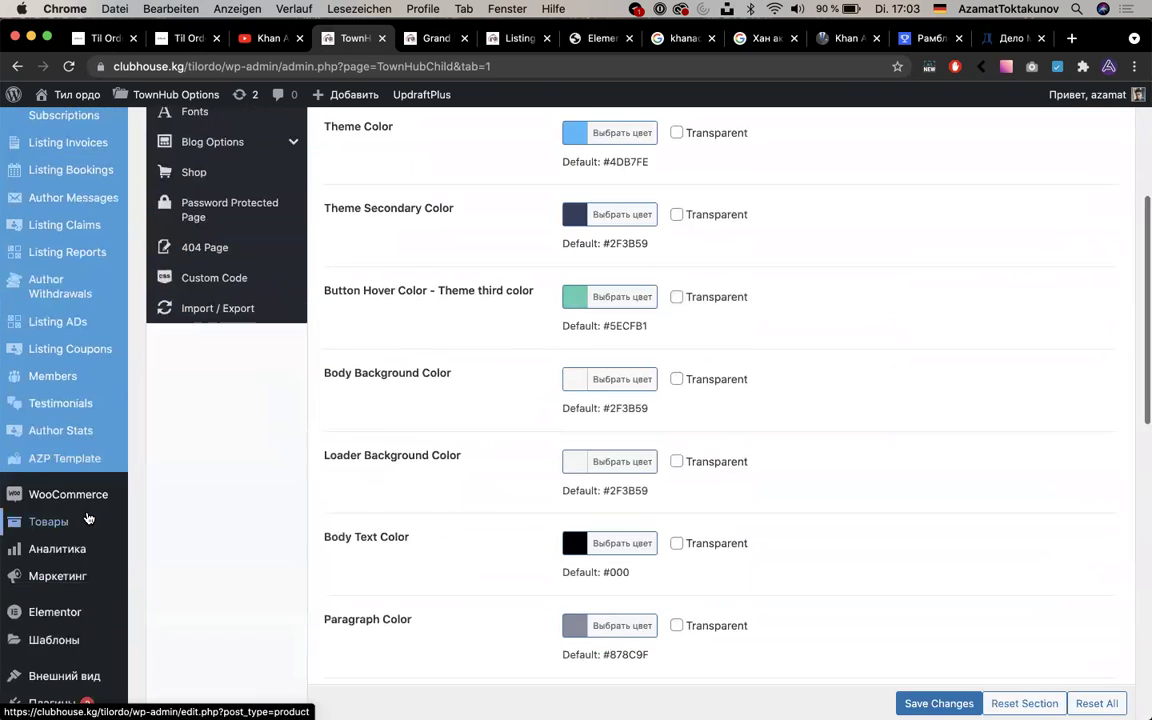
scroll(40, 450, down, 4)
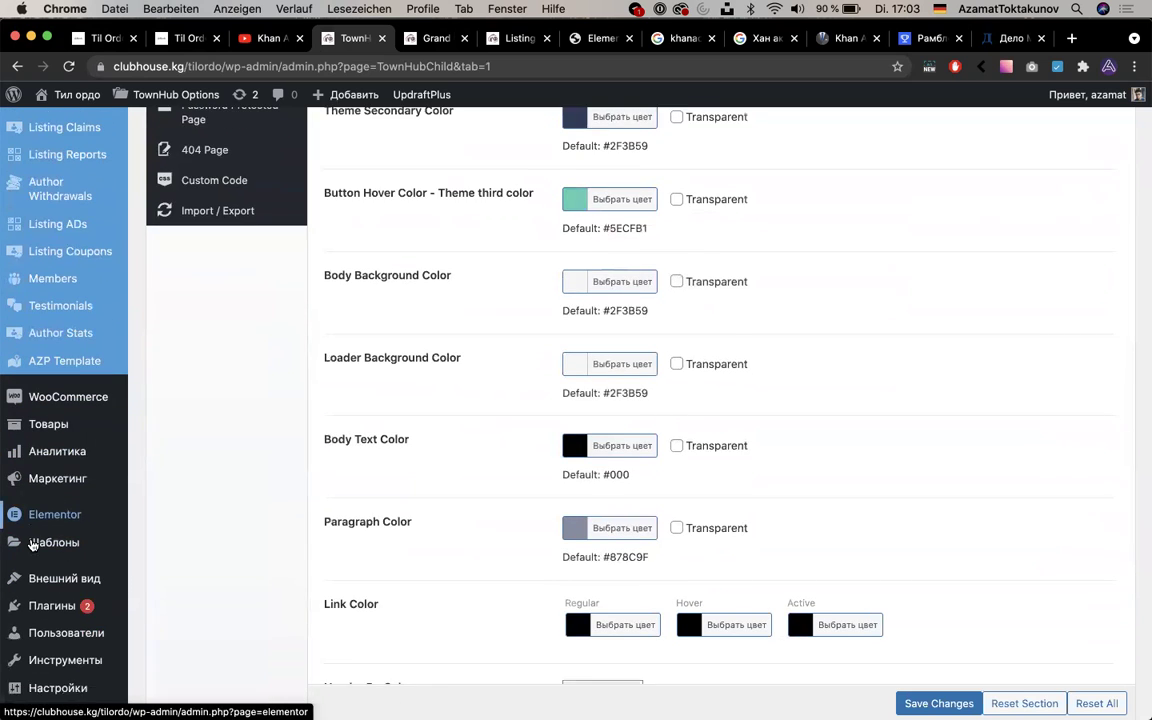
scroll(43, 575, down, 3)
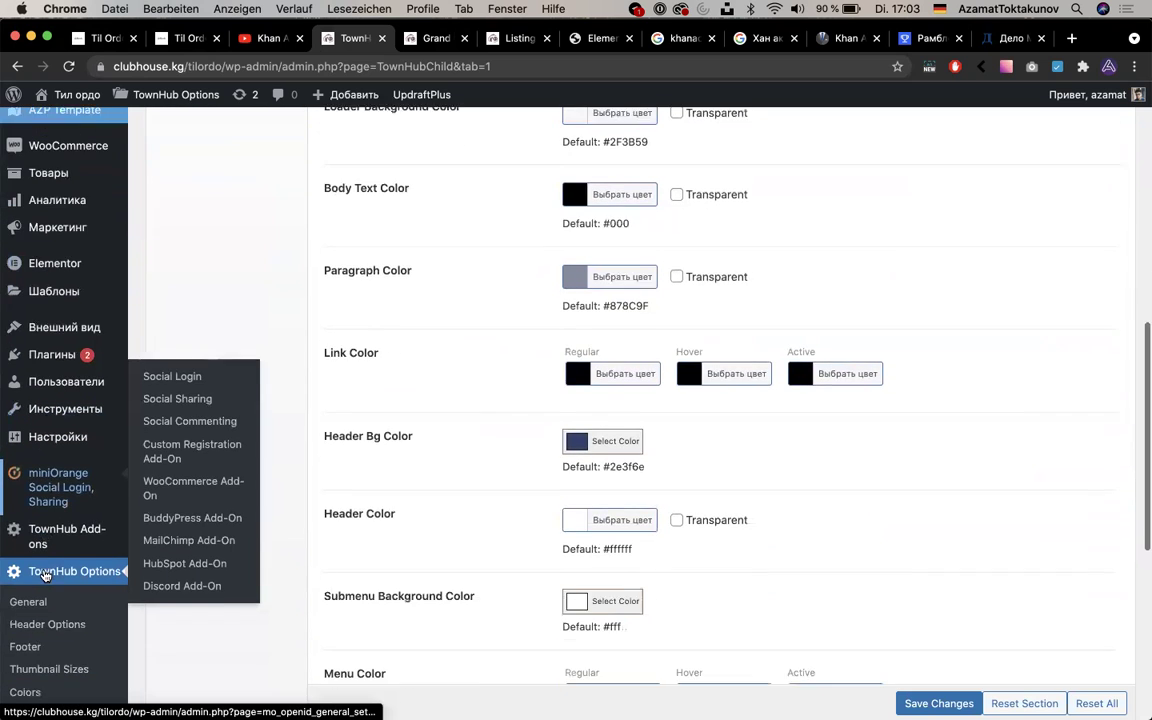
scroll(46, 575, up, 1)
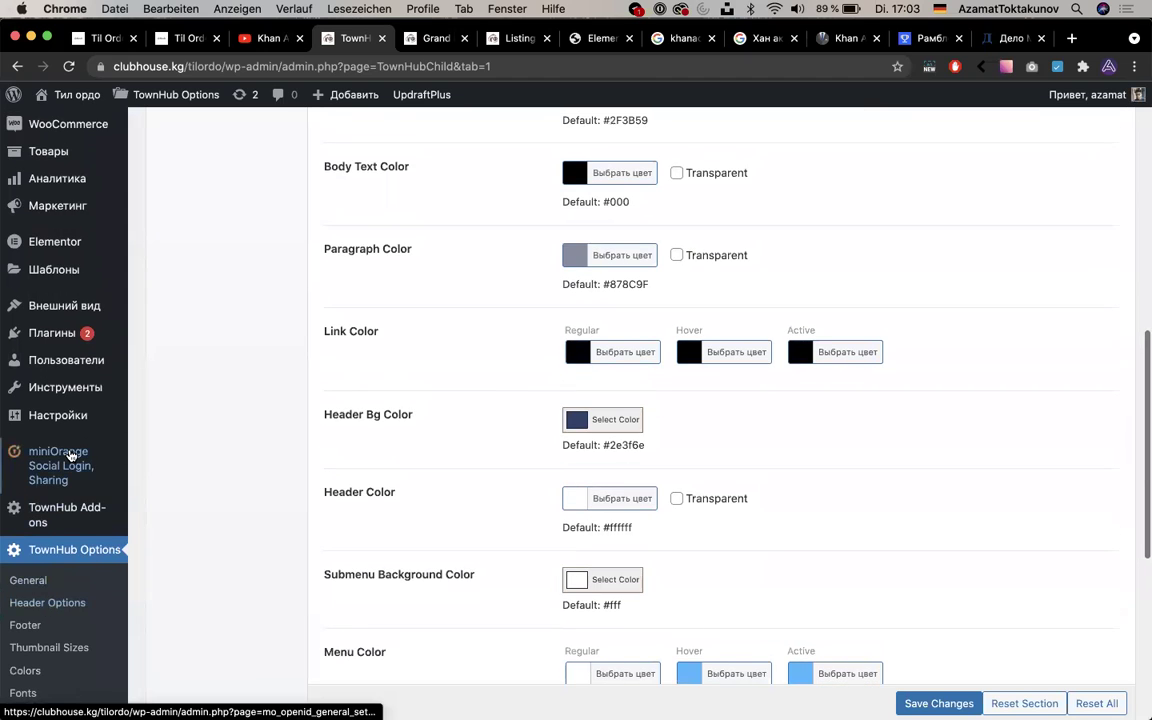
mouse_move(80, 418)
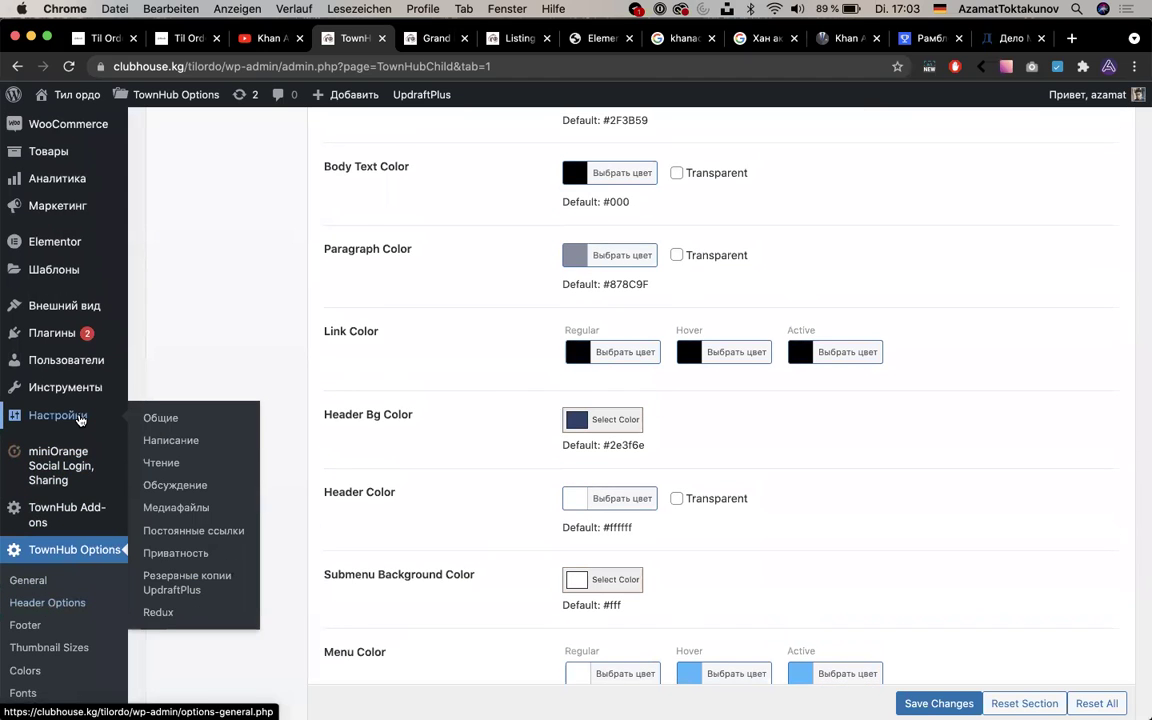
scroll(80, 418, up, 5)
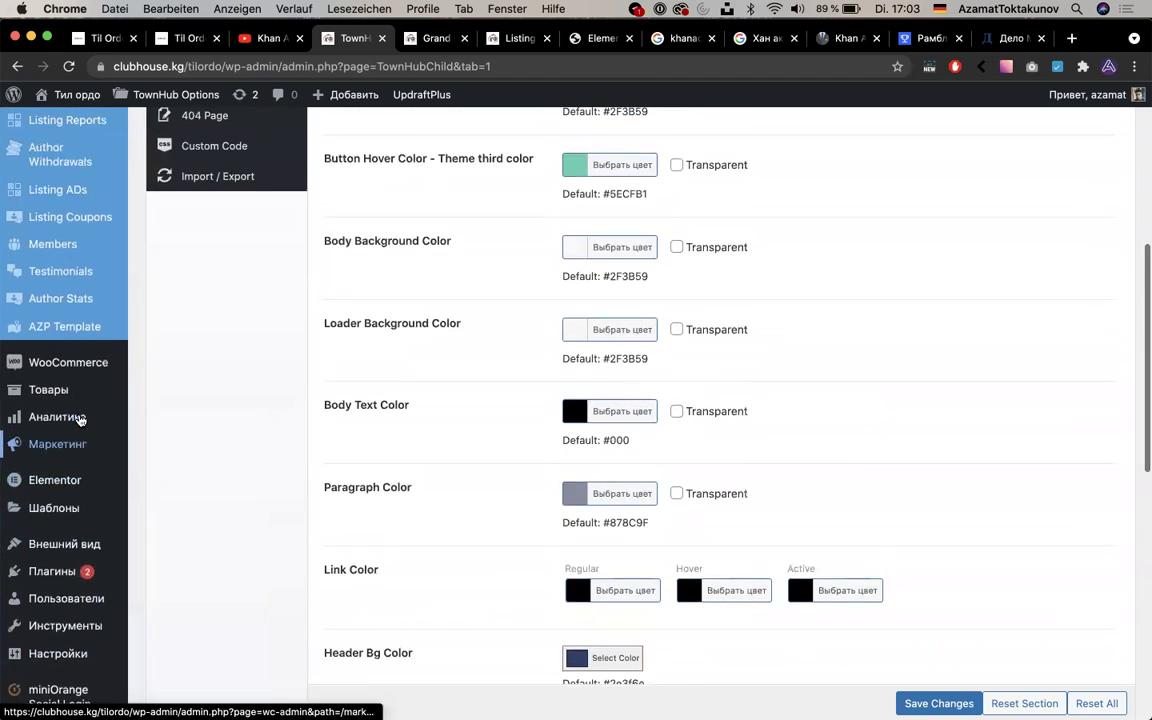
scroll(80, 418, up, 4)
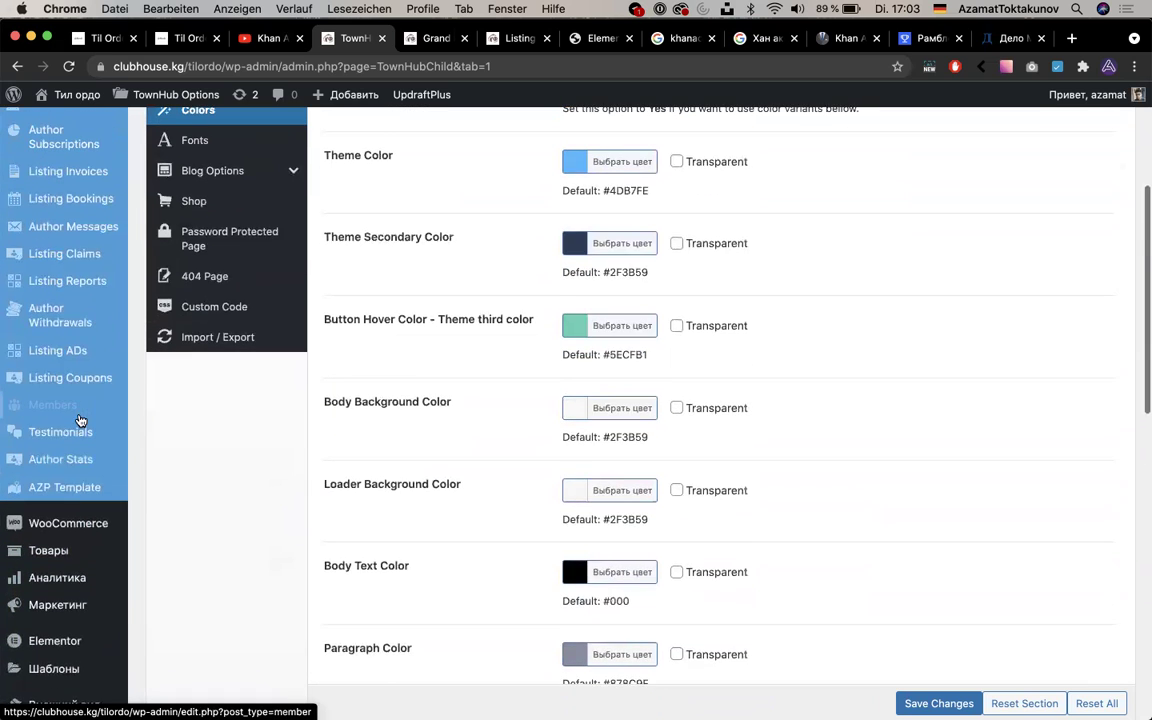
scroll(80, 418, up, 6)
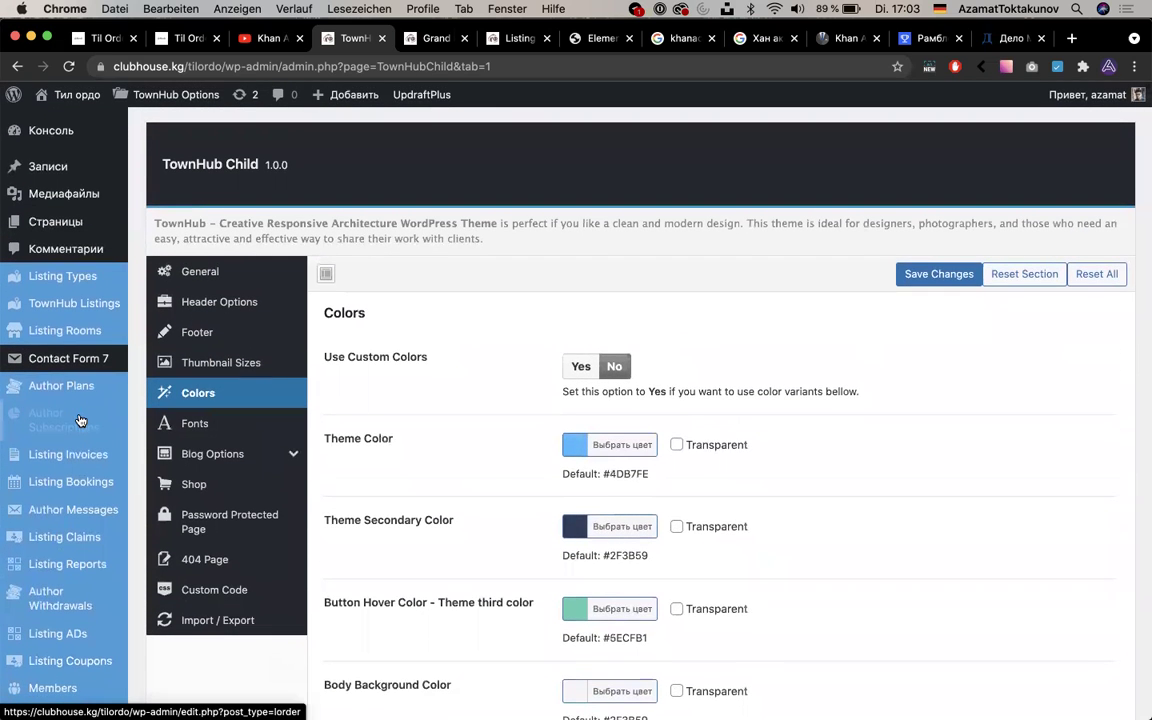
Switch to the listing categories tab, check TownHub Options there and visit the Til Ordo home page
click(527, 40)
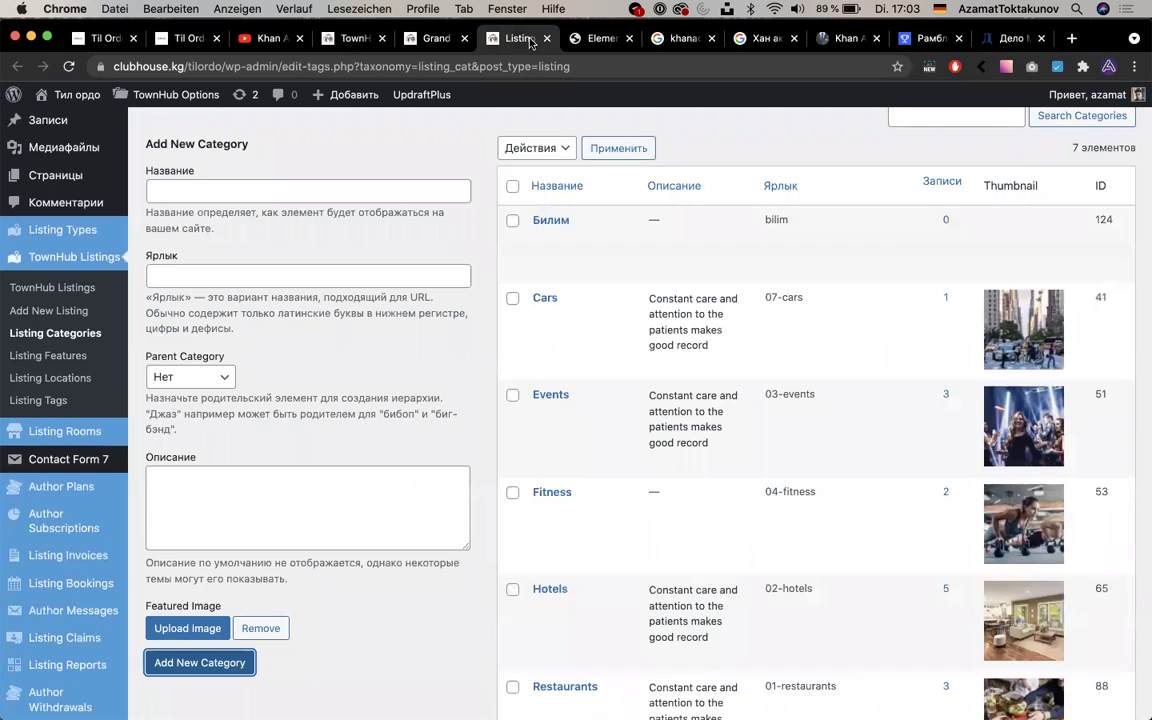
click(600, 38)
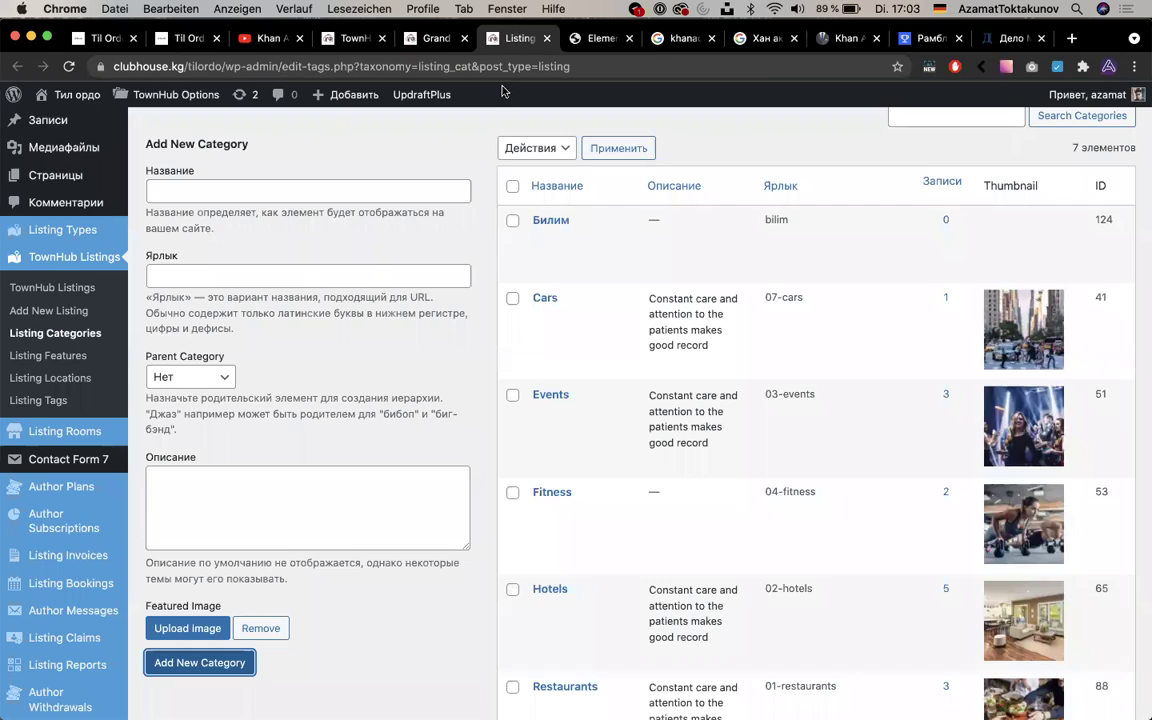
click(520, 38)
click(176, 94)
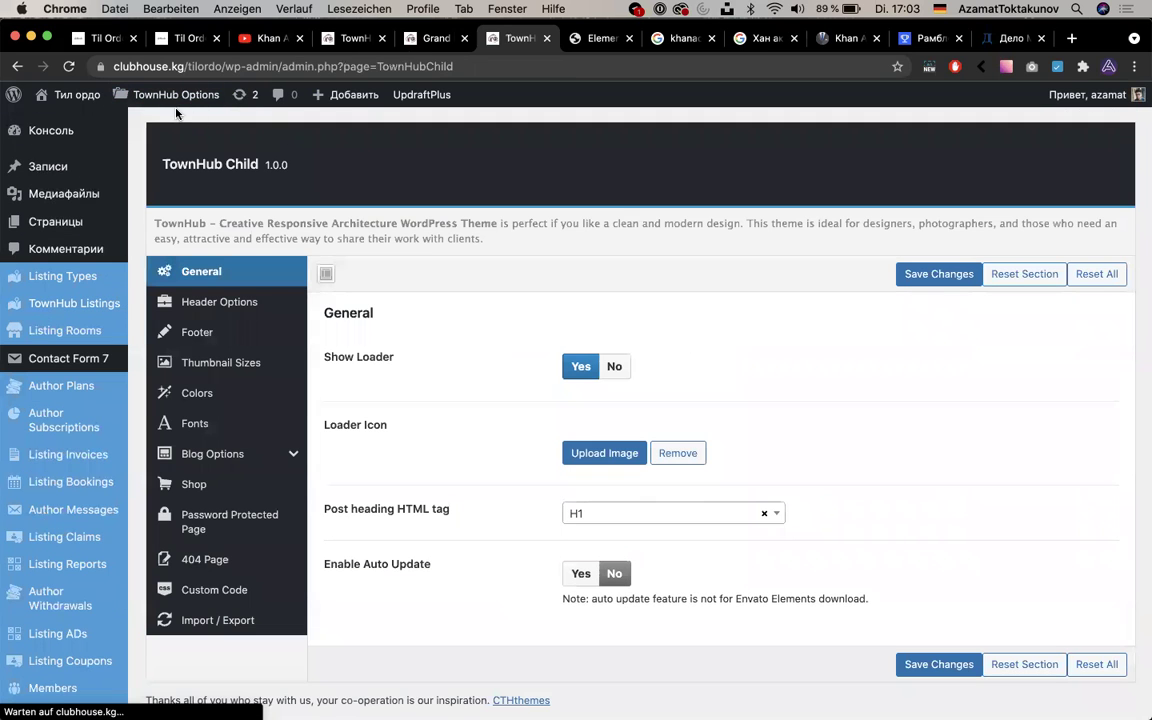
click(75, 118)
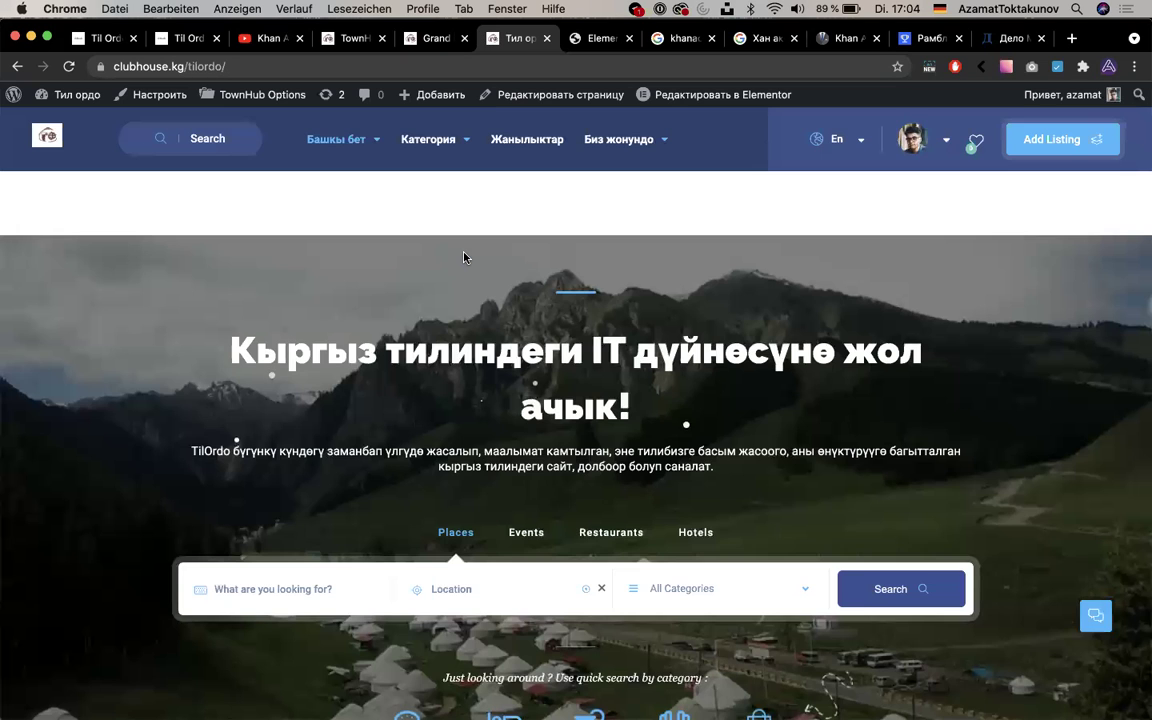
Review the home page from its search area down to the listing cards under Жанылыктар
scroll(463, 257, down, 2)
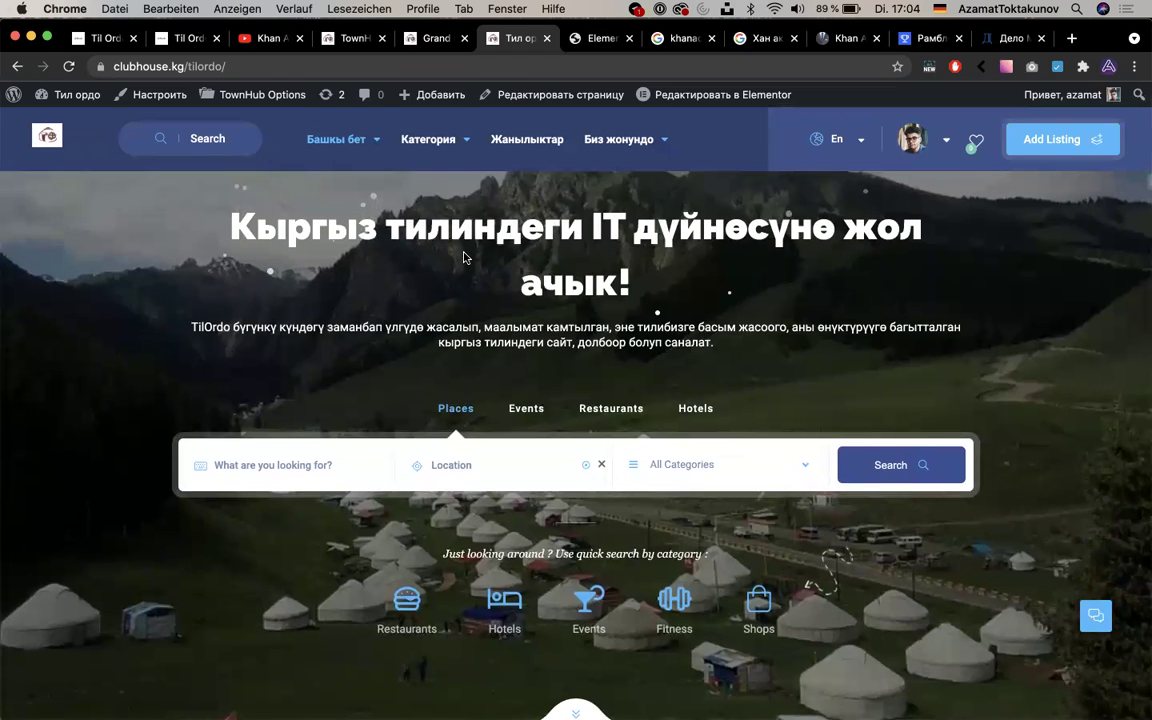
scroll(463, 257, down, 5)
scroll(463, 257, down, 5)
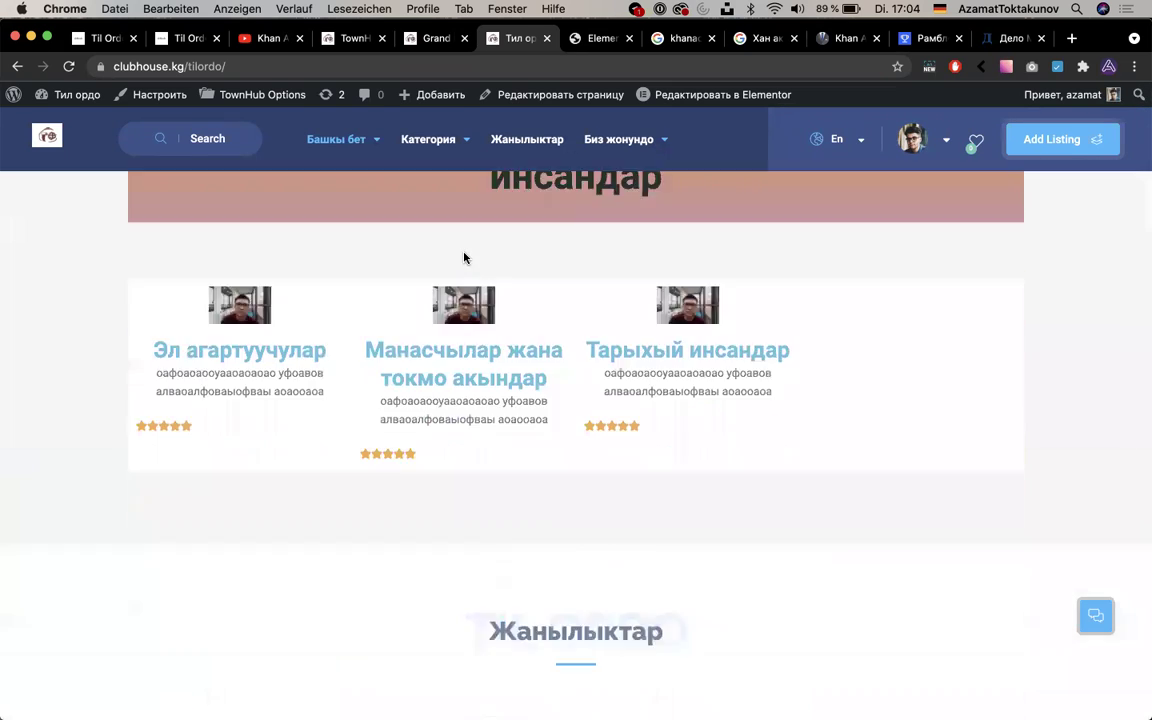
scroll(463, 257, down, 5)
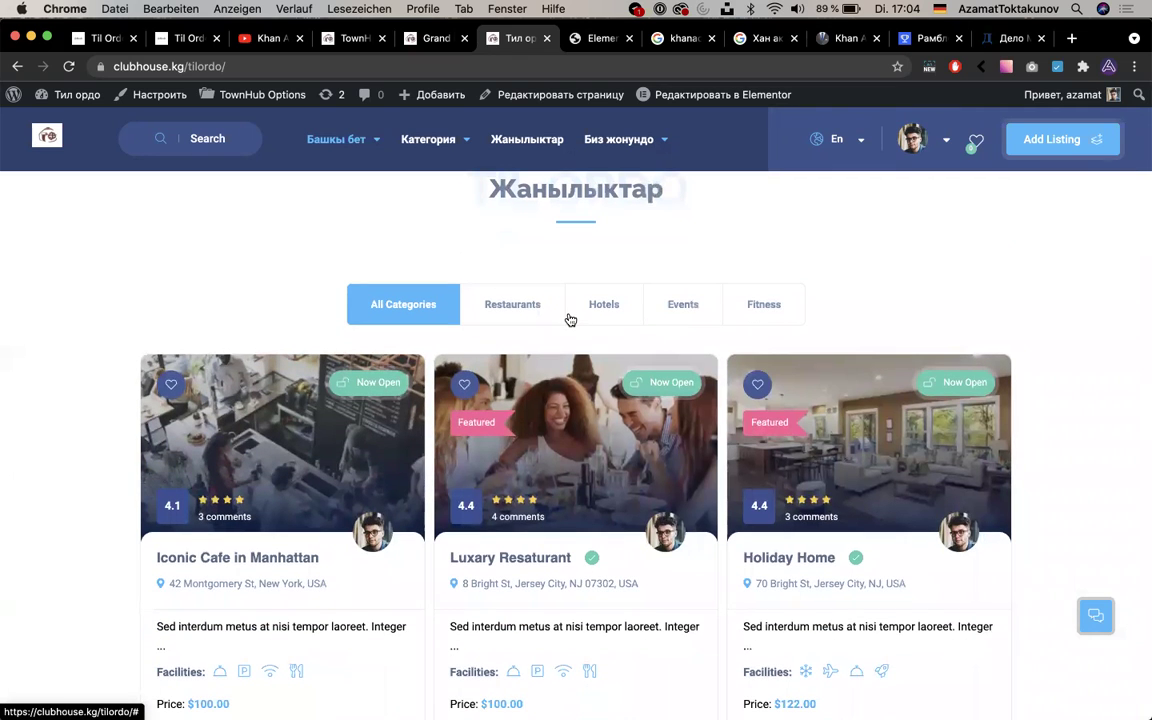
scroll(570, 319, down, 1)
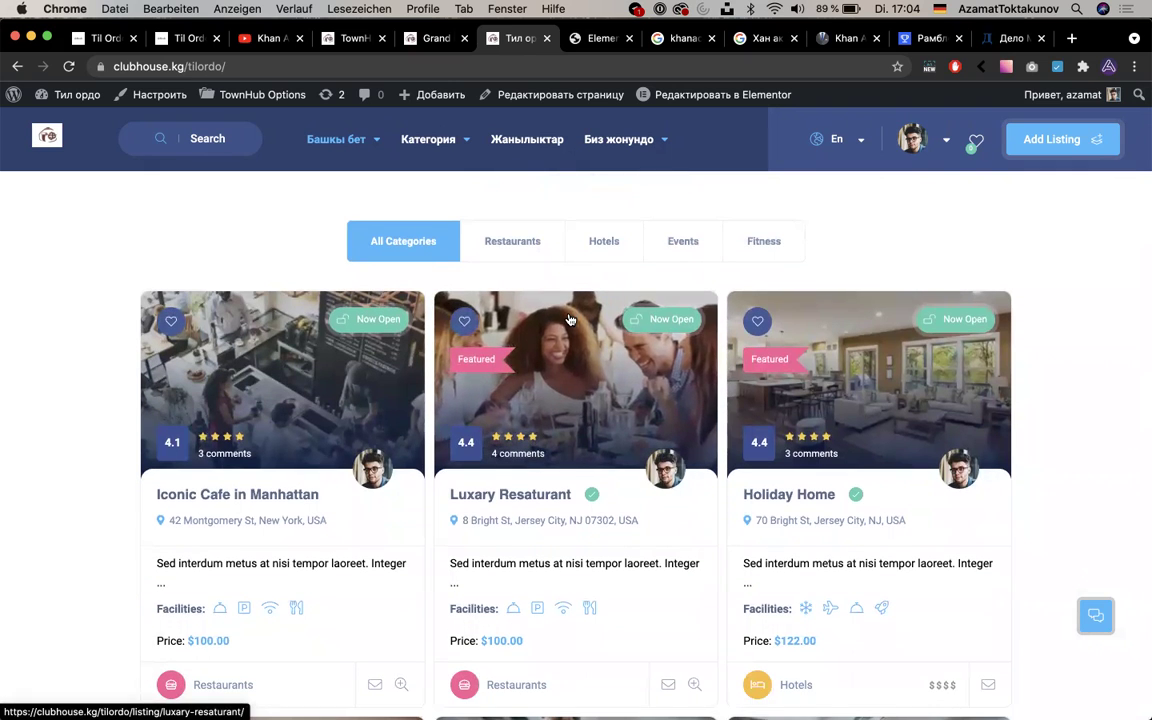
scroll(563, 351, down, 1)
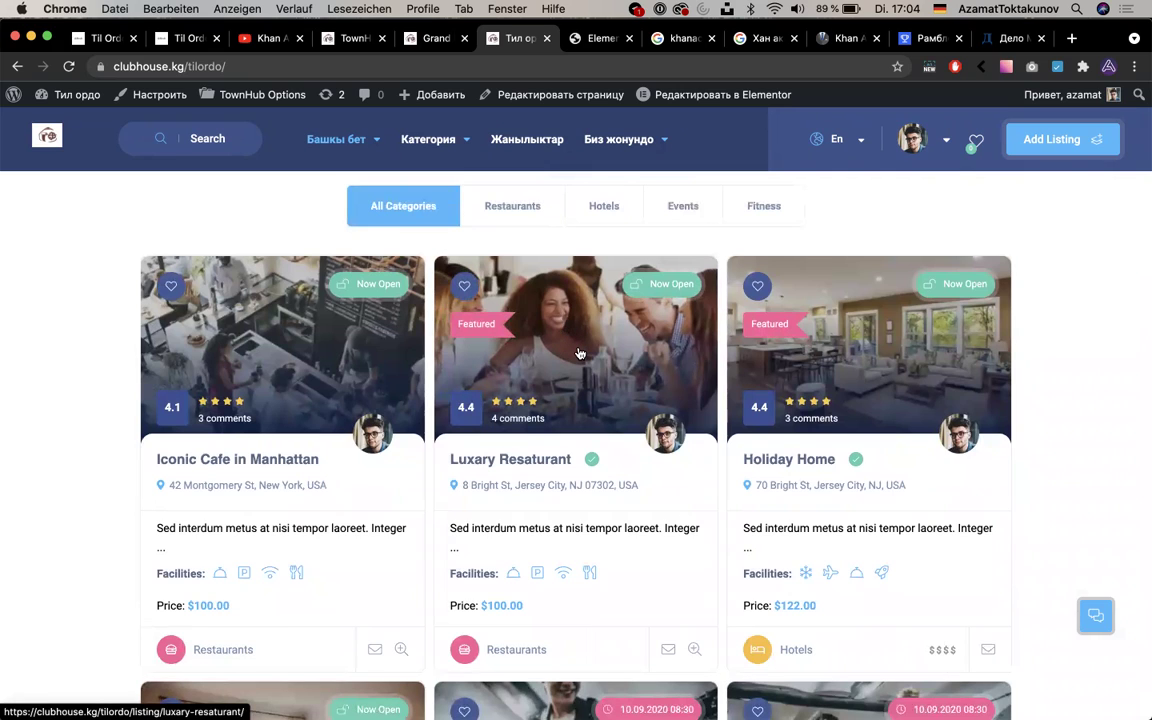
Open the Luxary Resaturant listing and review its header, contact details and booking form
click(580, 353)
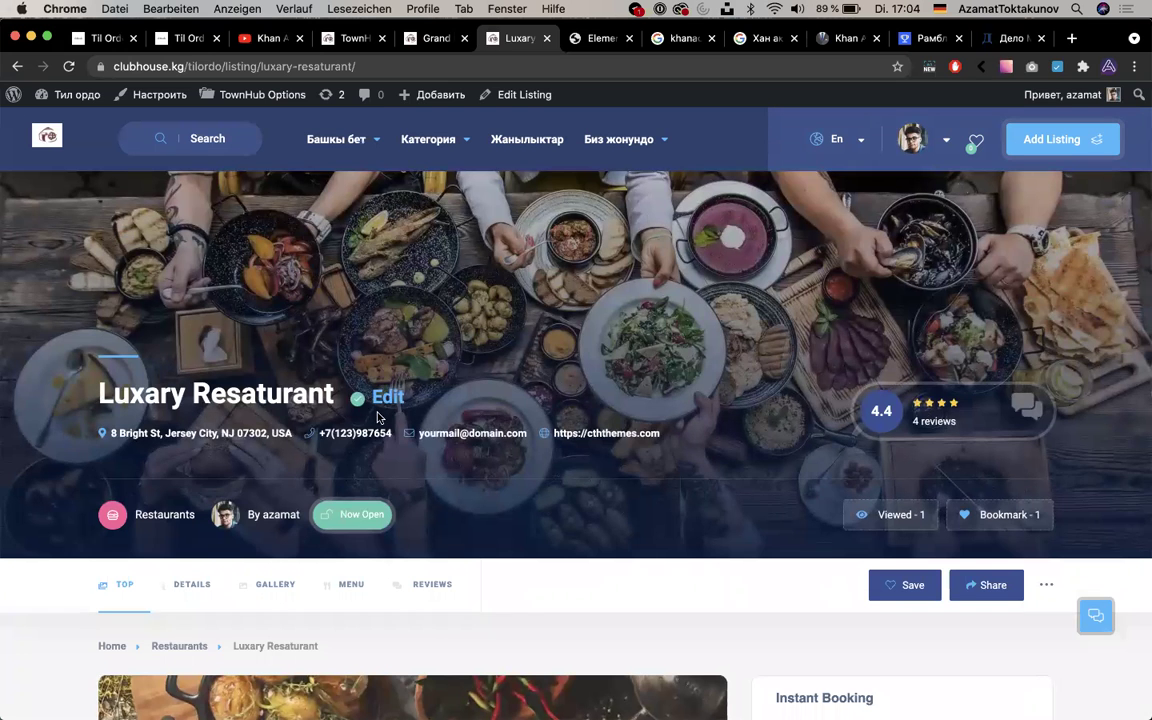
scroll(378, 480, down, 2)
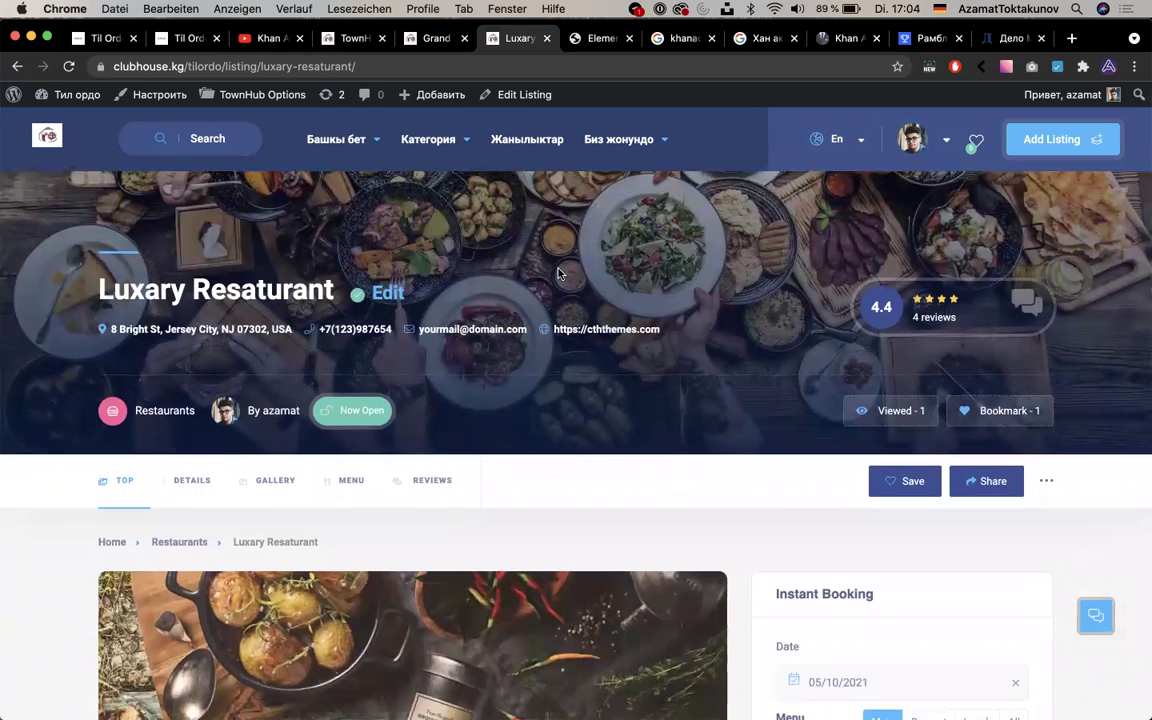
scroll(378, 302, down, 1)
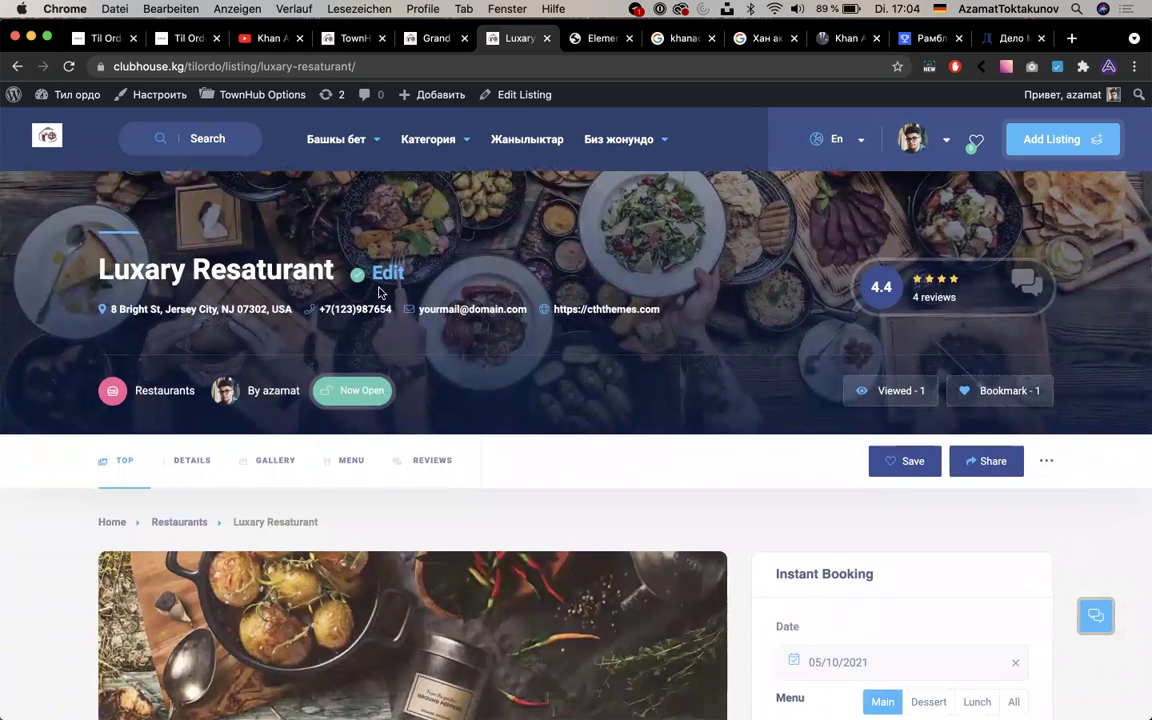
scroll(380, 295, down, 2)
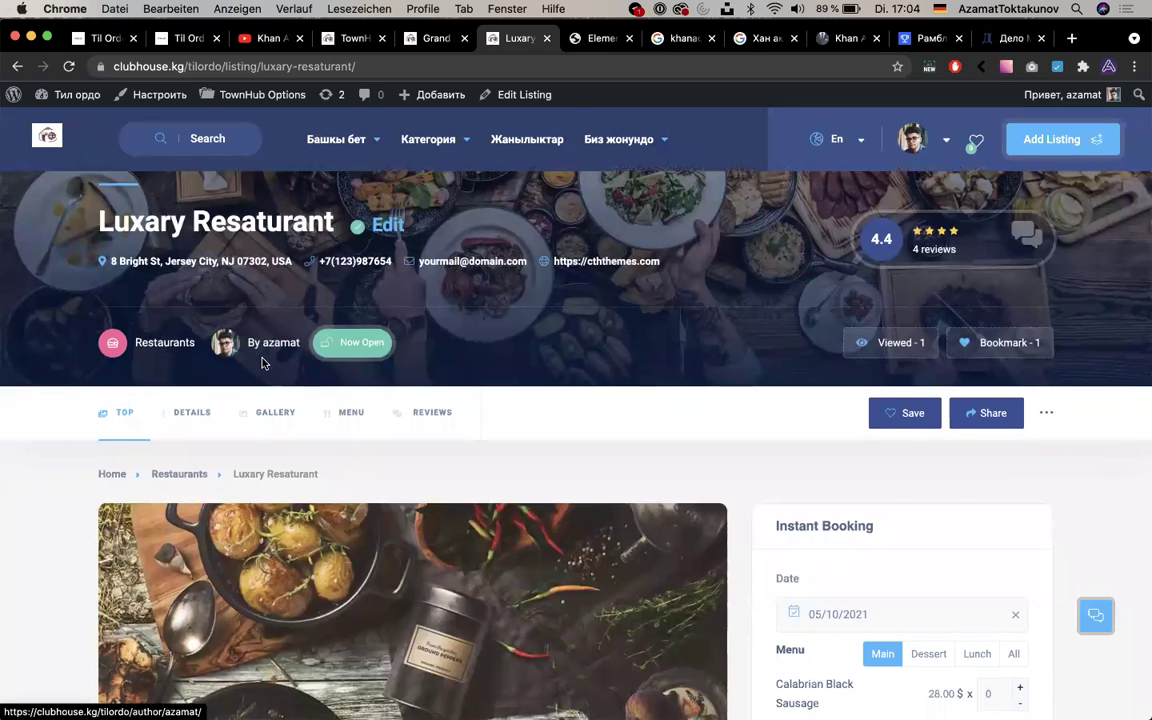
scroll(236, 321, down, 2)
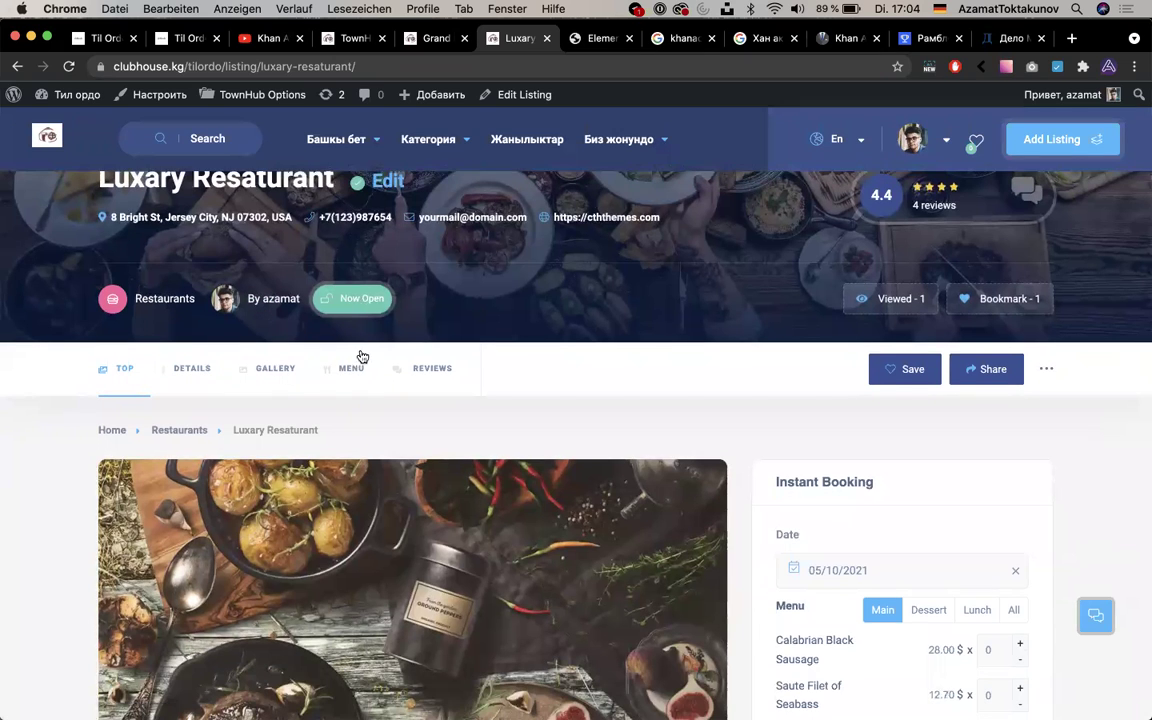
scroll(370, 335, down, 1)
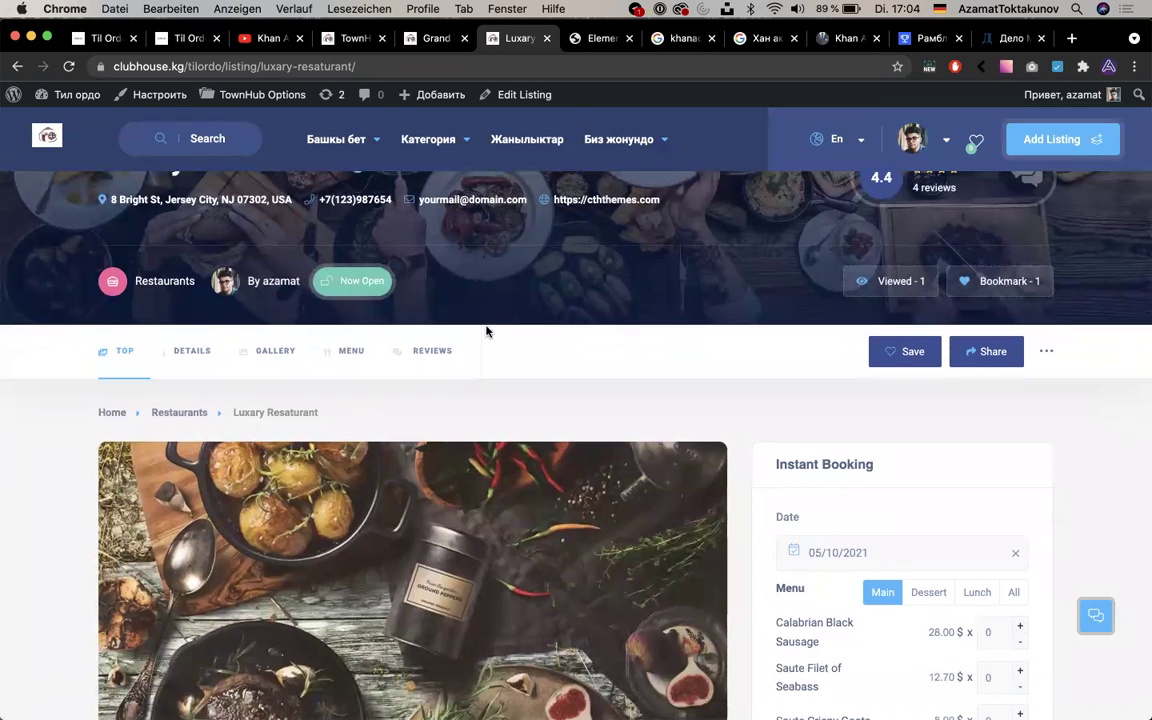
Examine the Luxary Resaturant listing's description, features, gallery, restaurant menu, reviews, contacts and listing tags
scroll(486, 329, down, 5)
scroll(771, 398, down, 6)
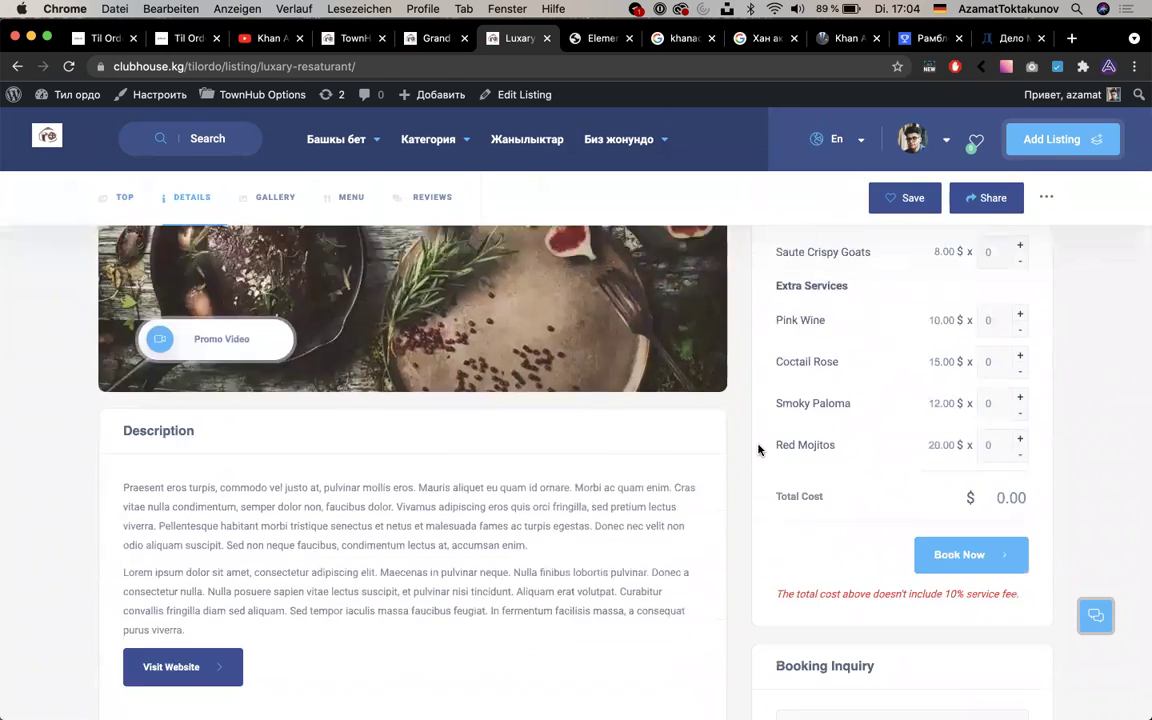
scroll(758, 450, down, 7)
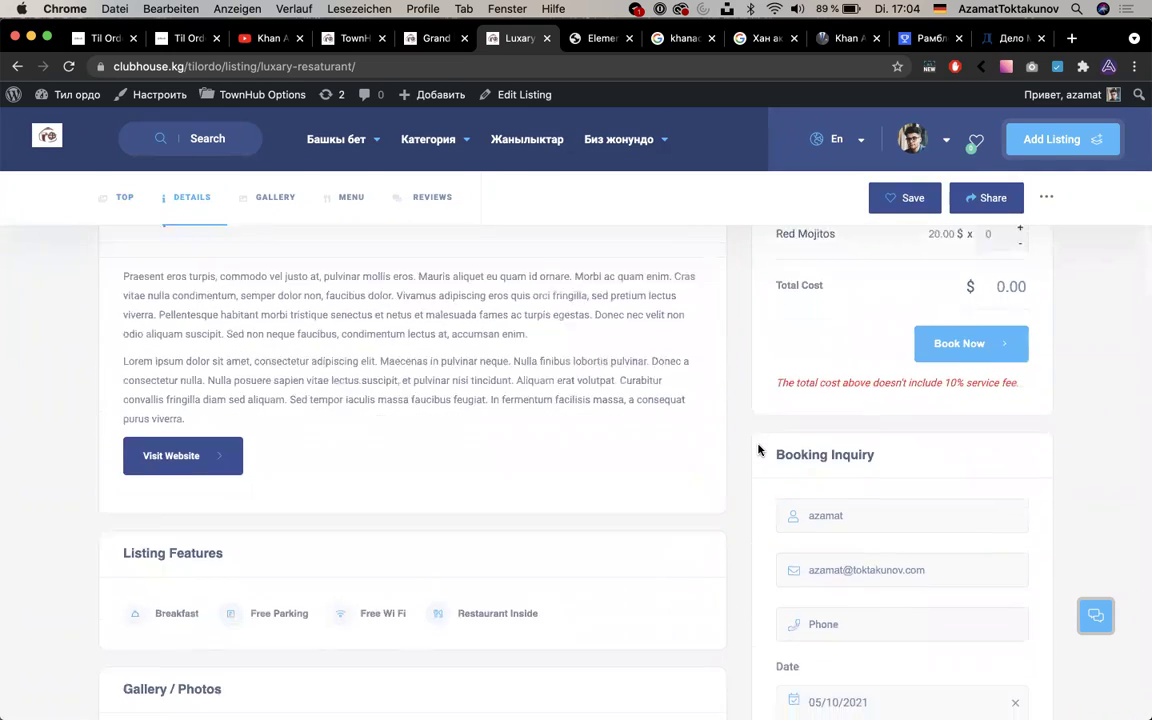
scroll(758, 450, down, 9)
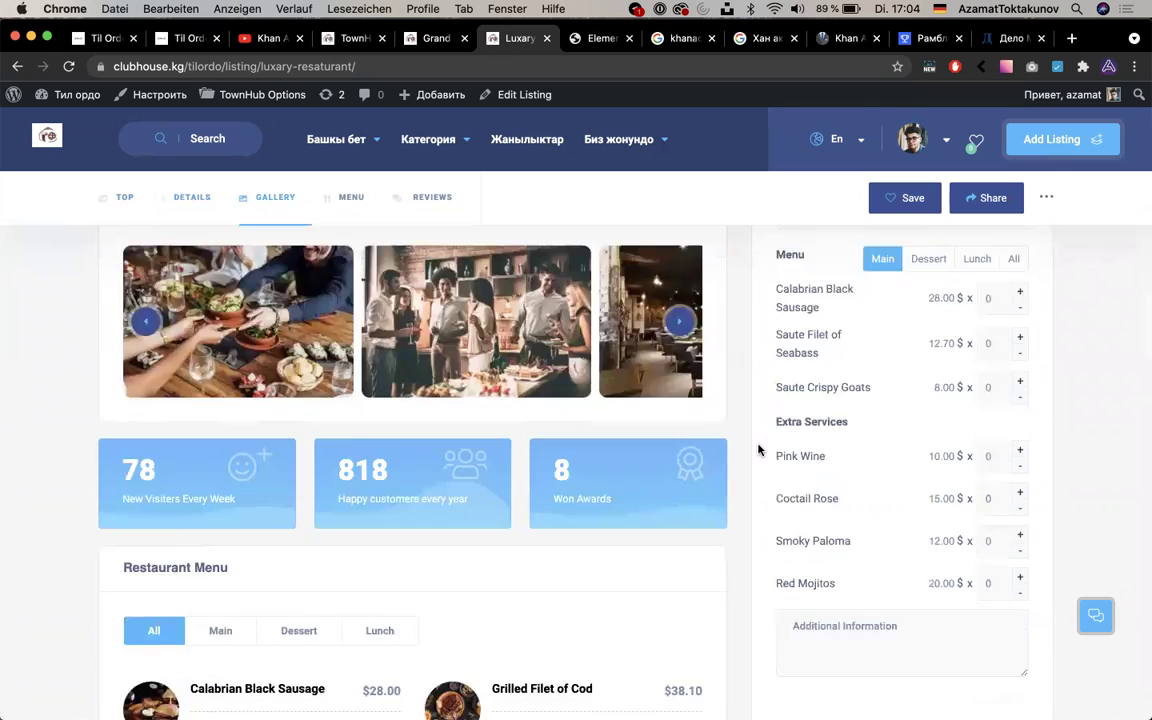
scroll(758, 450, down, 15)
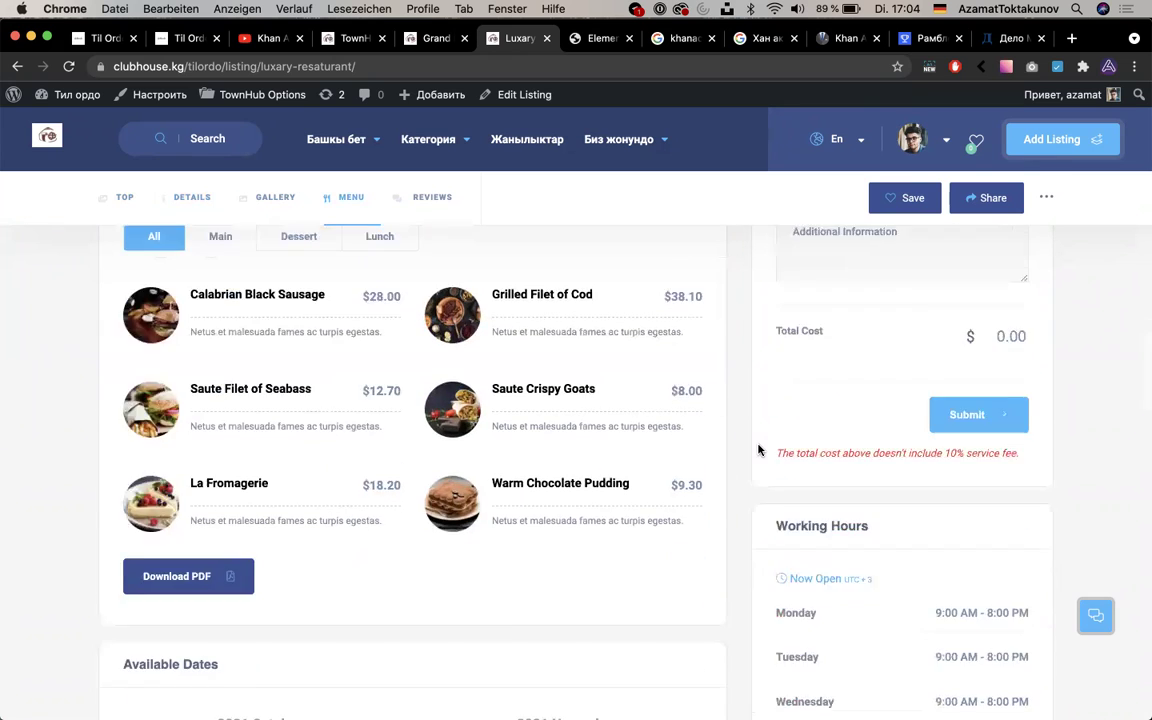
scroll(758, 450, down, 5)
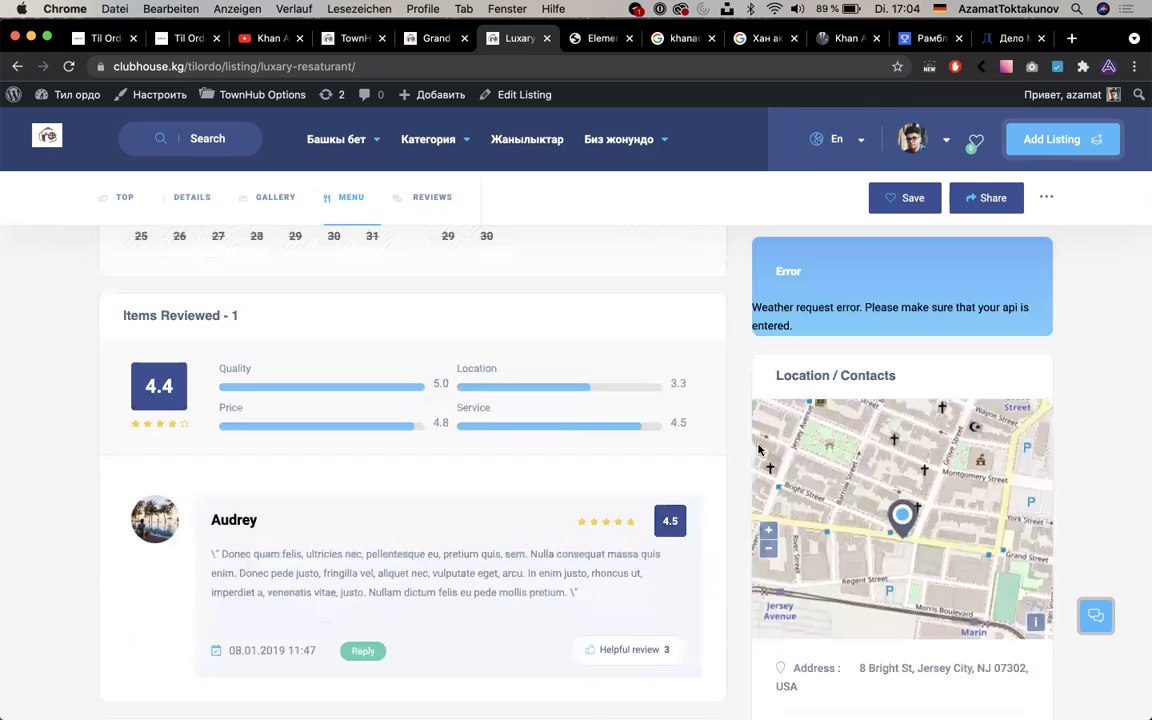
scroll(742, 438, down, 16)
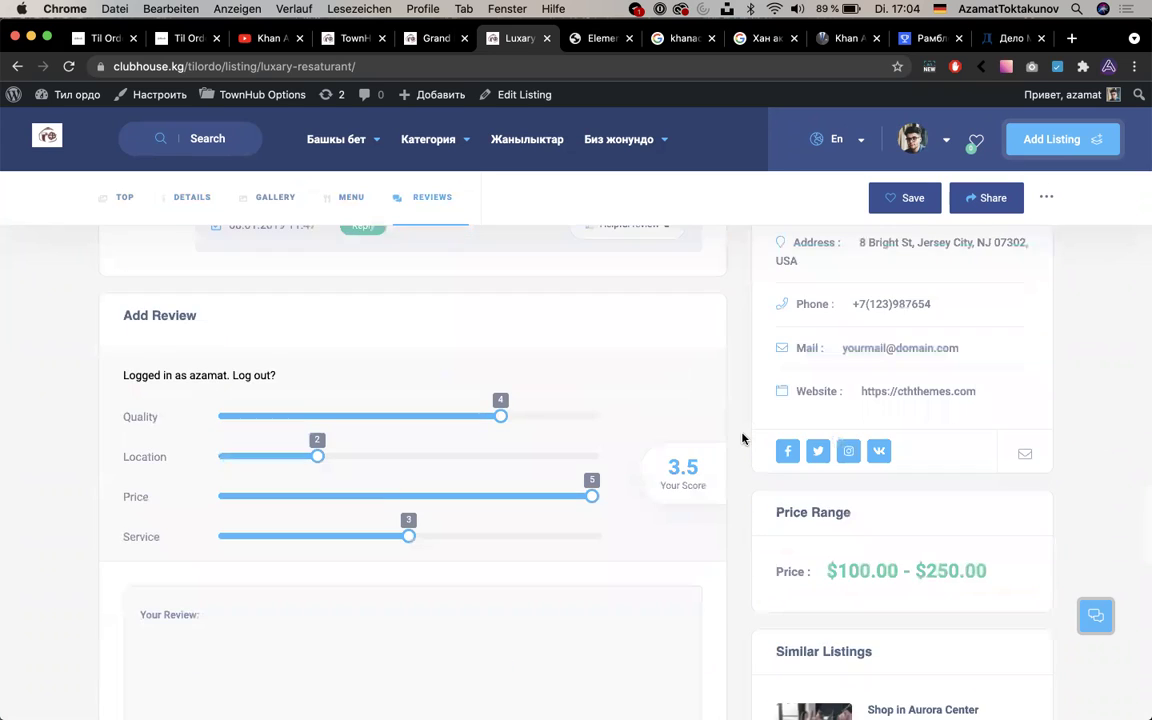
scroll(742, 438, down, 5)
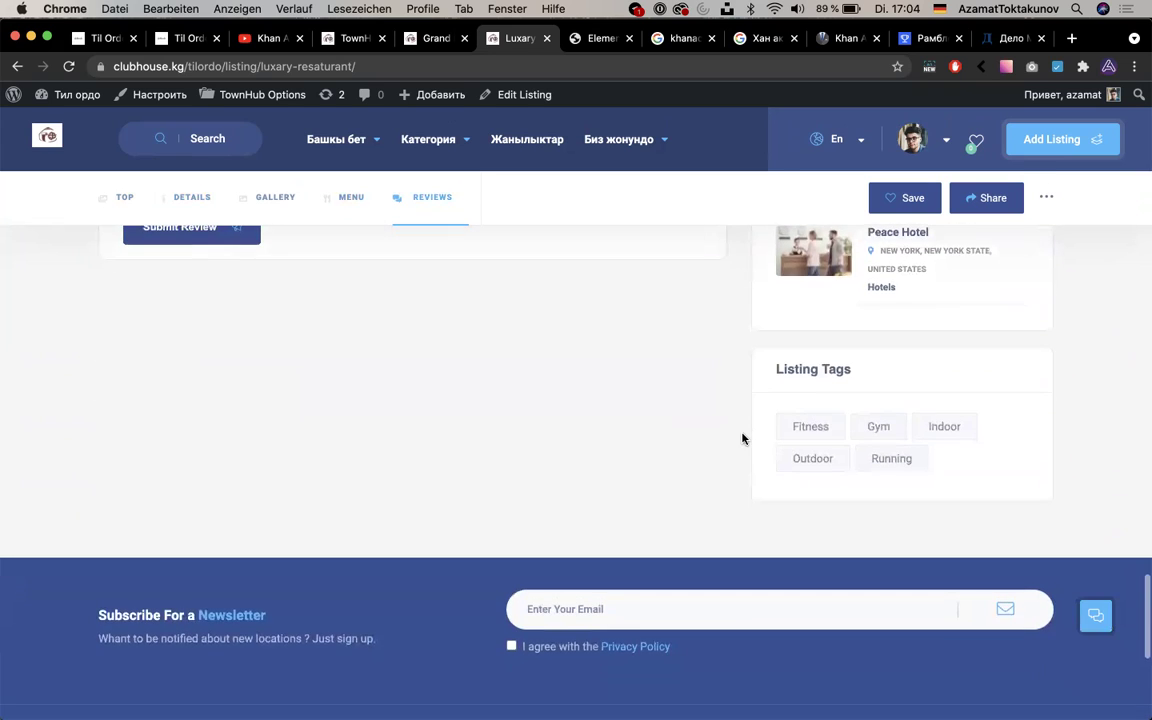